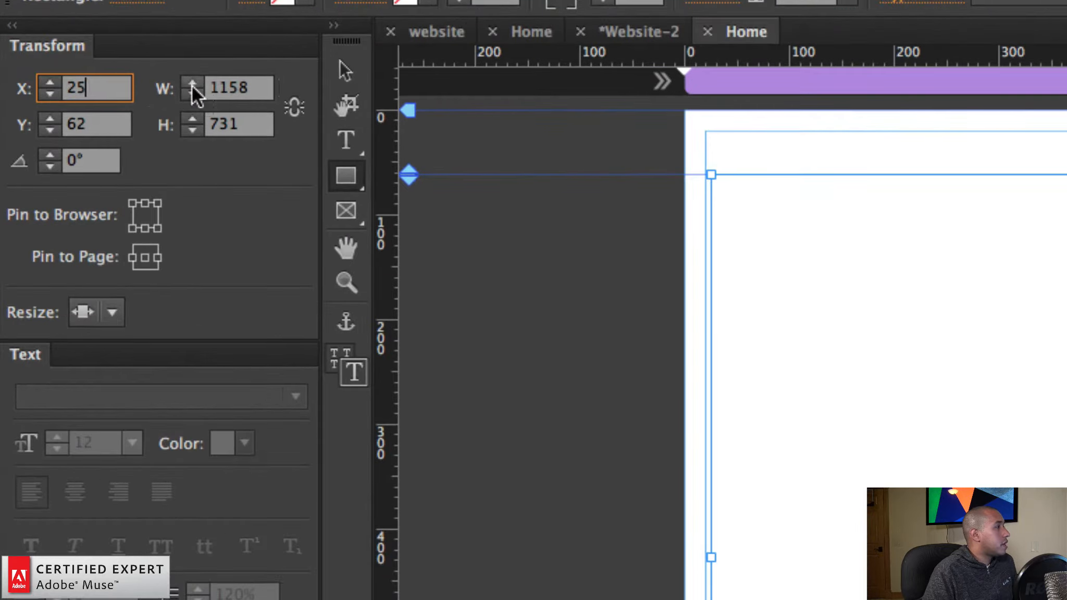
Step: Resize the rectangle to 1258 wide by 800 high and move it to the page's left margin at X 20
{"action": "left_click", "coordinate": [89, 75]}
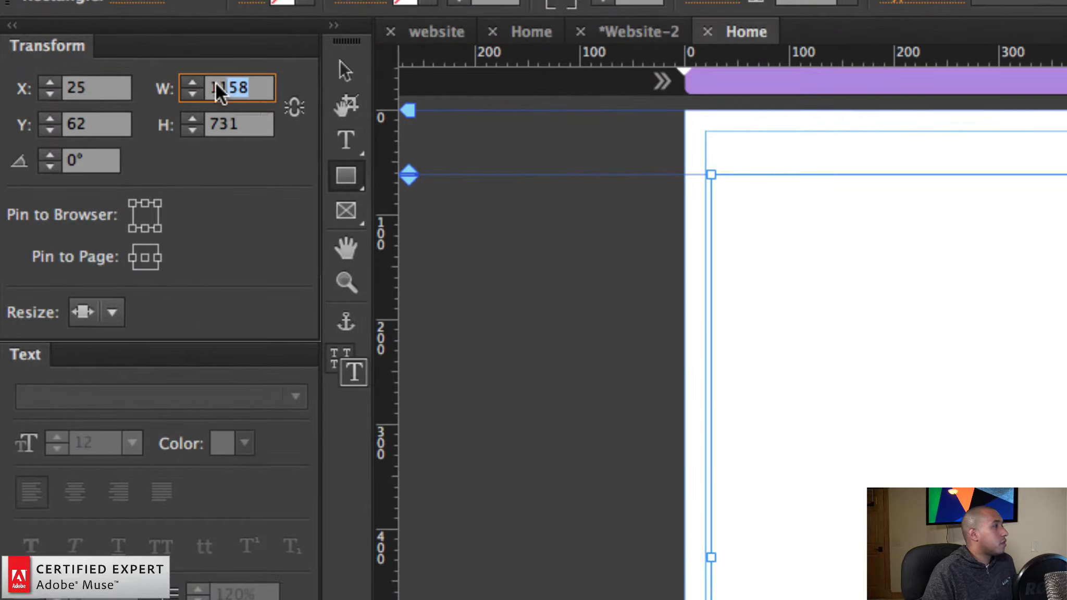
{"action": "type", "text": "1258"}
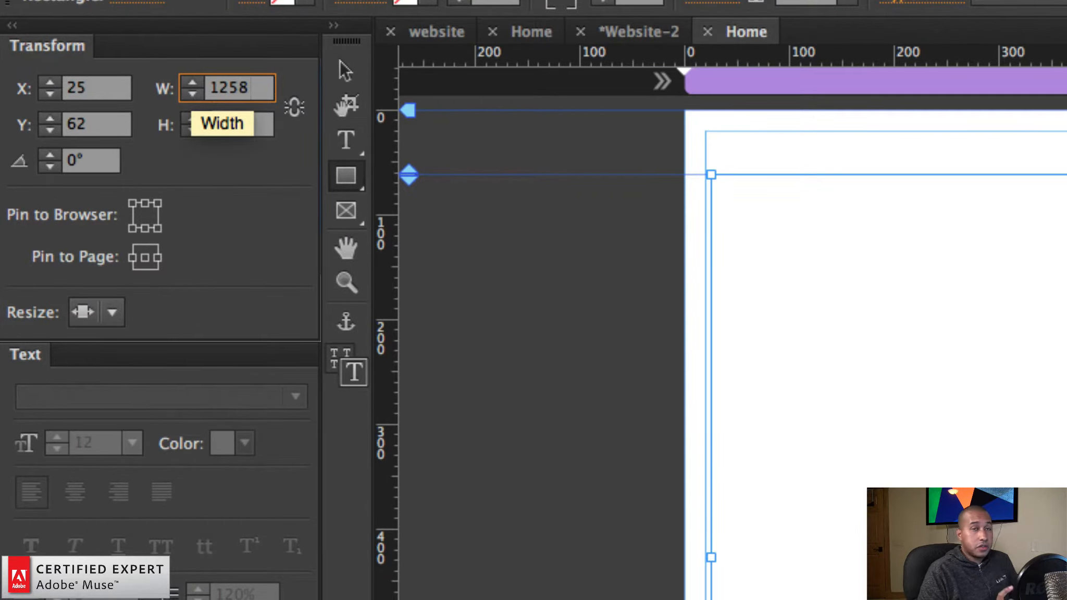
{"action": "key", "text": "Tab"}
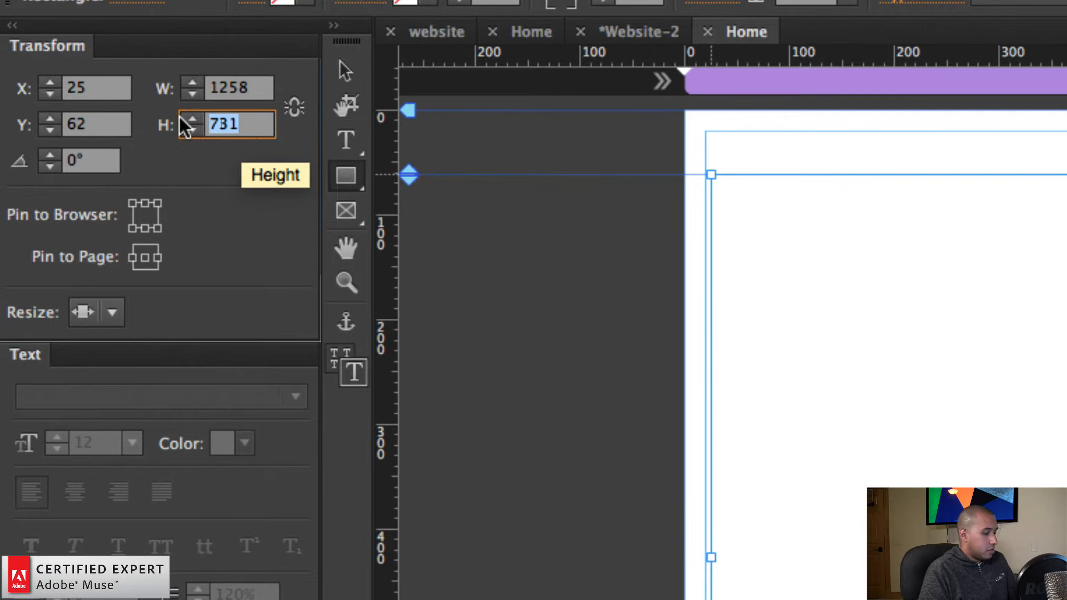
{"action": "type", "text": "800"}
{"action": "key", "text": "Return"}
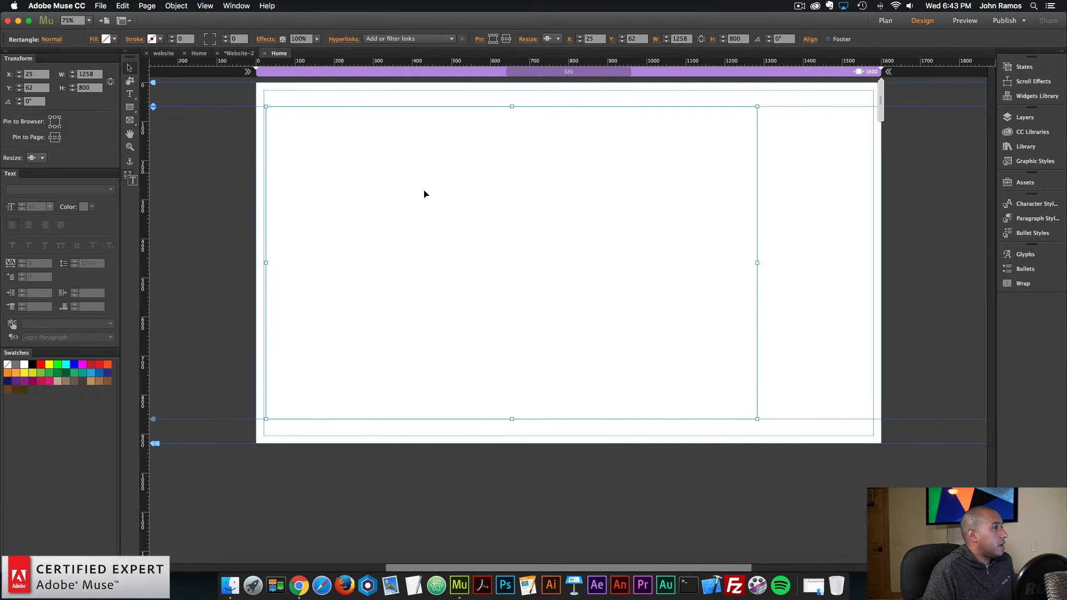
{"action": "left_click_drag", "start_coordinate": [466, 192], "coordinate": [462, 193]}
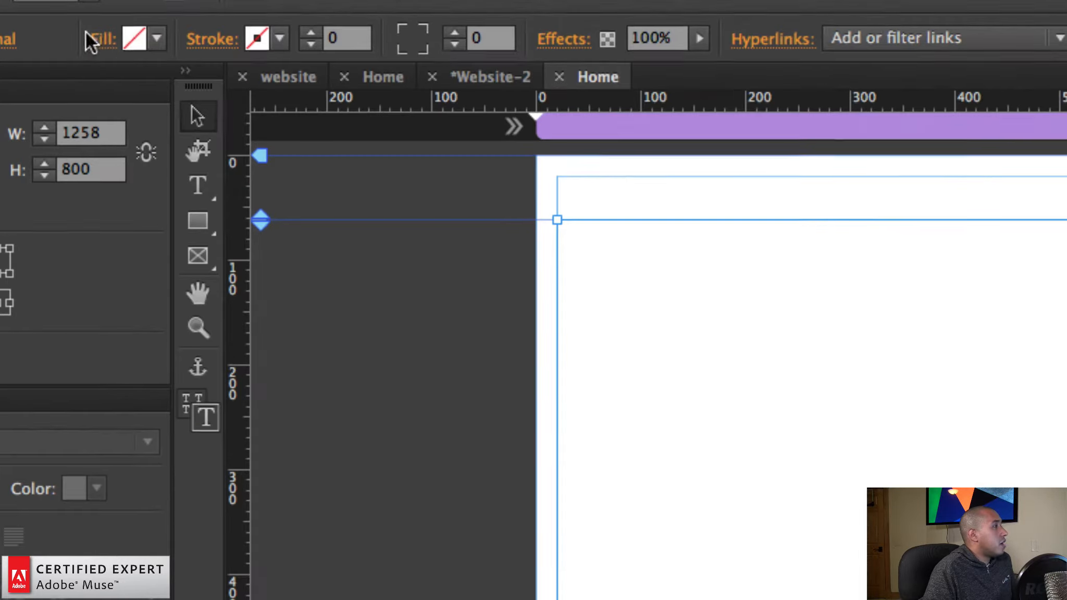
Step: Fill the rectangle with image-1.png and set its fitting to Scale to Fill
{"action": "left_click", "coordinate": [93, 41]}
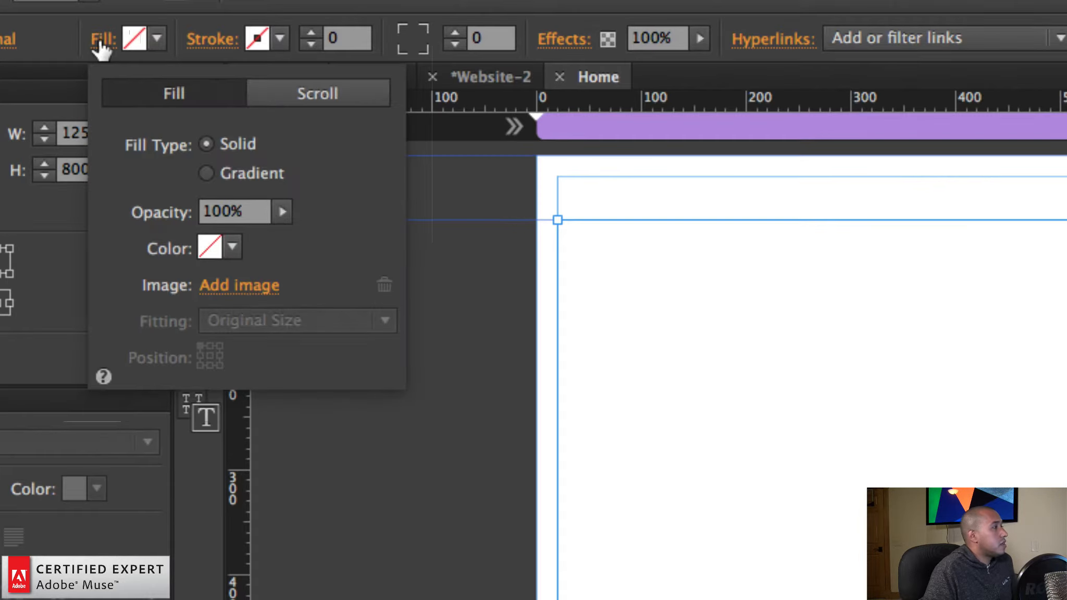
{"action": "left_click", "coordinate": [253, 285]}
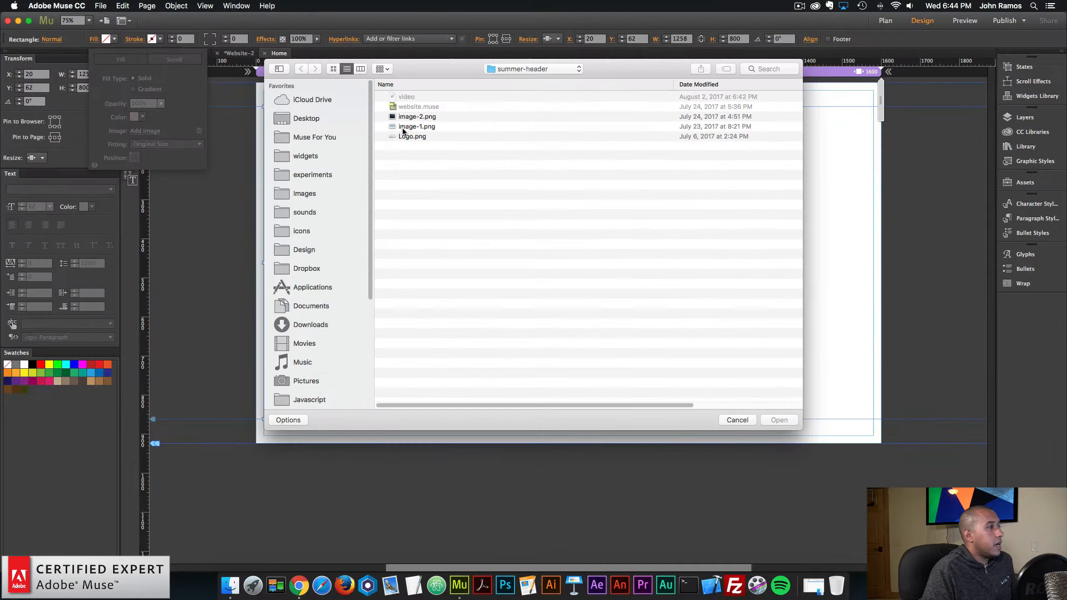
{"action": "left_click", "coordinate": [955, 281]}
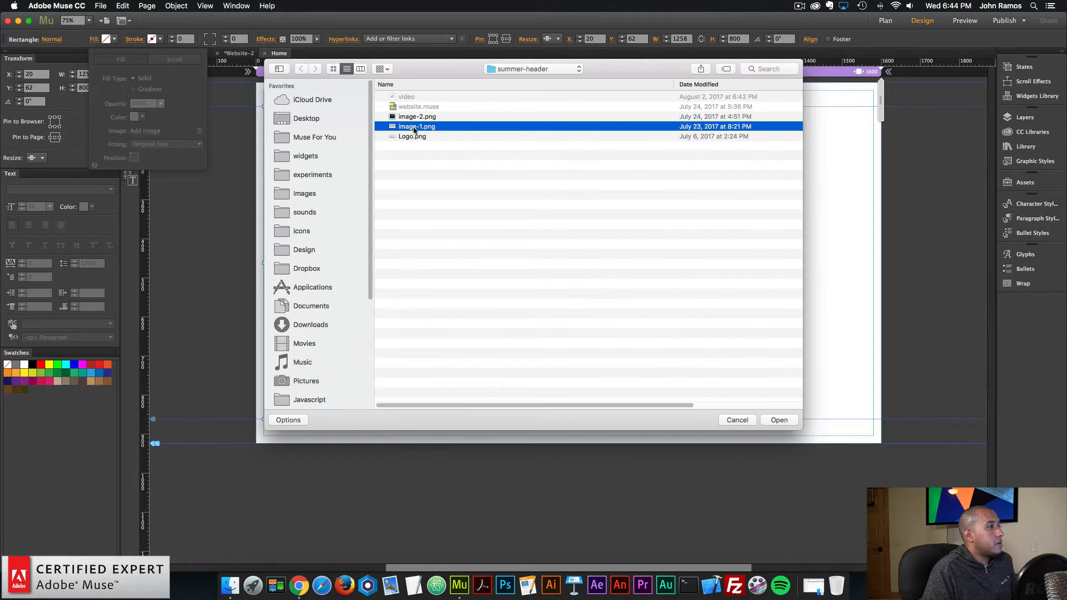
{"action": "double_click", "coordinate": [415, 128]}
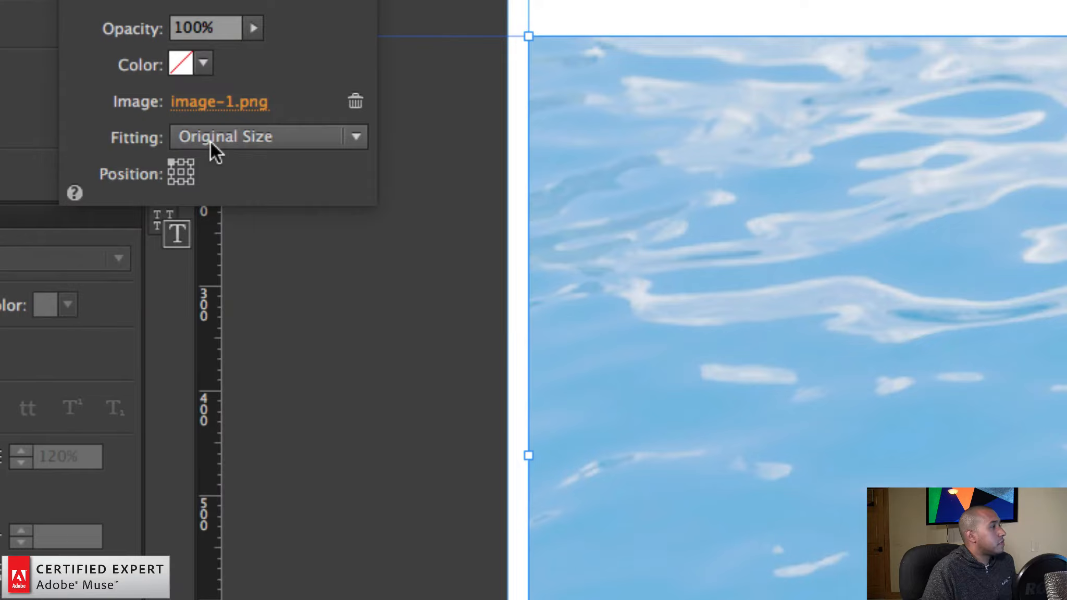
{"action": "left_click", "coordinate": [145, 145]}
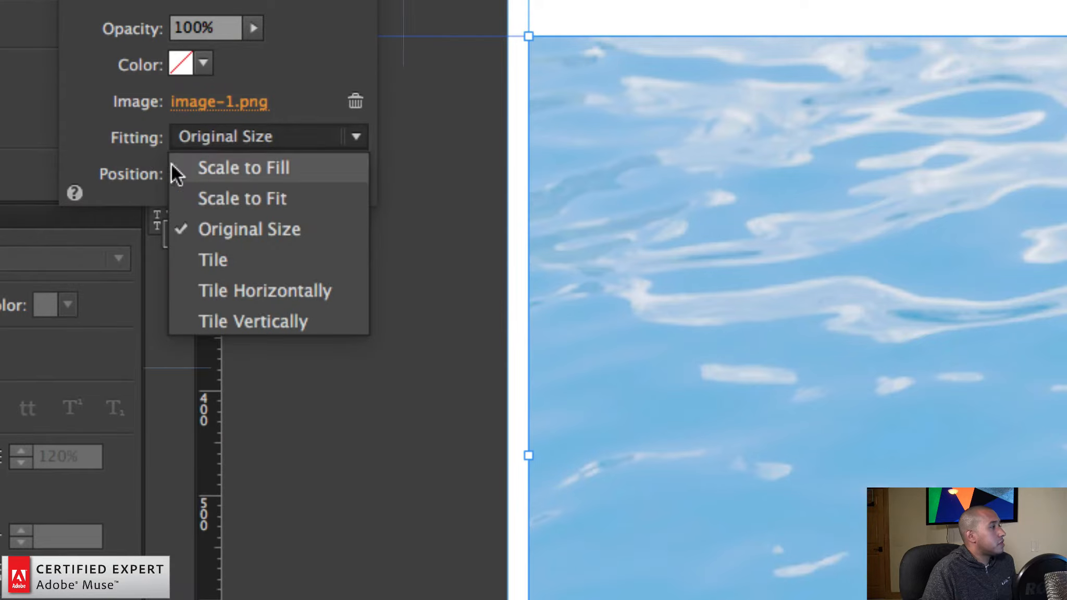
{"action": "left_click", "coordinate": [207, 166]}
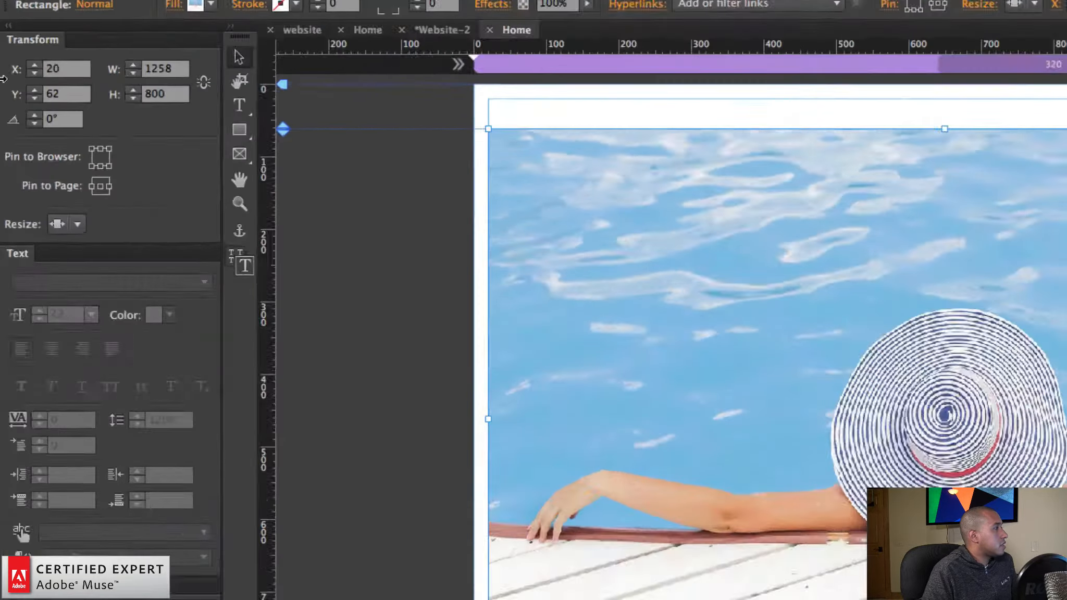
Step: Position the image rectangle at Y 109 and check the finished reference page in Chrome
{"action": "left_click", "coordinate": [26, 93]}
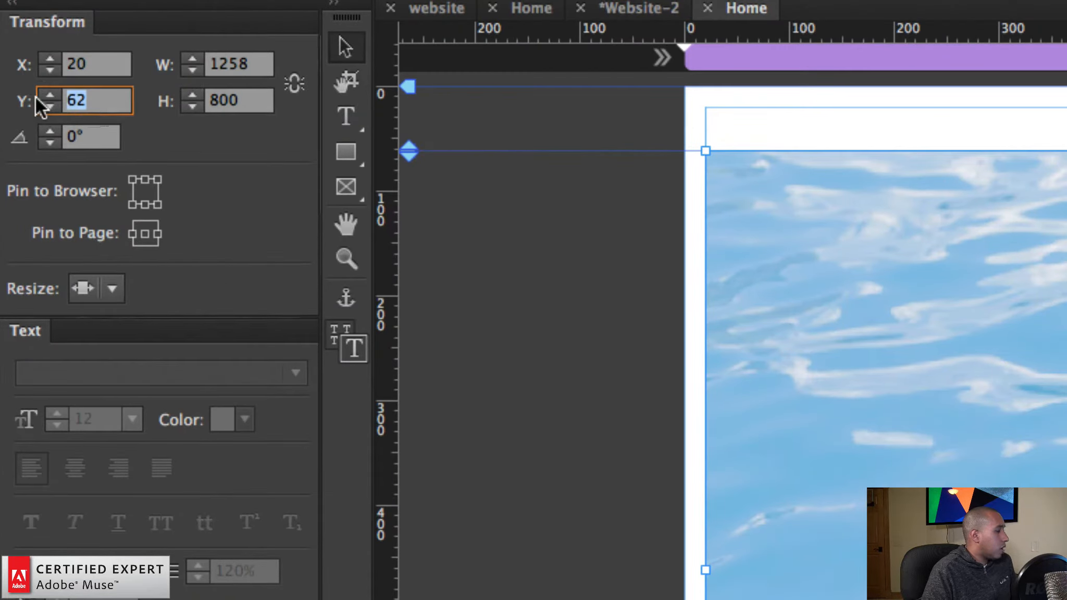
{"action": "type", "text": "109"}
{"action": "key", "text": "Return"}
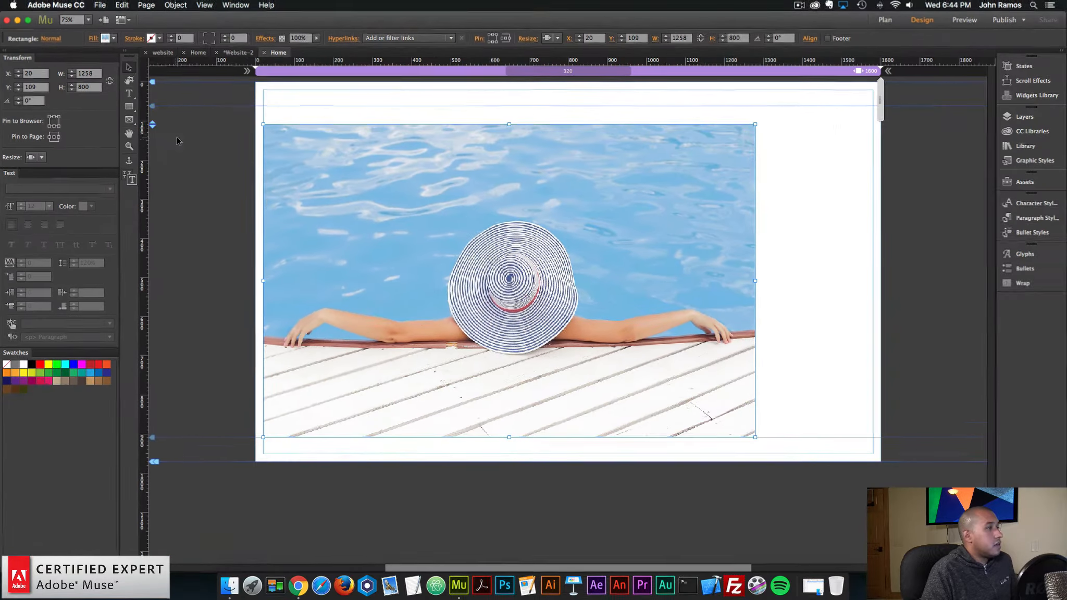
{"action": "left_click", "coordinate": [235, 193]}
{"action": "left_click", "coordinate": [299, 585]}
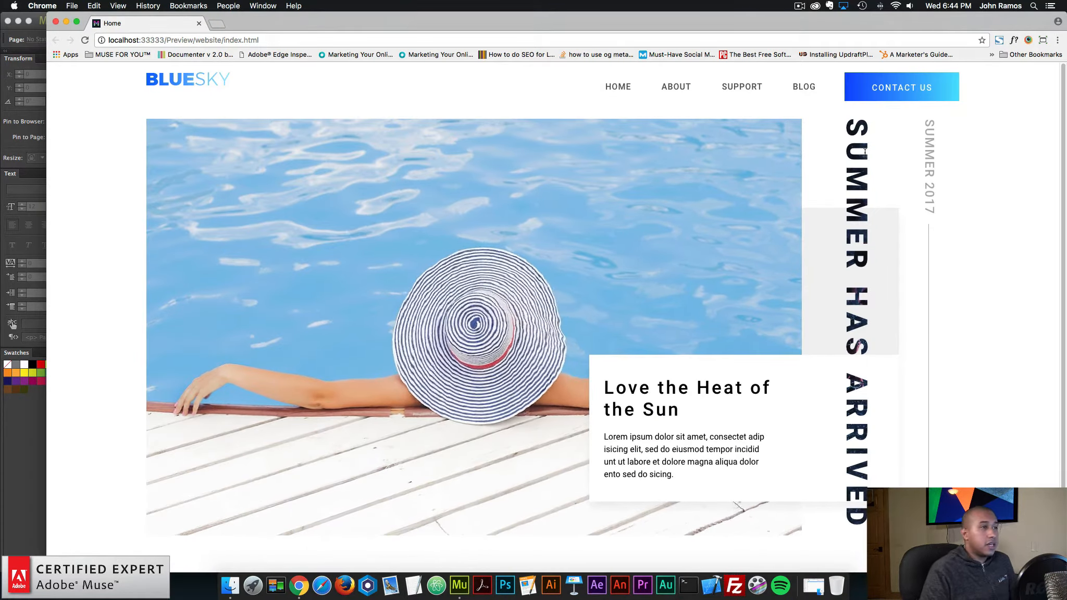
{"action": "left_click", "coordinate": [459, 568]}
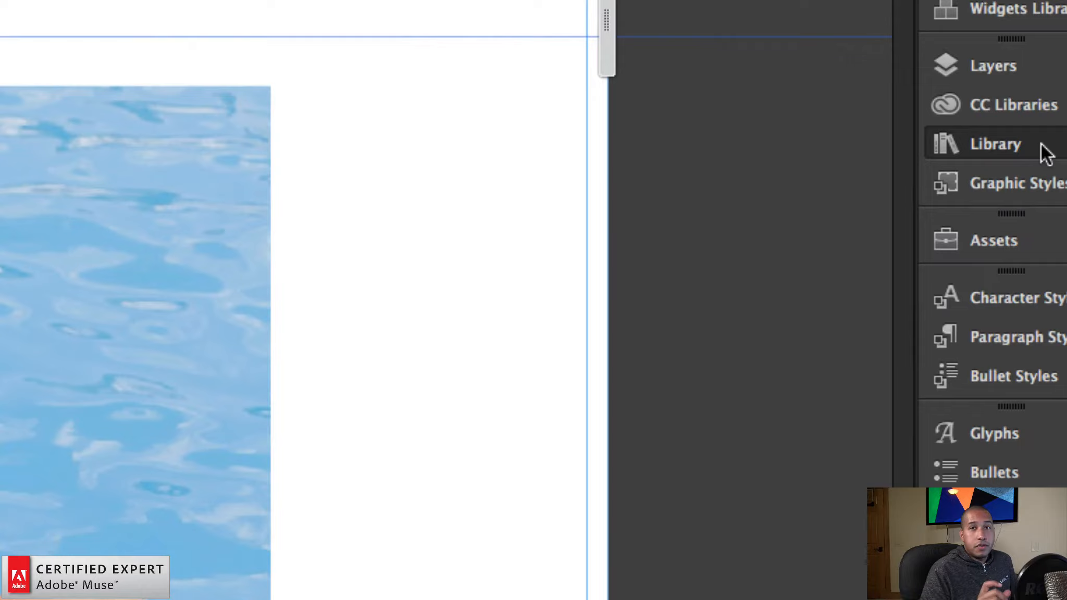
Step: Open the Library and search it for "image text"
{"action": "left_click", "coordinate": [1041, 147]}
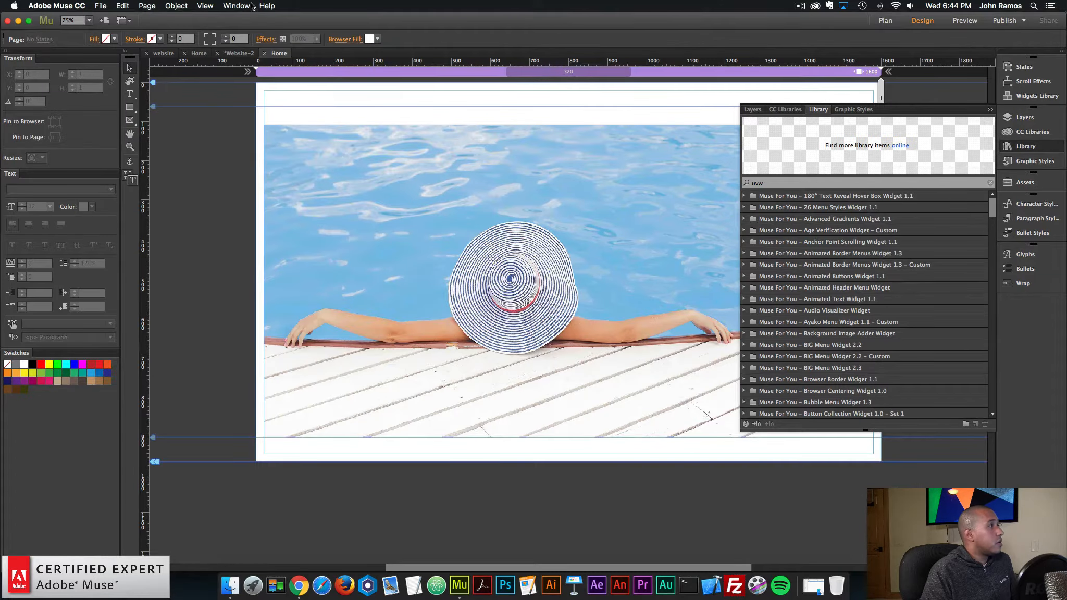
{"action": "left_click", "coordinate": [252, 6]}
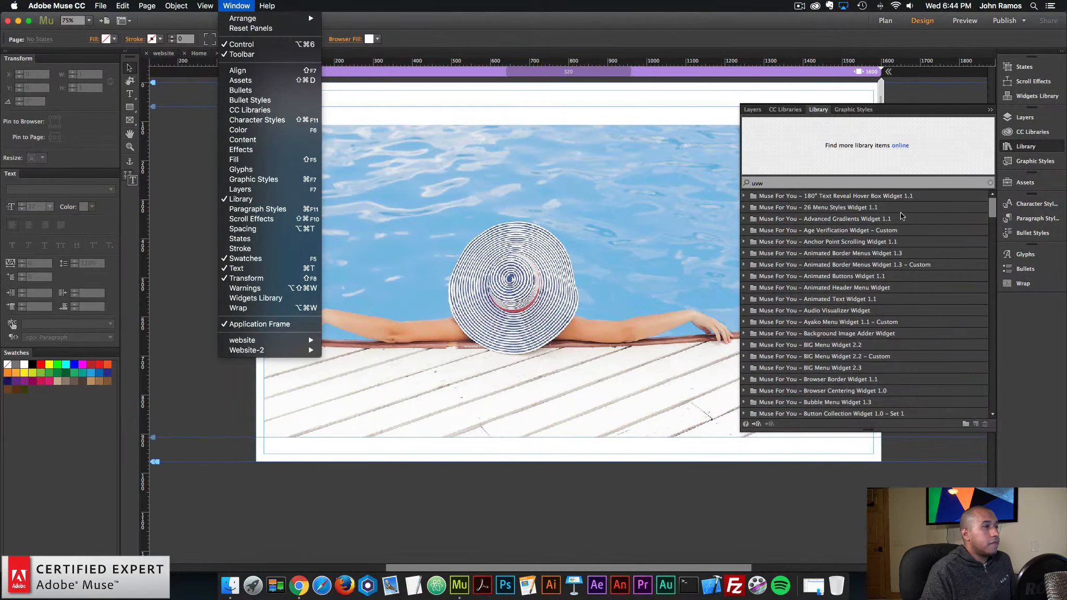
{"action": "left_click", "coordinate": [784, 183]}
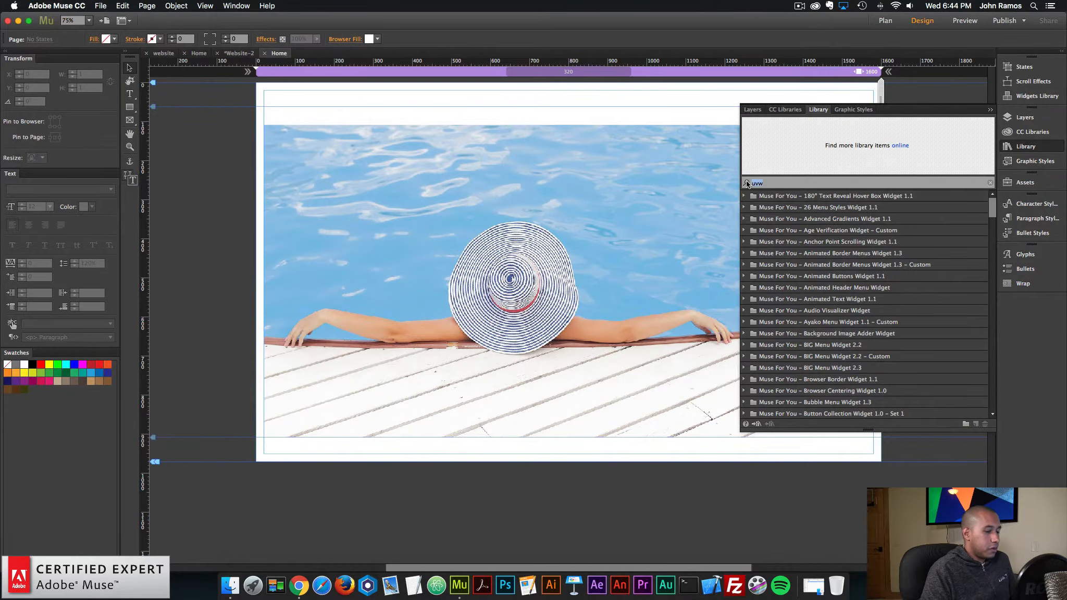
{"action": "key", "text": "BackSpace"}
{"action": "key", "text": "BackSpace"}
{"action": "key", "text": "BackSpace"}
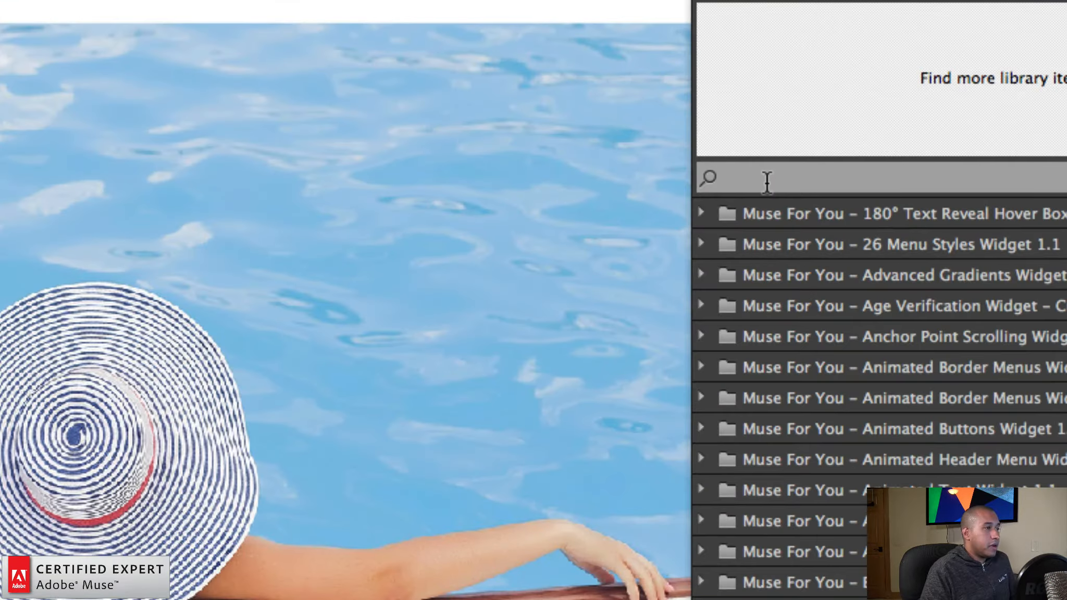
{"action": "type", "text": "image text"}
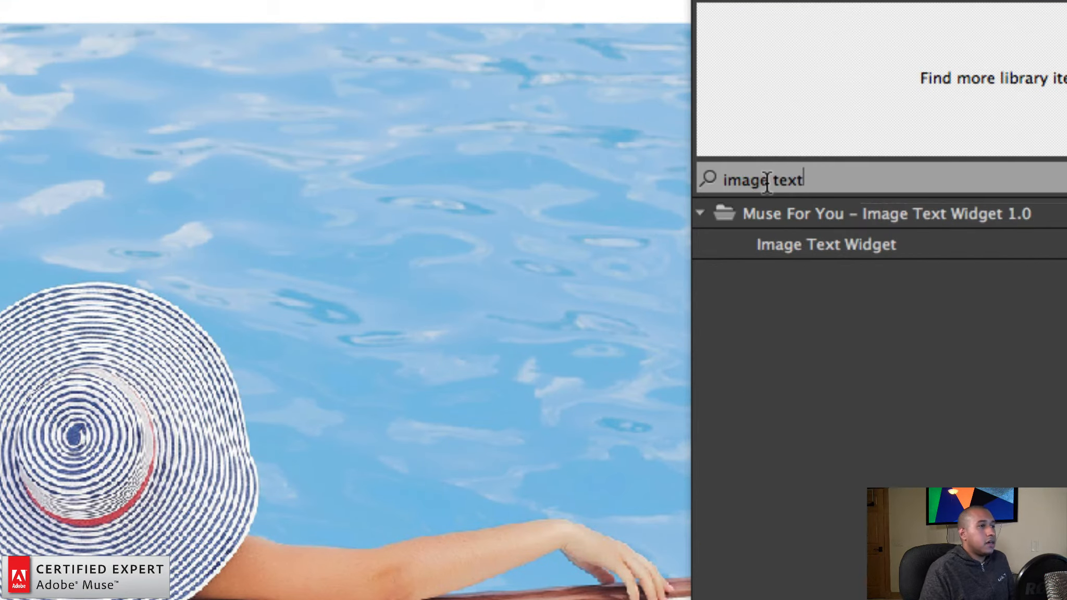
Step: Place the Image Text Widget over the picture's right edge at about X 1003, Y 228, and close the Library
{"action": "left_click", "coordinate": [819, 248]}
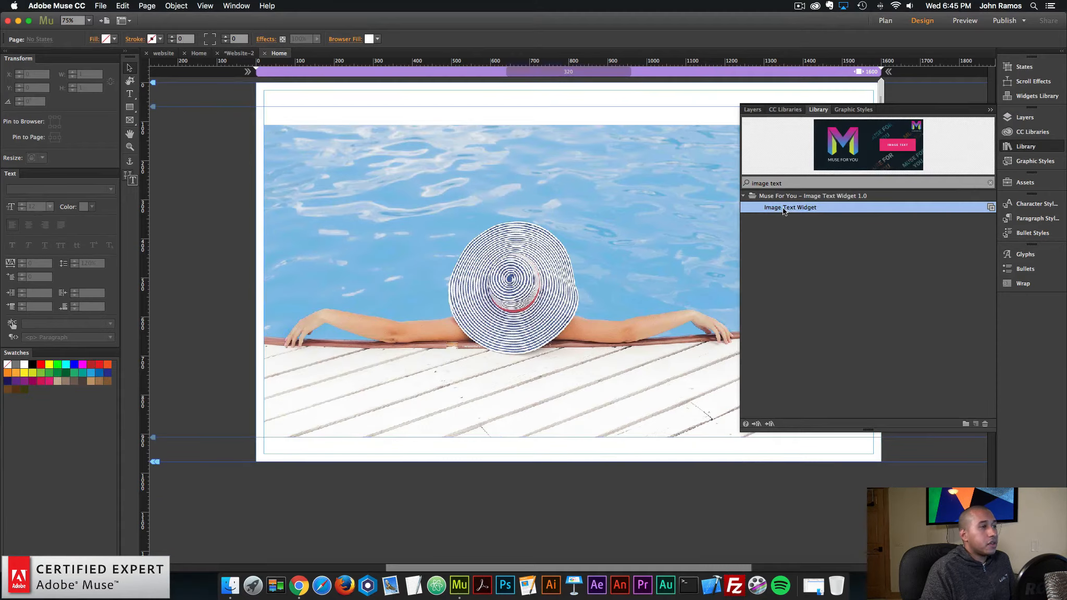
{"action": "left_click_drag", "start_coordinate": [783, 210], "coordinate": [587, 94]}
{"action": "left_click", "coordinate": [646, 107]}
{"action": "left_click", "coordinate": [1045, 146]}
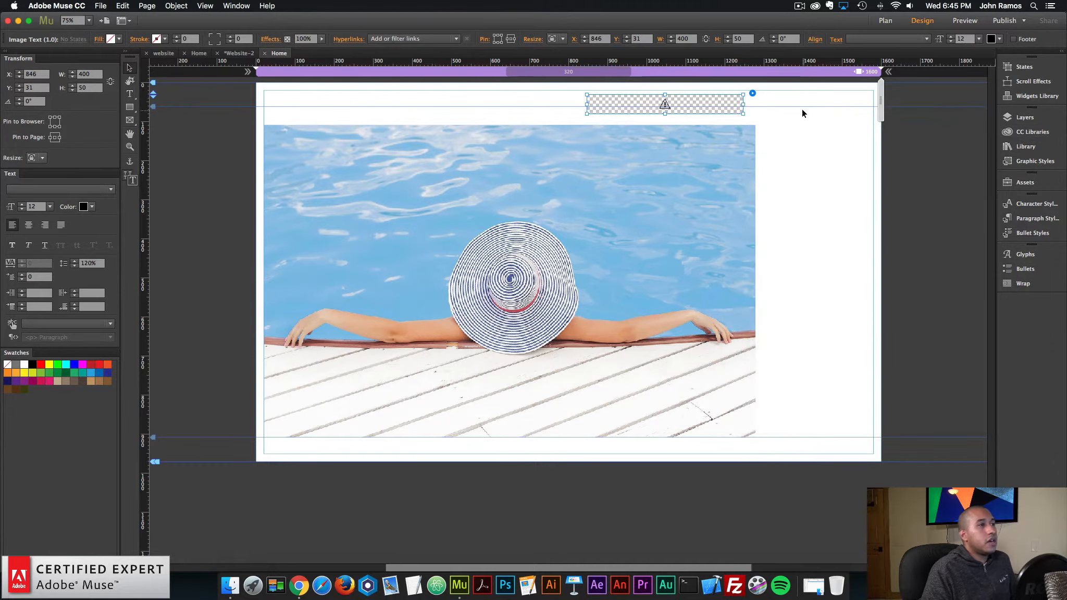
{"action": "left_click_drag", "start_coordinate": [731, 105], "coordinate": [793, 183]}
Step: Open the Image Text widget's options and use image-2.png as its image
{"action": "left_click", "coordinate": [813, 169]}
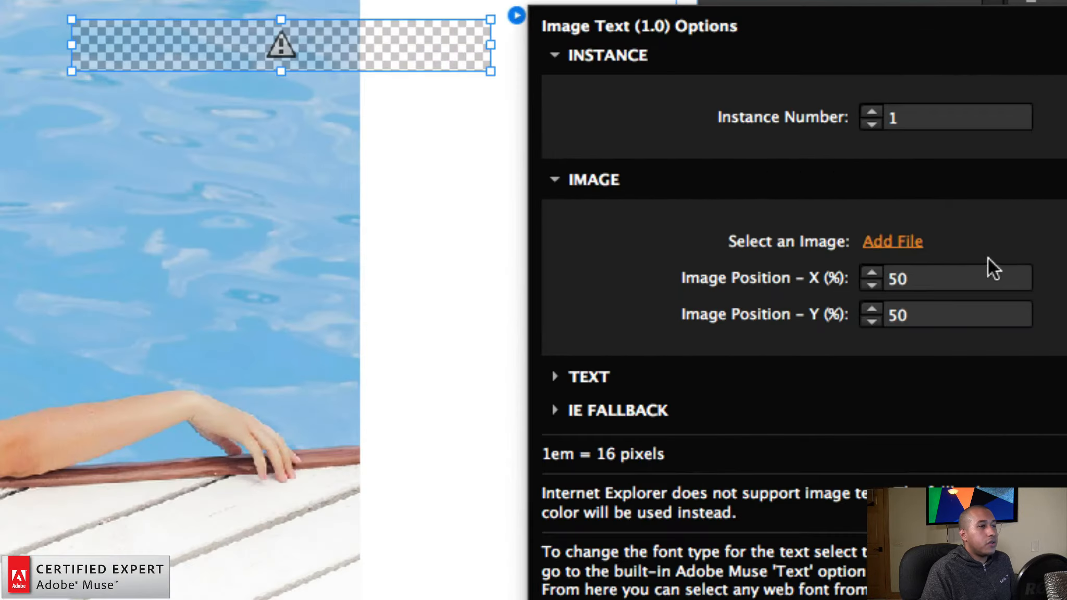
{"action": "left_click", "coordinate": [893, 240]}
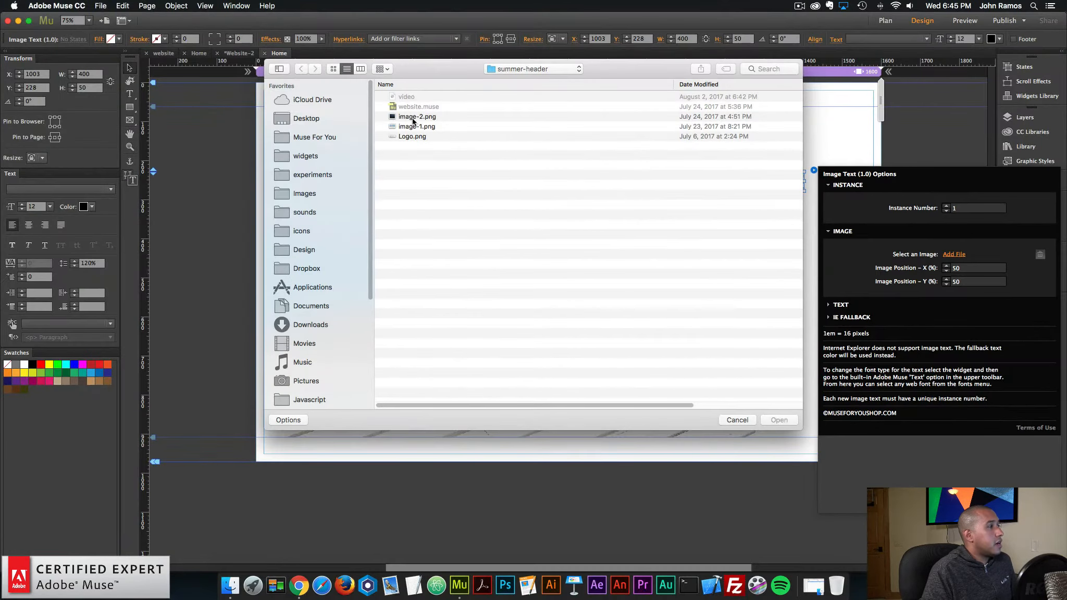
{"action": "double_click", "coordinate": [407, 115]}
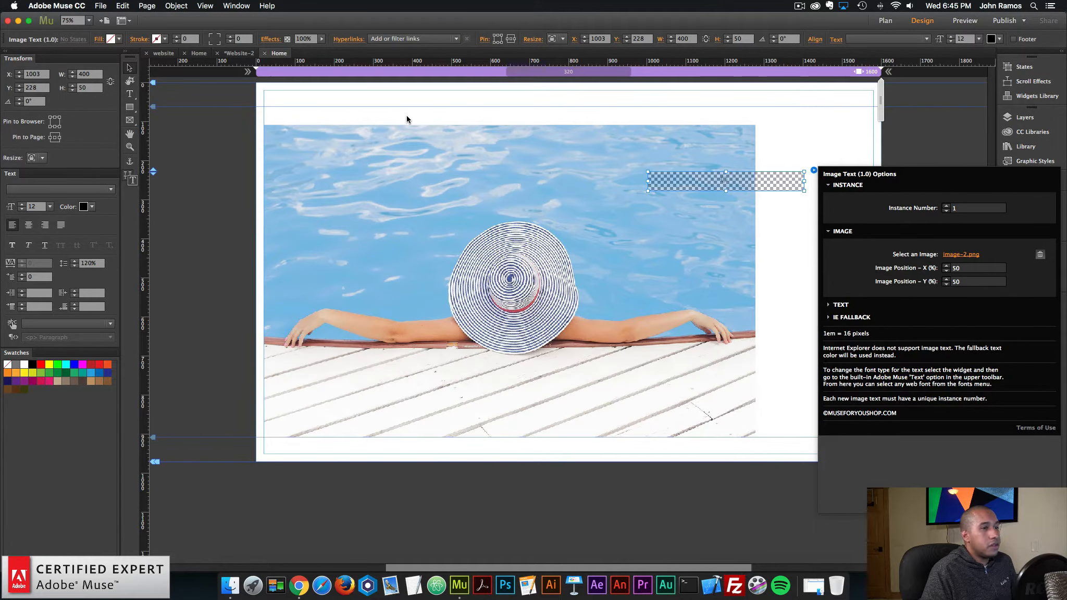
Step: Replace the widget's text with "Summer Has Arrived", keeping the h1 - Headline paragraph tag
{"action": "left_click", "coordinate": [844, 304]}
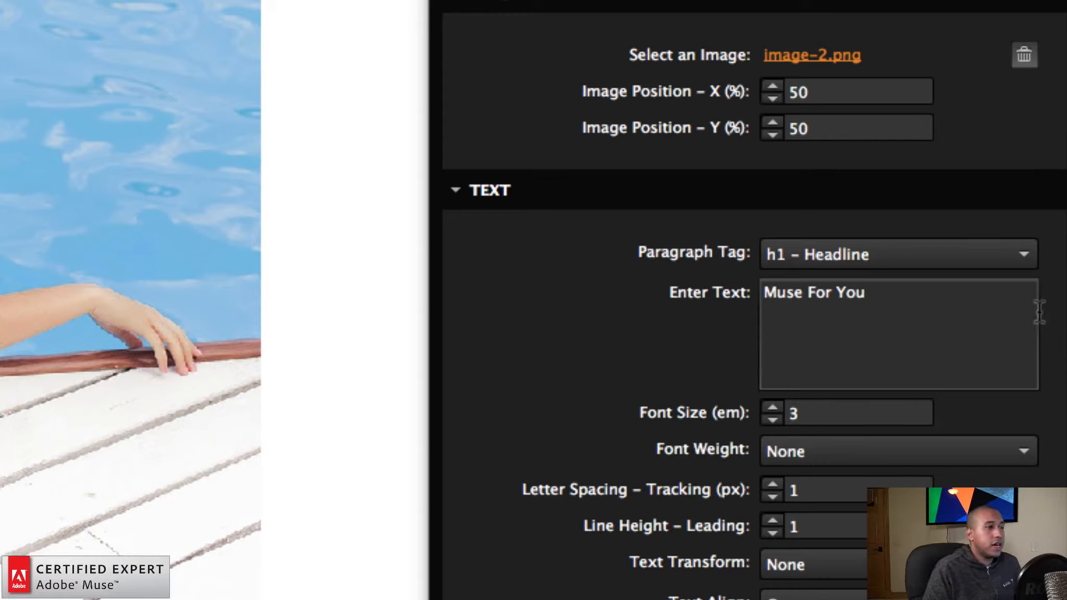
{"action": "left_click", "coordinate": [944, 261]}
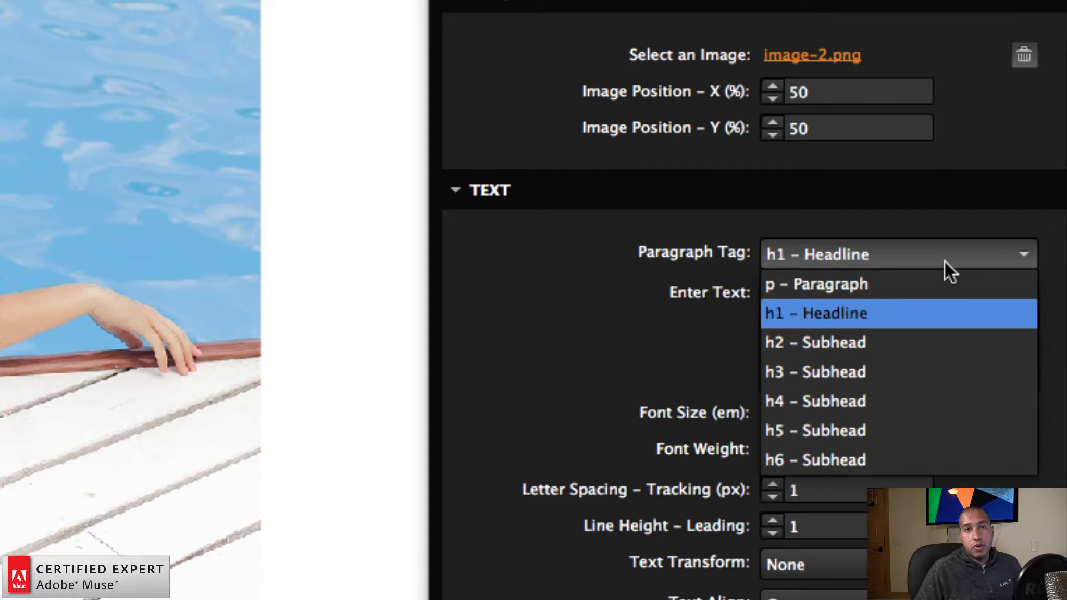
{"action": "left_click", "coordinate": [659, 241]}
{"action": "left_click", "coordinate": [864, 291]}
{"action": "left_click_drag", "start_coordinate": [864, 291], "coordinate": [758, 285]}
{"action": "type", "text": "Summer ha"}
{"action": "key", "text": "BackSpace"}
{"action": "key", "text": "BackSpace"}
{"action": "type", "text": "Has Arrived"}
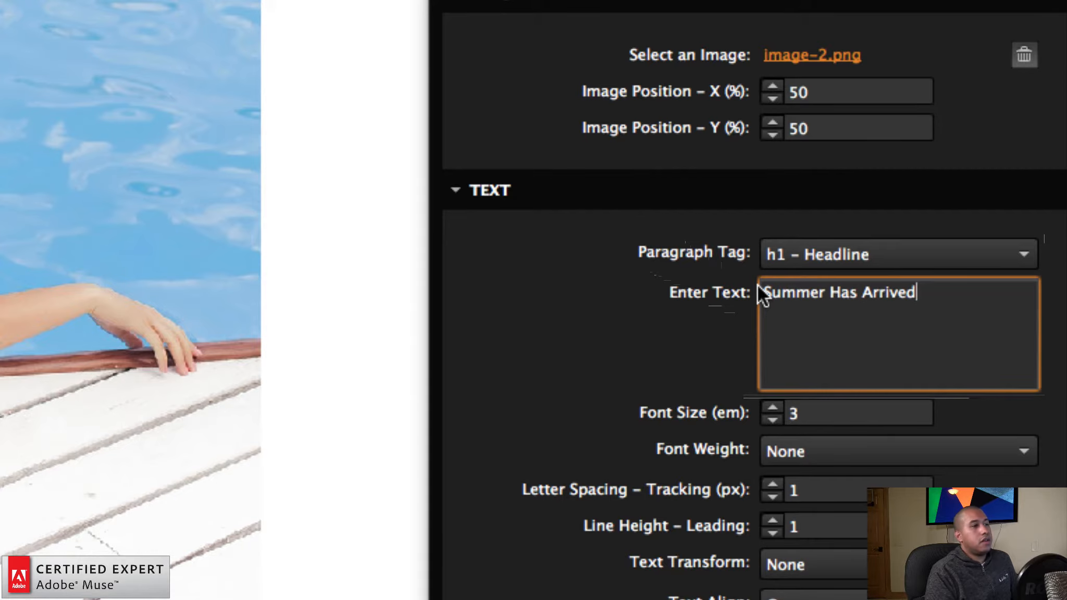
{"action": "left_click", "coordinate": [757, 285]}
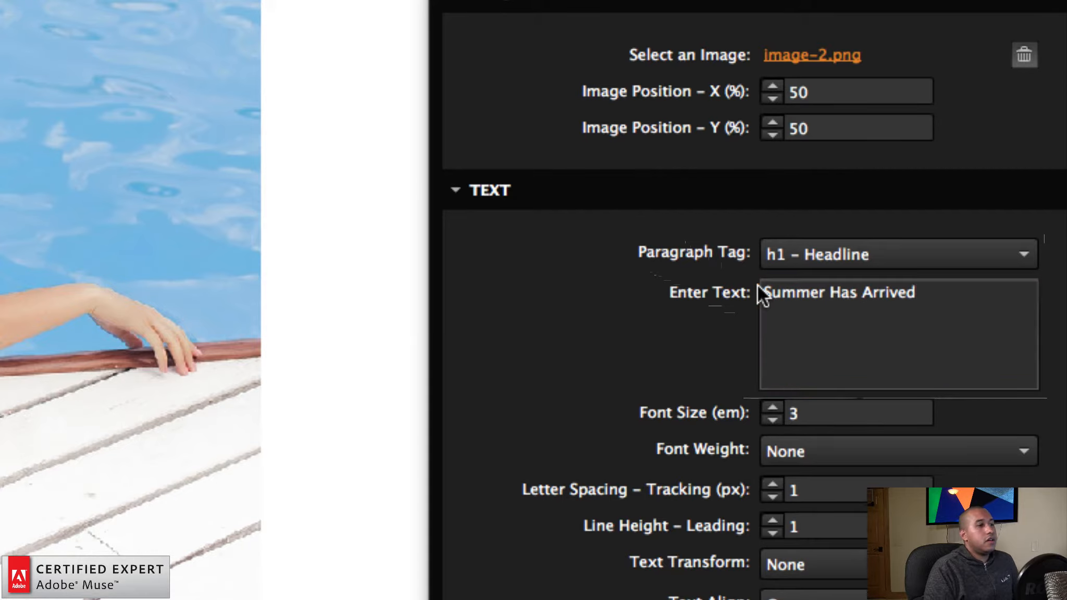
Step: Set the widget text's font size to 3.5 em and its letter spacing to 10 px
{"action": "double_click", "coordinate": [790, 413]}
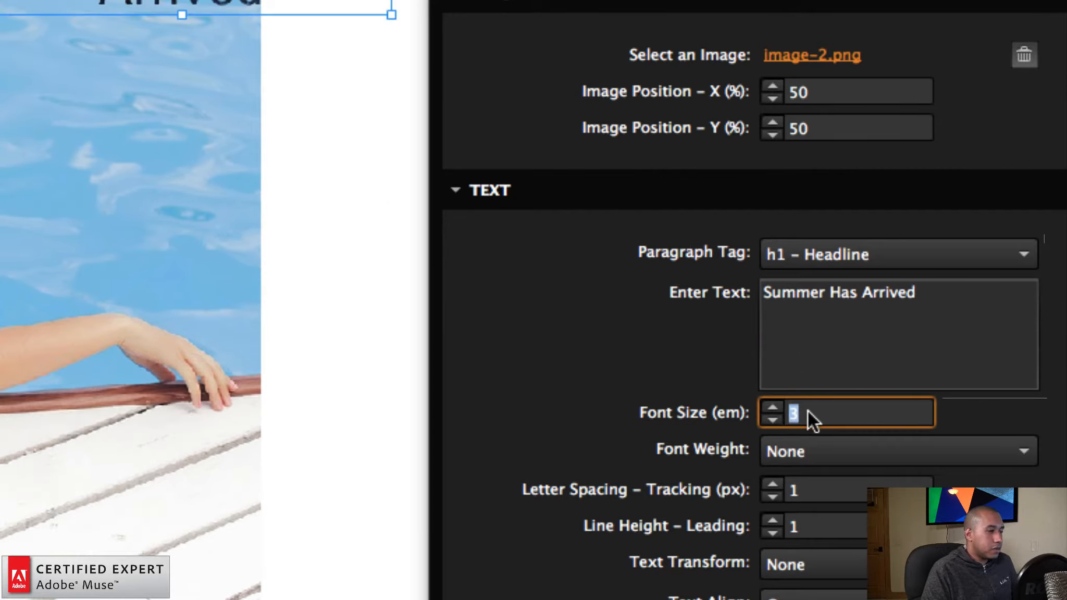
{"action": "type", "text": "3.5"}
{"action": "key", "text": "Return"}
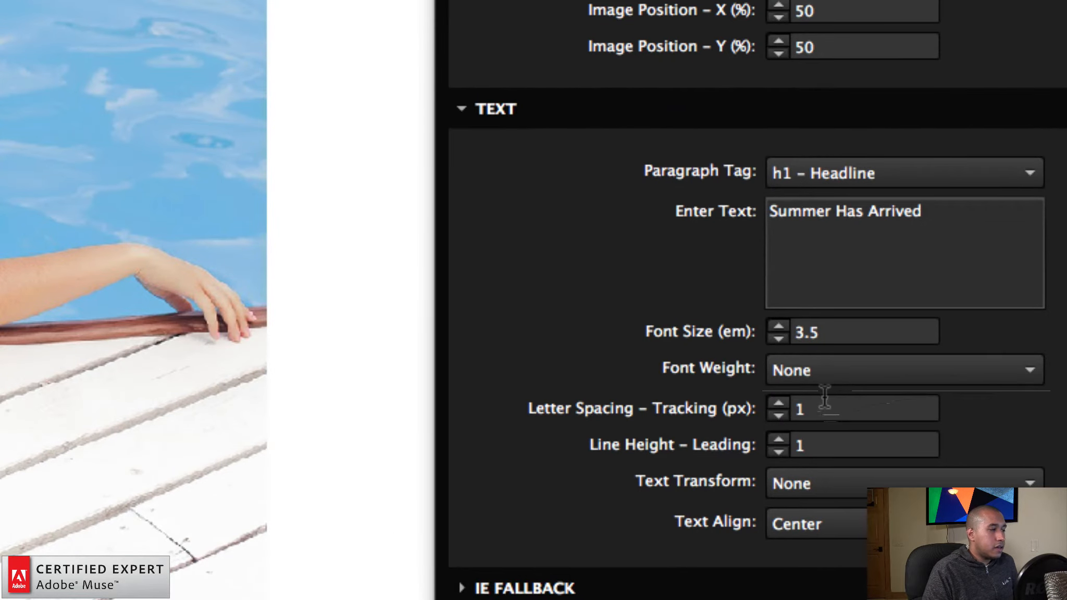
{"action": "left_click", "coordinate": [805, 405]}
{"action": "double_click", "coordinate": [801, 409]}
{"action": "type", "text": "10"}
{"action": "key", "text": "Return"}
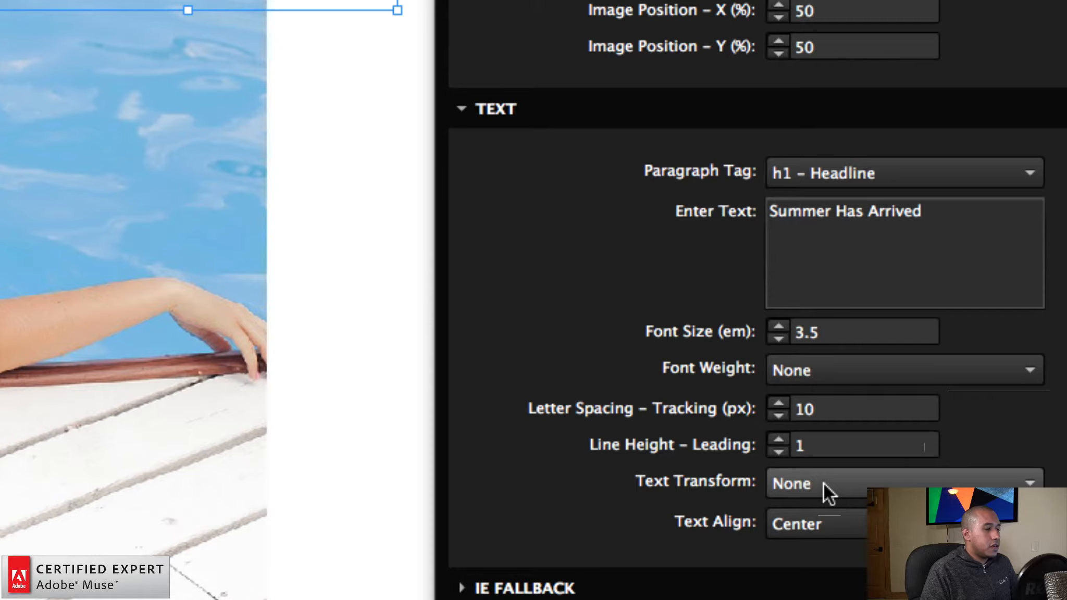
Step: Set the widget's text transform to Uppercase and its text alignment to Left
{"action": "left_click", "coordinate": [824, 484]}
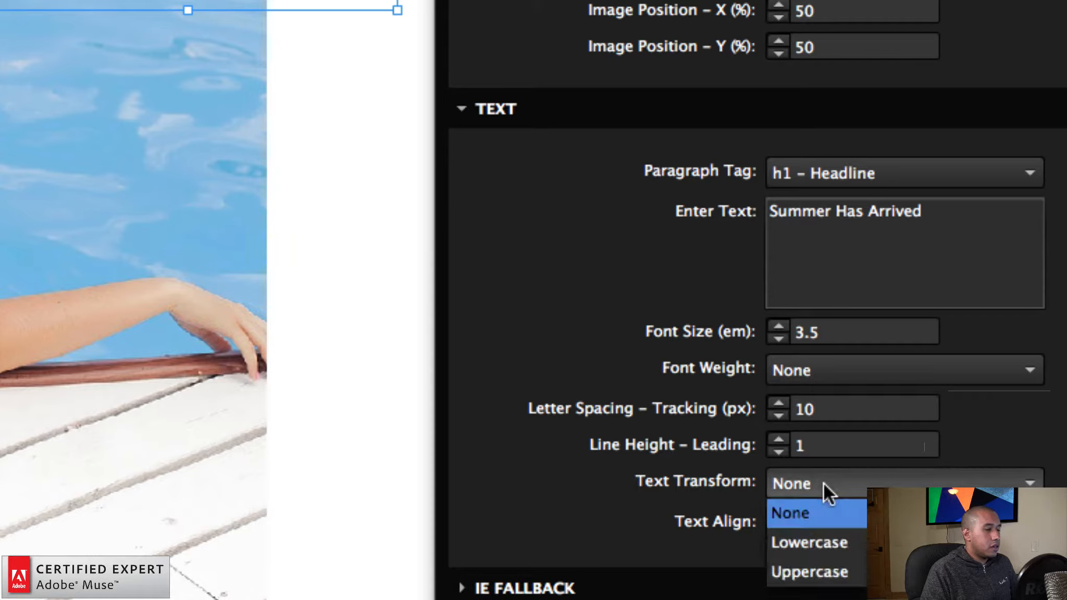
{"action": "left_click", "coordinate": [816, 571]}
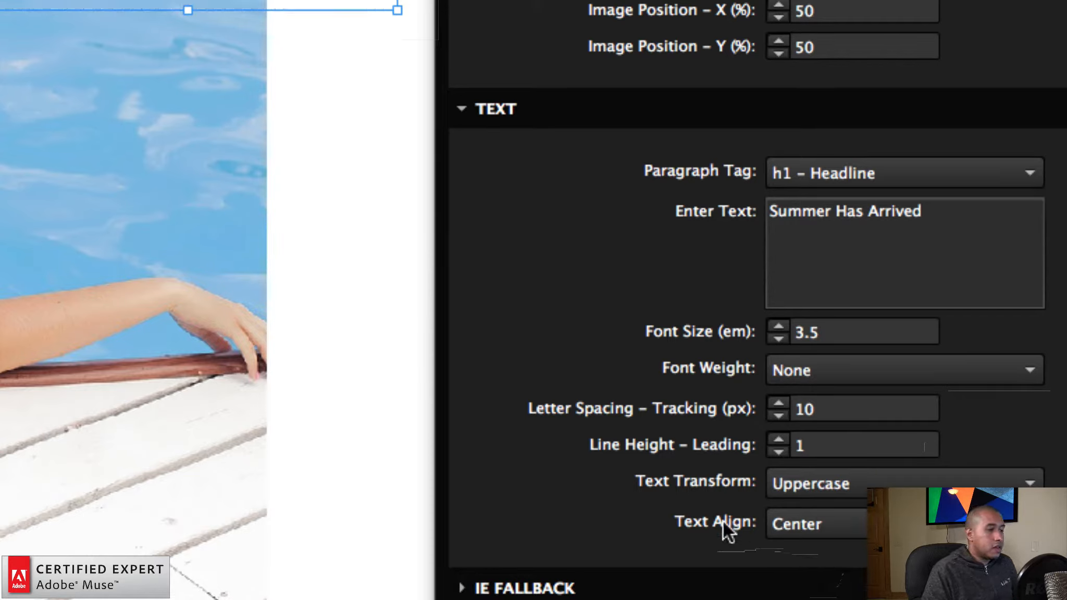
{"action": "left_click", "coordinate": [830, 532]}
{"action": "left_click", "coordinate": [818, 545]}
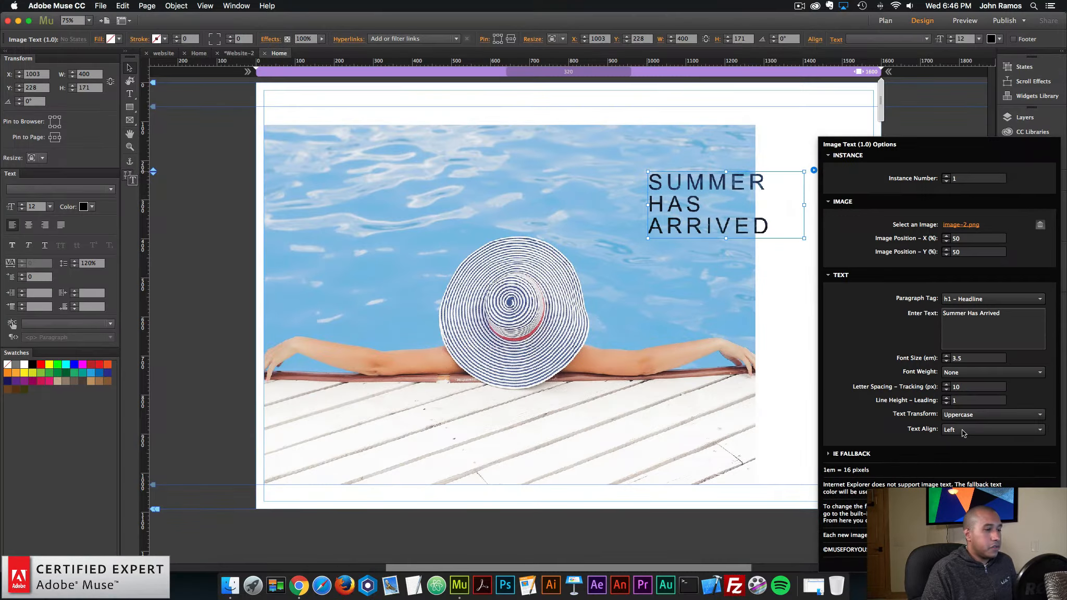
Step: Expand the widget's IE Fallback section to view its fallback text color, and close the widget options
{"action": "left_click", "coordinate": [866, 455]}
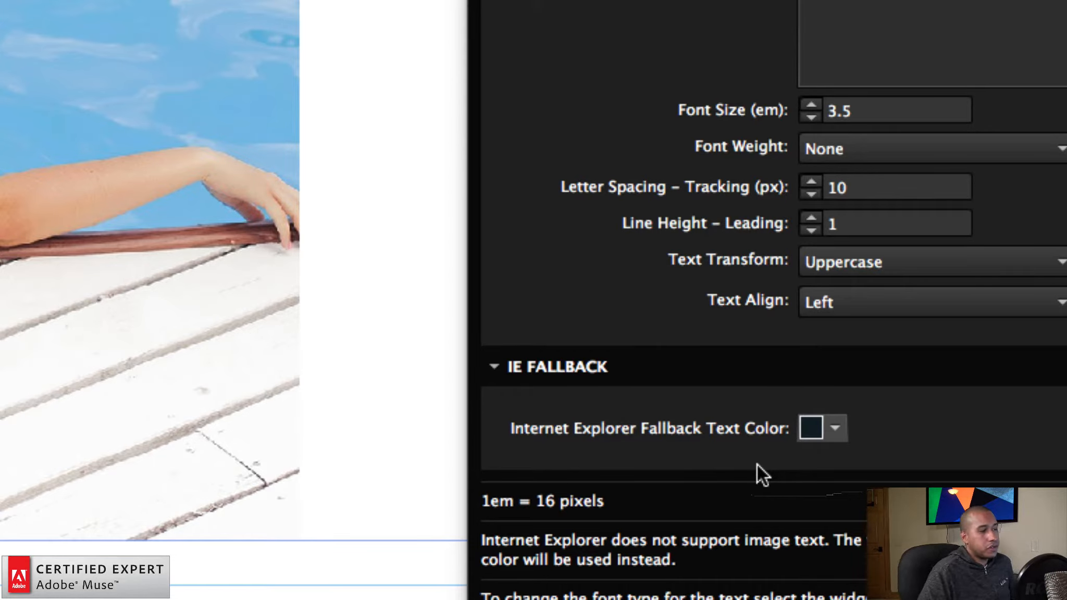
{"action": "mouse_move", "coordinate": [819, 431]}
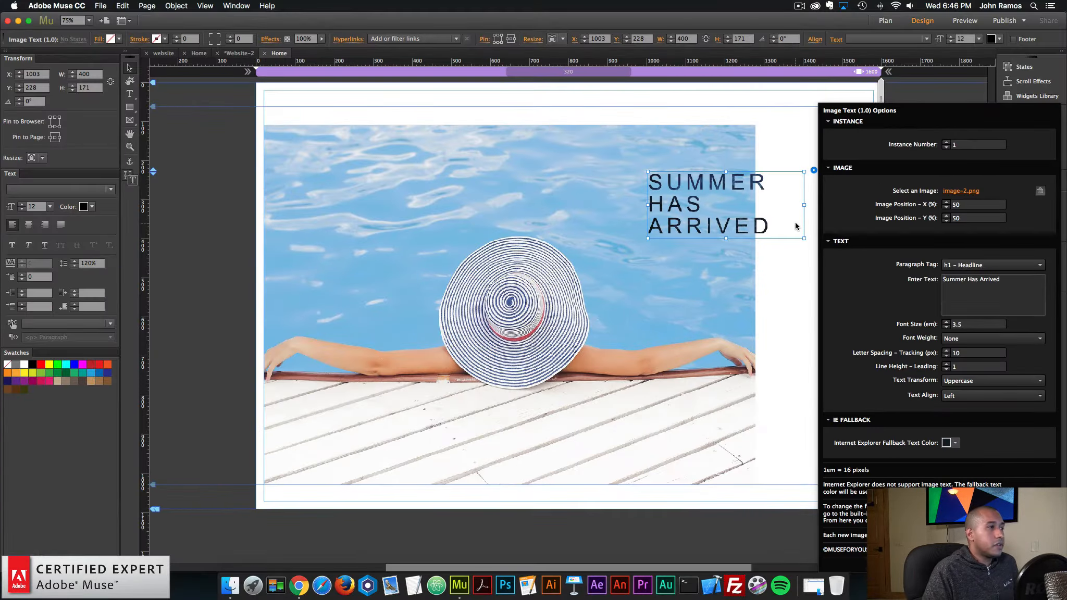
{"action": "left_click", "coordinate": [788, 219]}
Step: Move the headline clear of the pool image, and back across its right edge to about X 1043, Y 263
{"action": "left_click_drag", "start_coordinate": [788, 219], "coordinate": [856, 228]}
{"action": "left_click", "coordinate": [667, 202]}
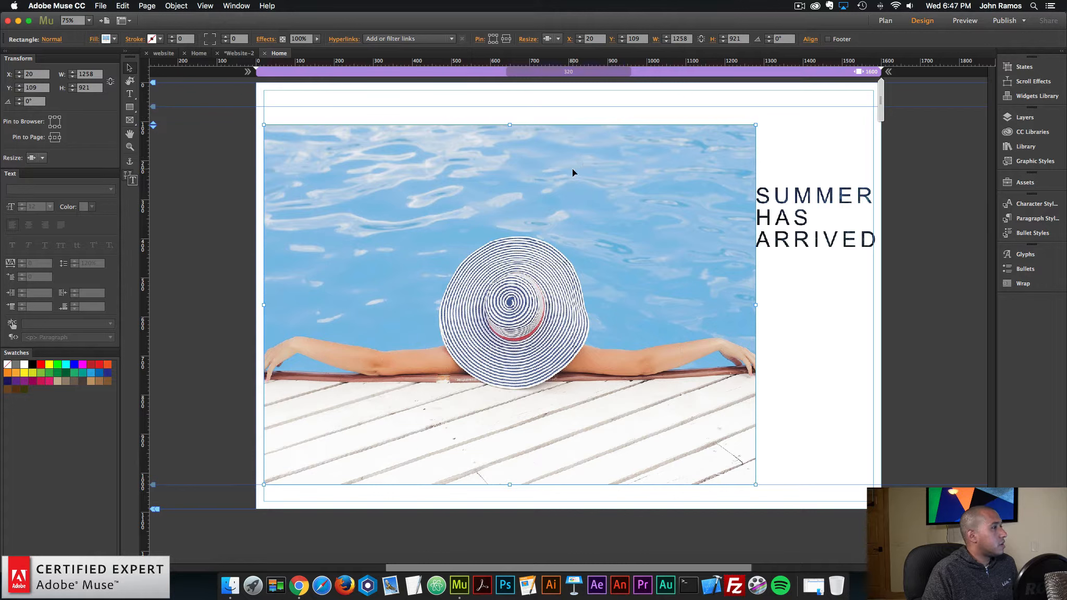
{"action": "left_click_drag", "start_coordinate": [850, 195], "coordinate": [758, 194]}
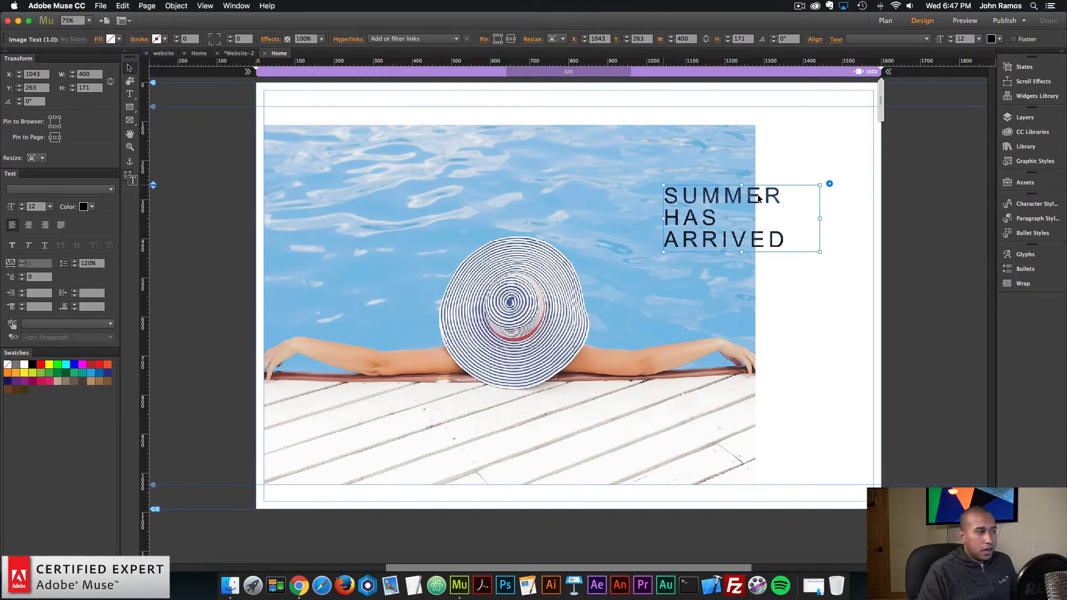
Step: Set the pool image's height to 800 px
{"action": "left_click", "coordinate": [602, 243]}
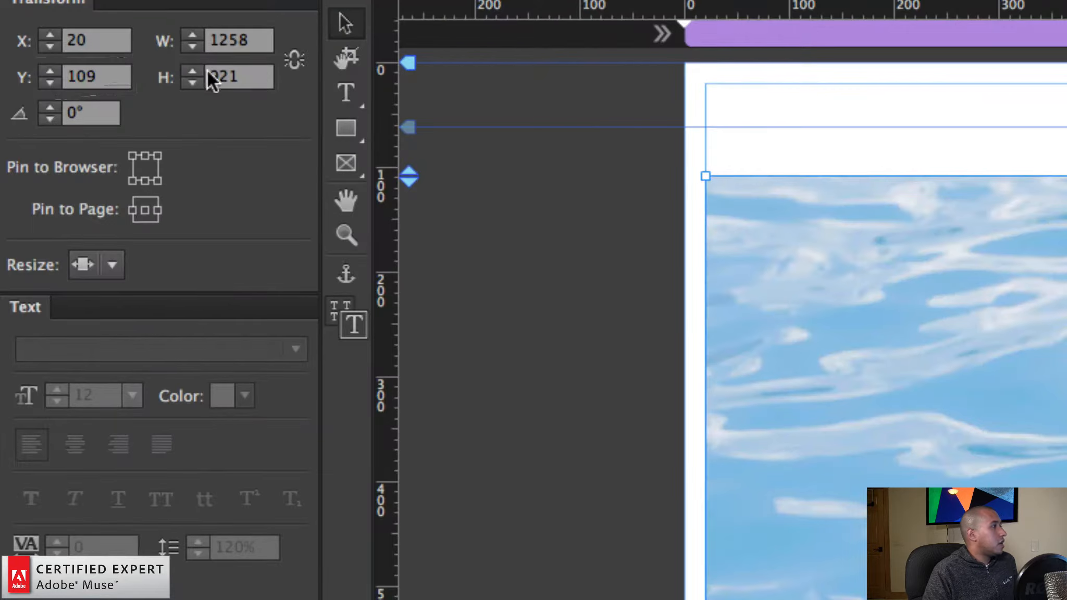
{"action": "left_click", "coordinate": [78, 87]}
{"action": "type", "text": "800"}
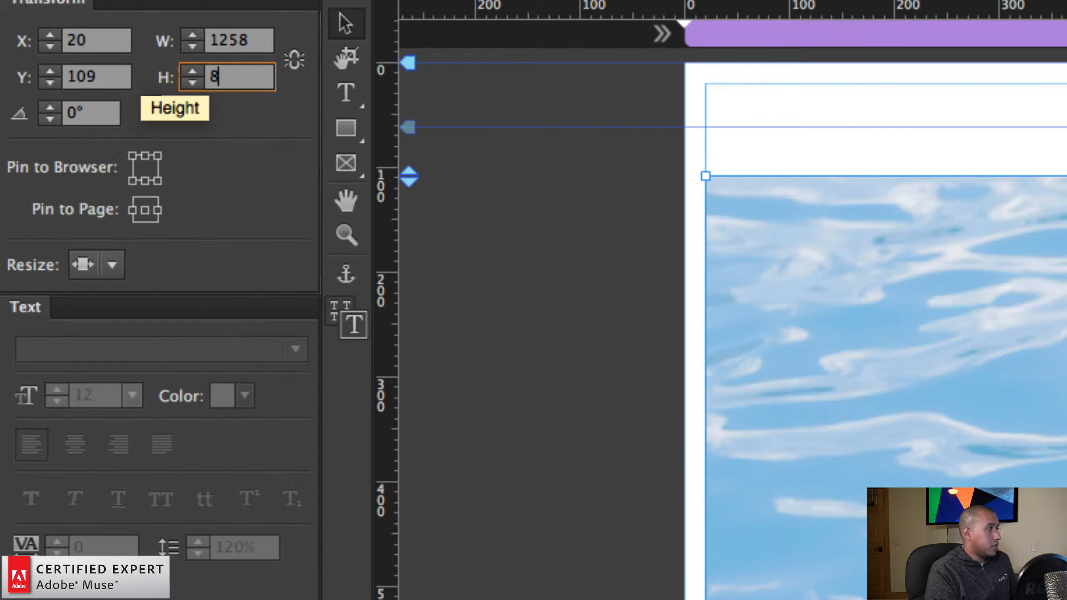
{"action": "key", "text": "Return"}
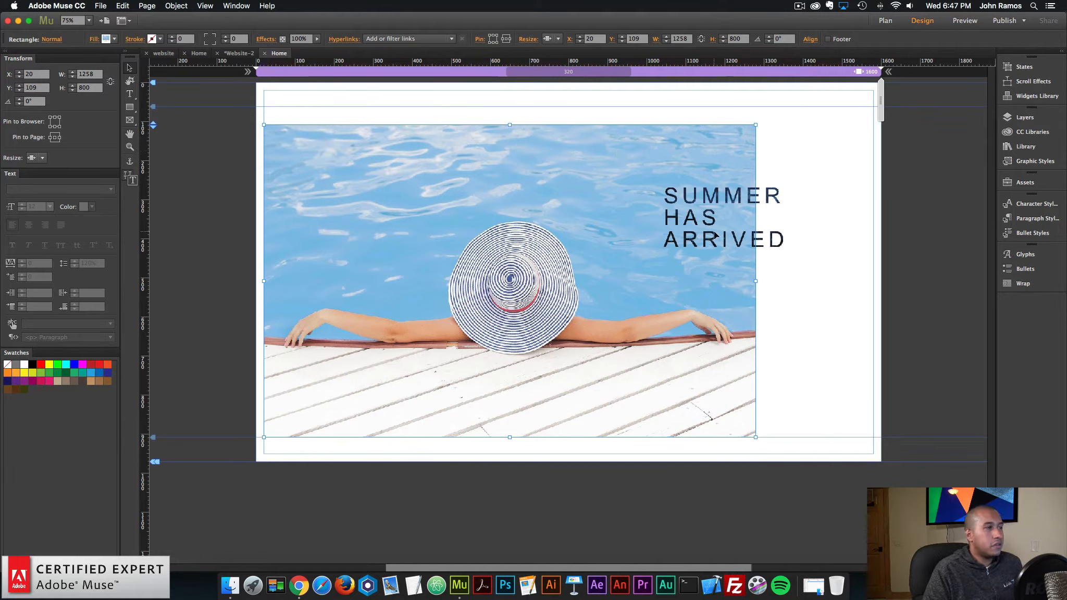
Step: Widen the headline box to about 893 px so the text fits one line, and move it to about X 777, Y 381
{"action": "left_click", "coordinate": [782, 220]}
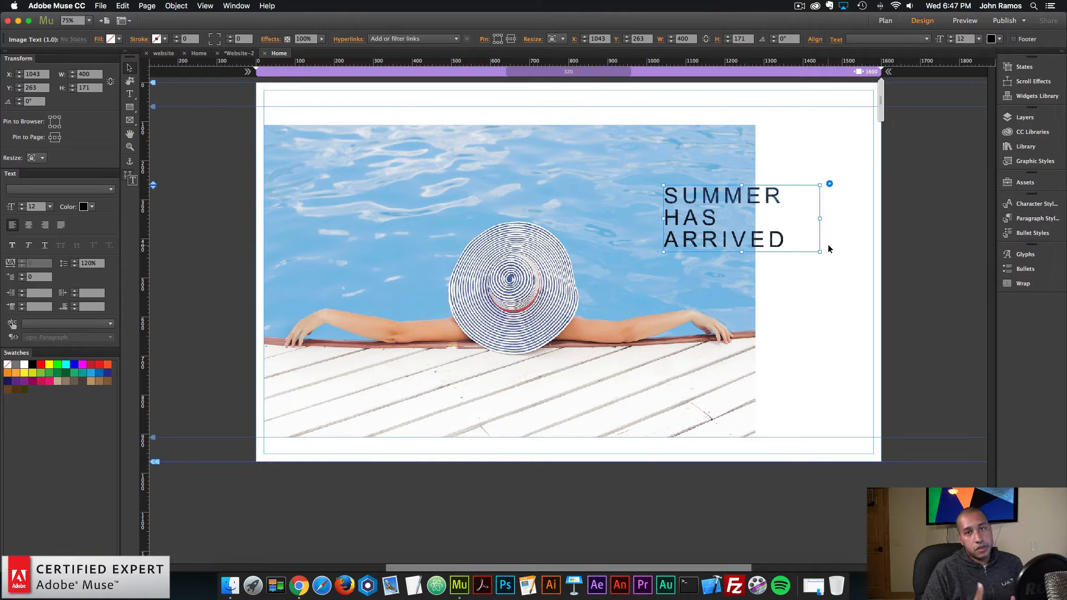
{"action": "left_click_drag", "start_coordinate": [795, 233], "coordinate": [768, 262]}
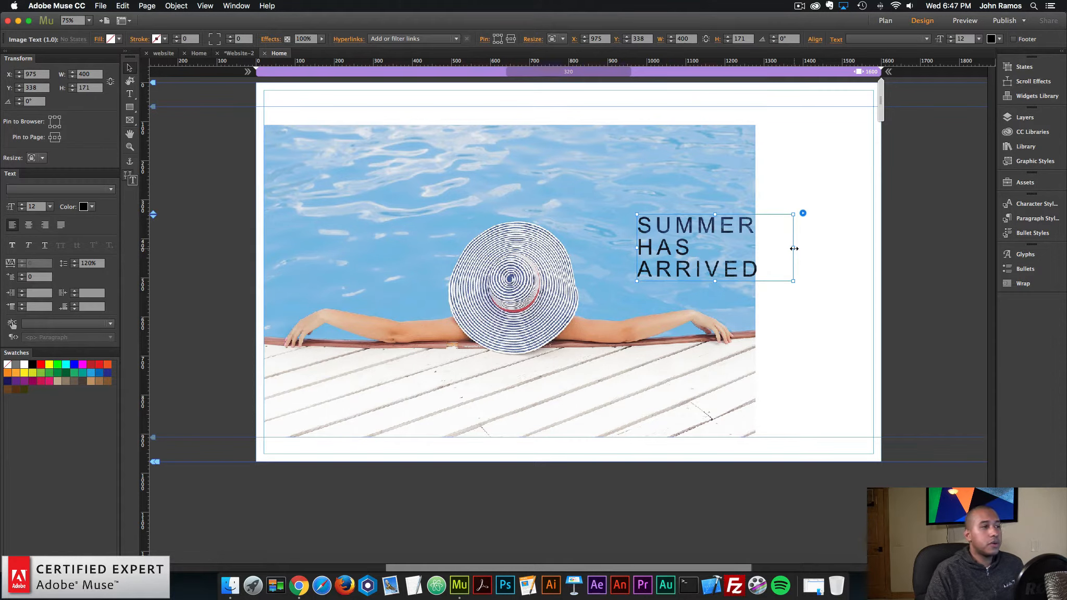
{"action": "left_click_drag", "start_coordinate": [794, 249], "coordinate": [944, 248]}
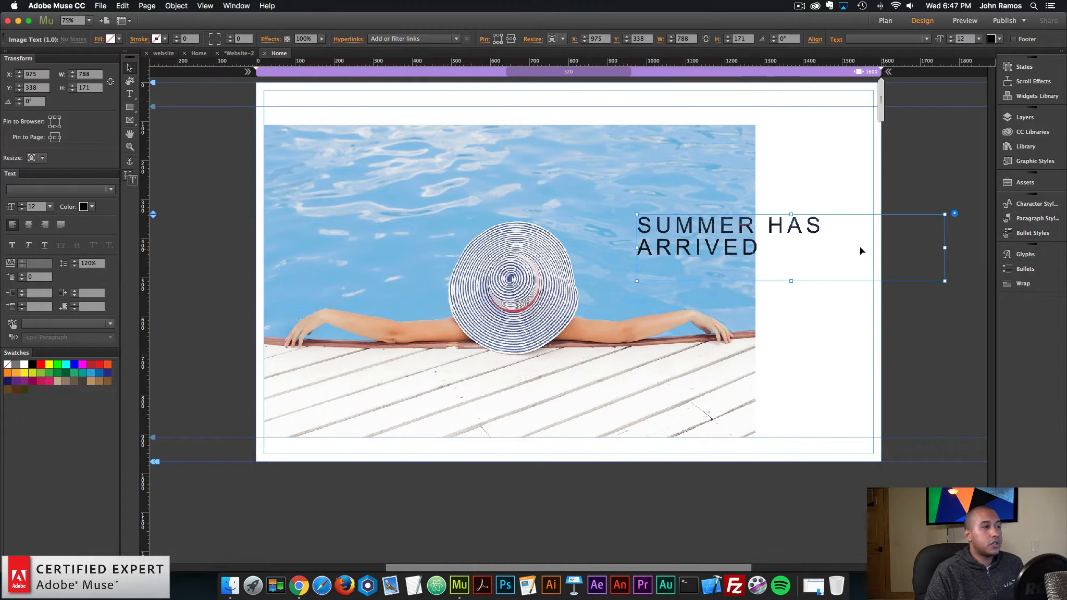
{"action": "left_click_drag", "start_coordinate": [859, 247], "coordinate": [880, 238]}
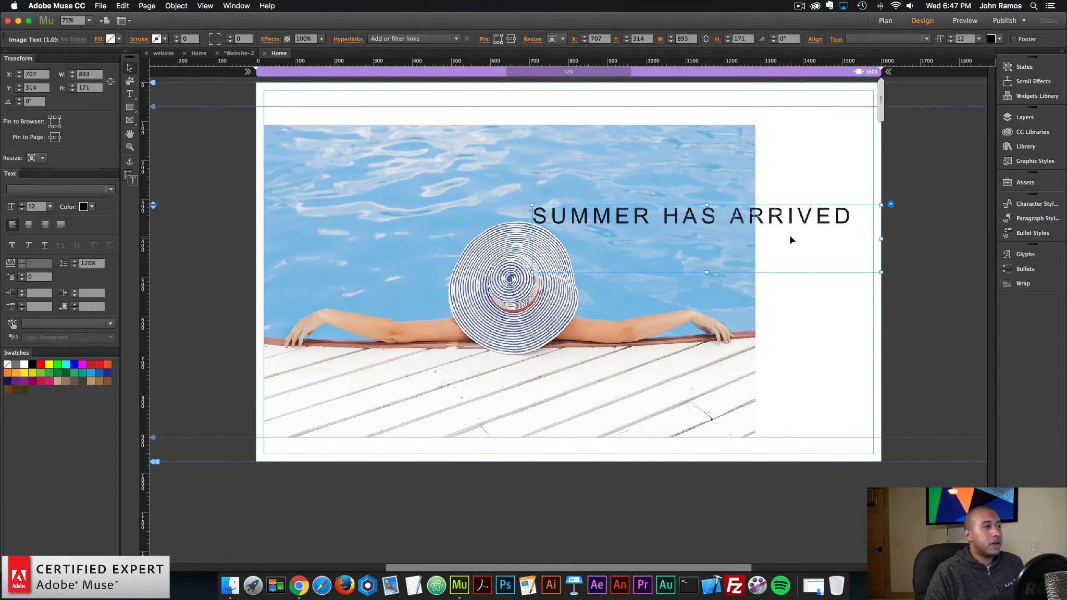
{"action": "left_click_drag", "start_coordinate": [791, 237], "coordinate": [817, 263]}
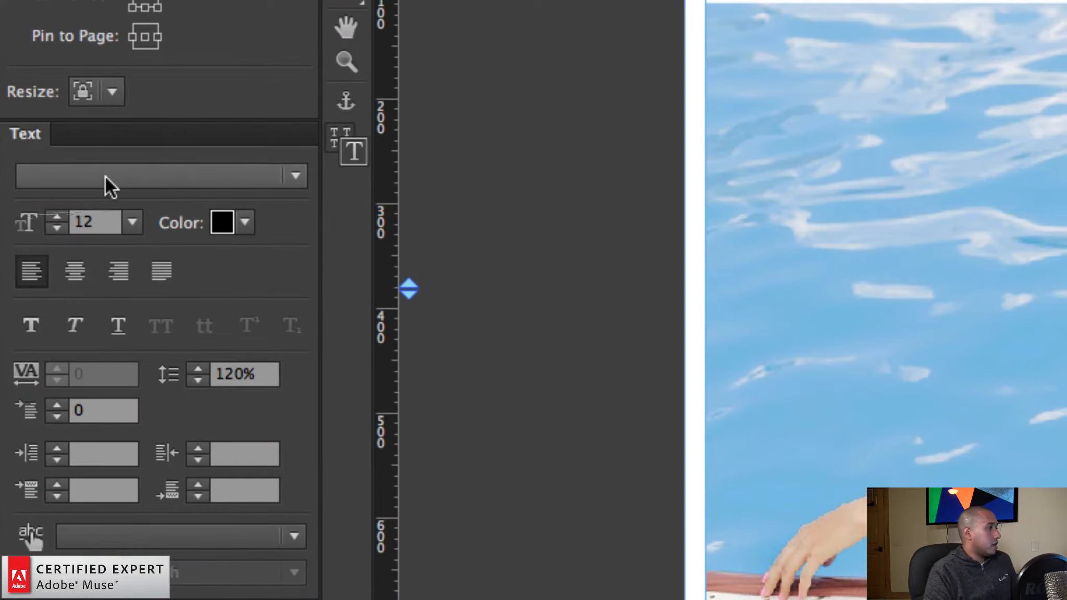
Step: Set the headline's font to the web font Roboto Black
{"action": "left_click", "coordinate": [105, 175]}
{"action": "type", "text": "r"}
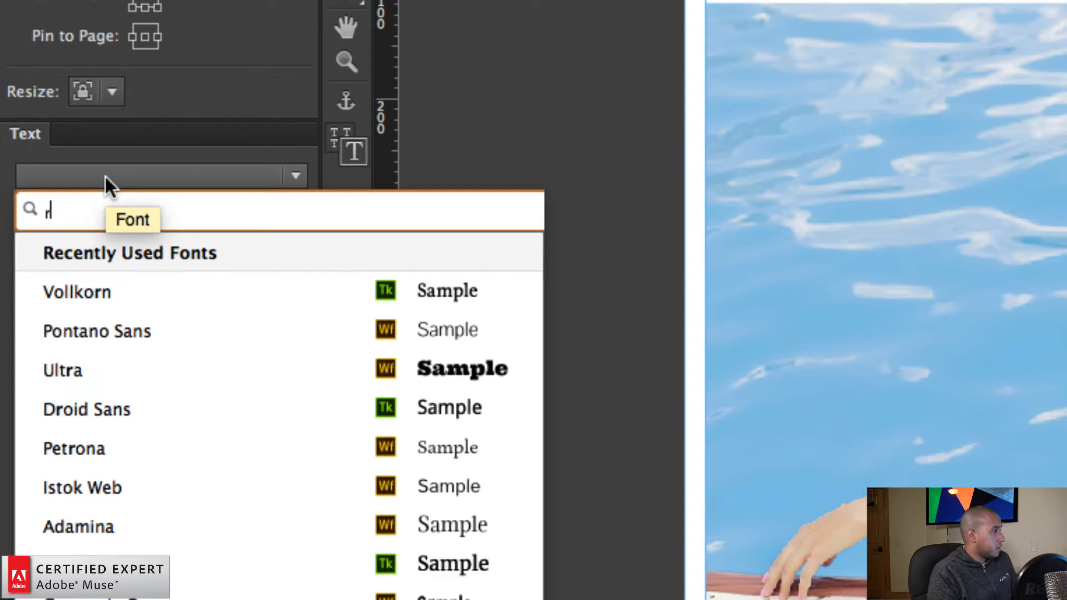
{"action": "type", "text": "oboto black"}
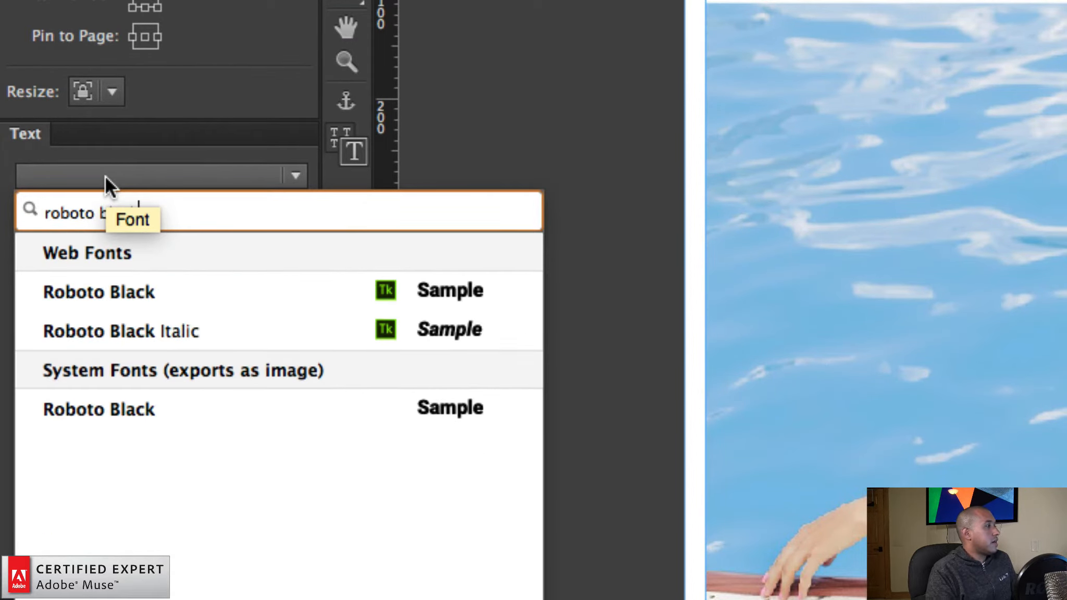
{"action": "left_click", "coordinate": [151, 289]}
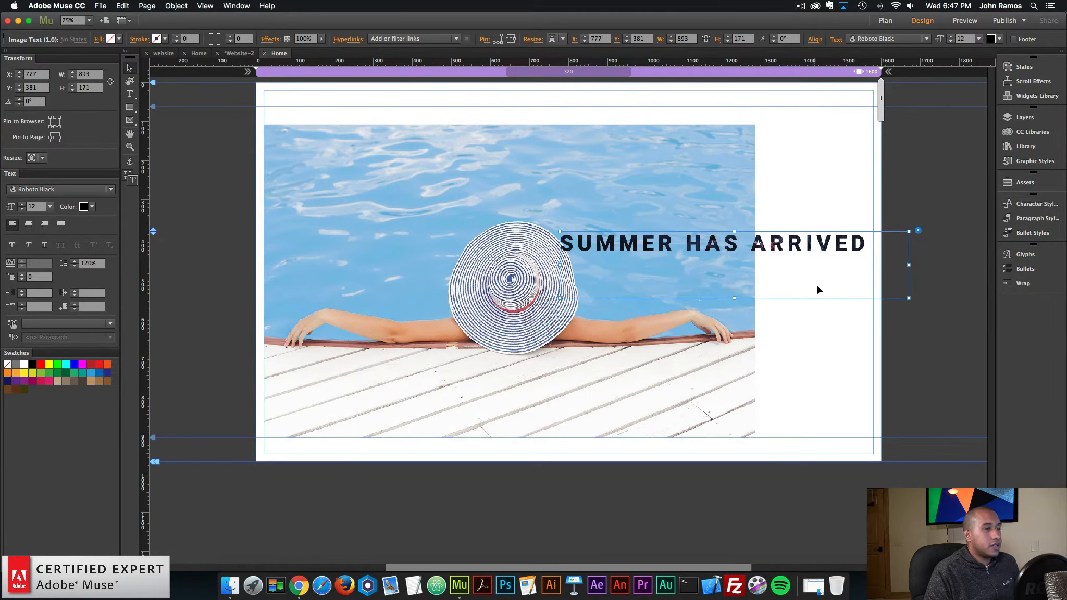
Step: Reduce the headline box's height to about 65 px and move it to about X 639, Y 347
{"action": "left_click_drag", "start_coordinate": [733, 298], "coordinate": [734, 237]}
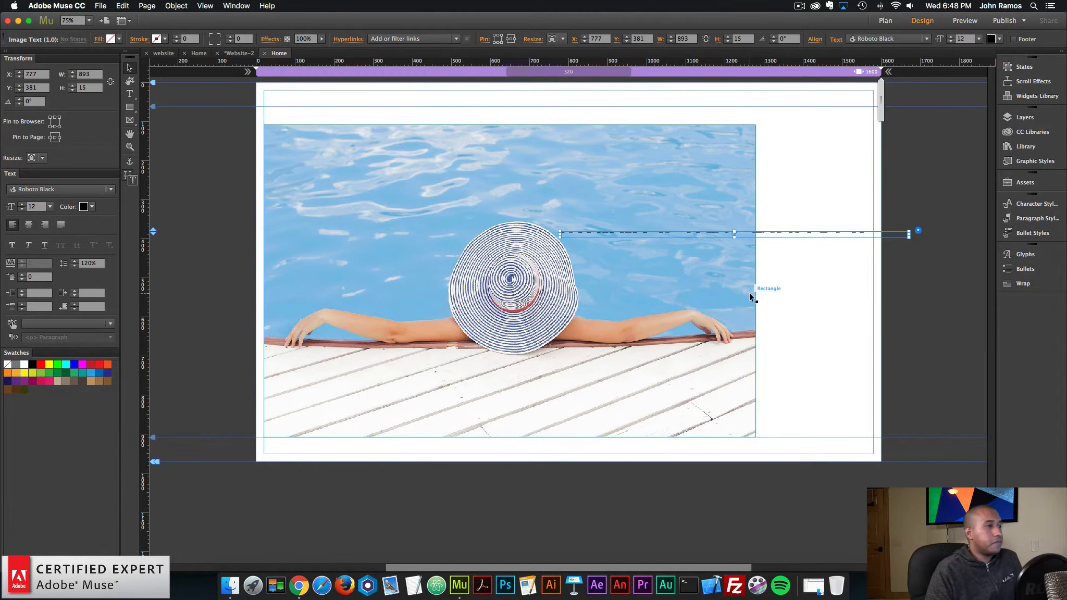
{"action": "left_click_drag", "start_coordinate": [754, 245], "coordinate": [659, 235]}
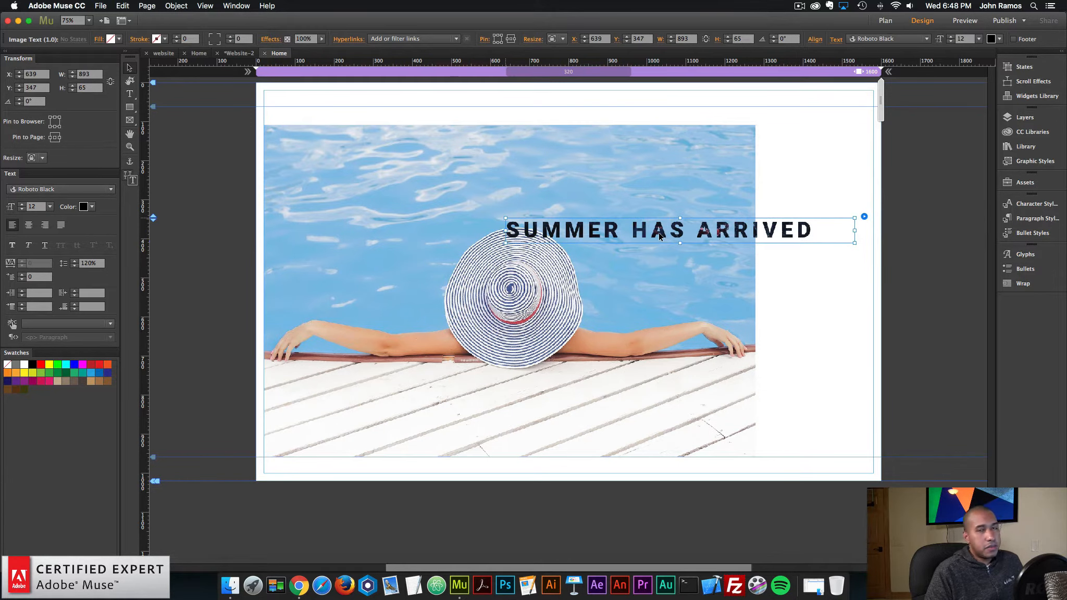
Step: Restore the pool image's height to 800 px
{"action": "left_click", "coordinate": [585, 160]}
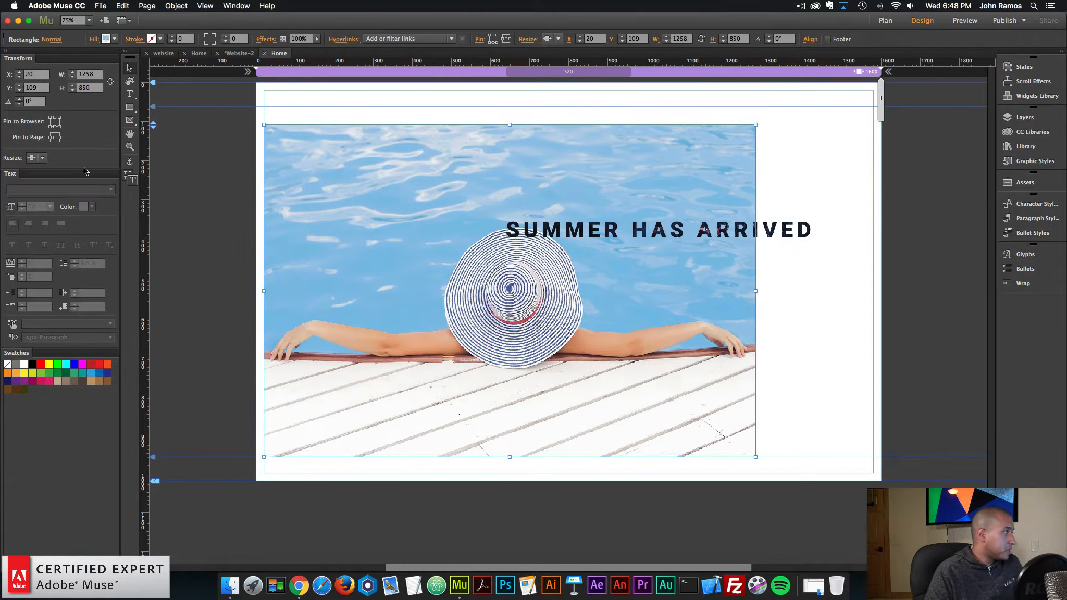
{"action": "left_click", "coordinate": [63, 86]}
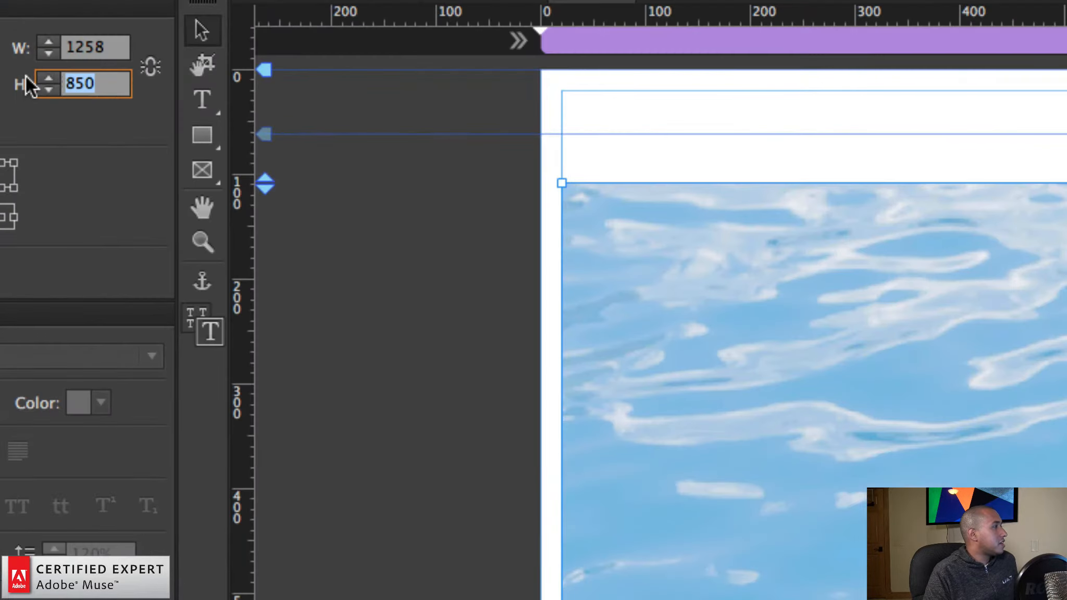
{"action": "type", "text": "800"}
{"action": "key", "text": "Return"}
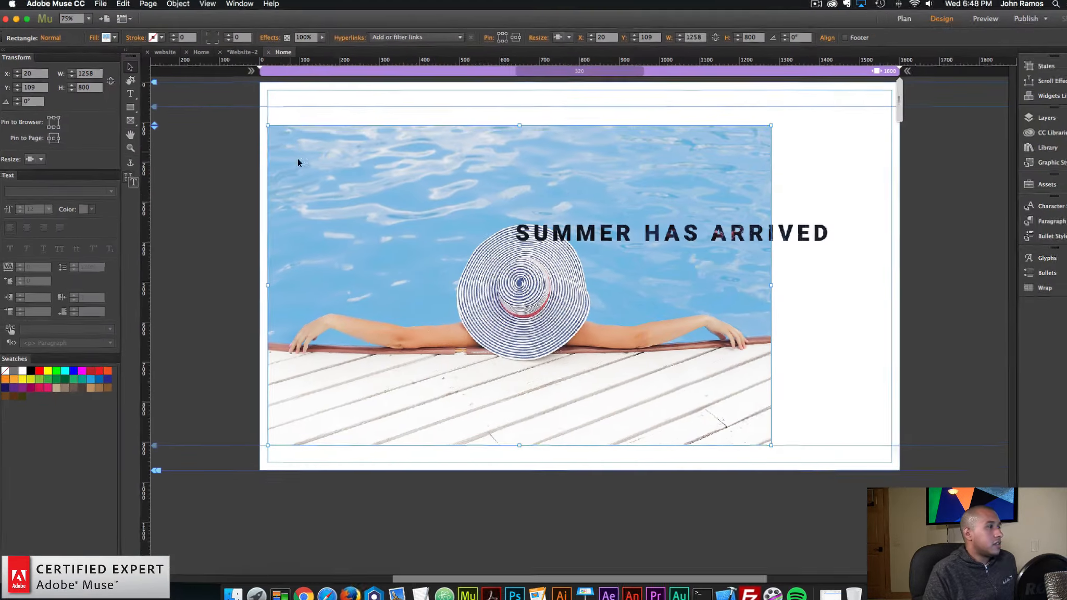
Step: Move the headline completely past the pool image's right edge, to about X 1433, Y 356
{"action": "left_click_drag", "start_coordinate": [741, 233], "coordinate": [924, 258]}
{"action": "key", "text": "super+minus"}
{"action": "key", "text": "super+minus"}
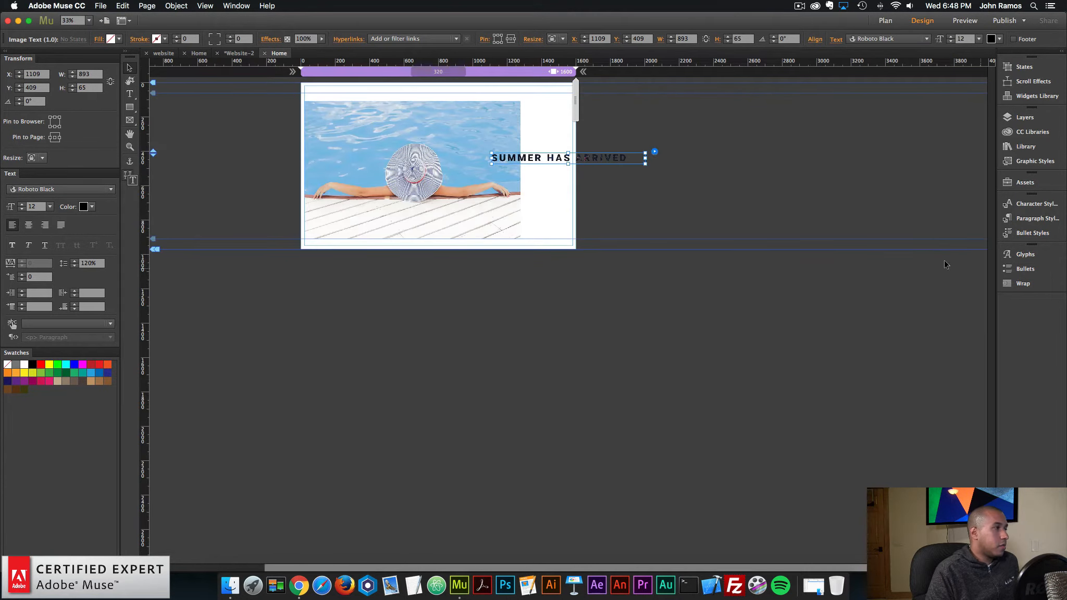
{"action": "left_click_drag", "start_coordinate": [565, 165], "coordinate": [629, 166]}
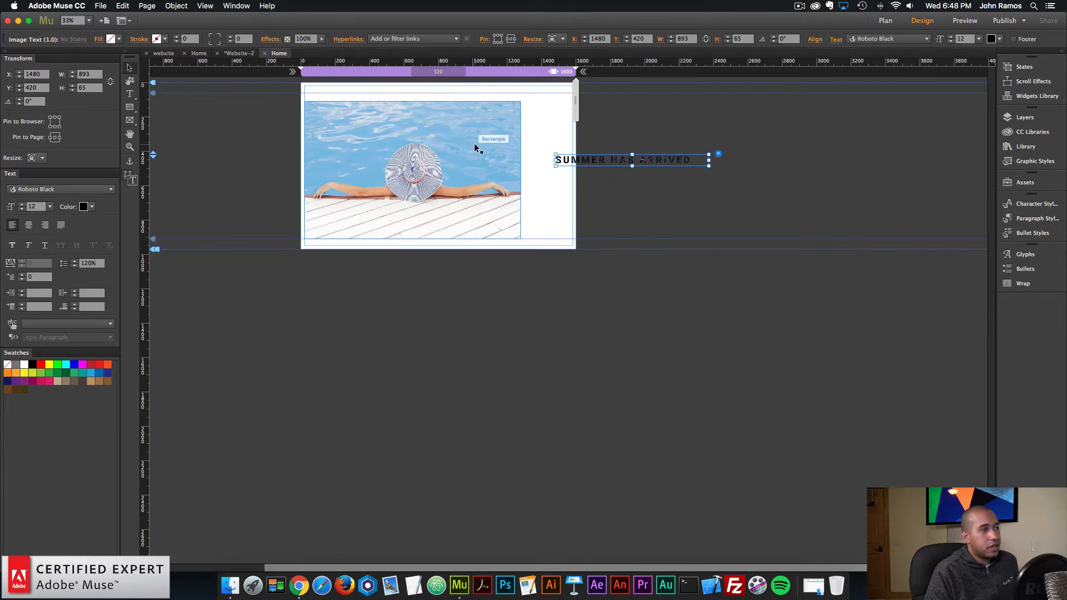
{"action": "key", "text": "super+equal"}
{"action": "key", "text": "super+equal"}
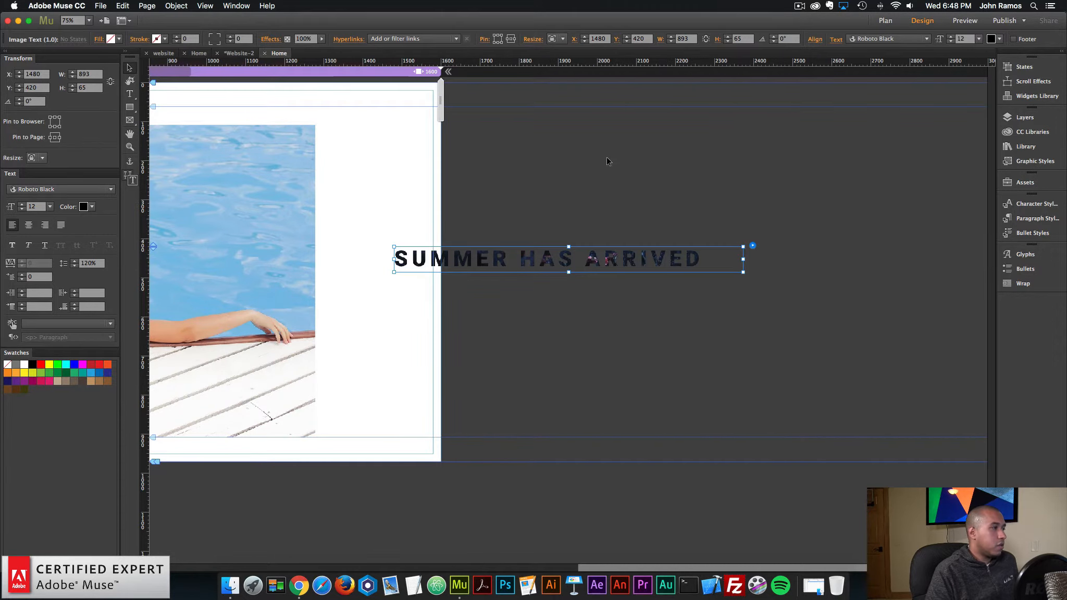
{"action": "scroll", "coordinate": [589, 365], "scroll_direction": "left", "scroll_amount": 3}
{"action": "scroll", "coordinate": [590, 365], "scroll_direction": "left", "scroll_amount": 2}
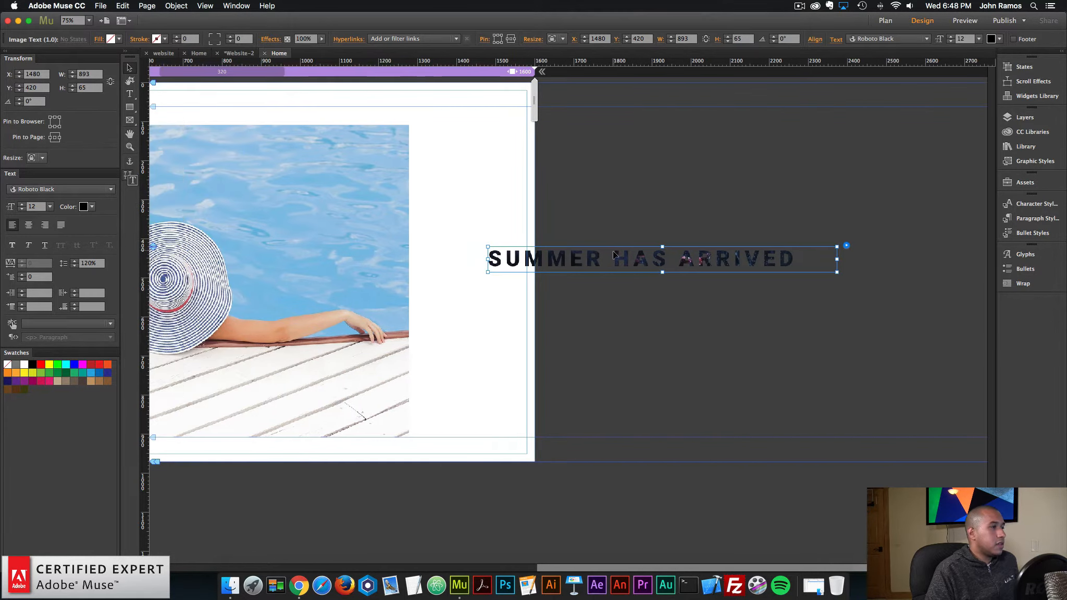
{"action": "left_click_drag", "start_coordinate": [611, 261], "coordinate": [536, 237]}
{"action": "left_click", "coordinate": [330, 174]}
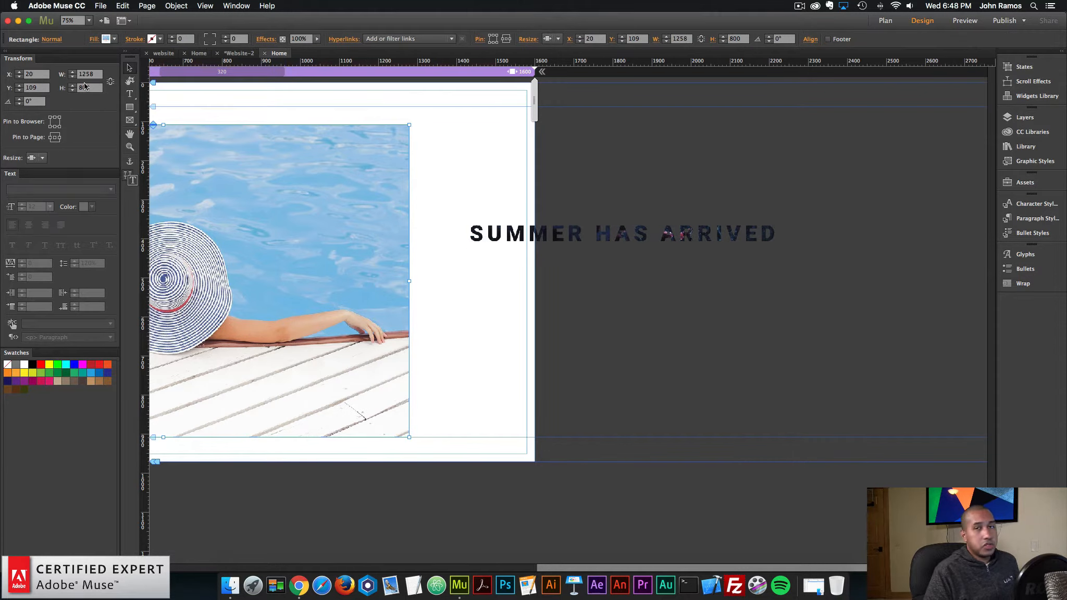
Step: Rotate the headline to -90° so the text runs vertically
{"action": "left_click", "coordinate": [649, 238]}
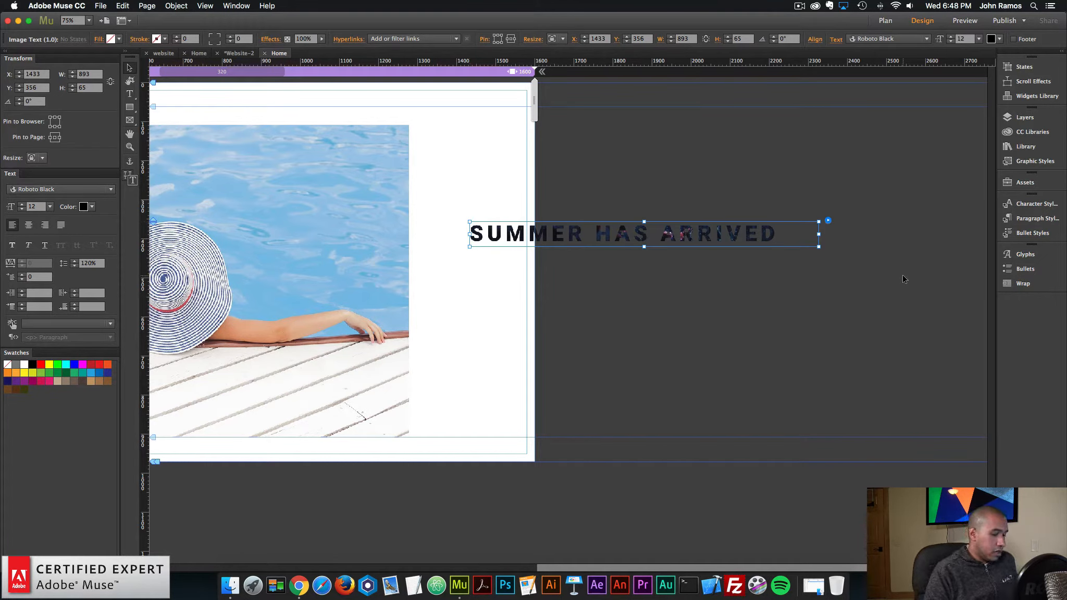
{"action": "key", "text": "super+equal"}
{"action": "key", "text": "super+equal"}
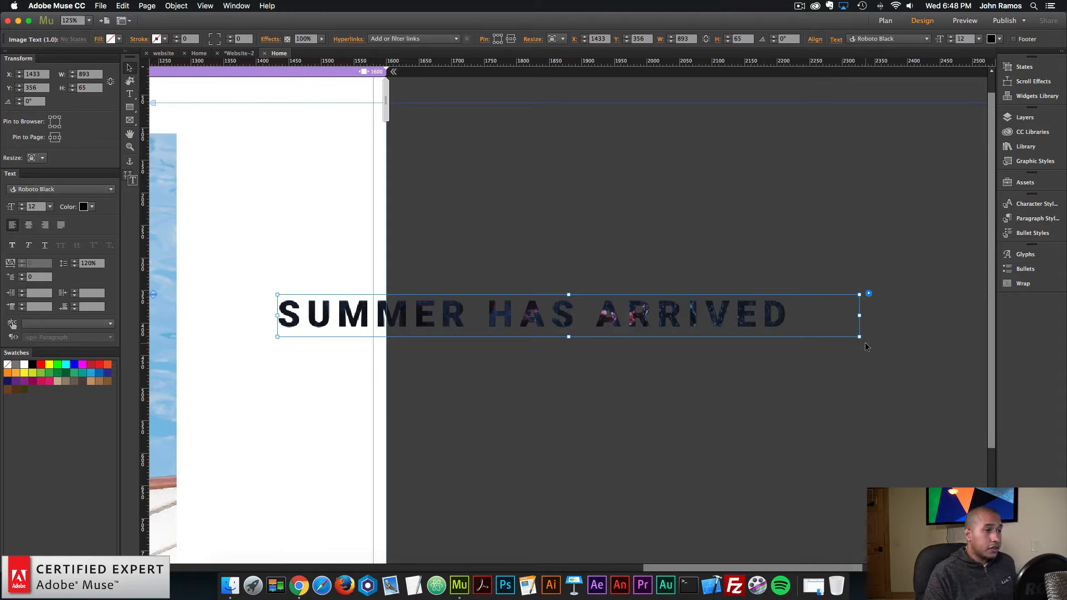
{"action": "left_click_drag", "start_coordinate": [862, 341], "coordinate": [520, 470]}
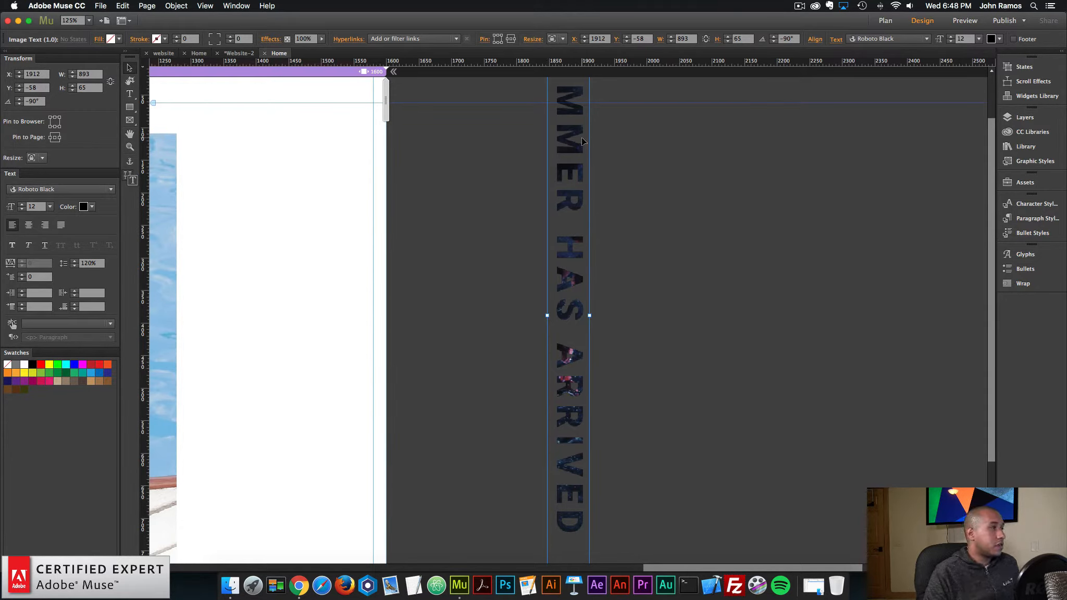
Step: Move the rotated headline to about X 1826, Y 92, and add a horizontal guide along the pool image's top edge
{"action": "left_click_drag", "start_coordinate": [584, 138], "coordinate": [526, 234]}
{"action": "scroll", "coordinate": [563, 244], "scroll_direction": "left", "scroll_amount": 3}
{"action": "scroll", "coordinate": [563, 248], "scroll_direction": "left", "scroll_amount": 6}
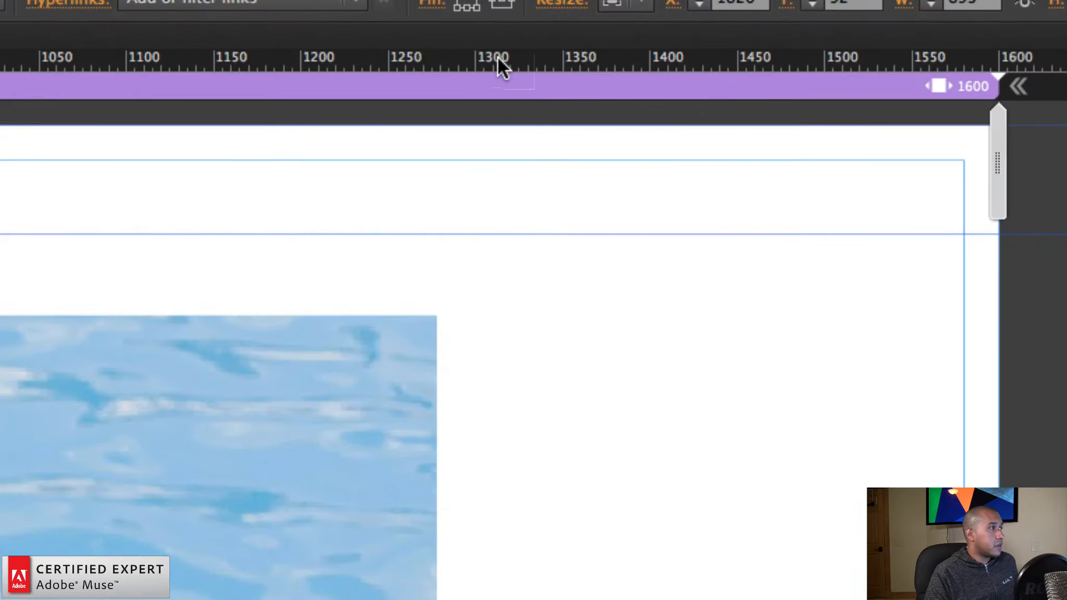
{"action": "left_click_drag", "start_coordinate": [510, 64], "coordinate": [508, 117]}
{"action": "left_click_drag", "start_coordinate": [496, 209], "coordinate": [498, 315]}
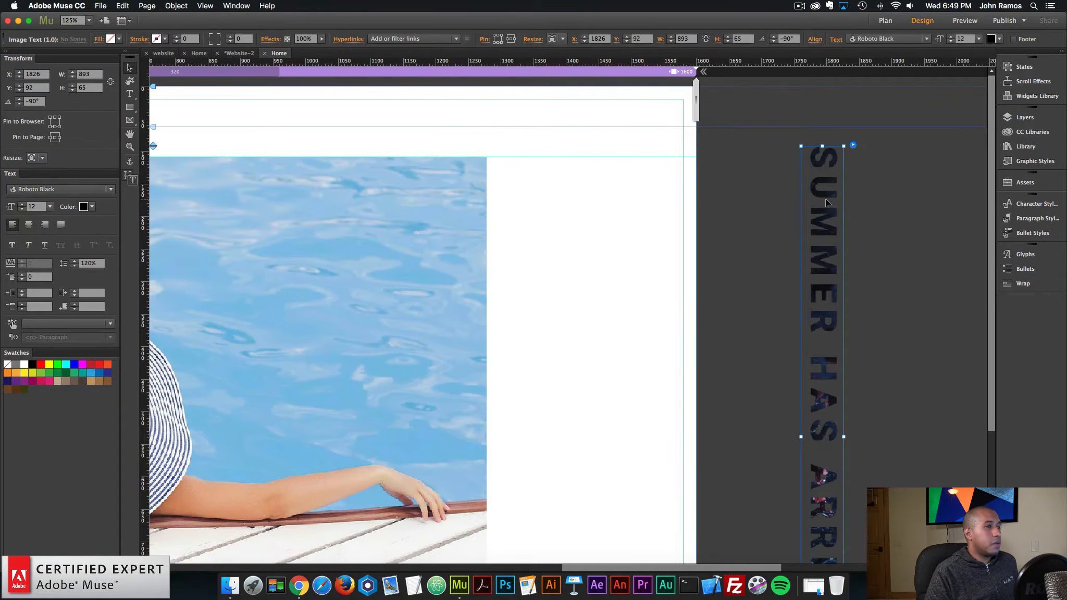
Step: Align the headline's top with the guide at Y 109 and set its X position to 1413
{"action": "left_click_drag", "start_coordinate": [827, 202], "coordinate": [605, 215]}
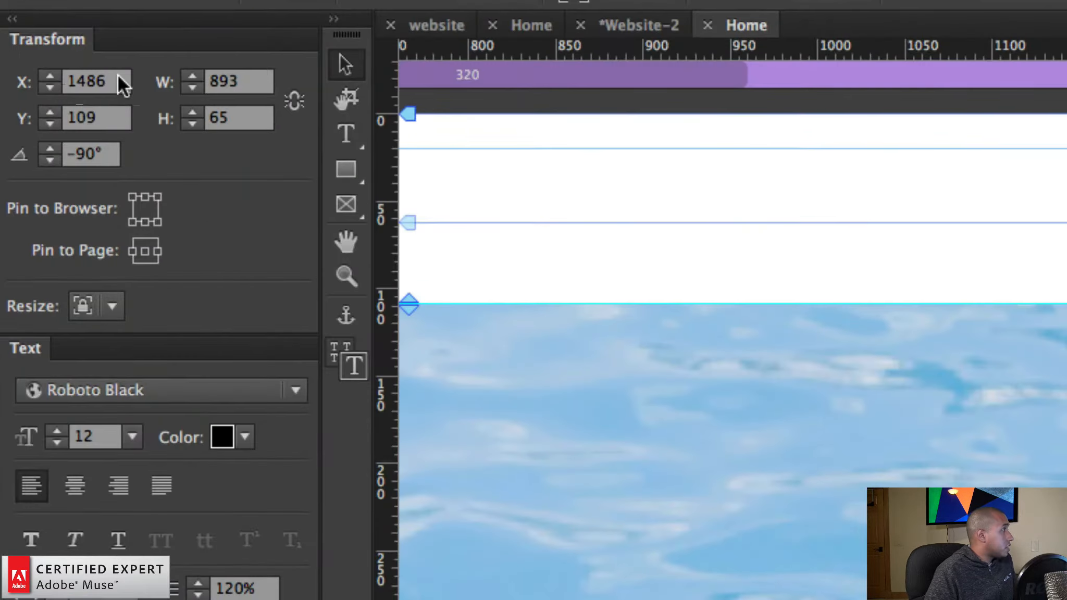
{"action": "left_click", "coordinate": [44, 73]}
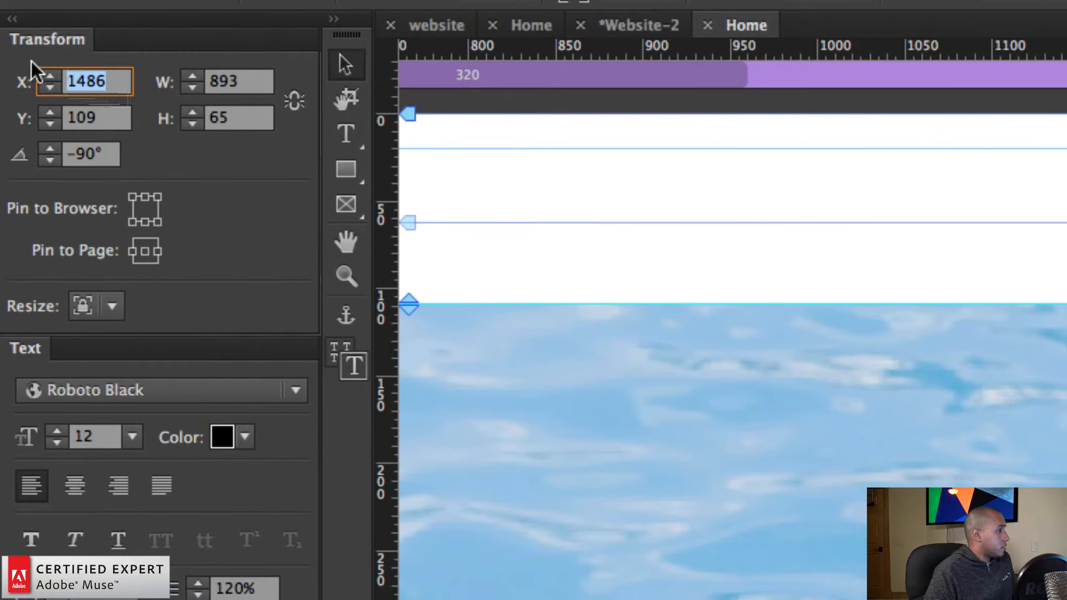
{"action": "type", "text": "1413"}
{"action": "key", "text": "Return"}
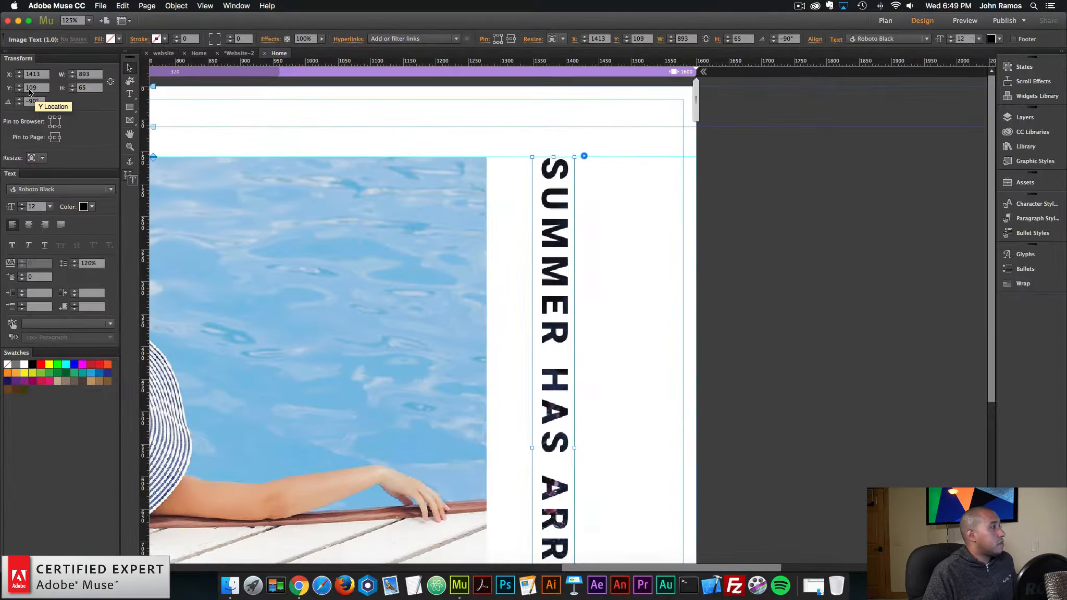
Step: Deselect the headline and switch to Chrome to examine the finished website preview for comparison
{"action": "left_click", "coordinate": [640, 412]}
{"action": "key", "text": "super+minus"}
{"action": "key", "text": "super+minus"}
{"action": "key", "text": "super+minus"}
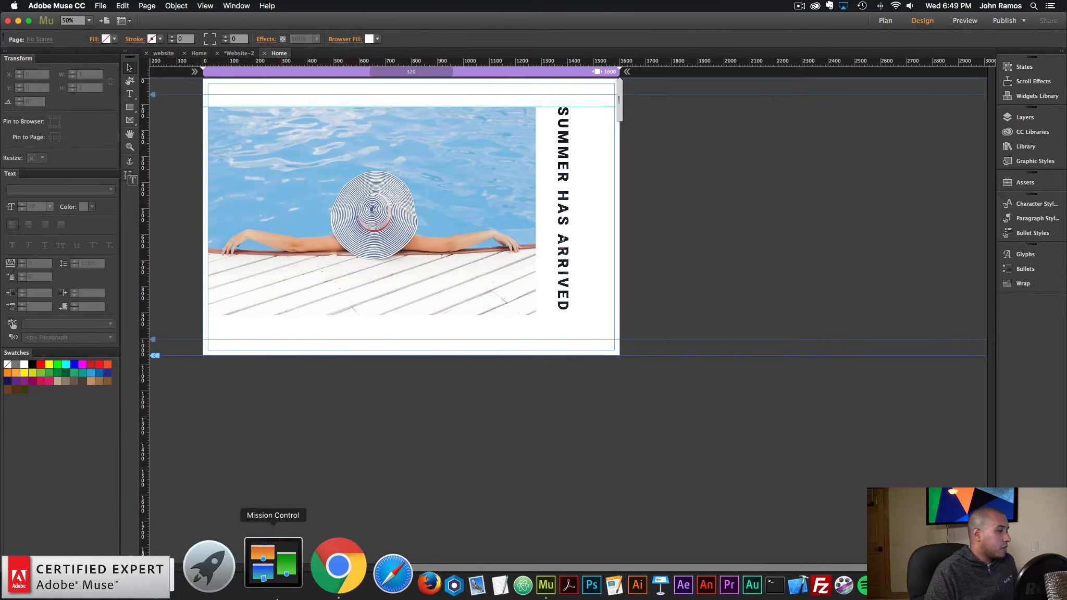
{"action": "left_click", "coordinate": [299, 581]}
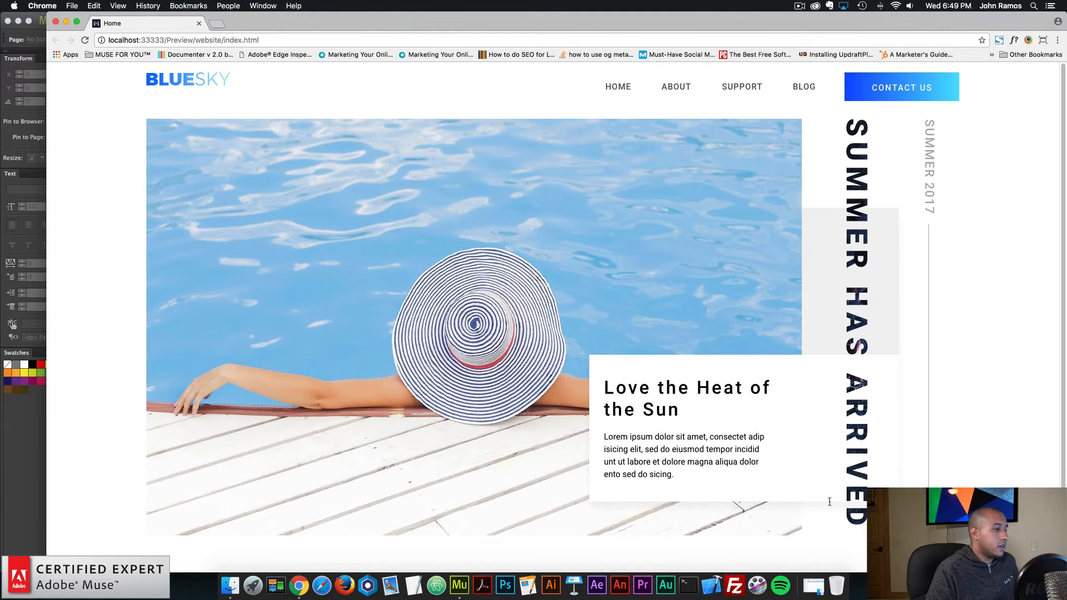
Step: Switch back to Adobe Muse and add a text frame about 359 × 65 beside the vertical headline, reading "summer 2017"
{"action": "left_click", "coordinate": [460, 566]}
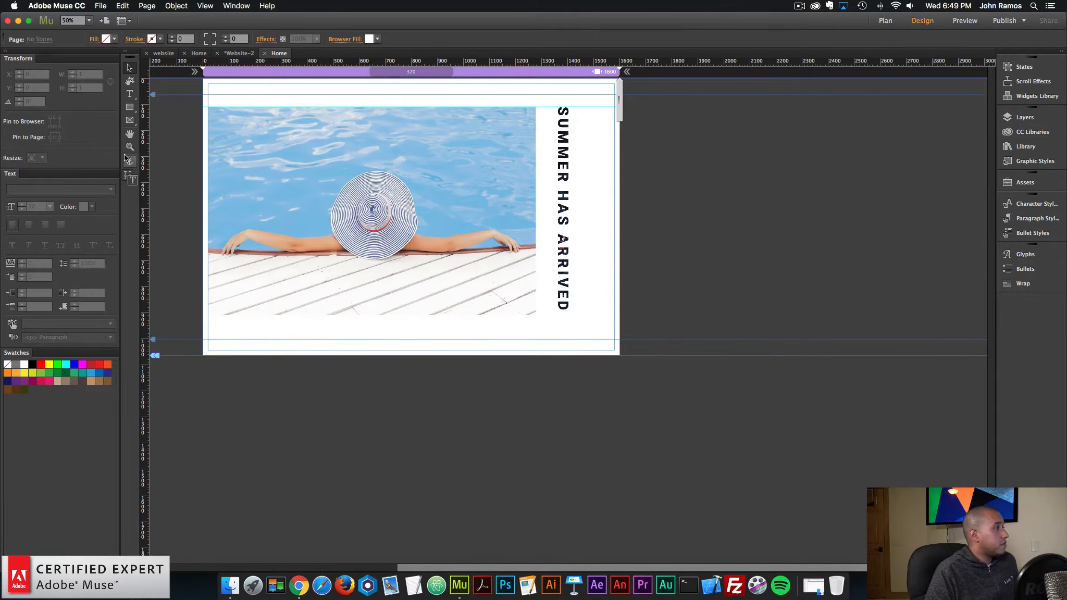
{"action": "left_click", "coordinate": [129, 94]}
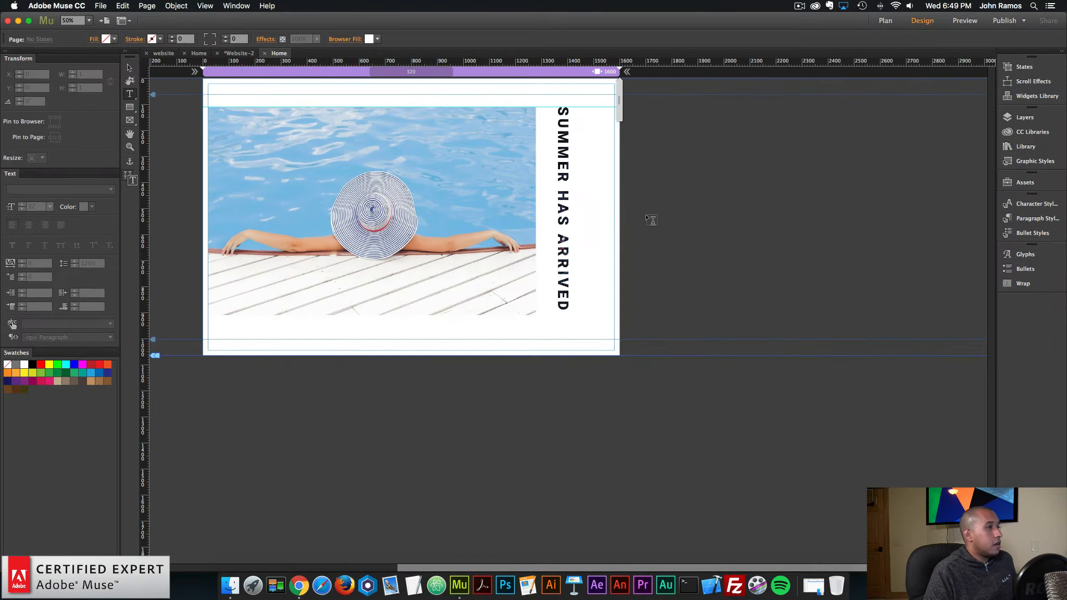
{"action": "left_click_drag", "start_coordinate": [583, 187], "coordinate": [676, 203]}
{"action": "key", "text": "super+1"}
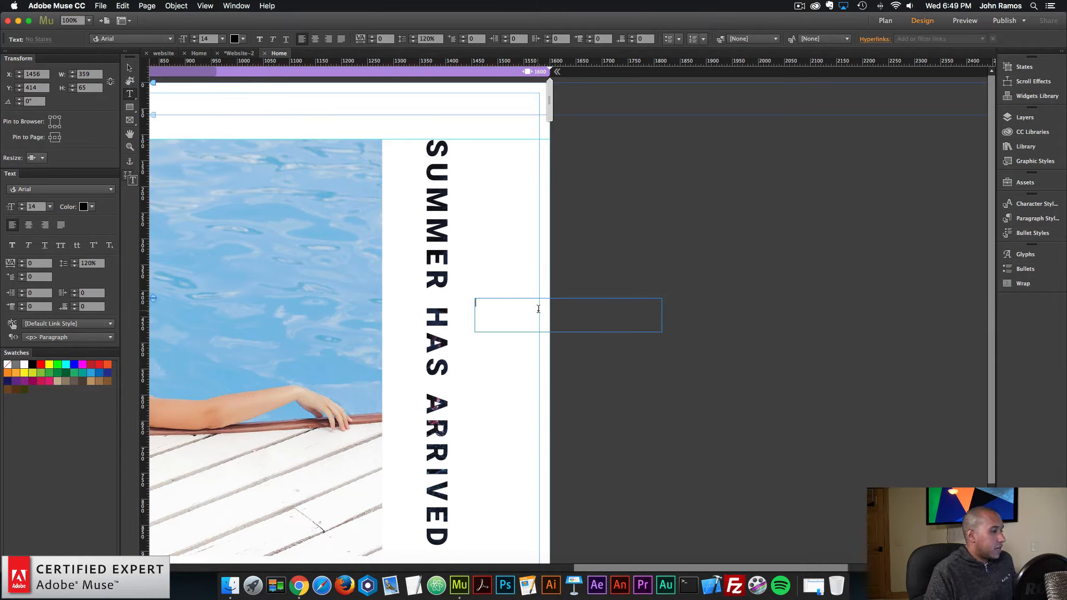
{"action": "type", "text": "summer"}
{"action": "key", "text": "super+2"}
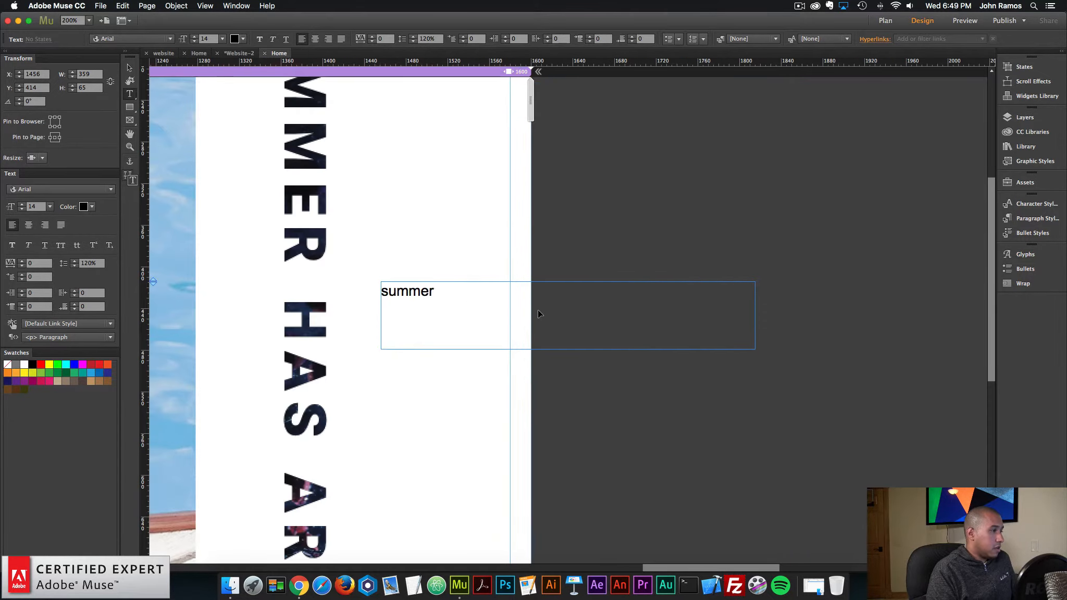
{"action": "type", "text": "2017"}
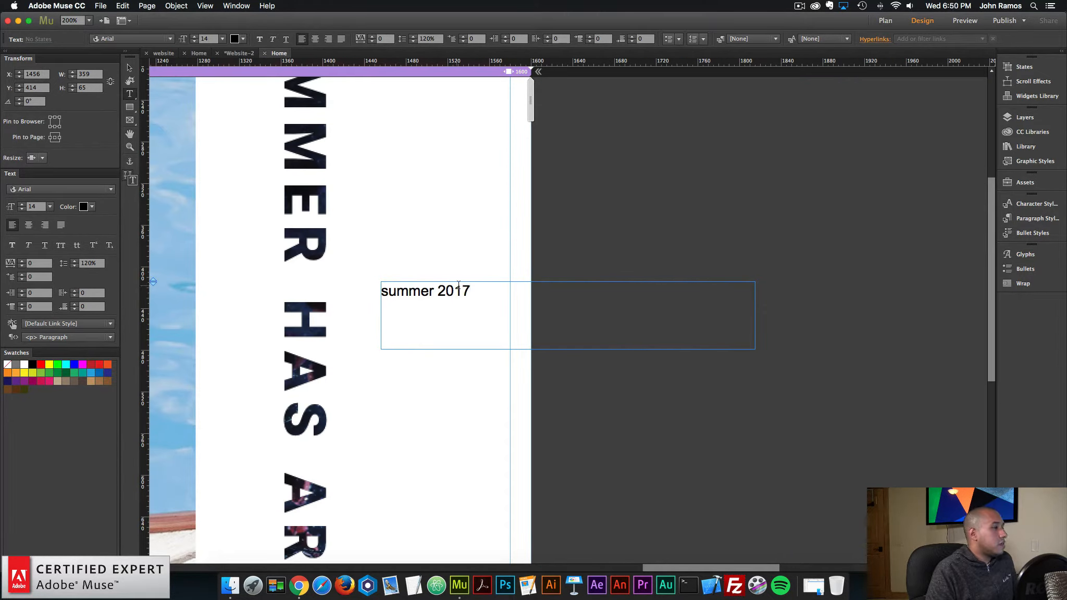
Step: Set the "summer 2017" text in the Roboto Medium web font at size 24
{"action": "key", "text": "super+a"}
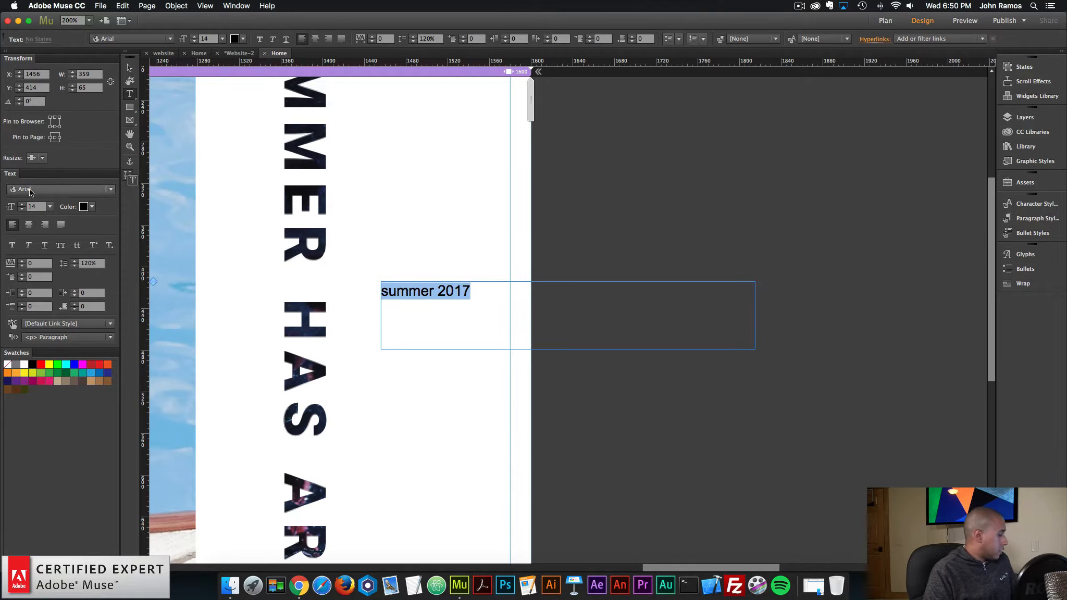
{"action": "left_click", "coordinate": [30, 192]}
{"action": "type", "text": "roboto medium"}
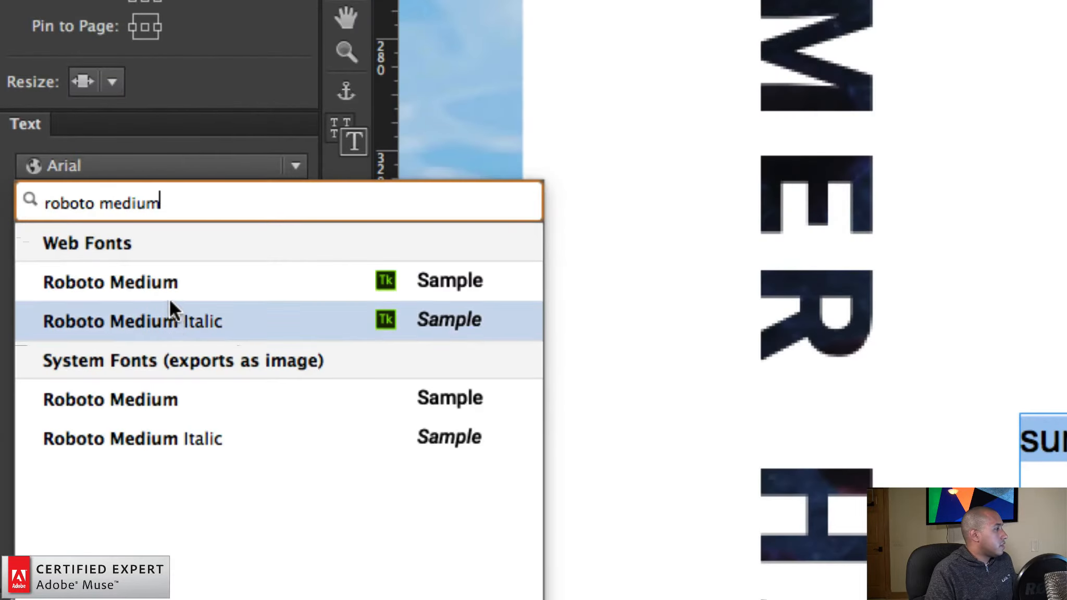
{"action": "left_click", "coordinate": [114, 261]}
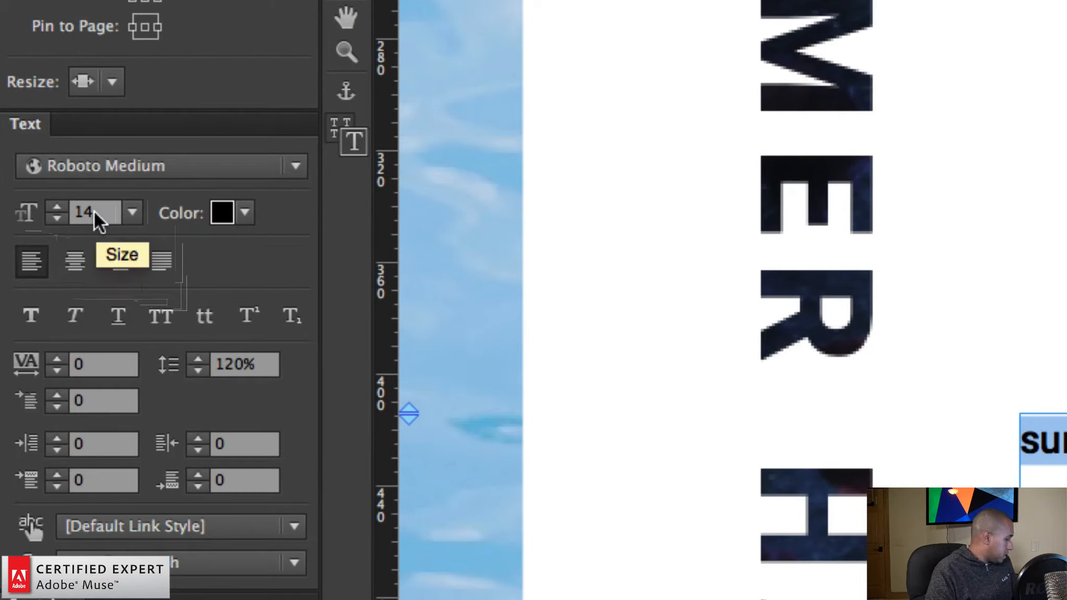
{"action": "left_click_drag", "start_coordinate": [110, 221], "coordinate": [70, 211]}
{"action": "type", "text": "24"}
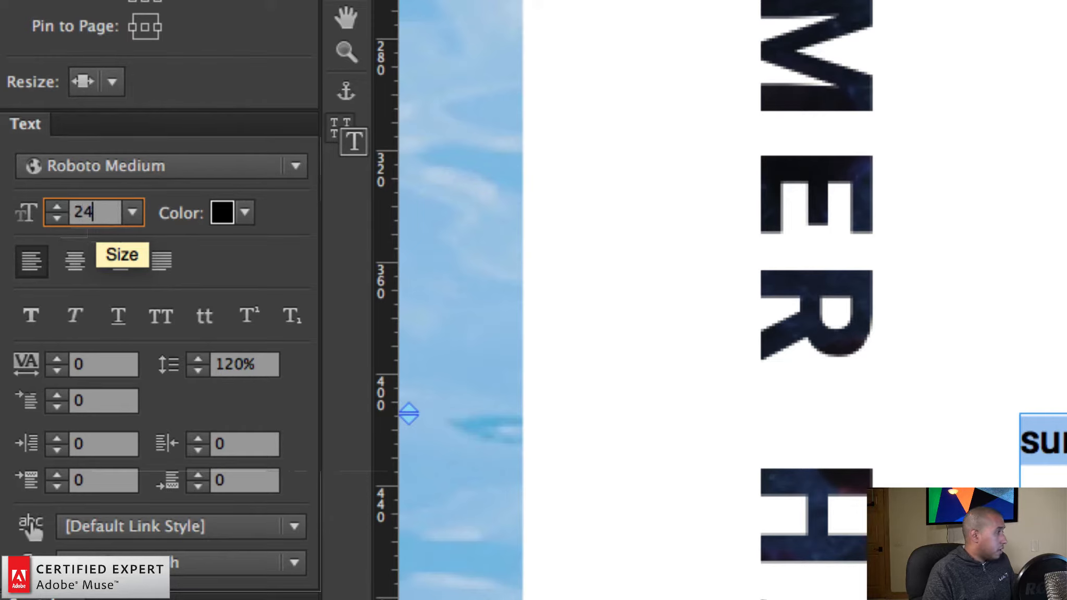
{"action": "key", "text": "Return"}
Step: Change the "summer 2017" text colour to the hex value B0B0B0
{"action": "left_click", "coordinate": [244, 213]}
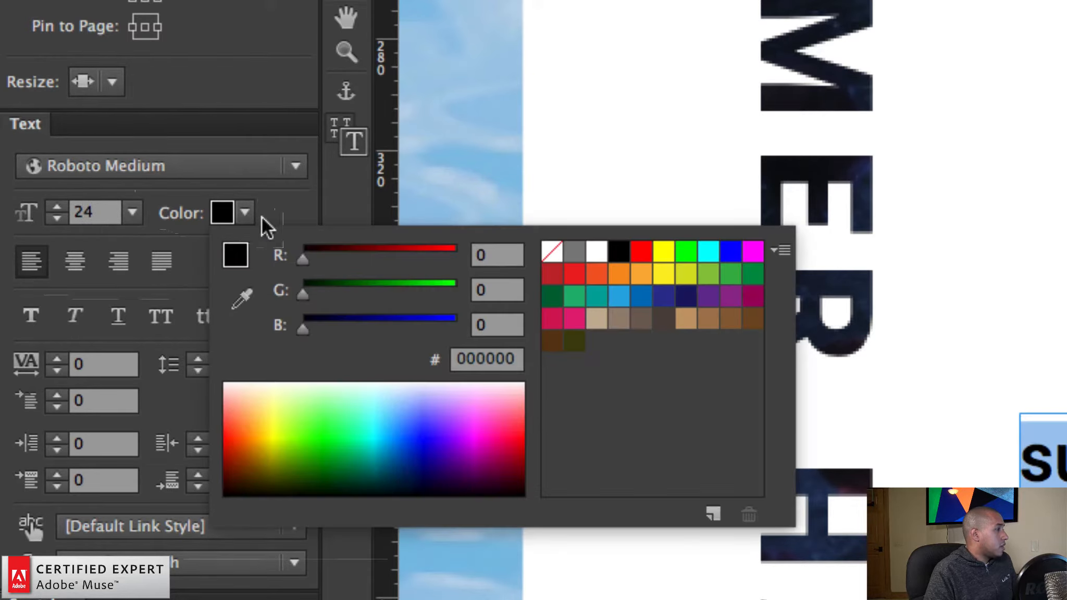
{"action": "left_click", "coordinate": [516, 359]}
{"action": "type", "text": "B0B0B0"}
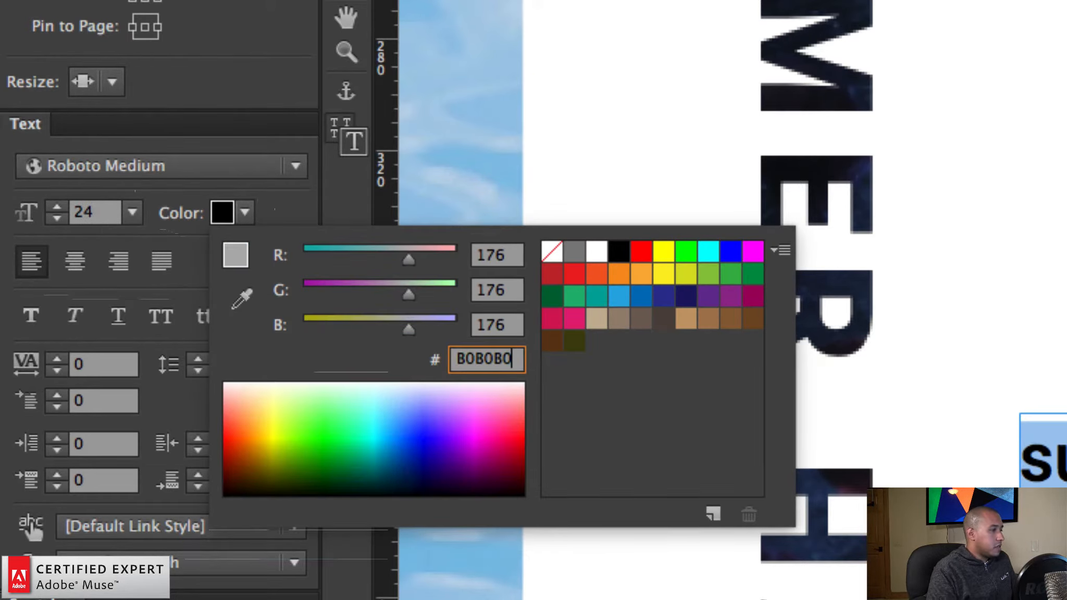
{"action": "key", "text": "Return"}
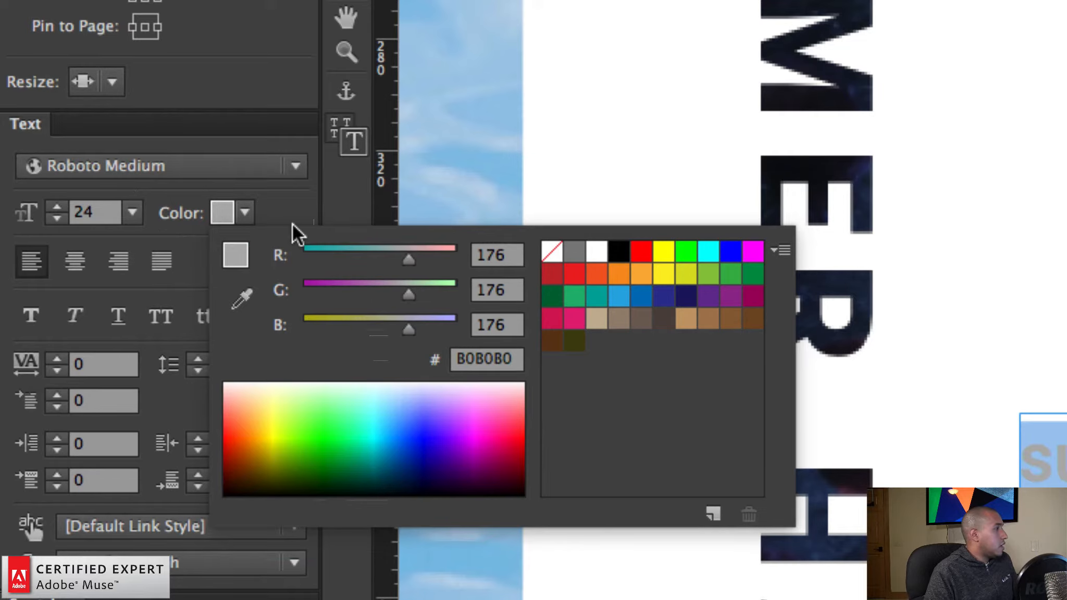
{"action": "left_click", "coordinate": [295, 224]}
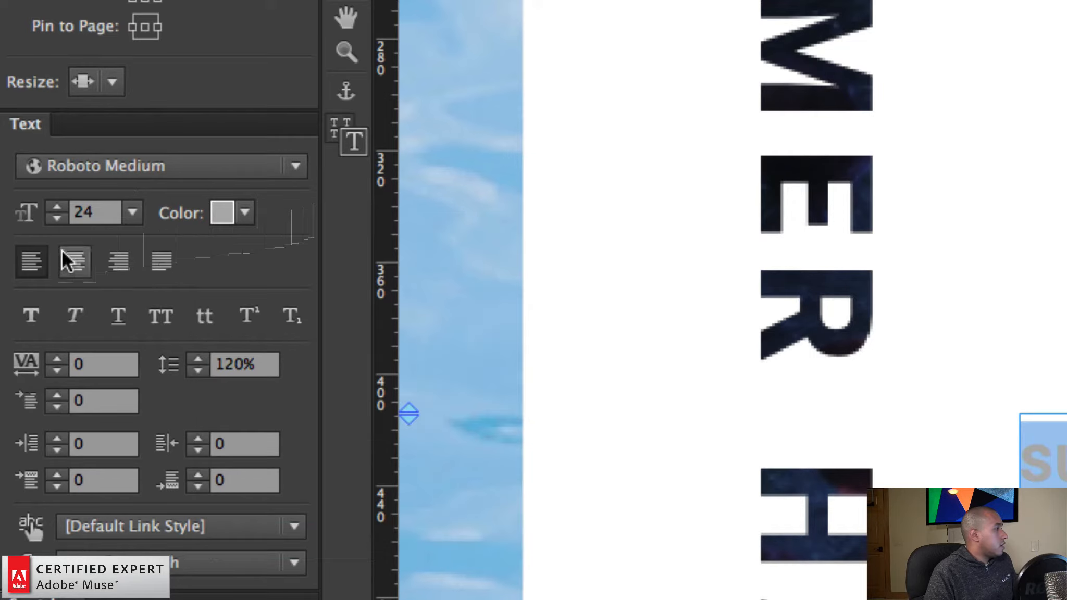
Step: Make the "summer 2017" text all uppercase with a tracking of 2, and finish editing the text
{"action": "left_click", "coordinate": [159, 317]}
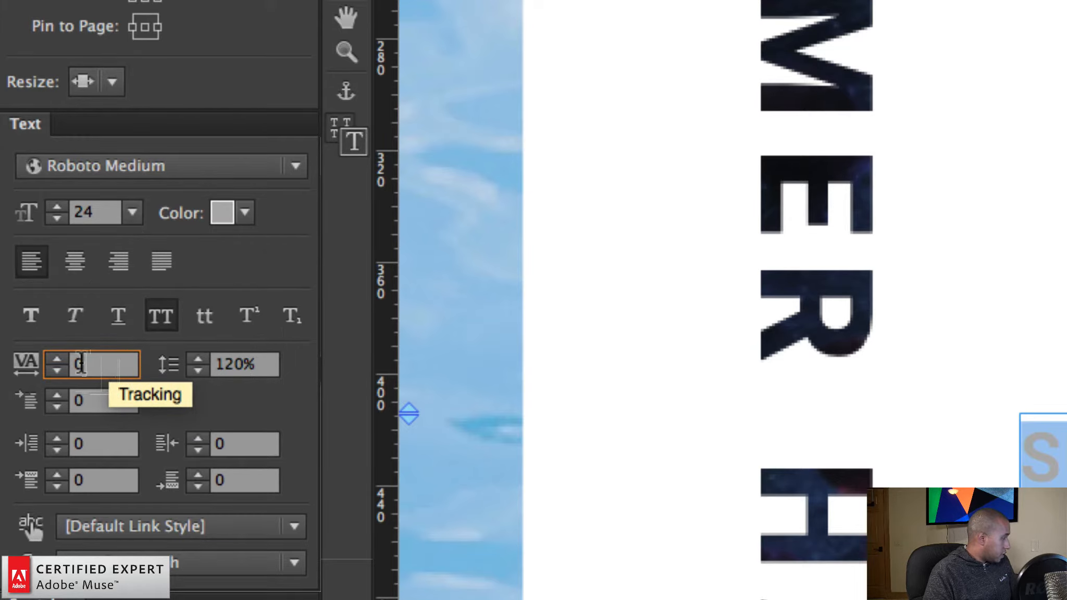
{"action": "key", "text": "super+a"}
{"action": "type", "text": "2"}
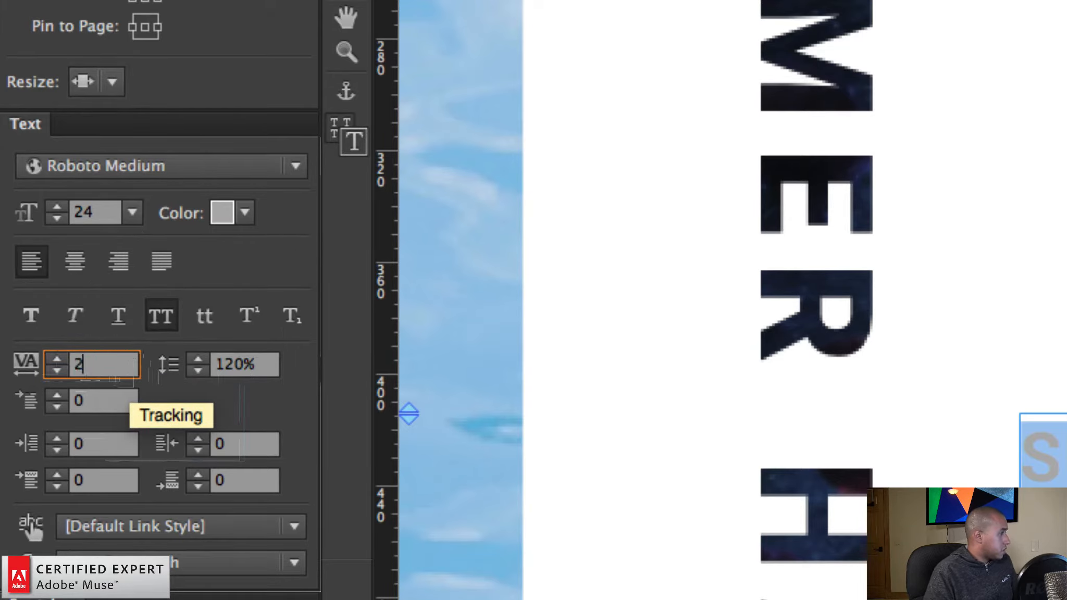
{"action": "key", "text": "Return"}
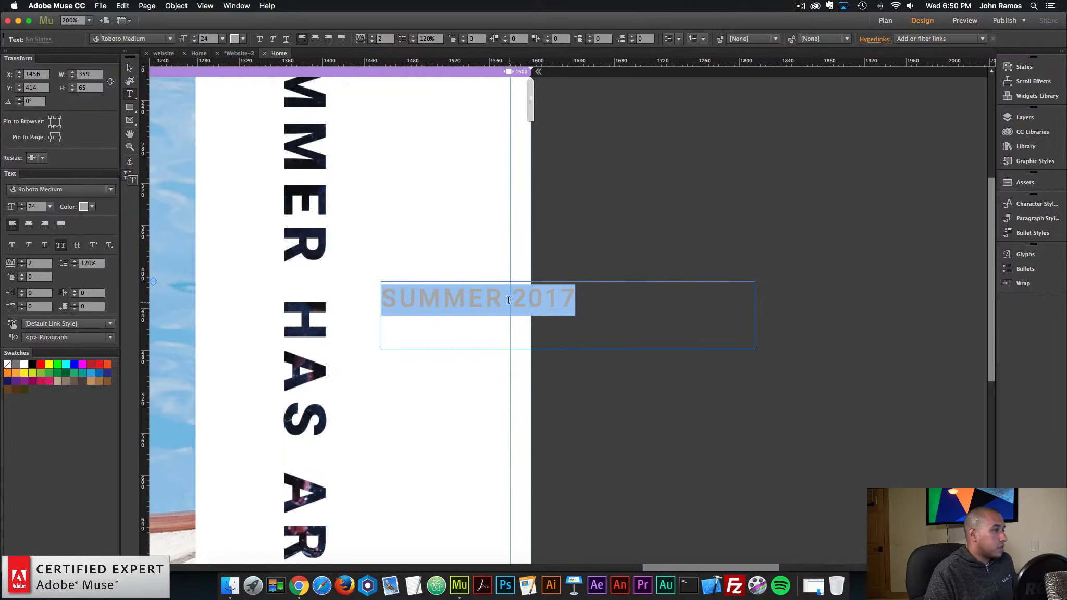
{"action": "key", "text": "Escape"}
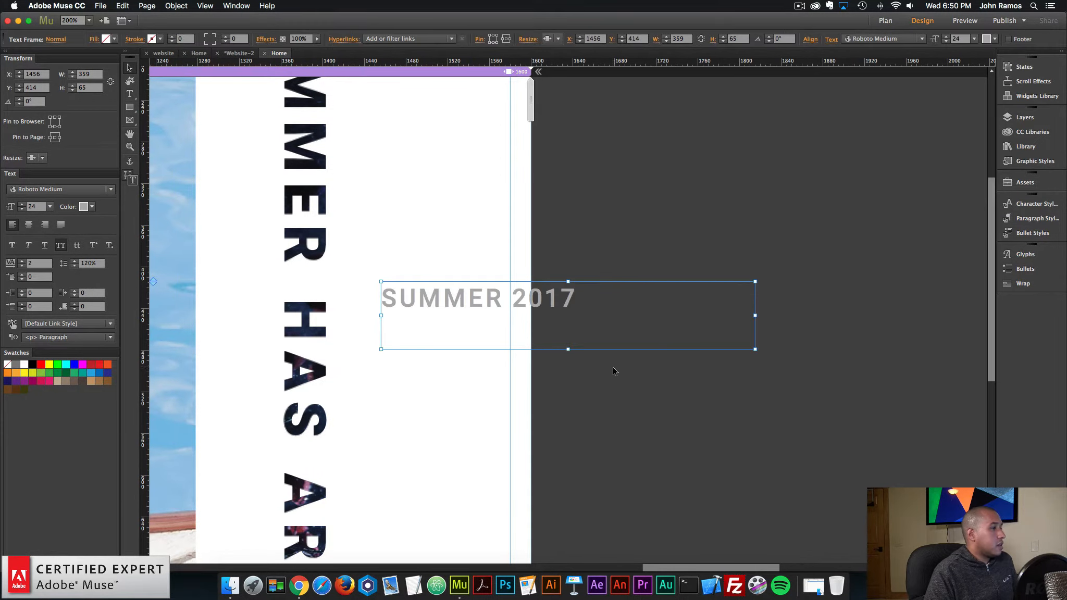
Step: Shrink the "SUMMER 2017" text frame to about 211 × 30 and rotate it to -90°
{"action": "left_click_drag", "start_coordinate": [568, 349], "coordinate": [569, 313]}
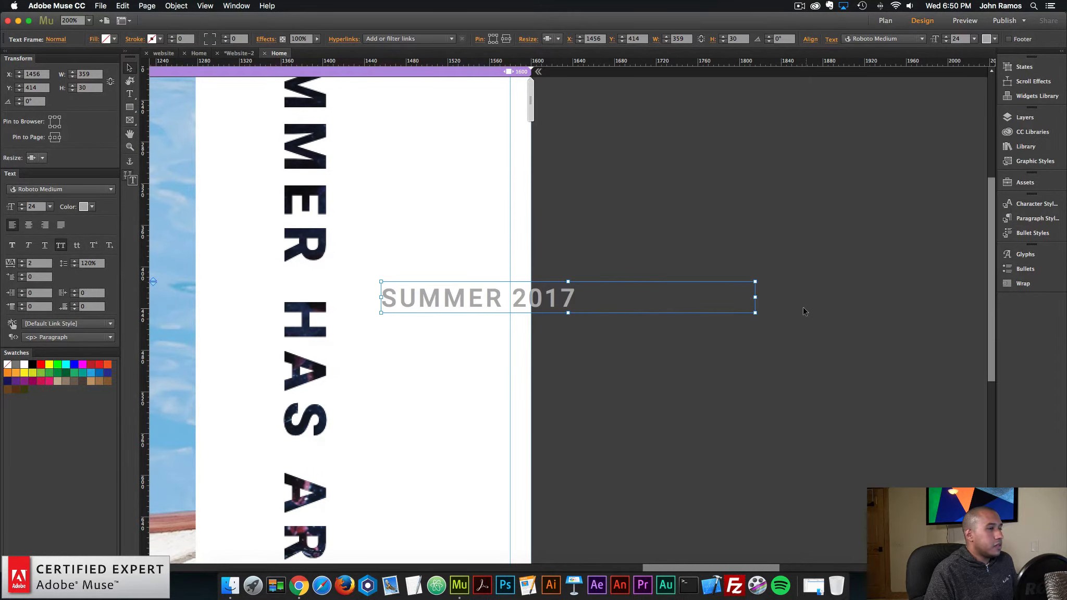
{"action": "left_click_drag", "start_coordinate": [755, 297], "coordinate": [602, 297]}
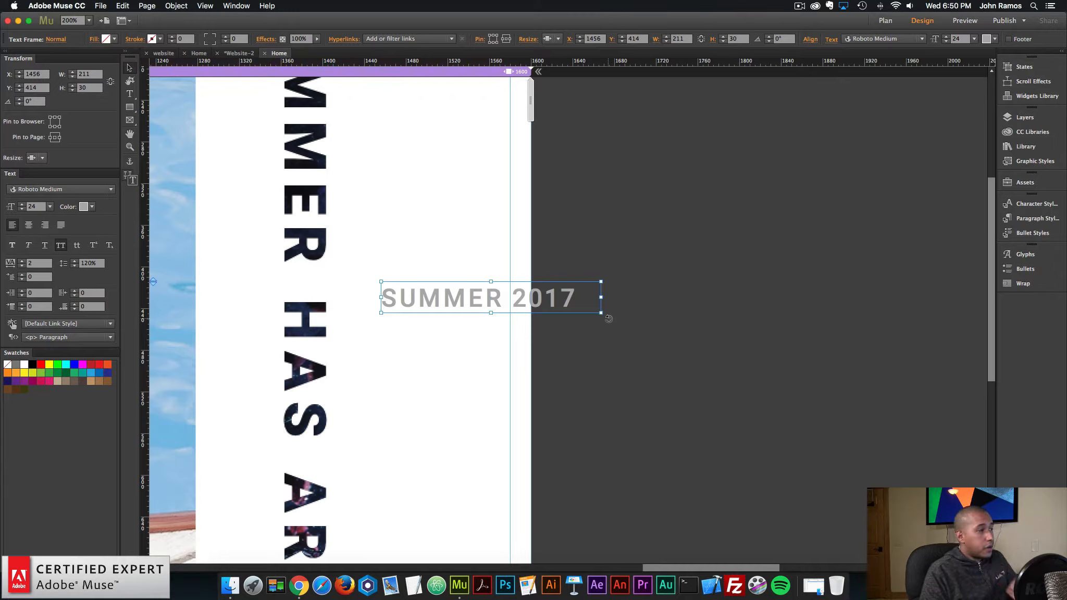
{"action": "left_click_drag", "start_coordinate": [608, 319], "coordinate": [469, 404]}
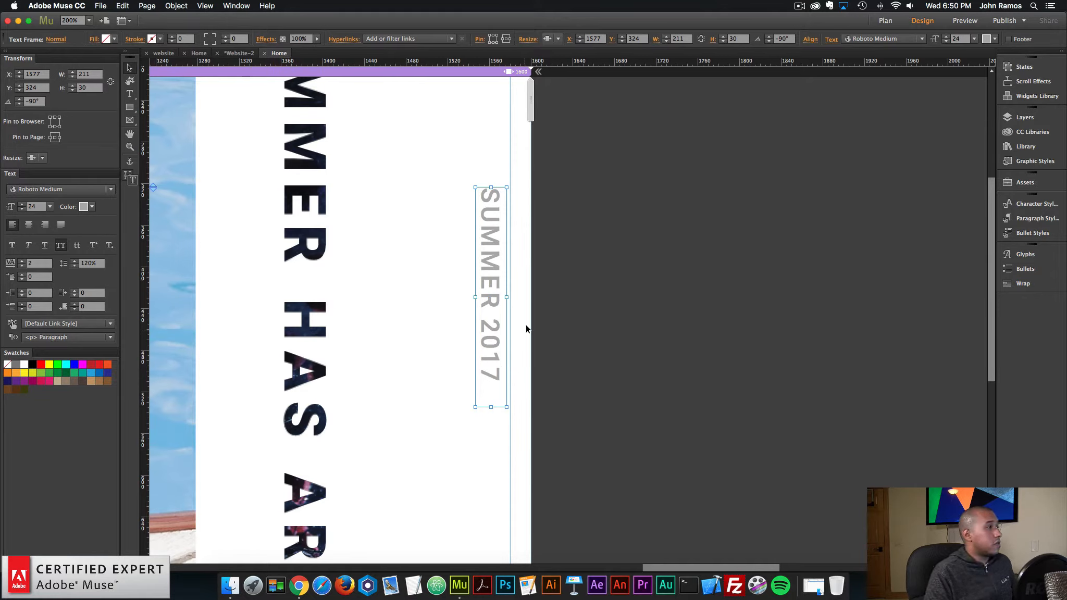
Step: Align the top of the rotated "SUMMER 2017" text with the guide at Y 109 and set its X position to 1537
{"action": "scroll", "coordinate": [523, 334], "scroll_direction": "up", "scroll_amount": 5}
{"action": "left_click_drag", "start_coordinate": [492, 421], "coordinate": [405, 199]}
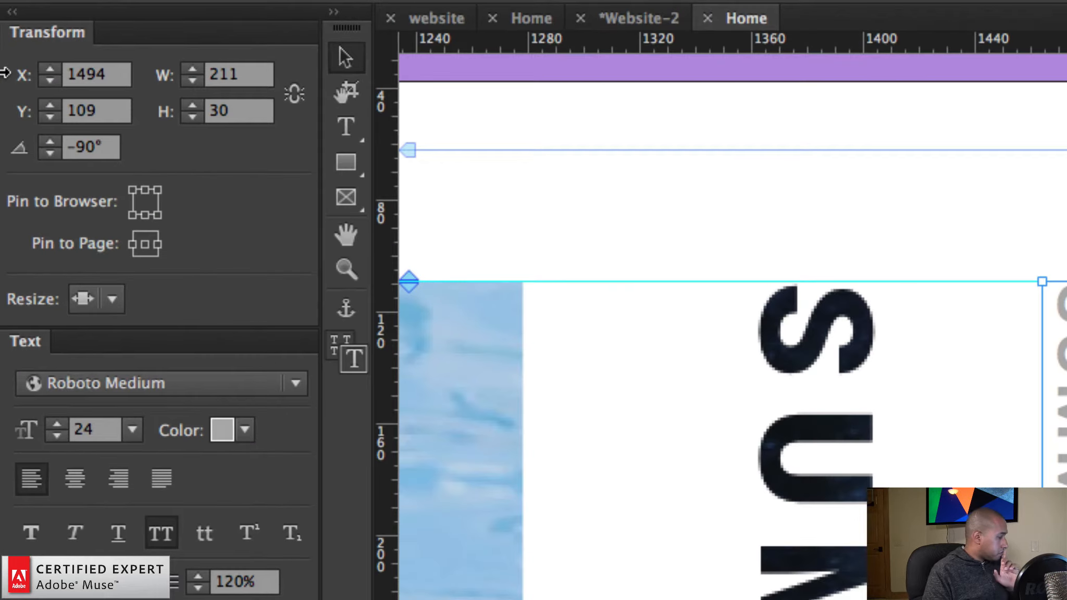
{"action": "left_click", "coordinate": [105, 76]}
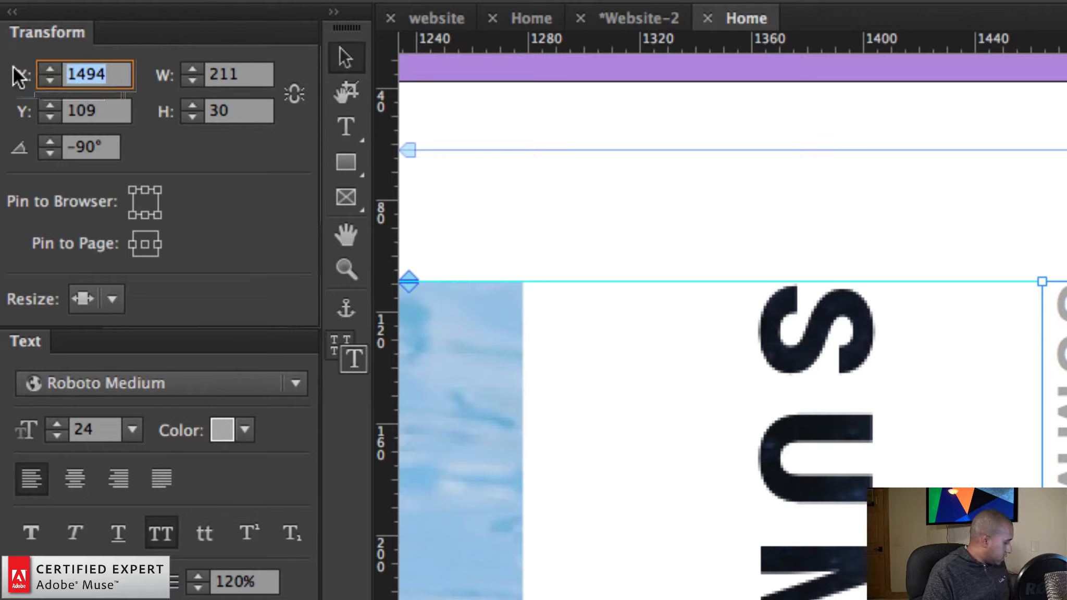
{"action": "type", "text": "1537"}
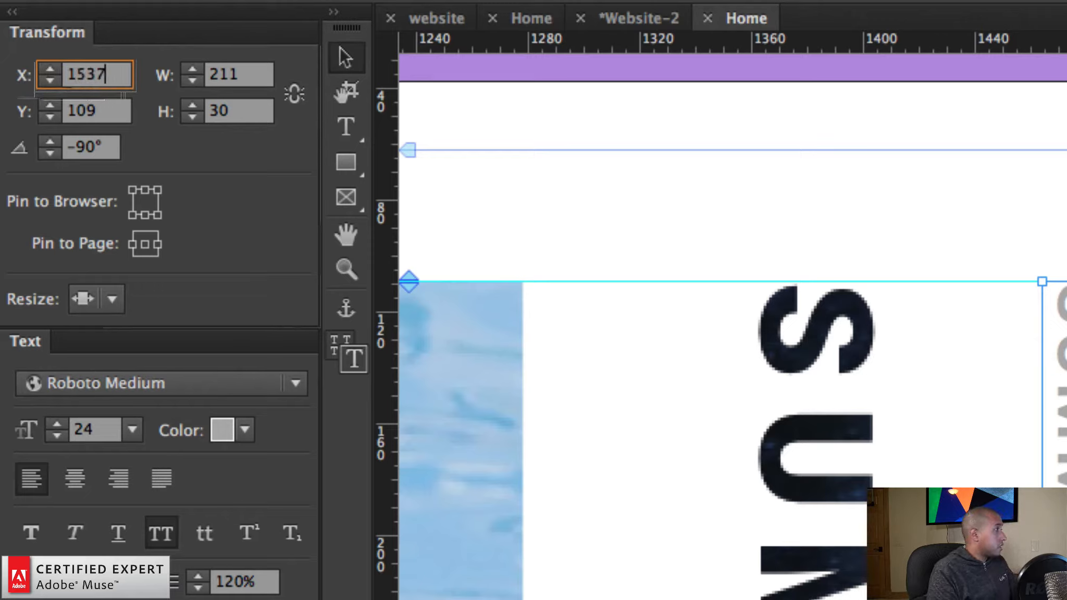
{"action": "key", "text": "Return"}
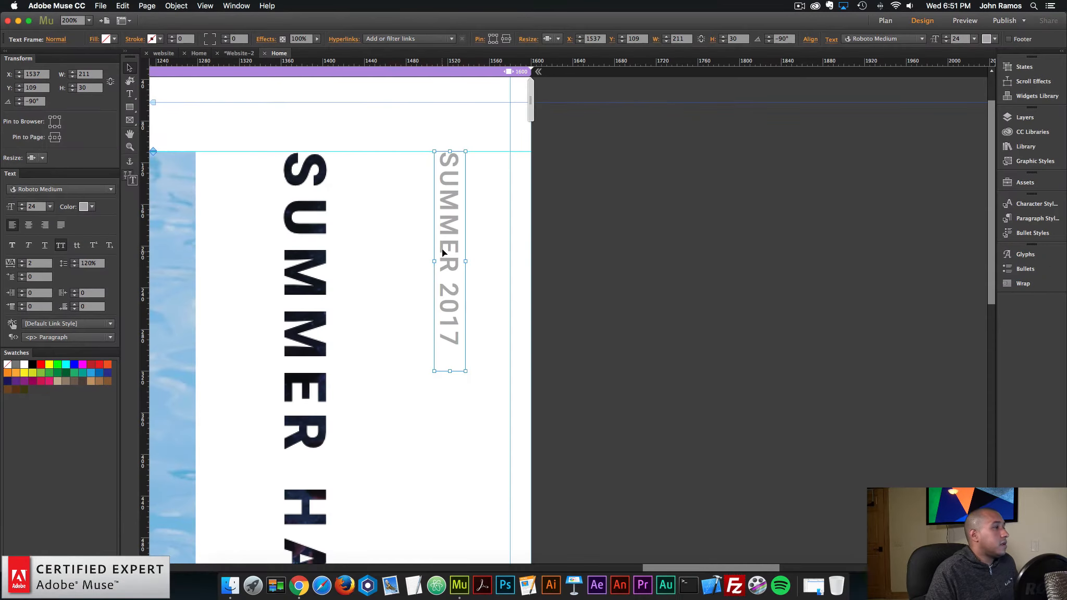
{"action": "left_click", "coordinate": [489, 312]}
Step: Draw a rectangle below the "SUMMER 2017" text at about X 1507, Y 325, and set its width to 1 and height to 600
{"action": "key", "text": "super+minus"}
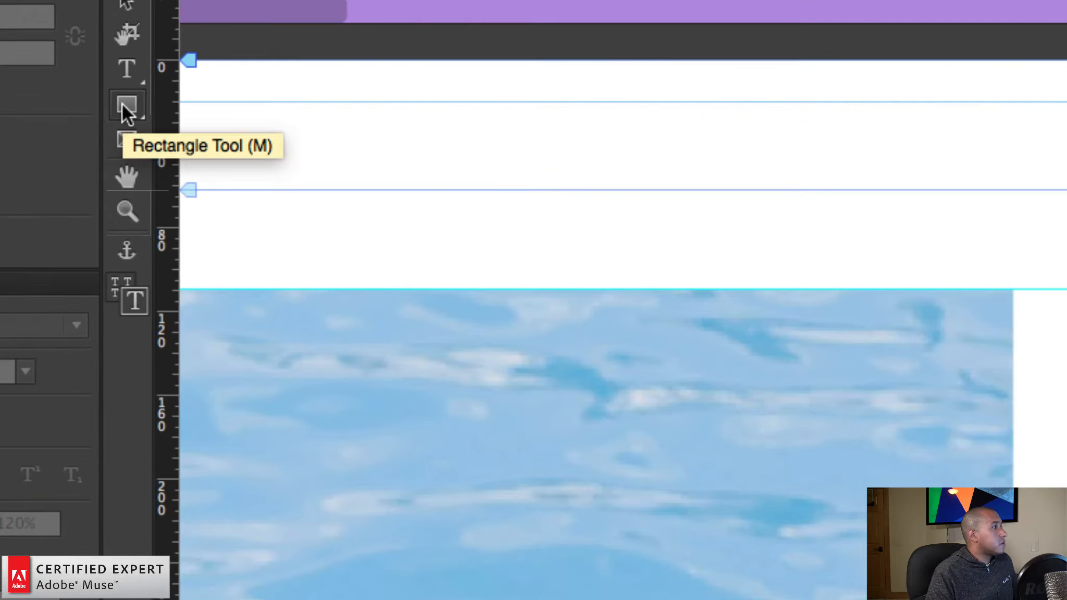
{"action": "left_click", "coordinate": [125, 106]}
{"action": "left_click_drag", "start_coordinate": [639, 344], "coordinate": [657, 417]}
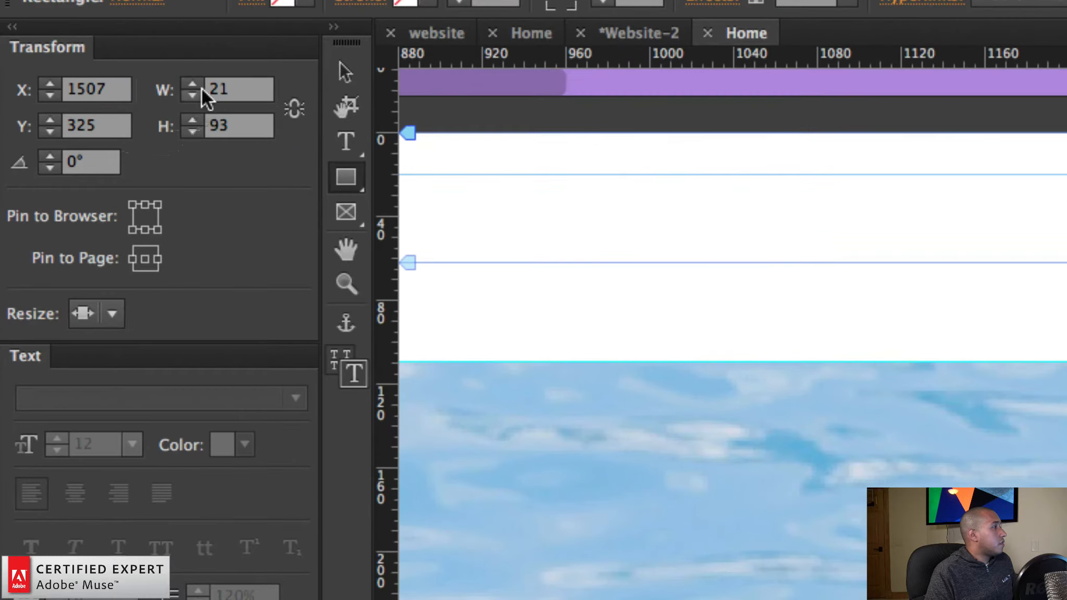
{"action": "left_click", "coordinate": [78, 74]}
{"action": "type", "text": "1"}
{"action": "key", "text": "Return"}
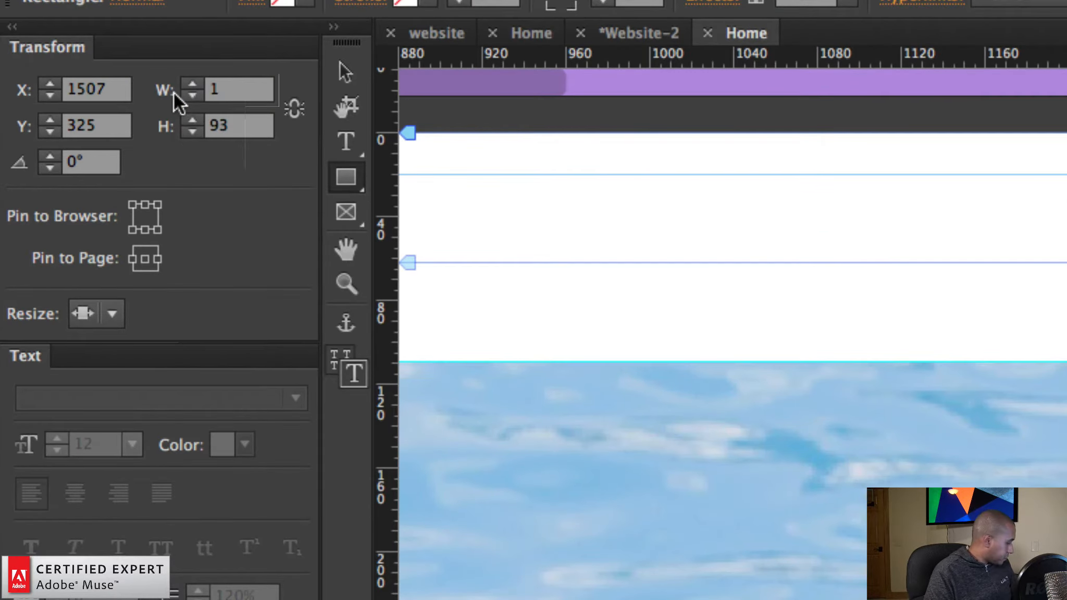
{"action": "left_click", "coordinate": [228, 127]}
{"action": "type", "text": "600"}
{"action": "key", "text": "Return"}
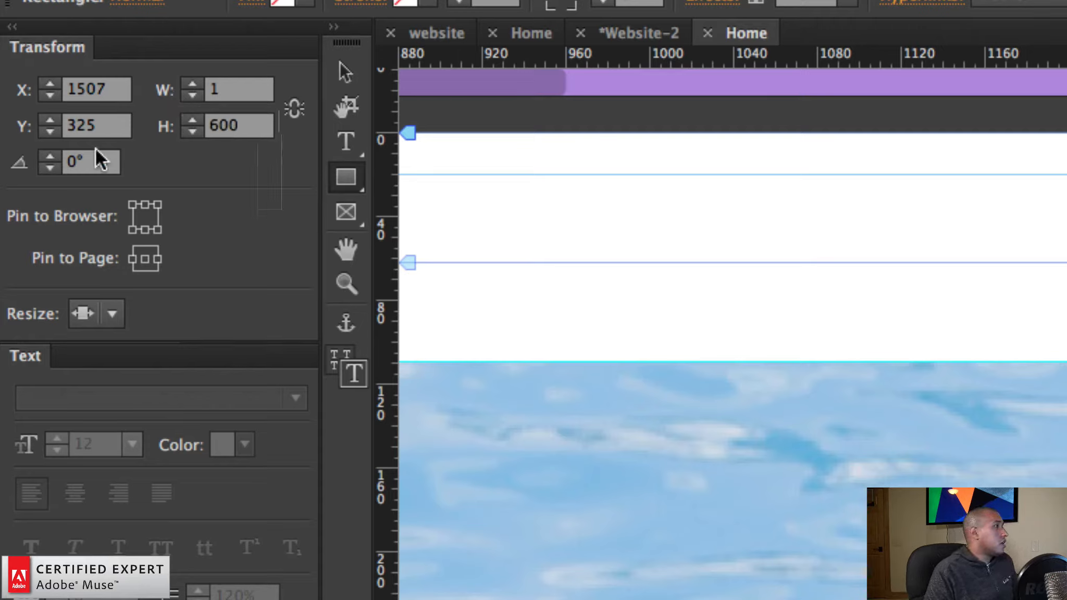
{"action": "left_click", "coordinate": [297, 112]}
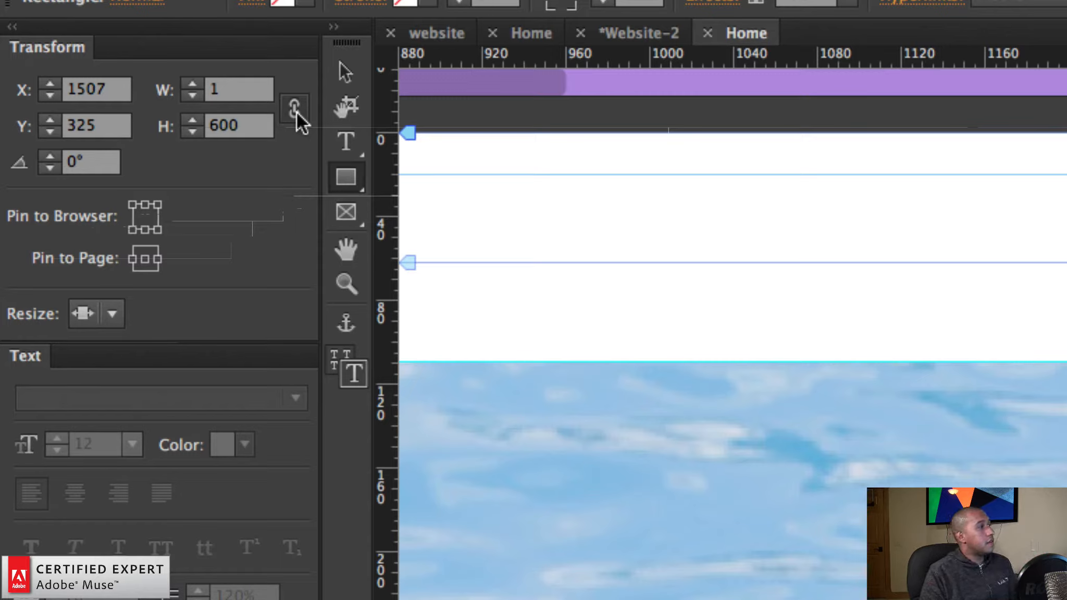
{"action": "left_click", "coordinate": [297, 112]}
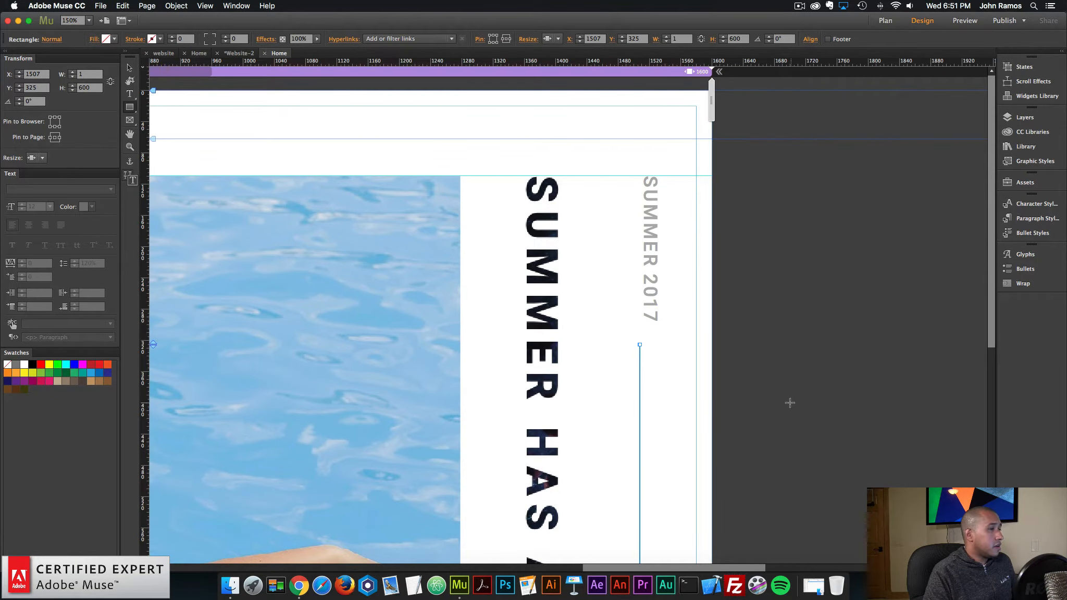
Step: Fill the thin vertical rectangle below "SUMMER 2017" with the hex colour B0B0B0
{"action": "left_click", "coordinate": [129, 68]}
{"action": "left_click", "coordinate": [616, 388]}
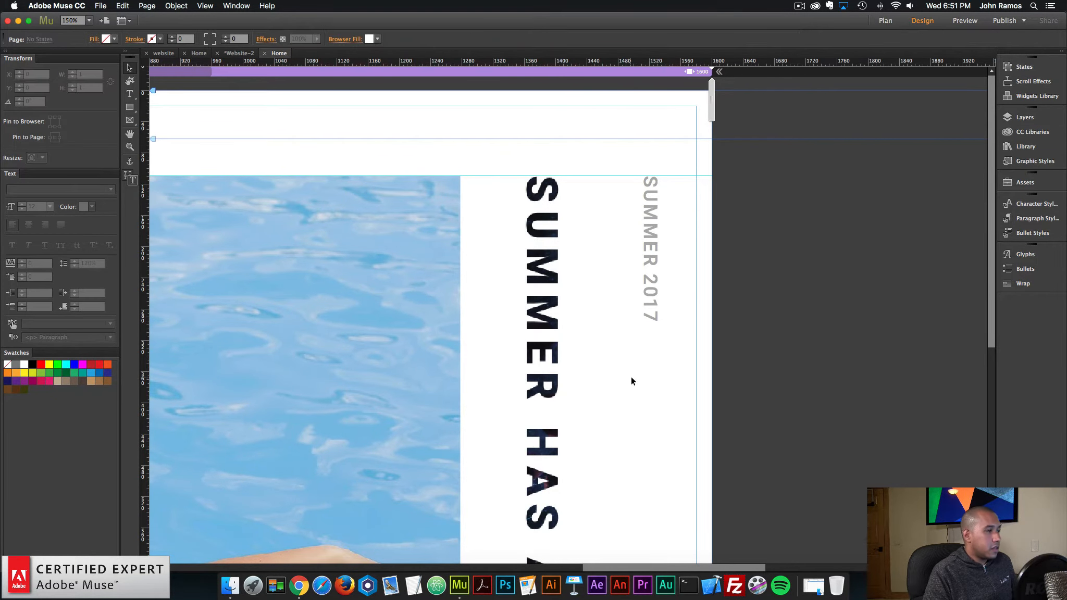
{"action": "left_click", "coordinate": [639, 374]}
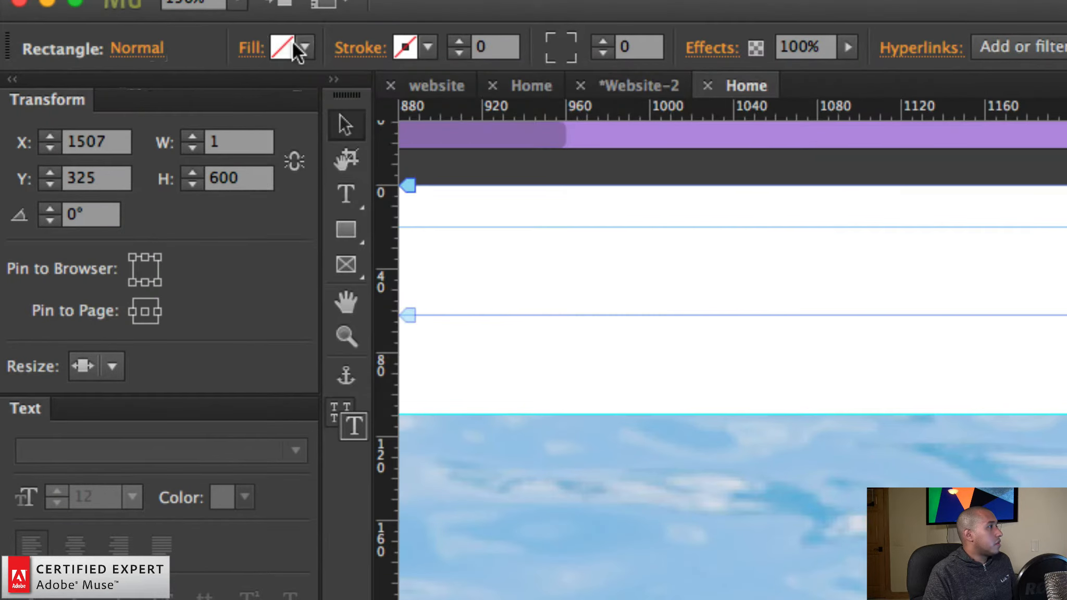
{"action": "left_click", "coordinate": [114, 39]}
{"action": "left_click", "coordinate": [547, 194]}
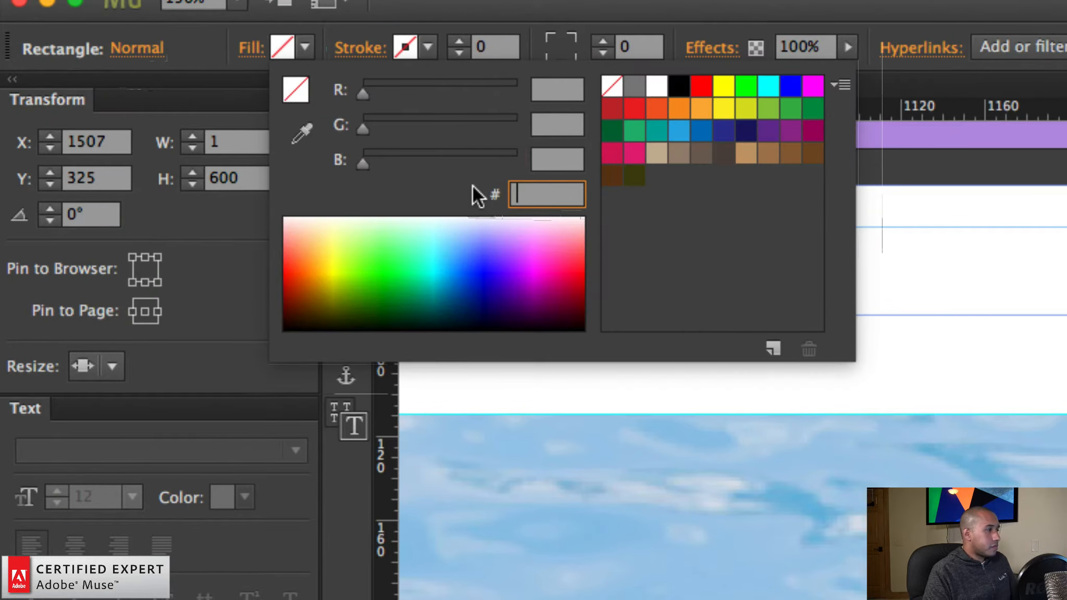
{"action": "type", "text": "B0B0B0"}
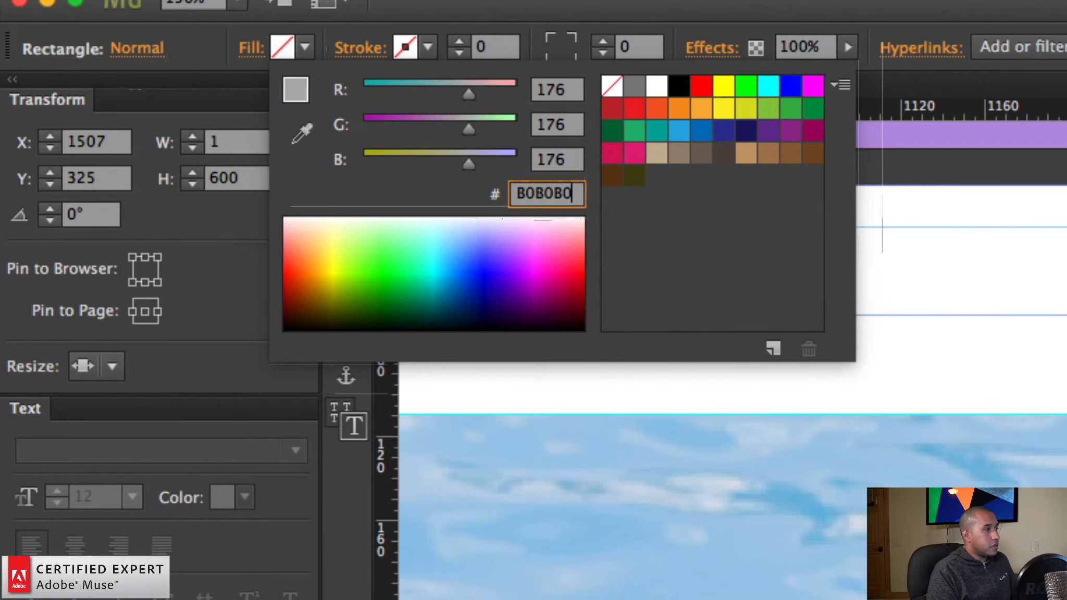
{"action": "key", "text": "Return"}
{"action": "left_click", "coordinate": [773, 397]}
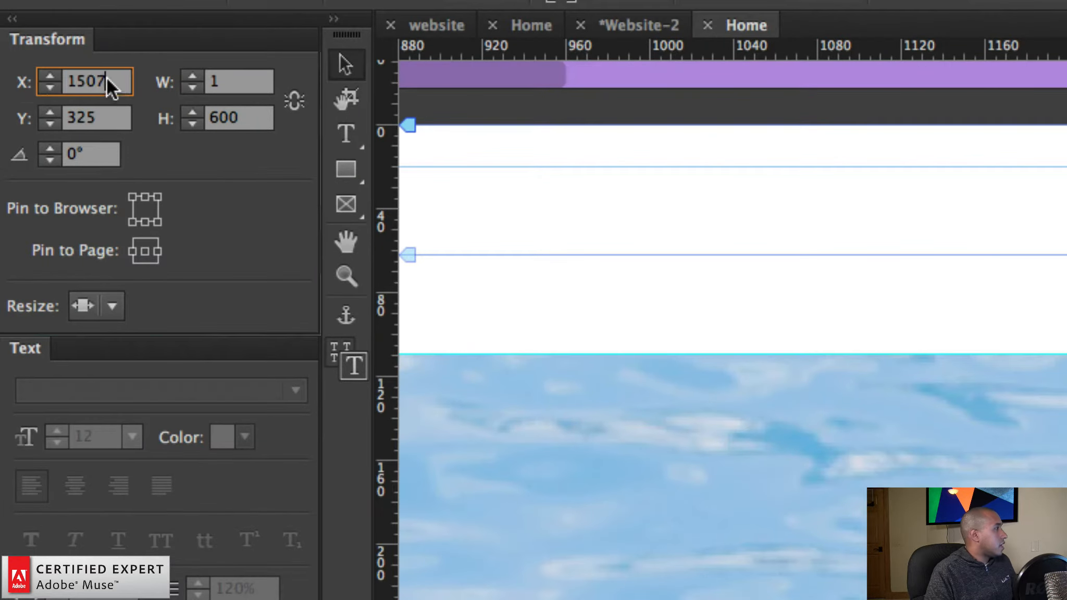
Step: Move the thin vertical line below the "SUMMER 2017" text to X 1521 and Y 311
{"action": "left_click", "coordinate": [39, 74]}
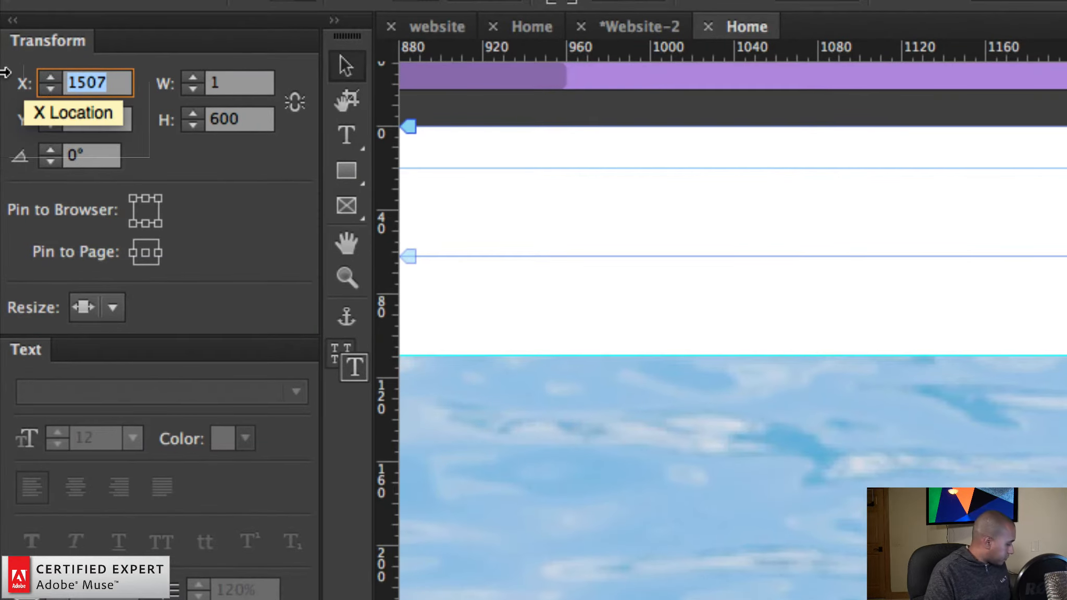
{"action": "type", "text": "1521"}
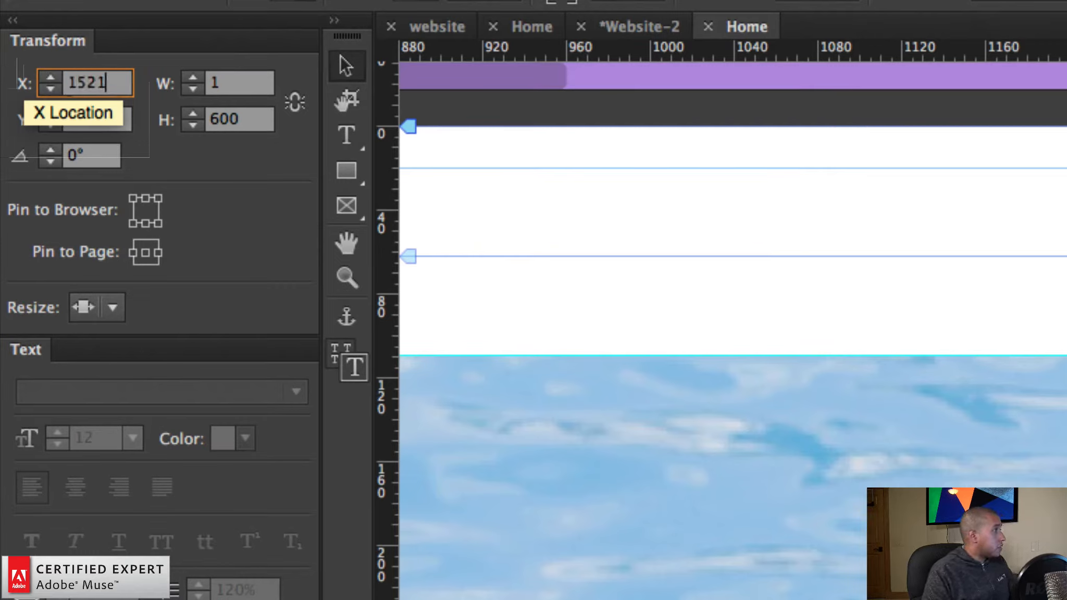
{"action": "key", "text": "Return"}
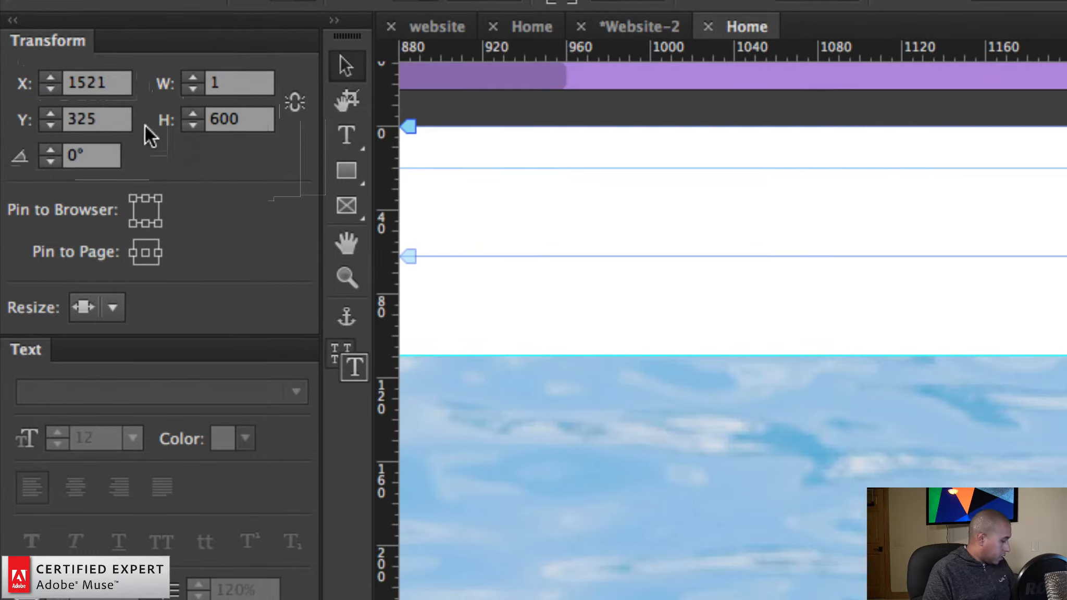
{"action": "left_click", "coordinate": [57, 115]}
{"action": "type", "text": "31"}
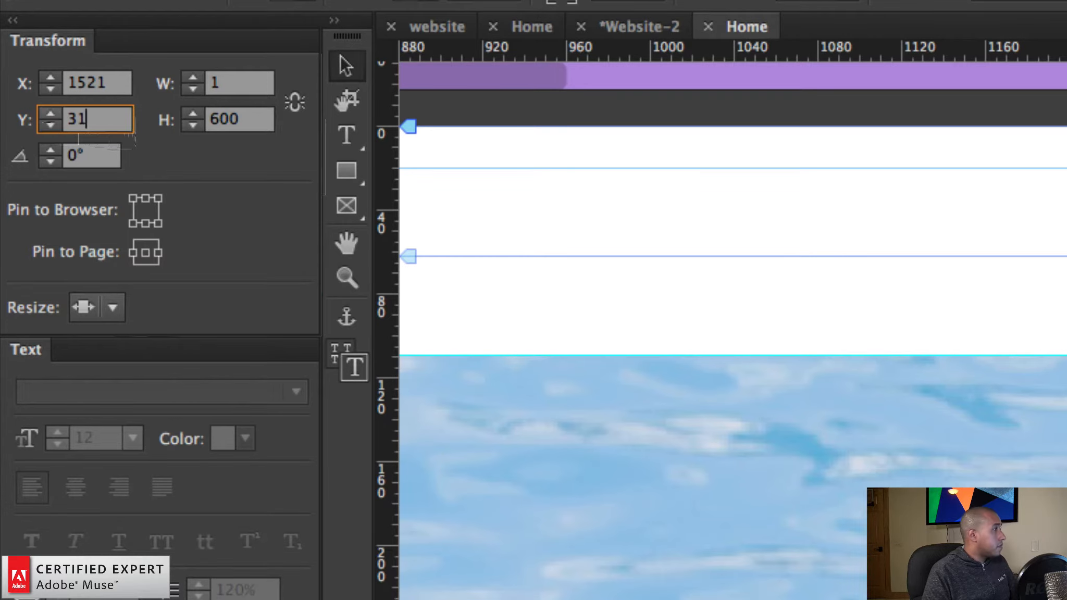
{"action": "type", "text": "1"}
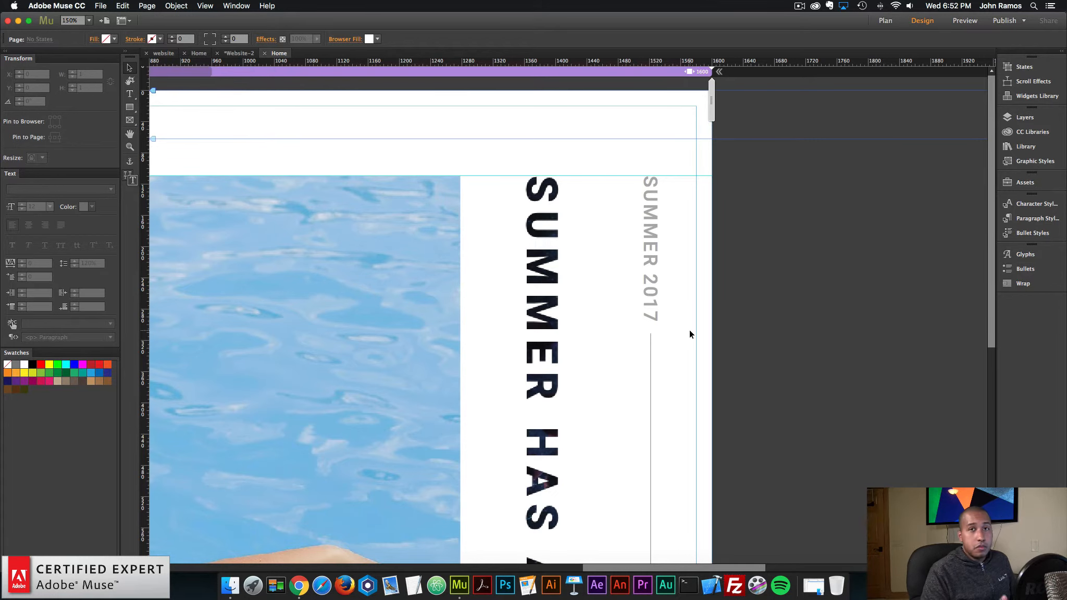
Step: Preview the page in the browser and narrow and widen the window to check how the header layout responds
{"action": "key", "text": "super+minus"}
{"action": "key", "text": "super+minus"}
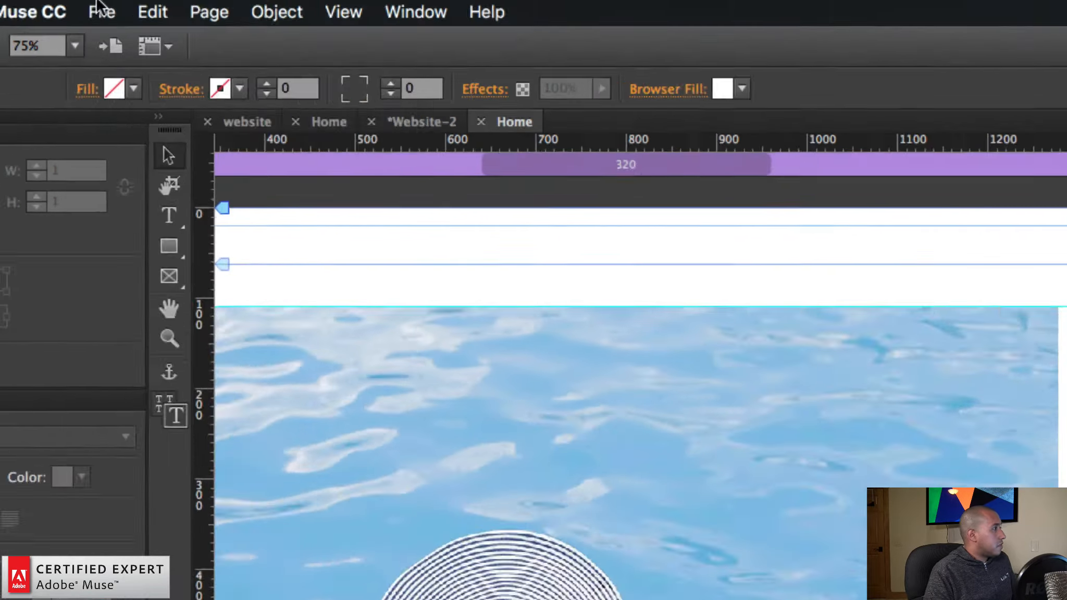
{"action": "left_click", "coordinate": [99, 7]}
{"action": "left_click", "coordinate": [190, 399]}
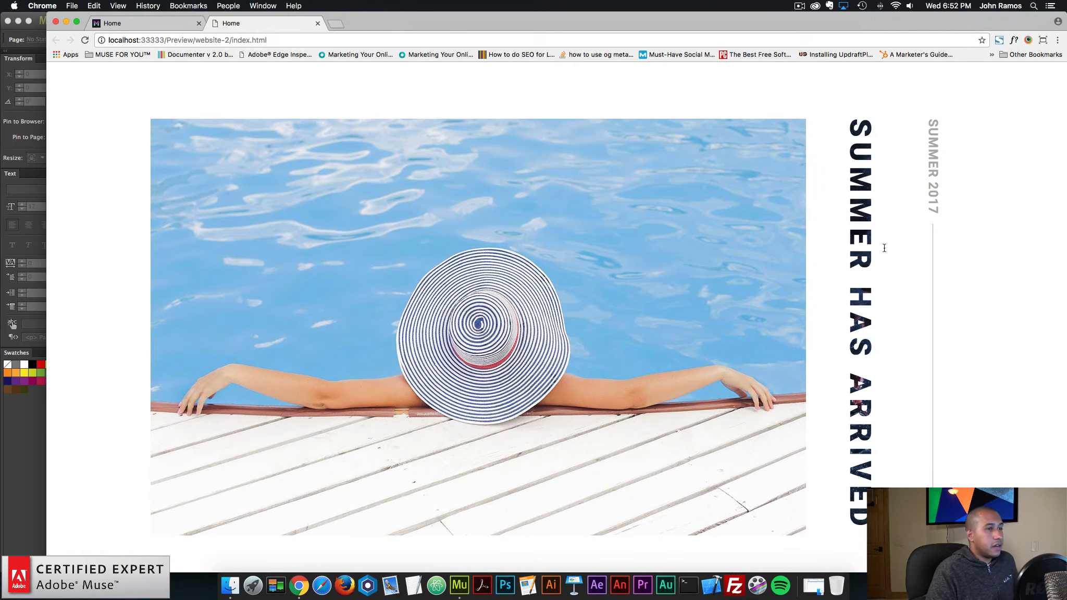
{"action": "left_click_drag", "start_coordinate": [815, 26], "coordinate": [771, 27]}
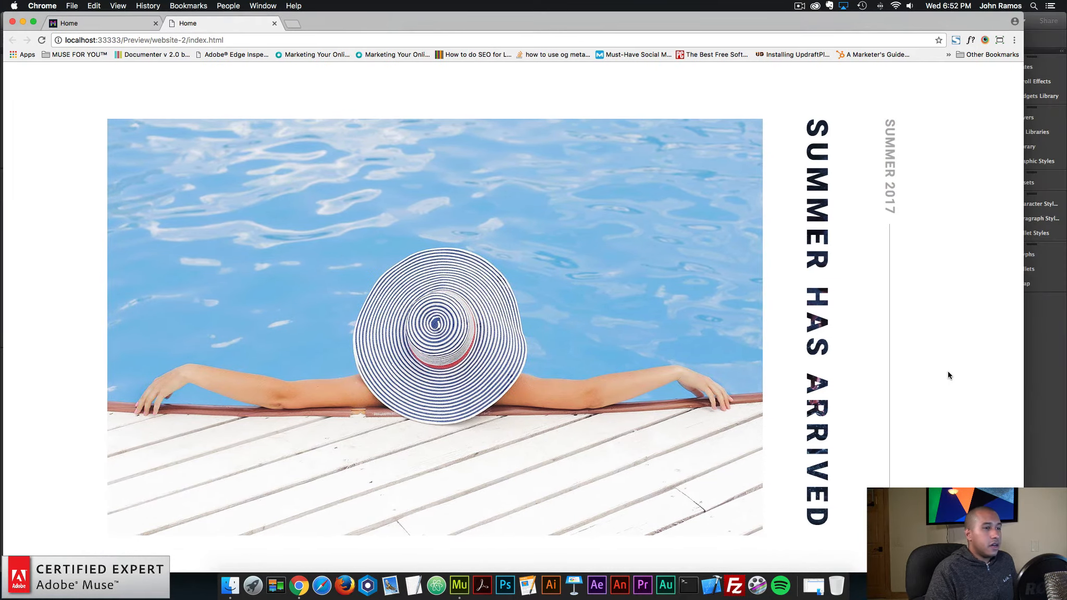
{"action": "left_click_drag", "start_coordinate": [1022, 362], "coordinate": [1000, 351]}
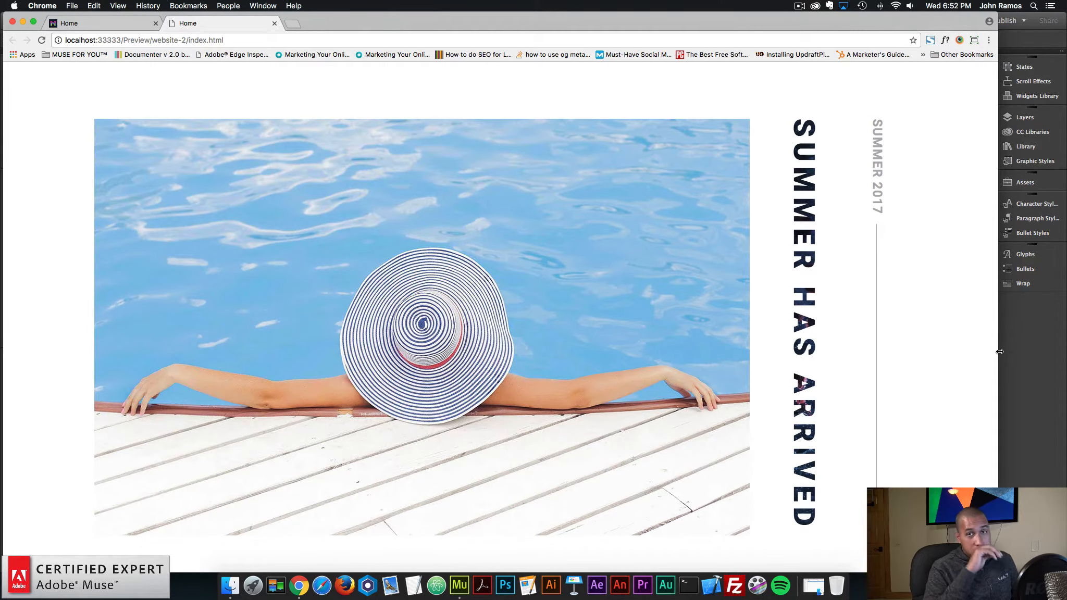
{"action": "left_click_drag", "start_coordinate": [1000, 351], "coordinate": [850, 368]}
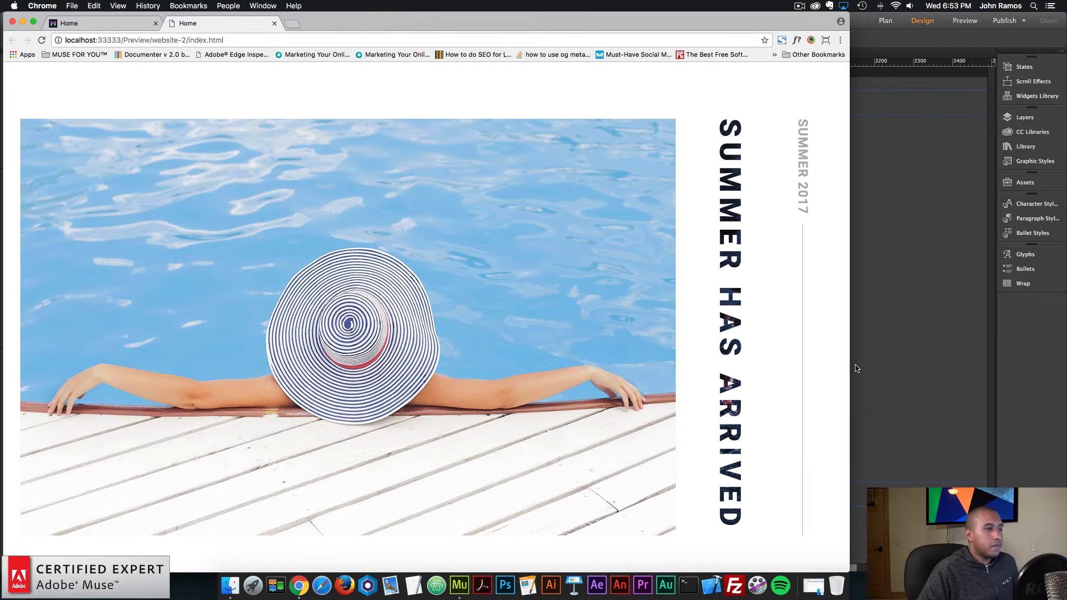
{"action": "left_click_drag", "start_coordinate": [851, 367], "coordinate": [896, 362]}
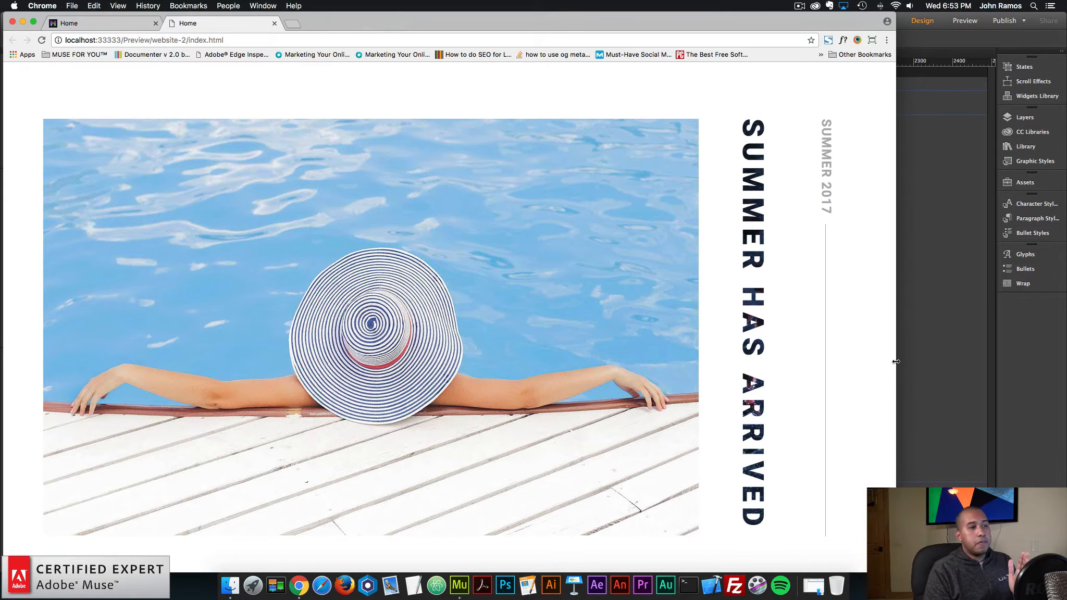
{"action": "left_click_drag", "start_coordinate": [896, 361], "coordinate": [933, 358]}
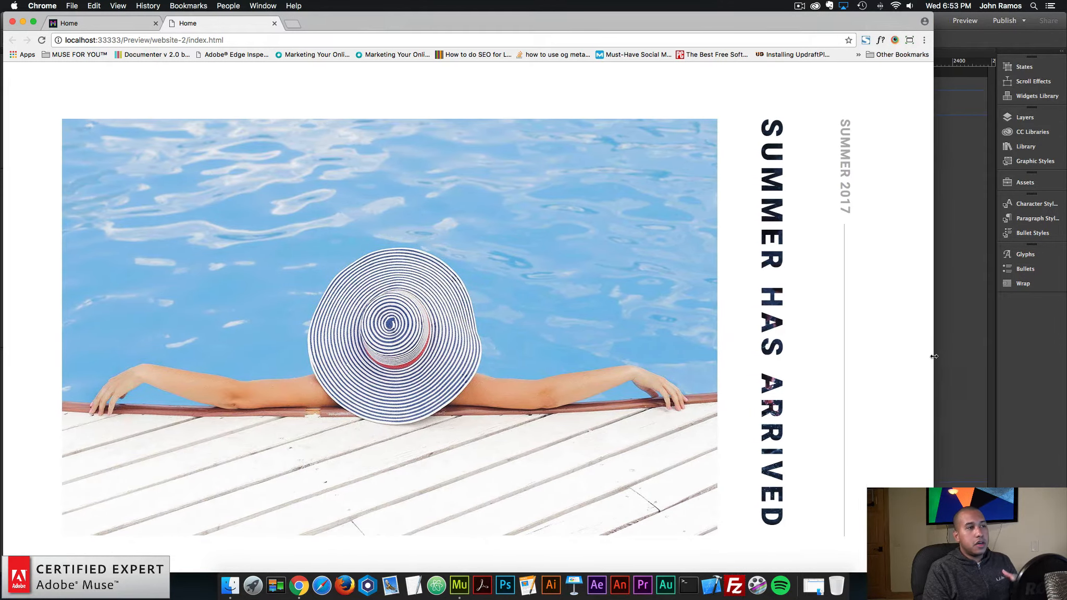
Step: Back in Adobe Muse, change the resize option of the vertical headline, the "SUMMER 2017" text and the thin line together
{"action": "left_click", "coordinate": [949, 314]}
{"action": "left_click_drag", "start_coordinate": [597, 287], "coordinate": [541, 131]}
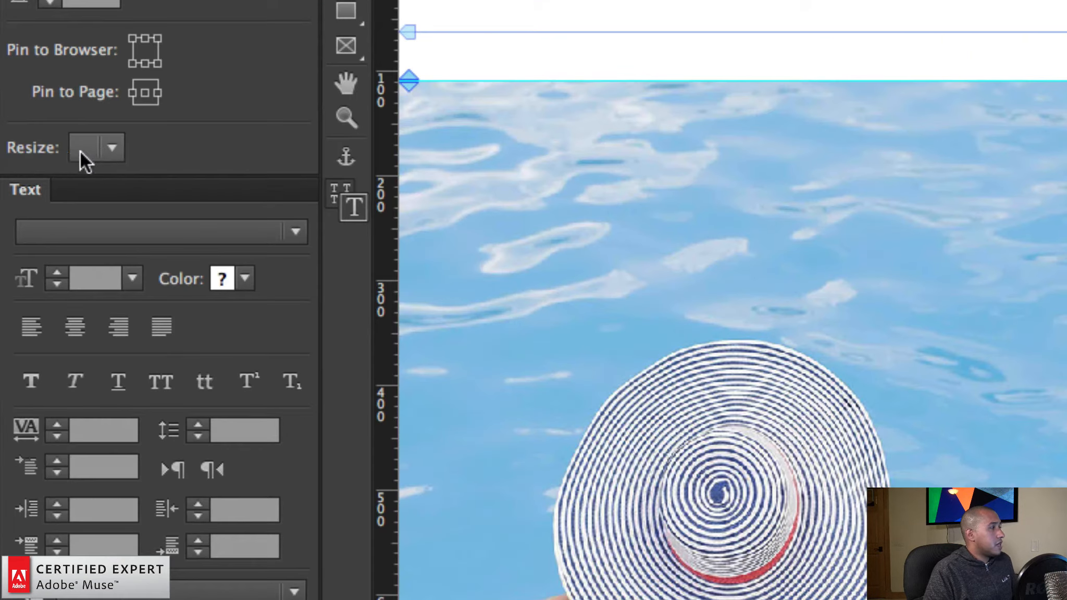
{"action": "left_click", "coordinate": [42, 159]}
{"action": "left_click", "coordinate": [42, 168]}
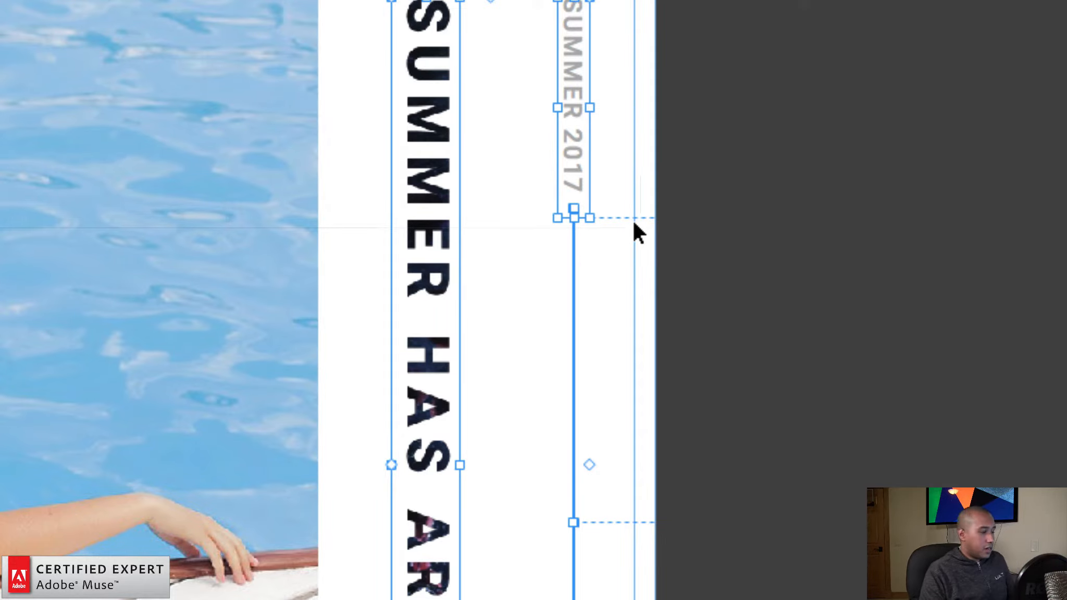
{"action": "left_click", "coordinate": [803, 231]}
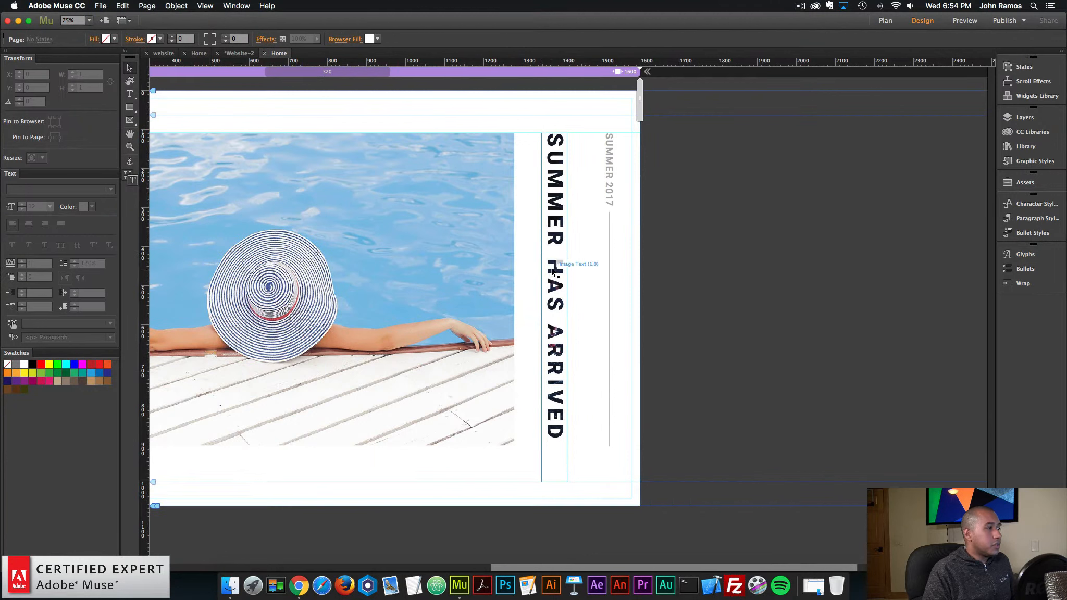
{"action": "left_click", "coordinate": [552, 271]}
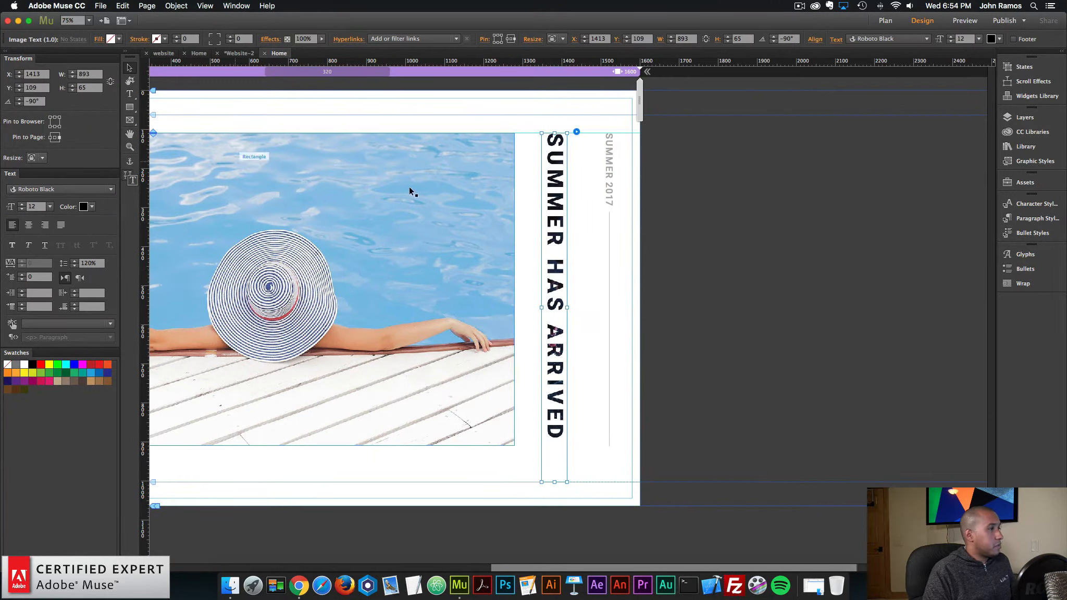
{"action": "left_click", "coordinate": [757, 228]}
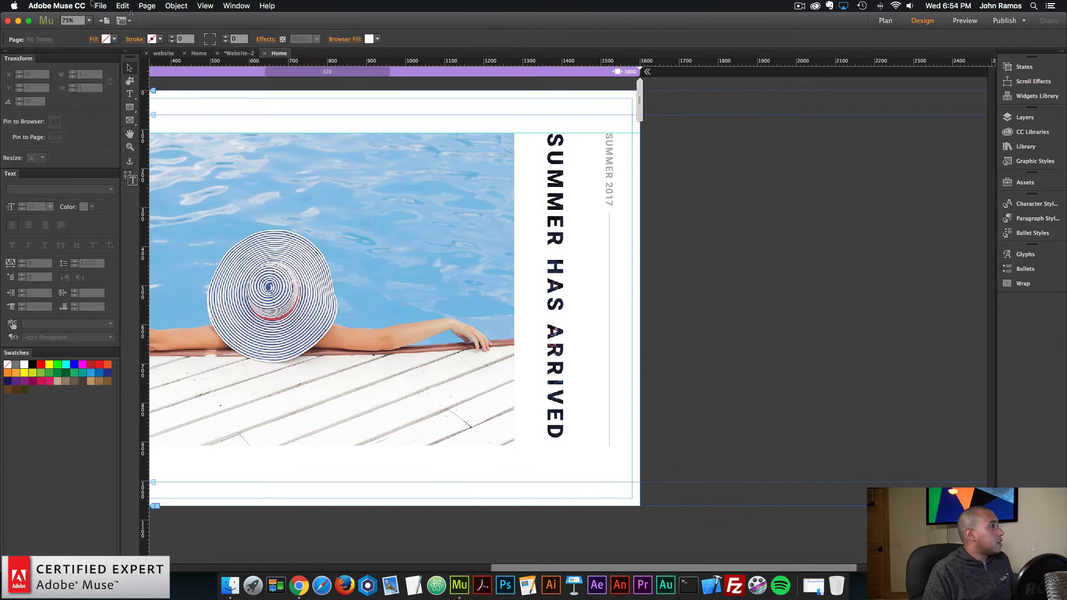
Step: Preview the updated page in the browser and check the header at several narrower window widths
{"action": "left_click", "coordinate": [100, 6]}
{"action": "left_click", "coordinate": [131, 177]}
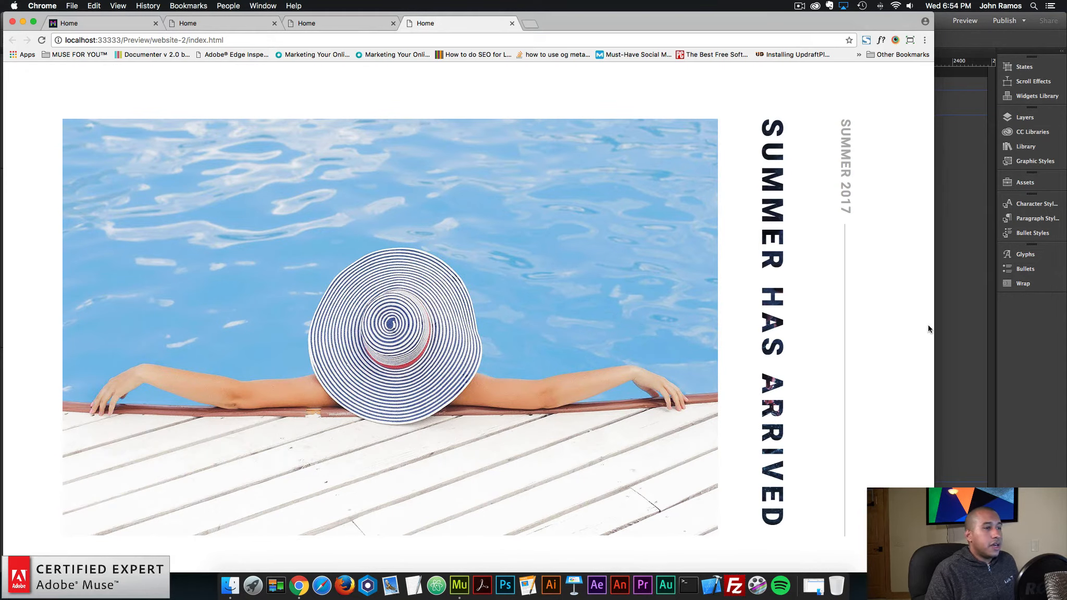
{"action": "left_click_drag", "start_coordinate": [929, 329], "coordinate": [705, 325]}
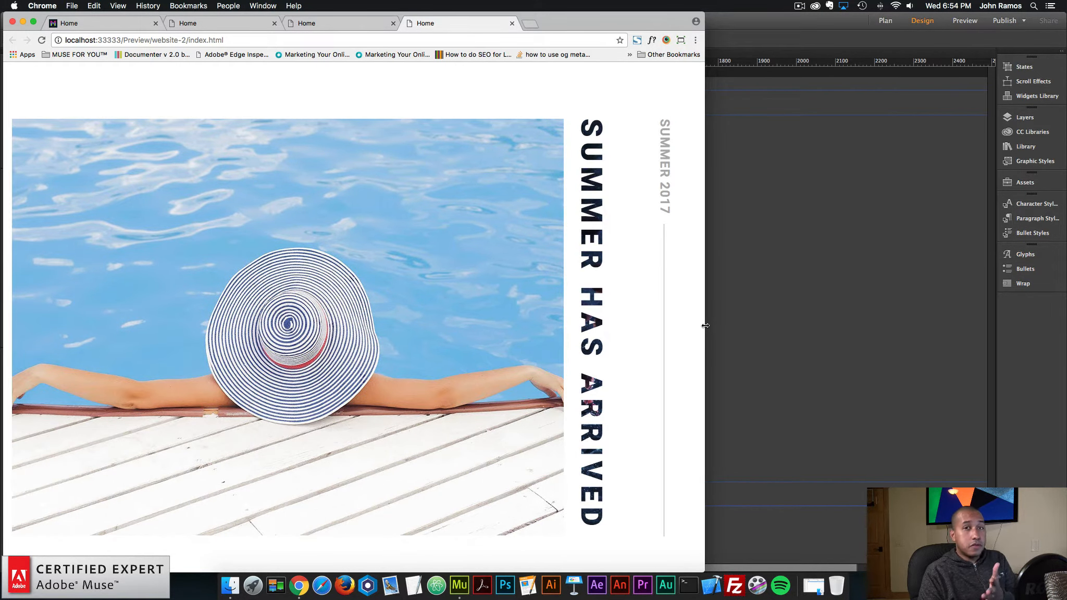
{"action": "left_click_drag", "start_coordinate": [705, 325], "coordinate": [730, 332]}
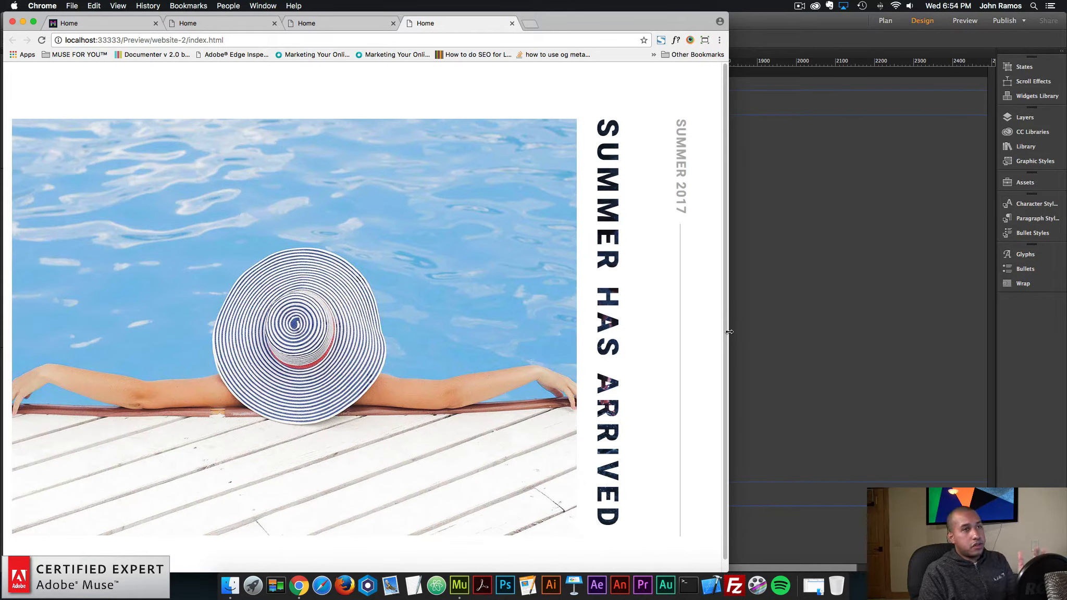
{"action": "left_click_drag", "start_coordinate": [730, 332], "coordinate": [564, 327]}
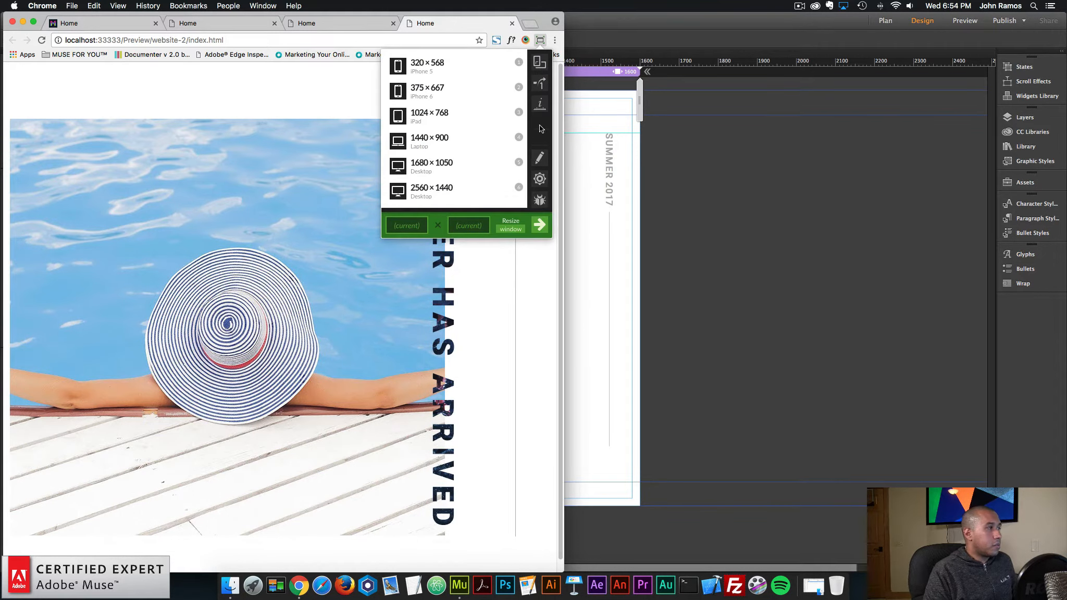
Step: Display the browser's viewport dimensions and resize the window to check at which widths the headline meets the image
{"action": "left_click", "coordinate": [540, 107]}
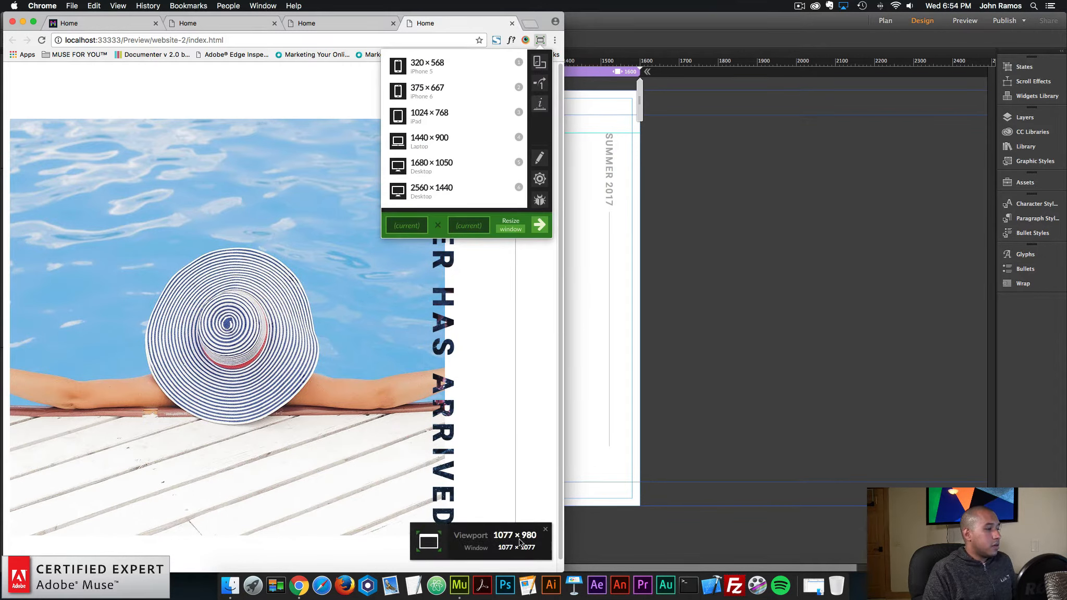
{"action": "left_click", "coordinate": [555, 457]}
{"action": "left_click_drag", "start_coordinate": [560, 457], "coordinate": [659, 433]}
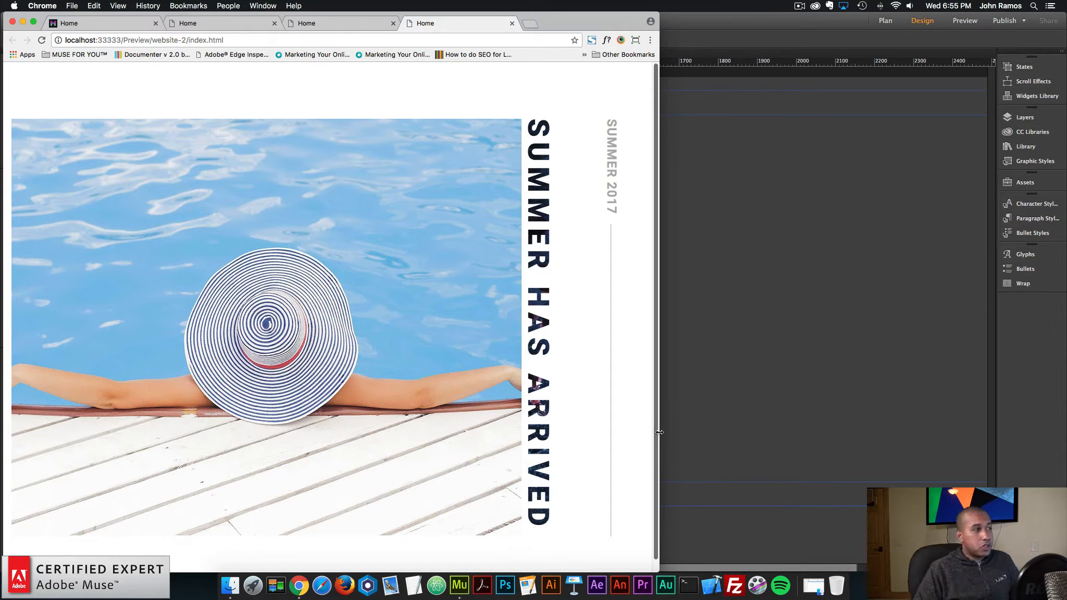
{"action": "left_click_drag", "start_coordinate": [659, 431], "coordinate": [867, 433]}
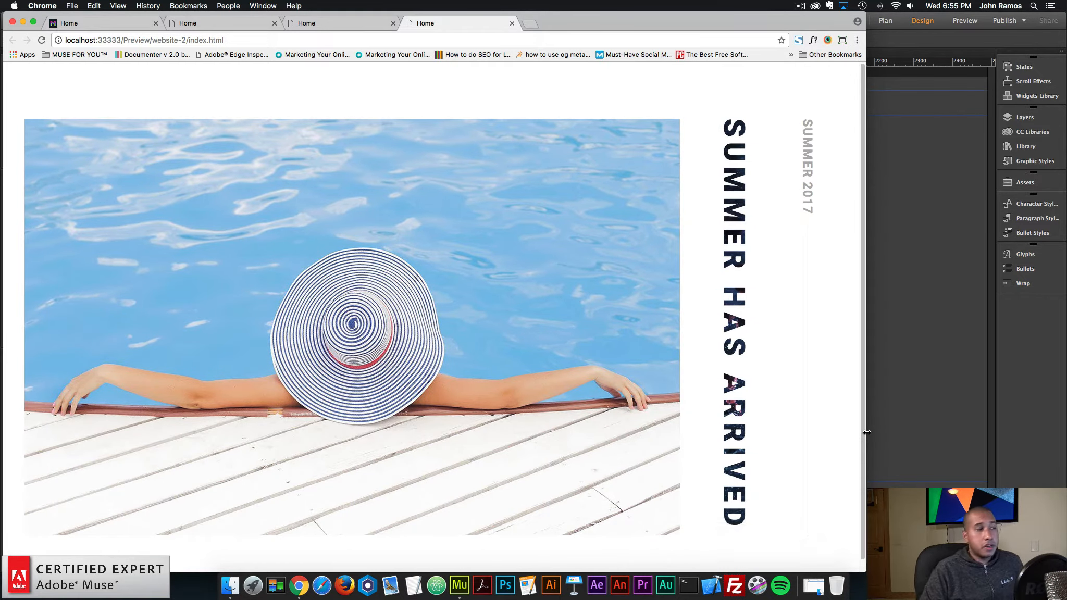
{"action": "left_click_drag", "start_coordinate": [867, 432], "coordinate": [738, 377]}
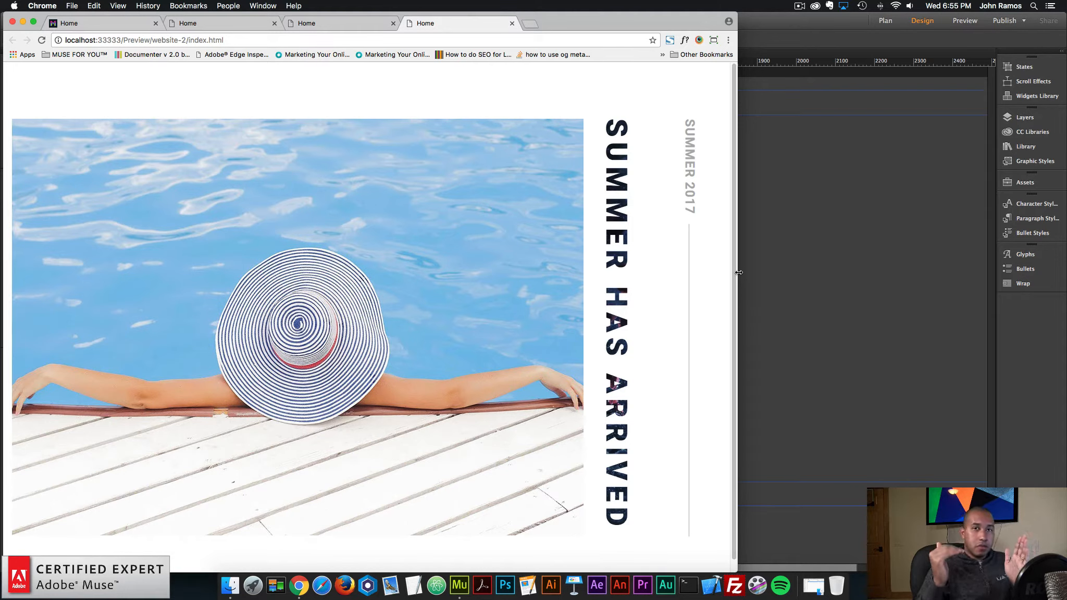
{"action": "left_click_drag", "start_coordinate": [740, 255], "coordinate": [892, 260]}
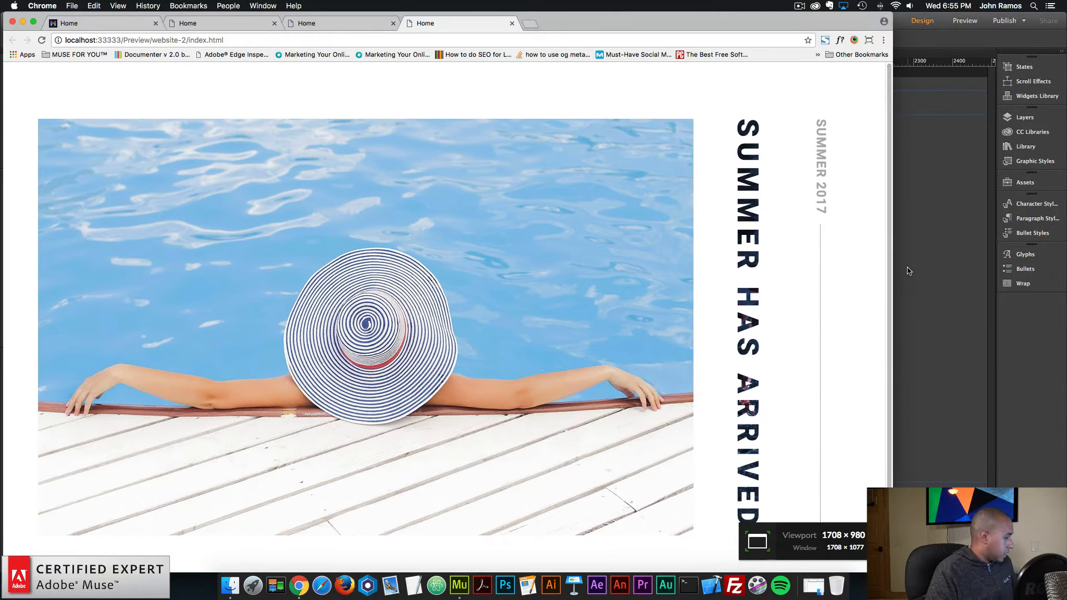
Step: Show the finished BLUESKY reference website in the browser to examine its "Love the Heat of the Sun" text box
{"action": "left_click", "coordinate": [910, 271]}
{"action": "left_click", "coordinate": [307, 570]}
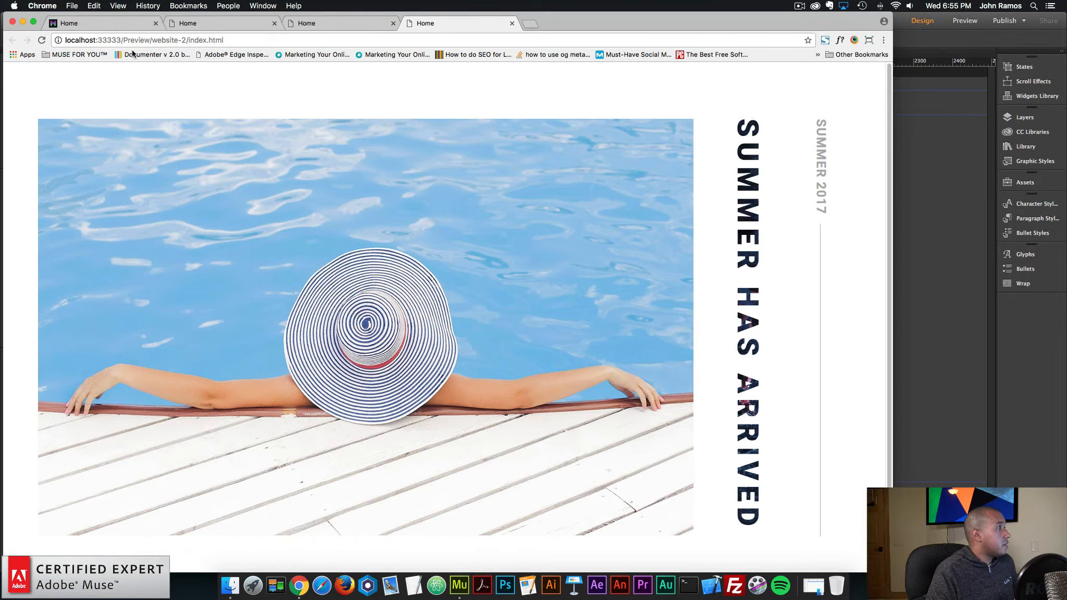
{"action": "left_click", "coordinate": [95, 25]}
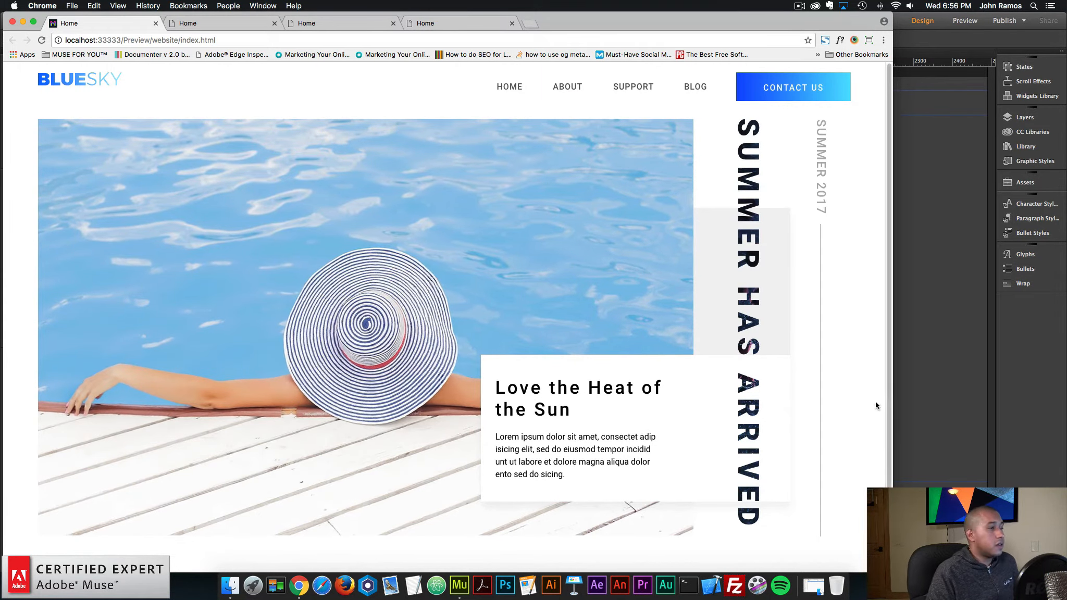
Step: Back in Adobe Muse, draw a rectangle over the pool image's lower right at about X 1011, Y 564, sized 594 × 282
{"action": "left_click", "coordinate": [926, 331]}
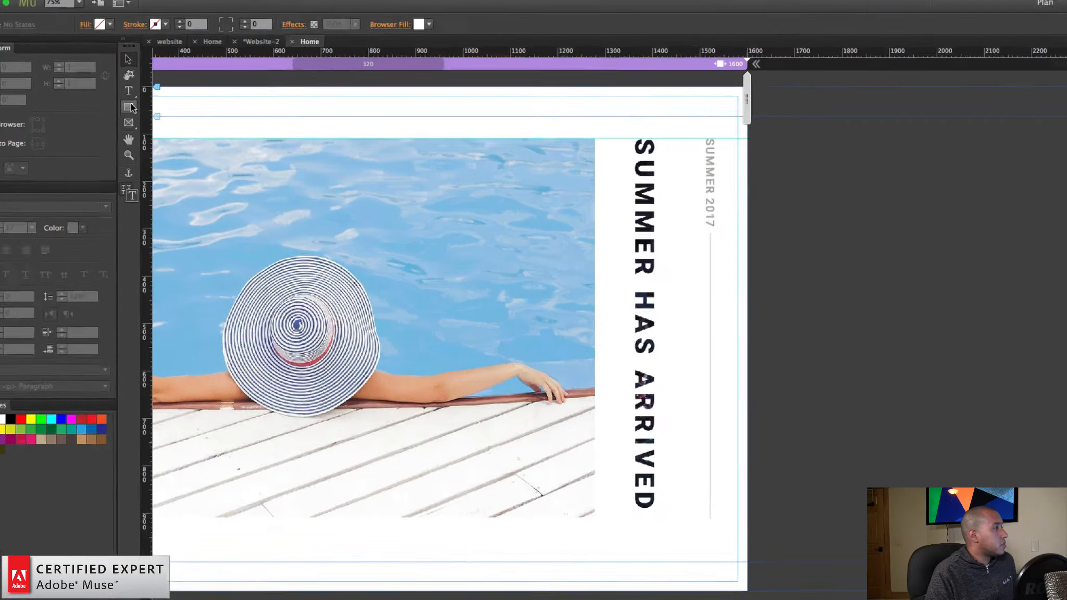
{"action": "left_click", "coordinate": [130, 107]}
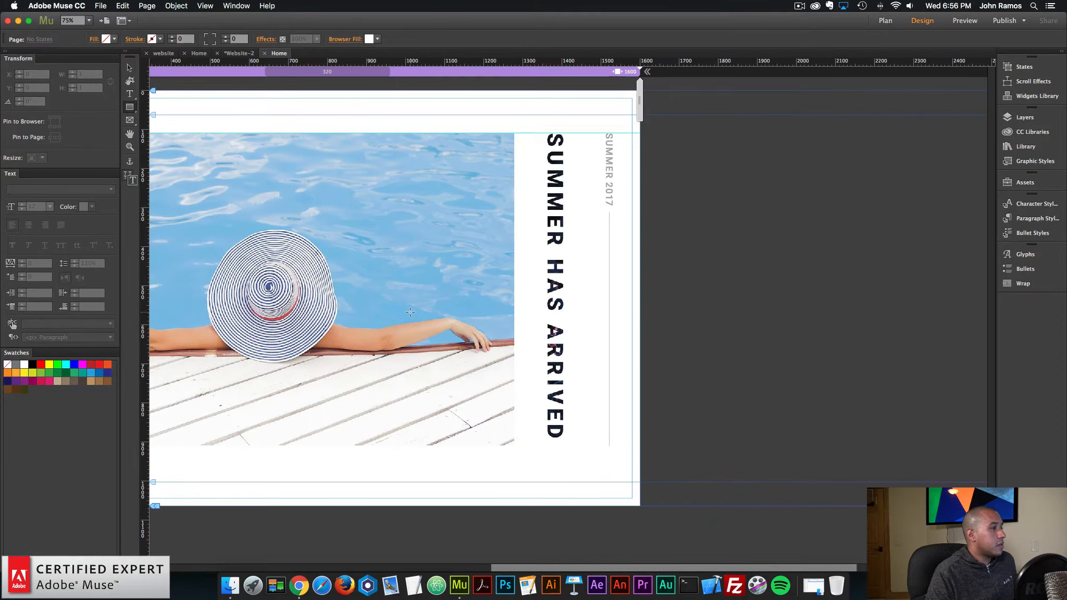
{"action": "left_click_drag", "start_coordinate": [410, 311], "coordinate": [604, 406]}
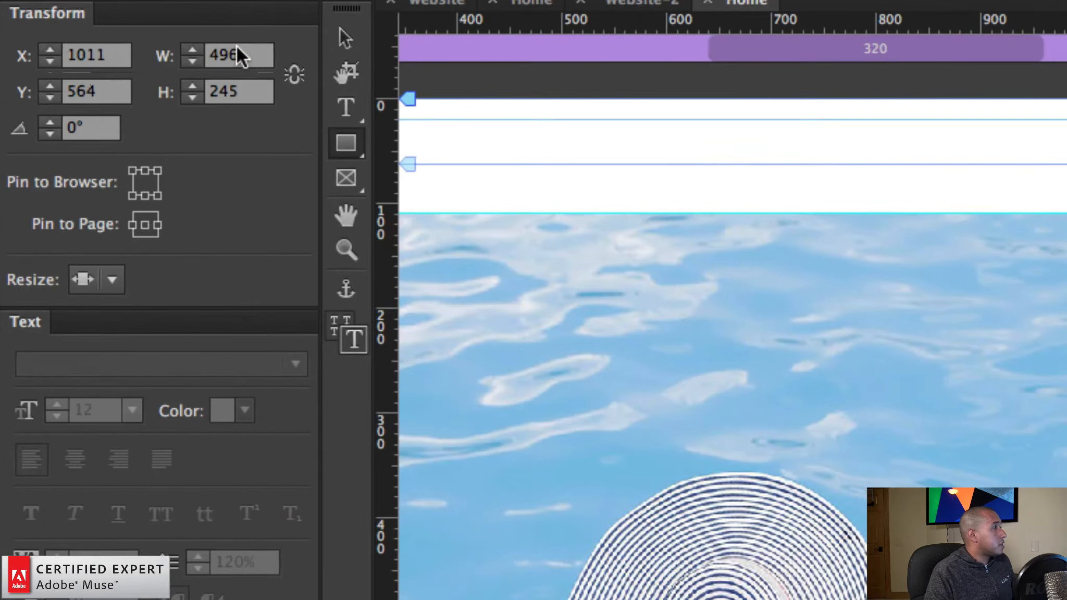
{"action": "left_click", "coordinate": [69, 74]}
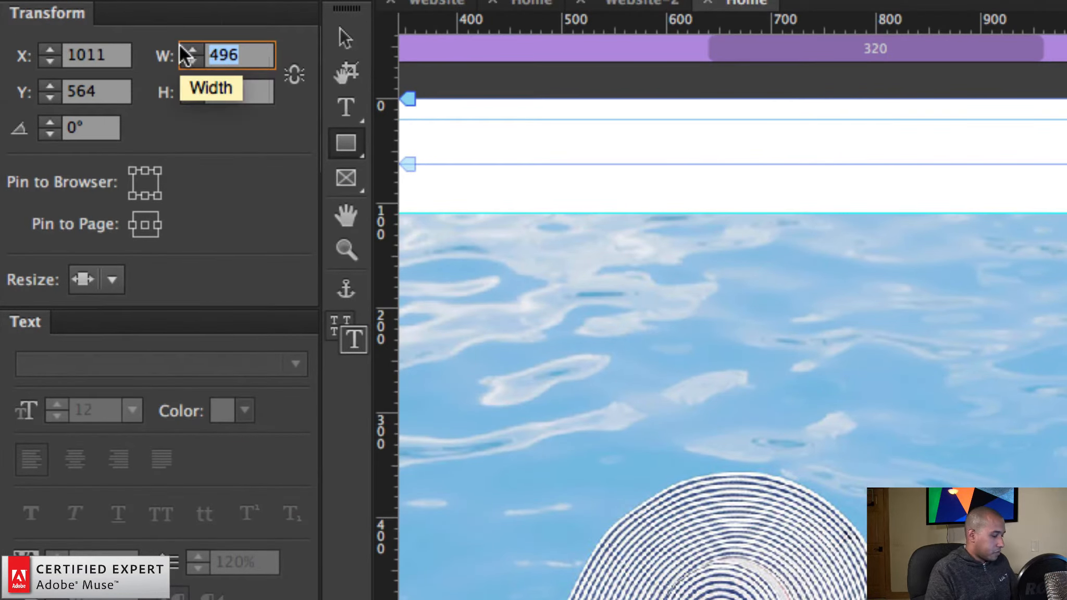
{"action": "type", "text": "594"}
{"action": "key", "text": "Return"}
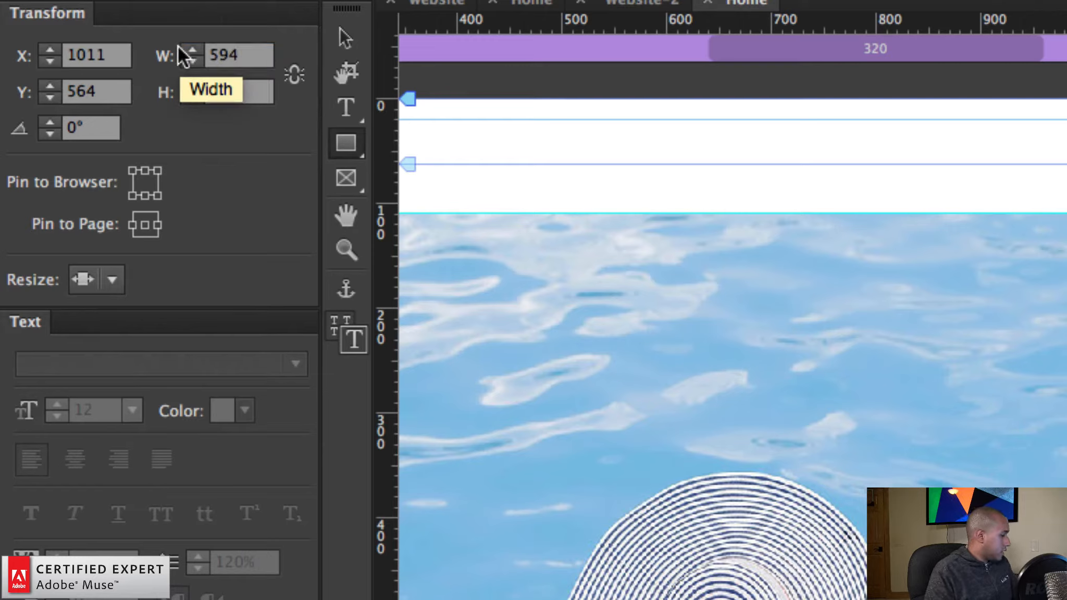
{"action": "left_click", "coordinate": [228, 91]}
{"action": "type", "text": "282"}
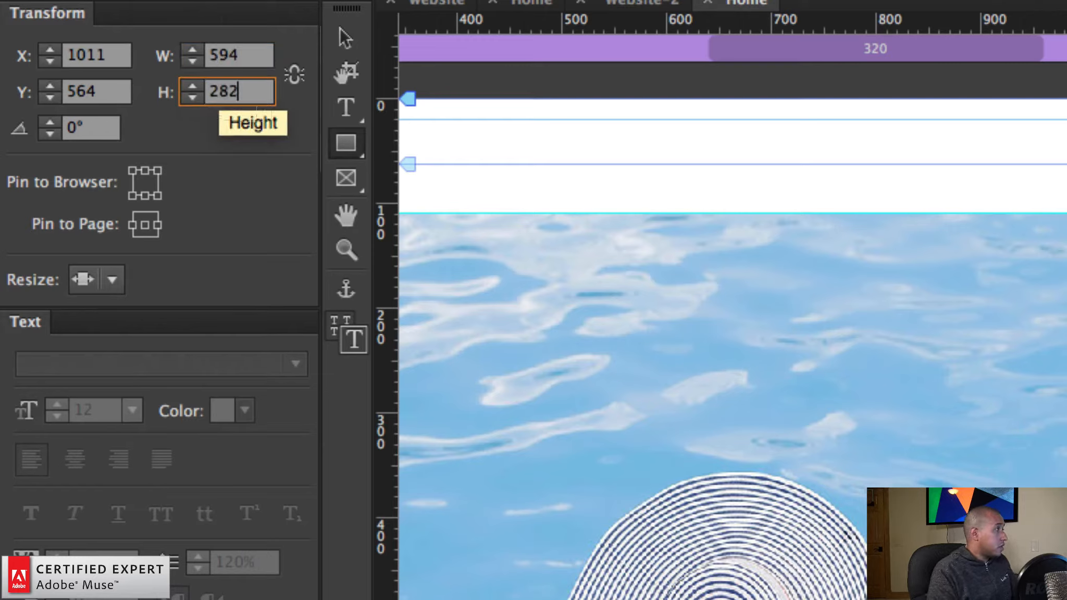
{"action": "key", "text": "Return"}
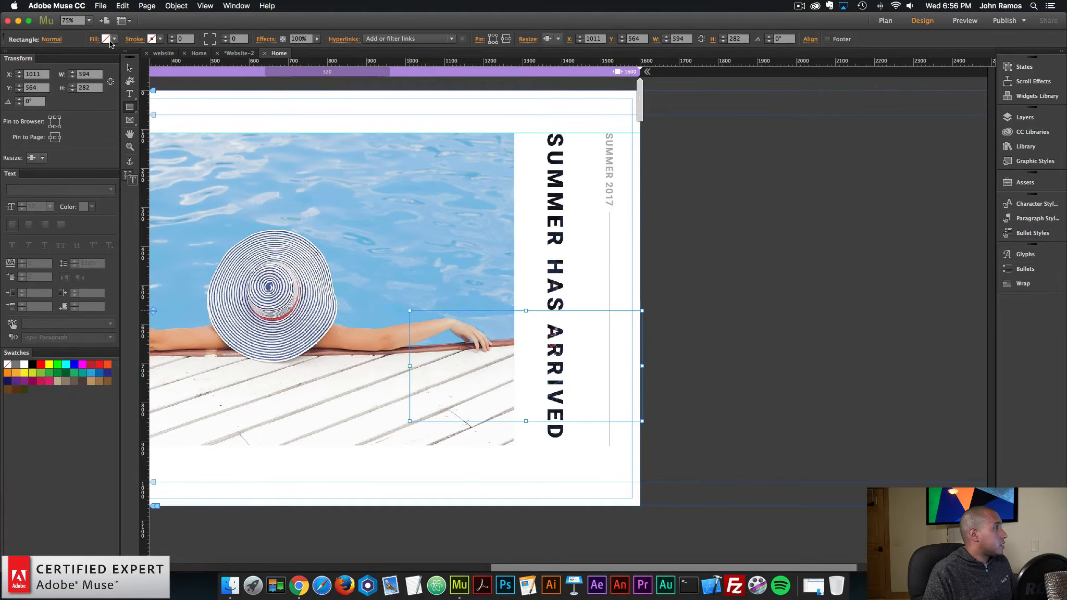
Step: Fill the new rectangle with the light grey colour F2F2F2
{"action": "left_click", "coordinate": [114, 38]}
{"action": "left_click", "coordinate": [192, 95]}
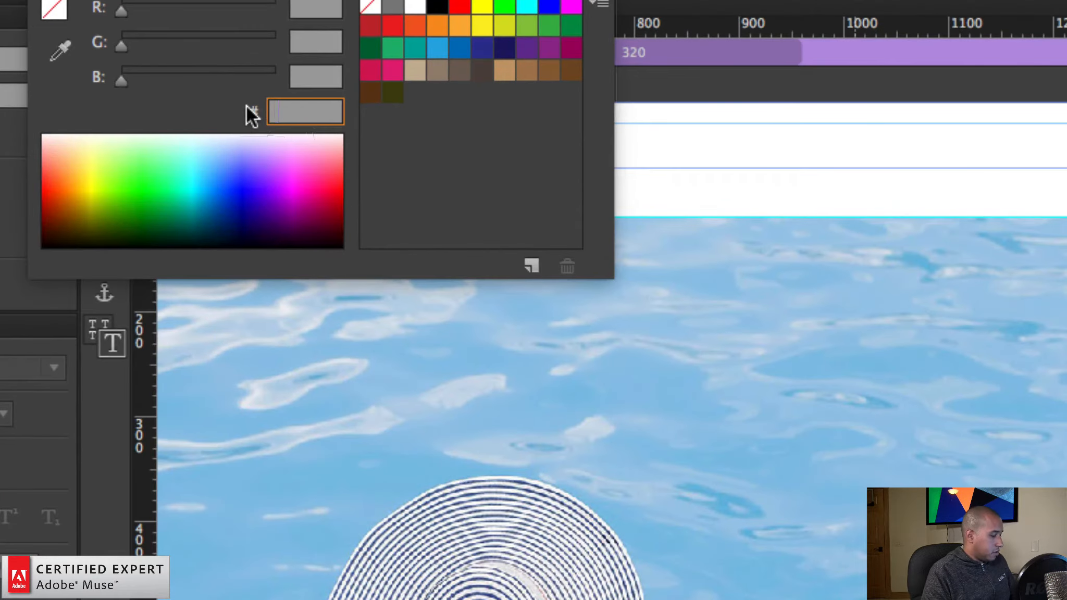
{"action": "type", "text": "F2F2F2"}
{"action": "key", "text": "Return"}
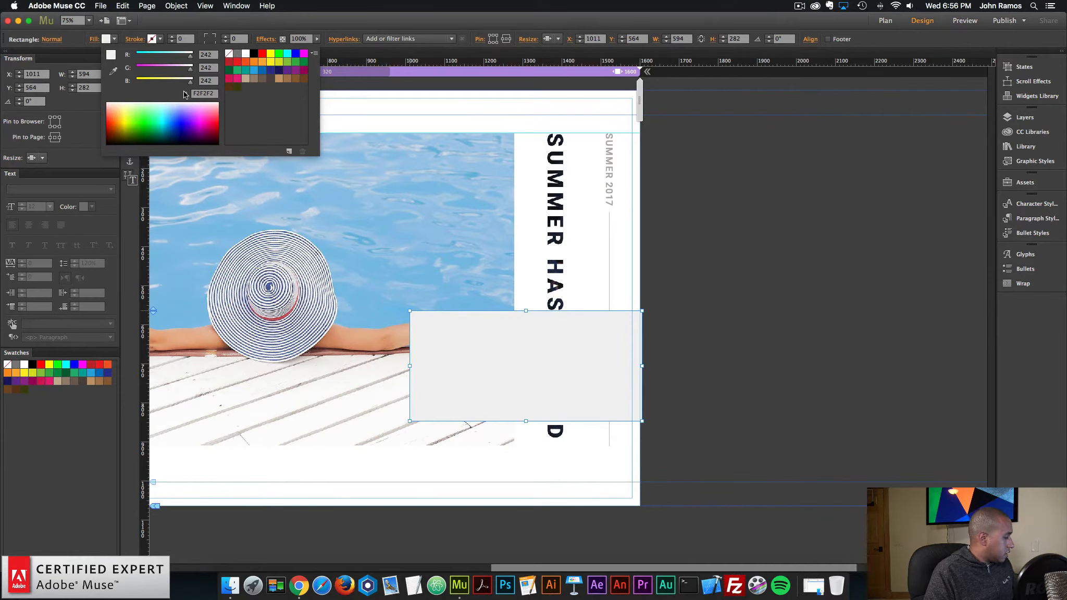
{"action": "left_click", "coordinate": [2, 91]}
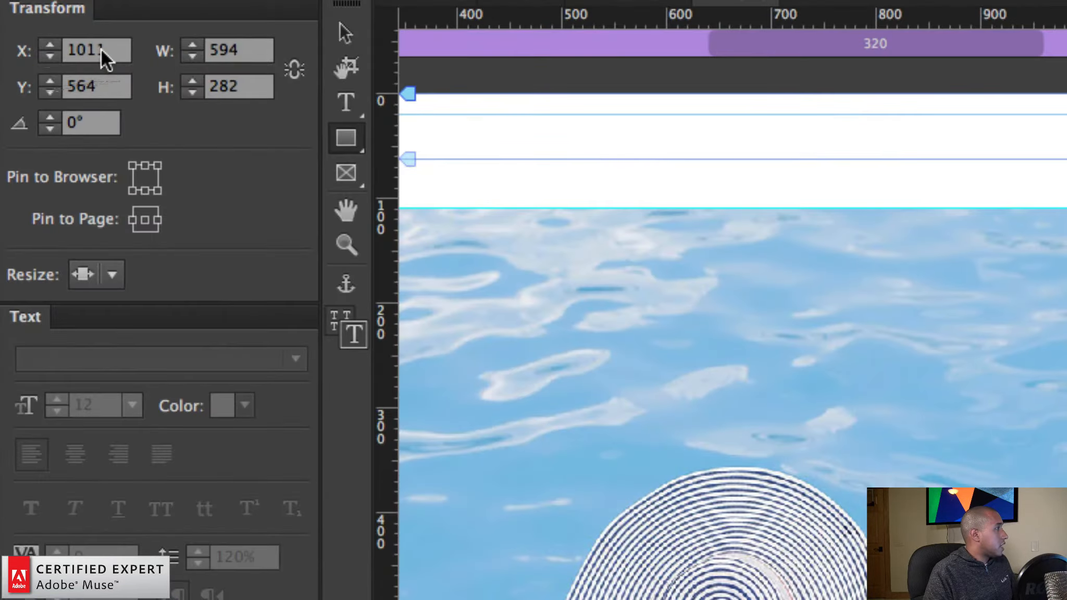
Step: Position the grey rectangle at X 870, Y 280
{"action": "left_click_drag", "start_coordinate": [38, 74], "coordinate": [8, 72]}
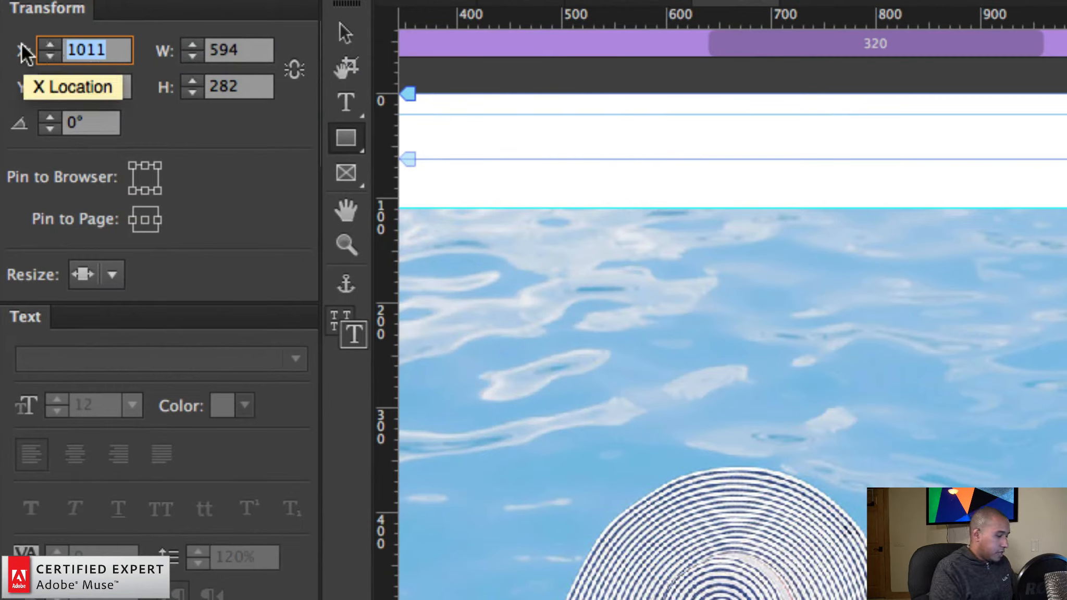
{"action": "type", "text": "870"}
{"action": "key", "text": "Tab"}
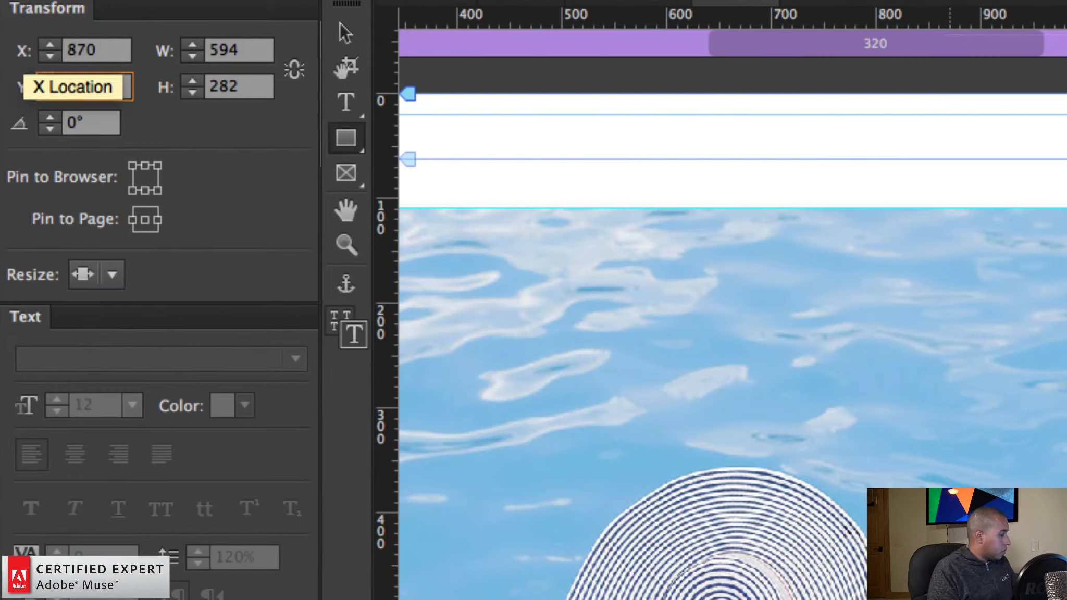
{"action": "type", "text": "280"}
{"action": "key", "text": "Return"}
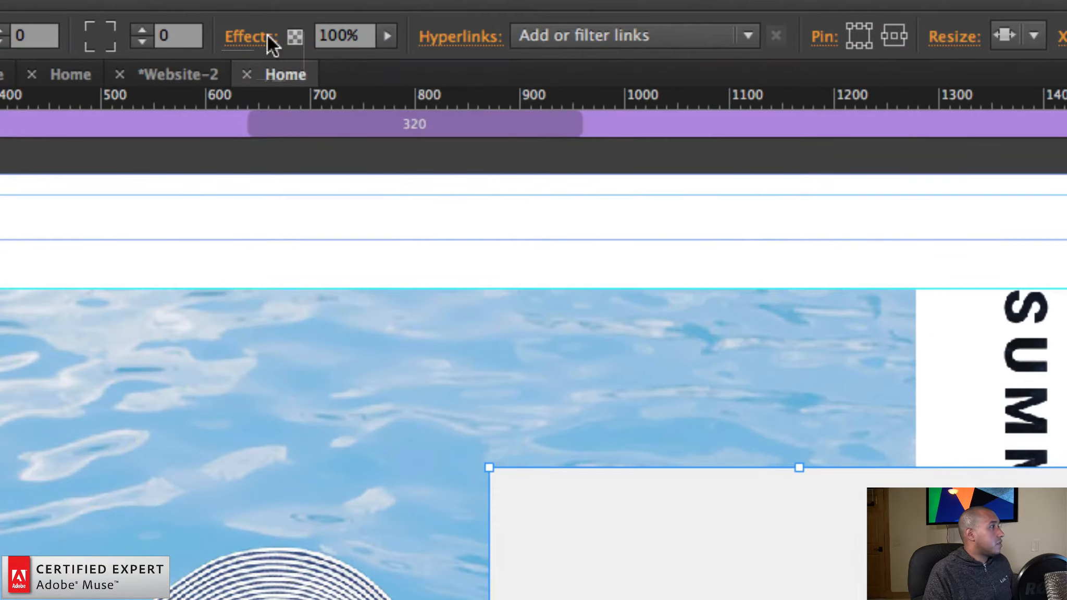
Step: Add a black shadow to the grey rectangle with 5% opacity and a blur of 22
{"action": "left_click", "coordinate": [272, 40]}
{"action": "left_click", "coordinate": [252, 139]}
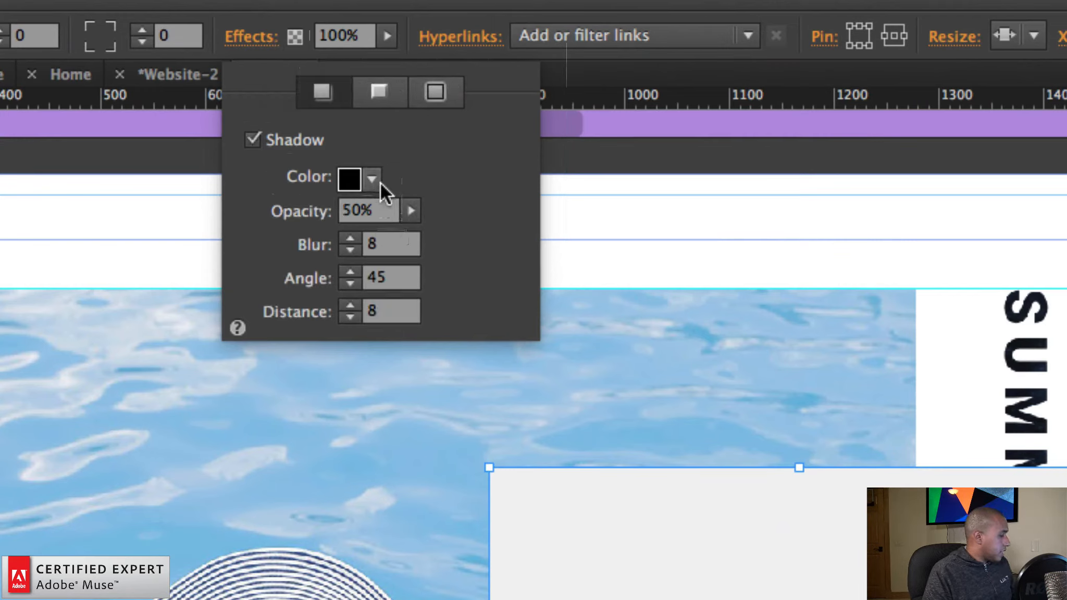
{"action": "type", "text": "5"}
{"action": "key", "text": "Return"}
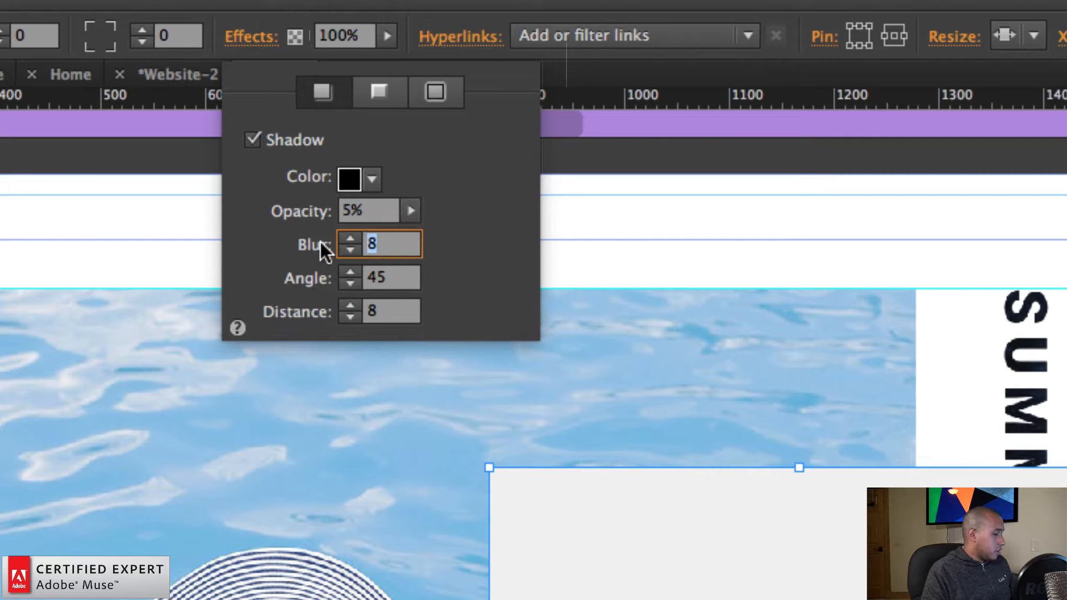
{"action": "type", "text": "22"}
{"action": "key", "text": "Tab"}
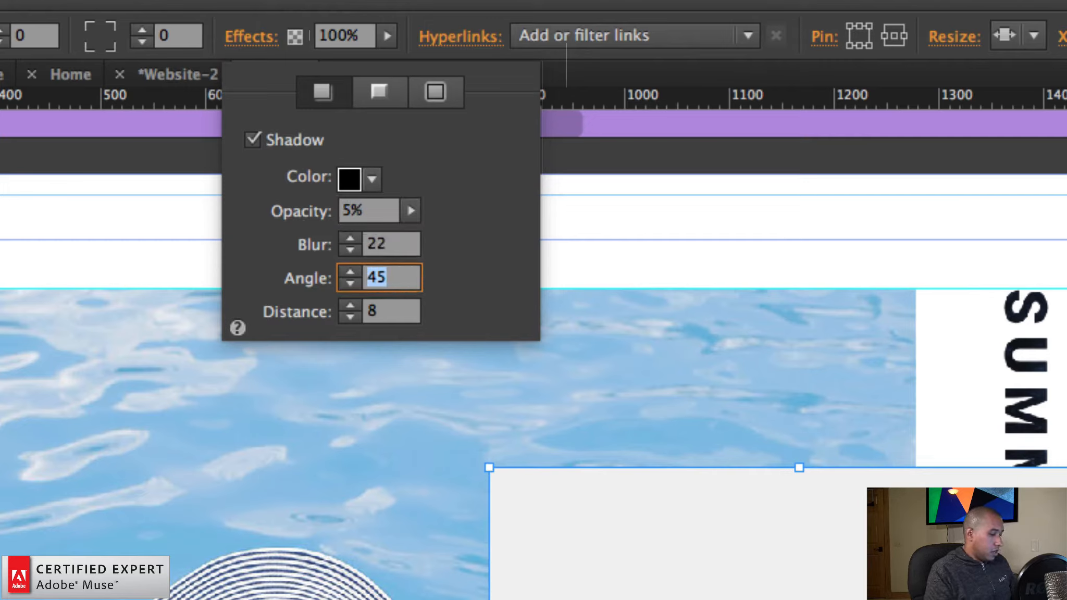
Step: Set the shadow's angle to 90 and its distance to 13
{"action": "type", "text": "9013"}
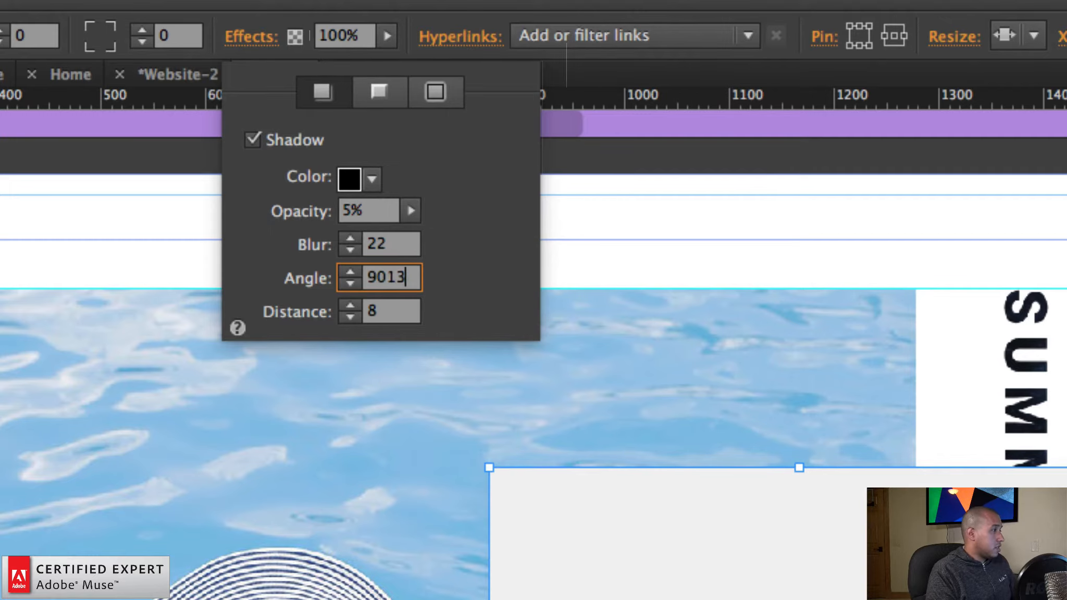
{"action": "key", "text": "Return"}
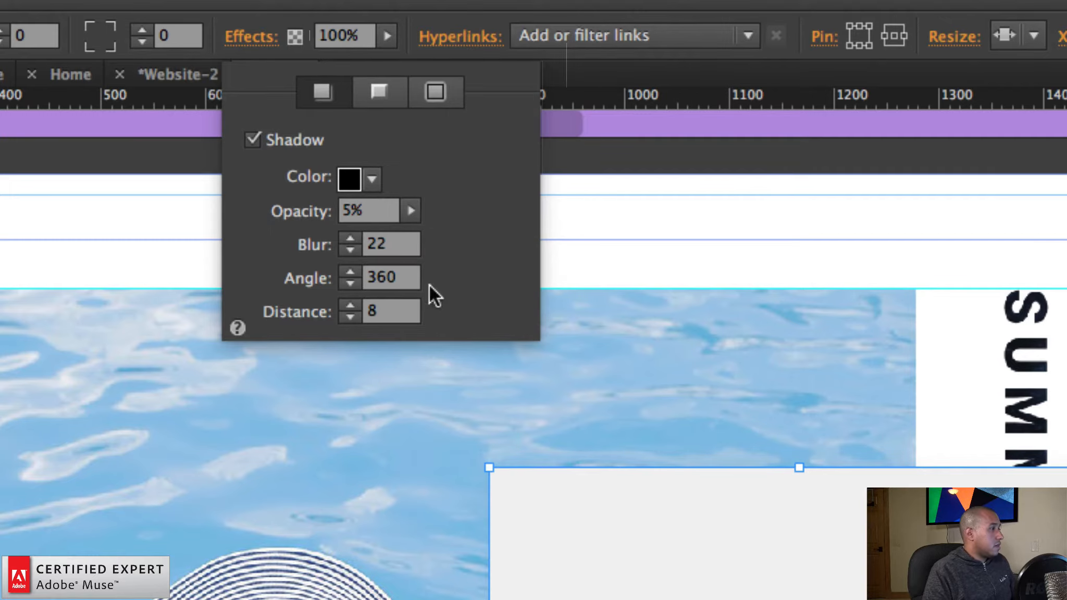
{"action": "left_click", "coordinate": [386, 277]}
{"action": "type", "text": "90"}
{"action": "key", "text": "Tab"}
{"action": "type", "text": "13"}
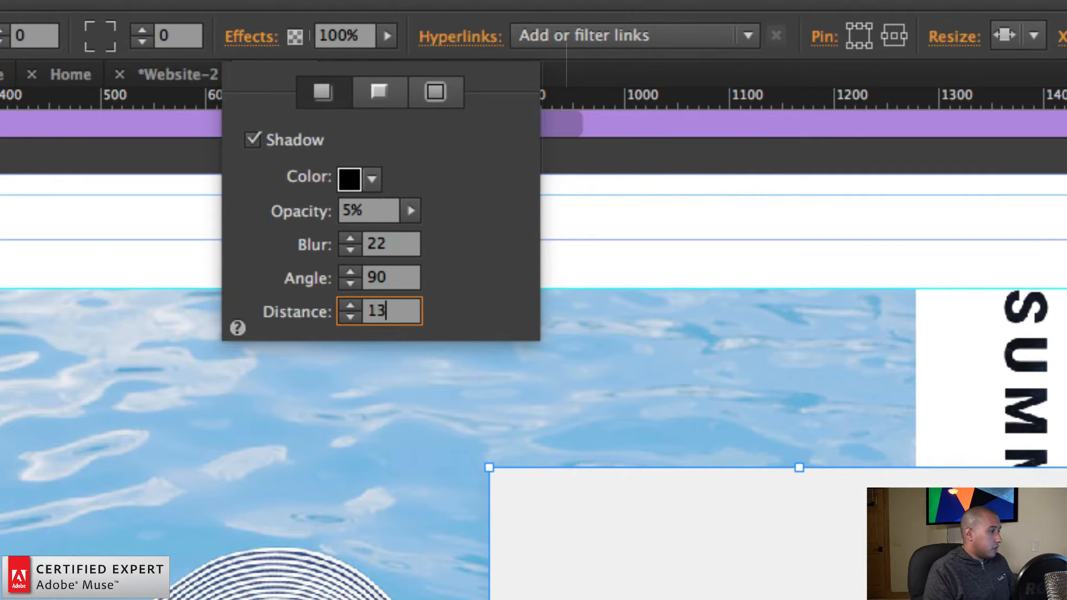
{"action": "key", "text": "Return"}
{"action": "left_click", "coordinate": [592, 248]}
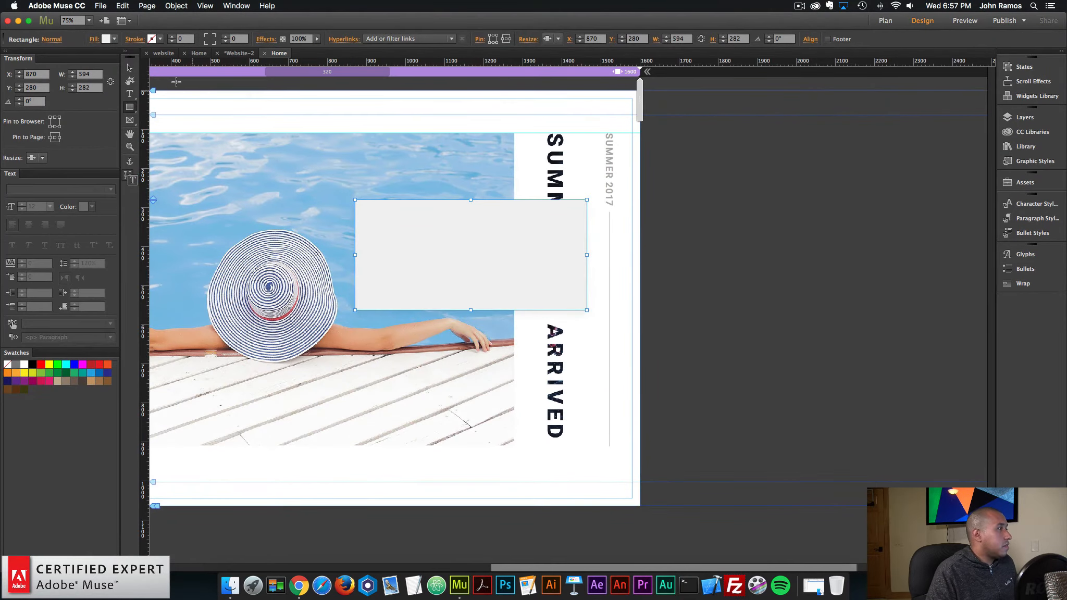
Step: Move the grey rectangle to about X 943, Y 385 and compare its placement with the BLUESKY reference page in the browser
{"action": "key", "text": "v"}
{"action": "left_click_drag", "start_coordinate": [508, 261], "coordinate": [527, 281]}
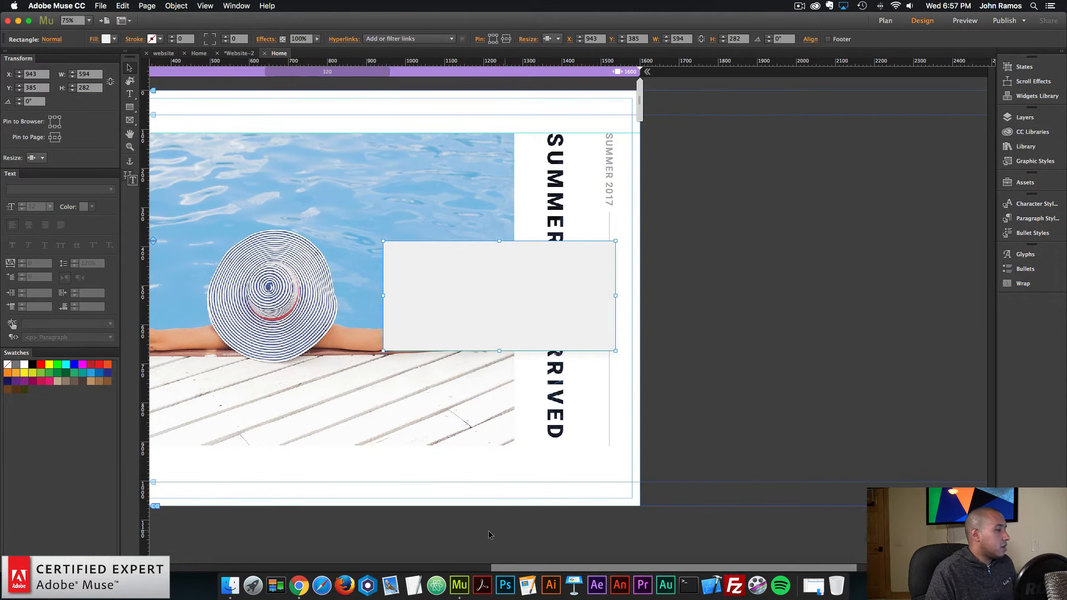
{"action": "left_click", "coordinate": [301, 578]}
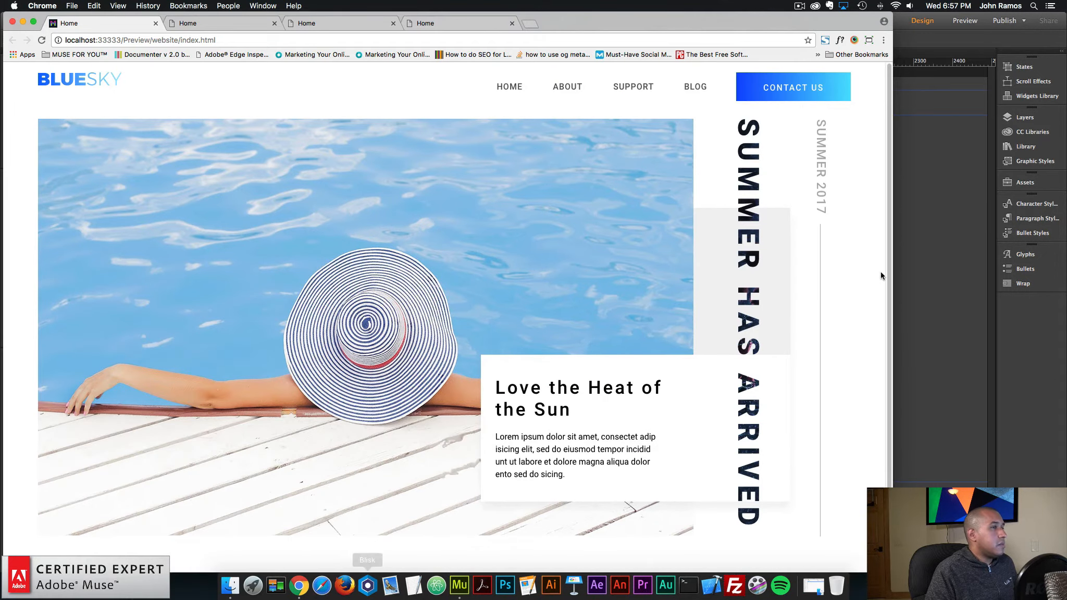
{"action": "left_click", "coordinate": [939, 286]}
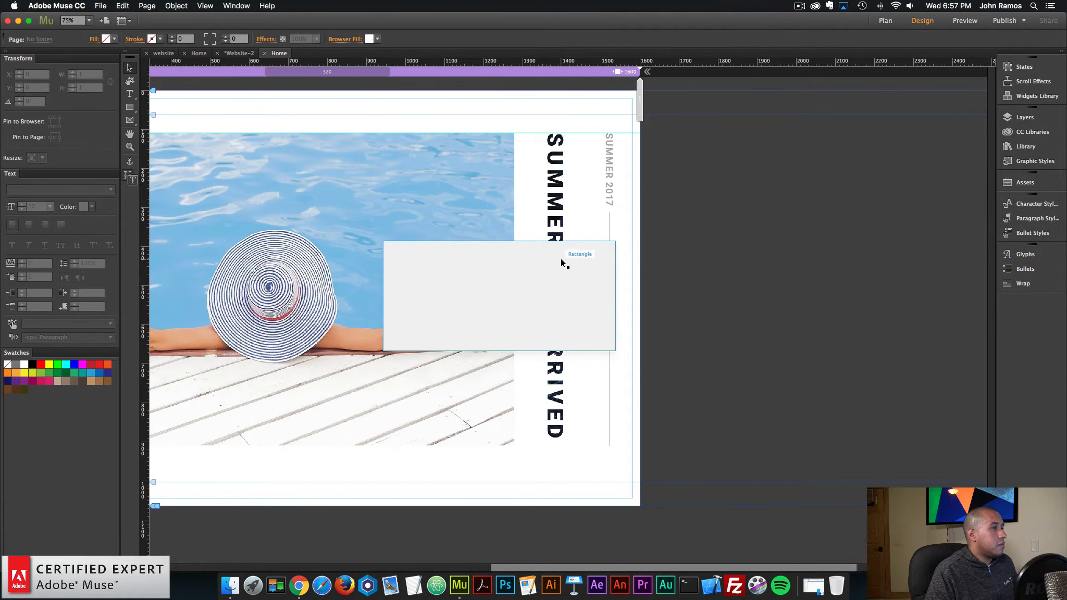
Step: Send the grey rectangle to the back, behind the pool image and the vertical headline
{"action": "left_click", "coordinate": [539, 268]}
{"action": "right_click", "coordinate": [512, 260]}
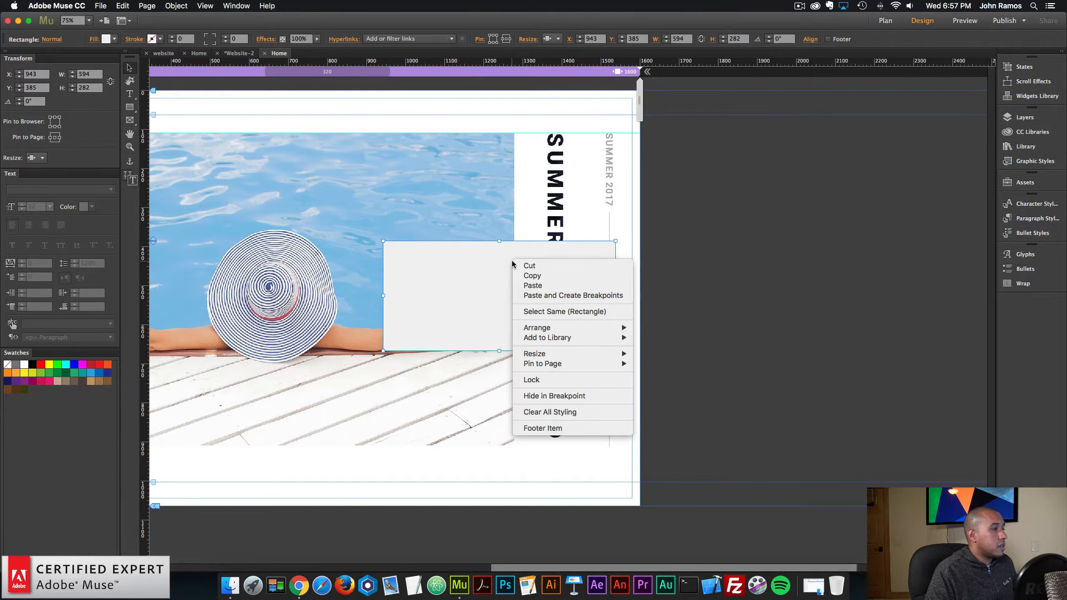
{"action": "mouse_move", "coordinate": [553, 327]}
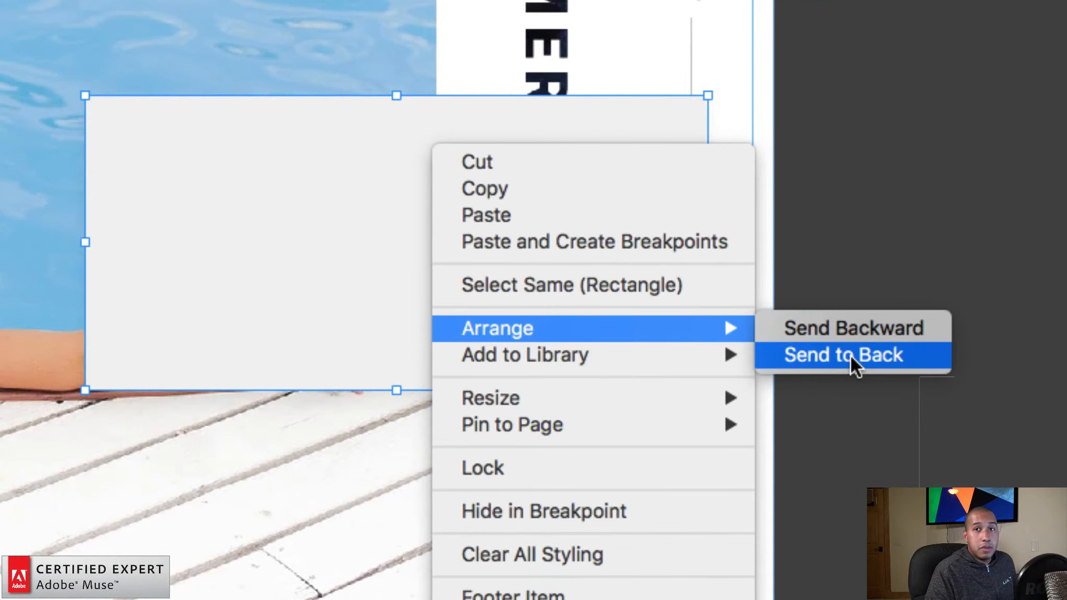
{"action": "left_click", "coordinate": [851, 356]}
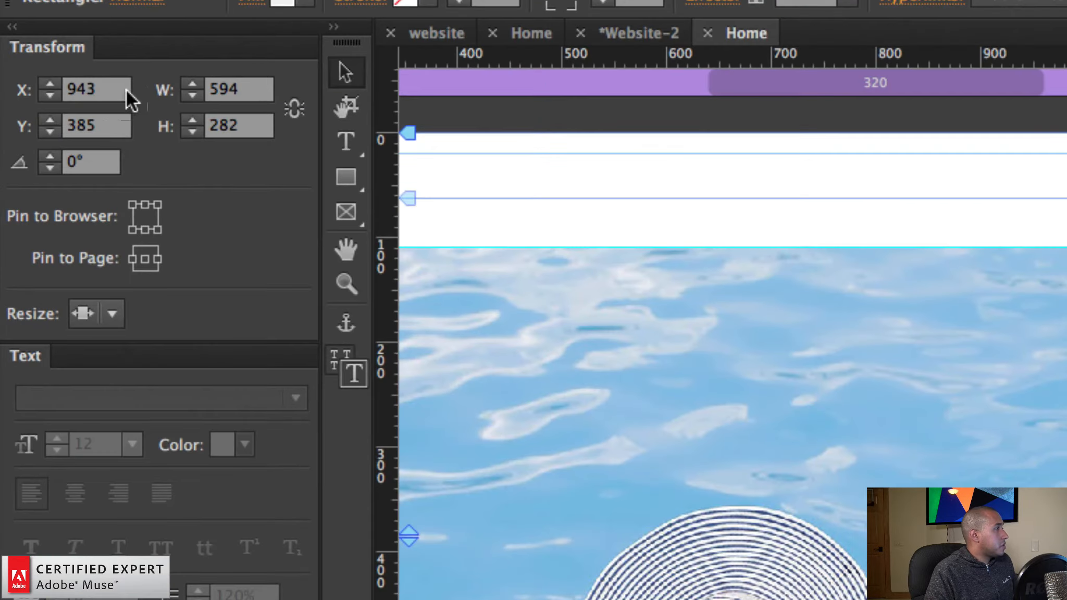
Step: Set the grey rectangle's X position to 870
{"action": "left_click", "coordinate": [37, 74]}
{"action": "type", "text": "87"}
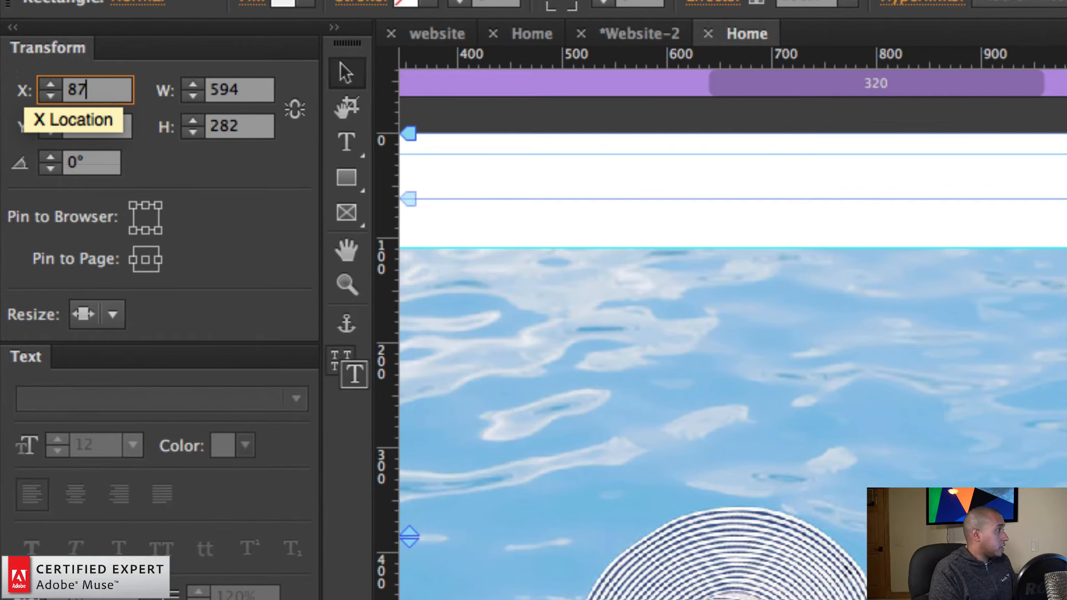
{"action": "type", "text": "0"}
{"action": "key", "text": "Return"}
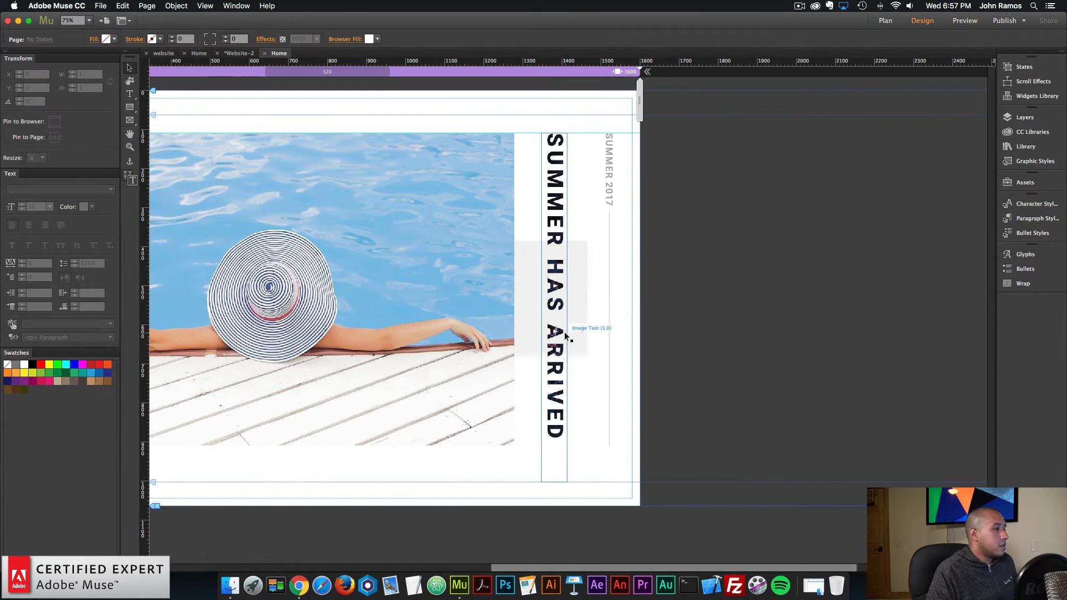
Step: Duplicate the grey rectangle and place the copy directly beneath the original, at X 870, Y 667
{"action": "left_click", "coordinate": [534, 272]}
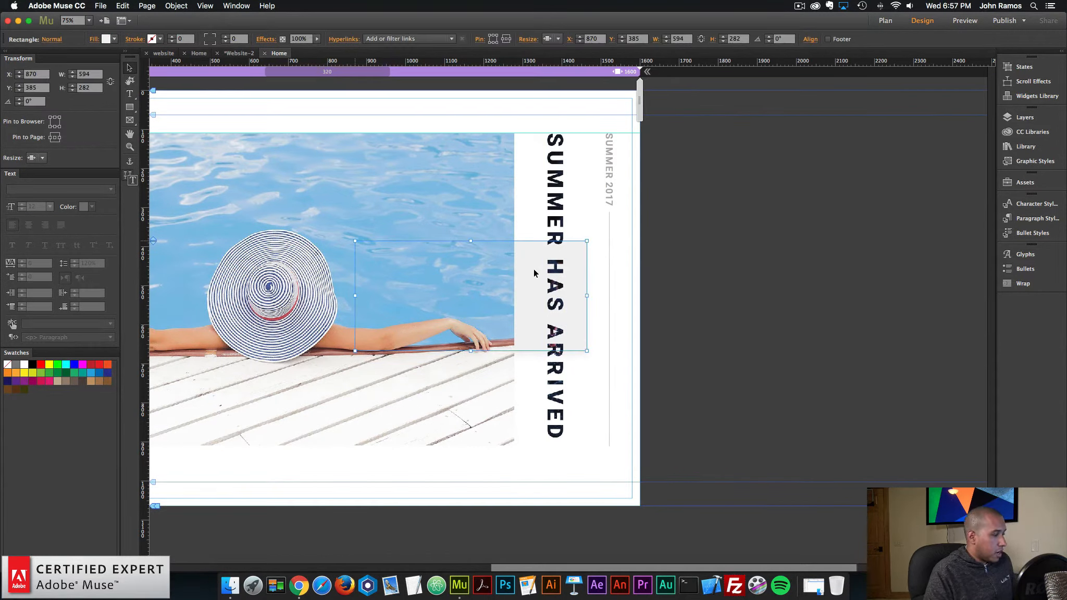
{"action": "key", "text": "super+v"}
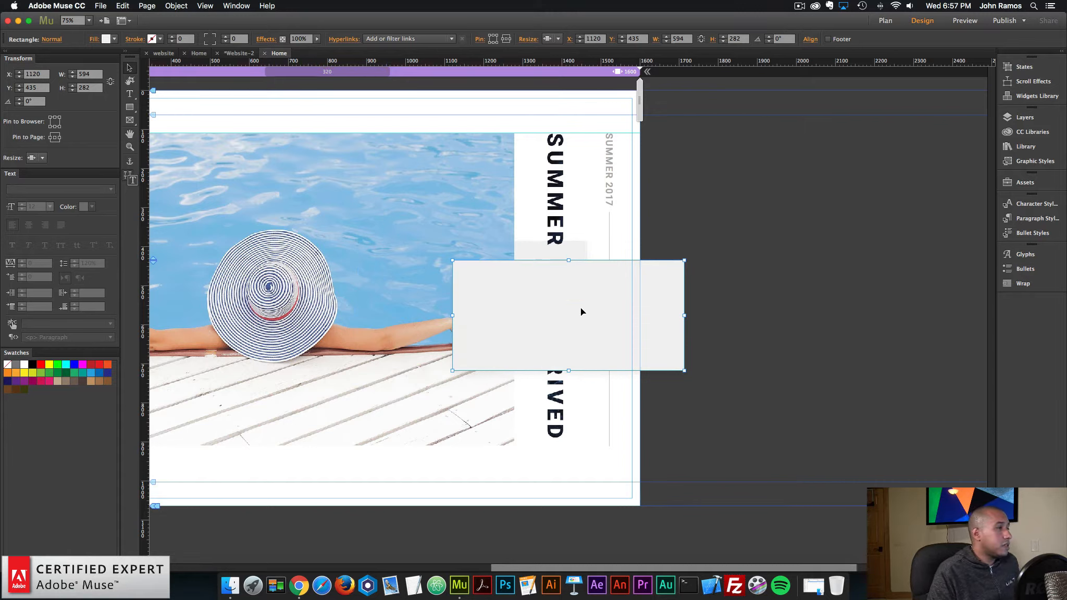
{"action": "left_click_drag", "start_coordinate": [581, 308], "coordinate": [534, 397]}
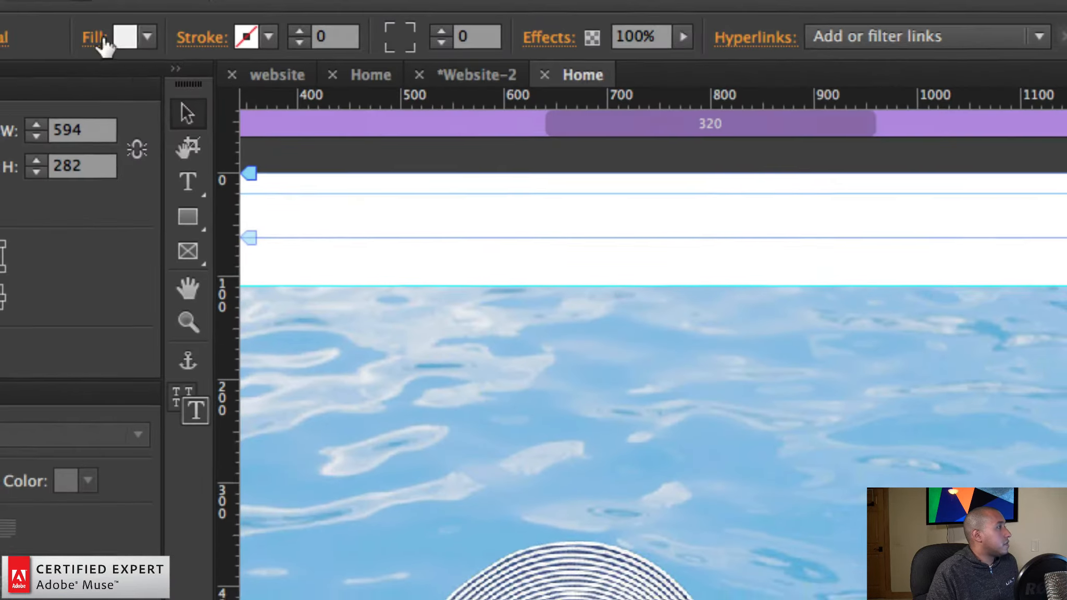
Step: Change the fill of the lower rectangle to white
{"action": "left_click", "coordinate": [114, 38]}
{"action": "left_click", "coordinate": [245, 53]}
{"action": "left_click", "coordinate": [574, 313]}
{"action": "left_click", "coordinate": [541, 259]}
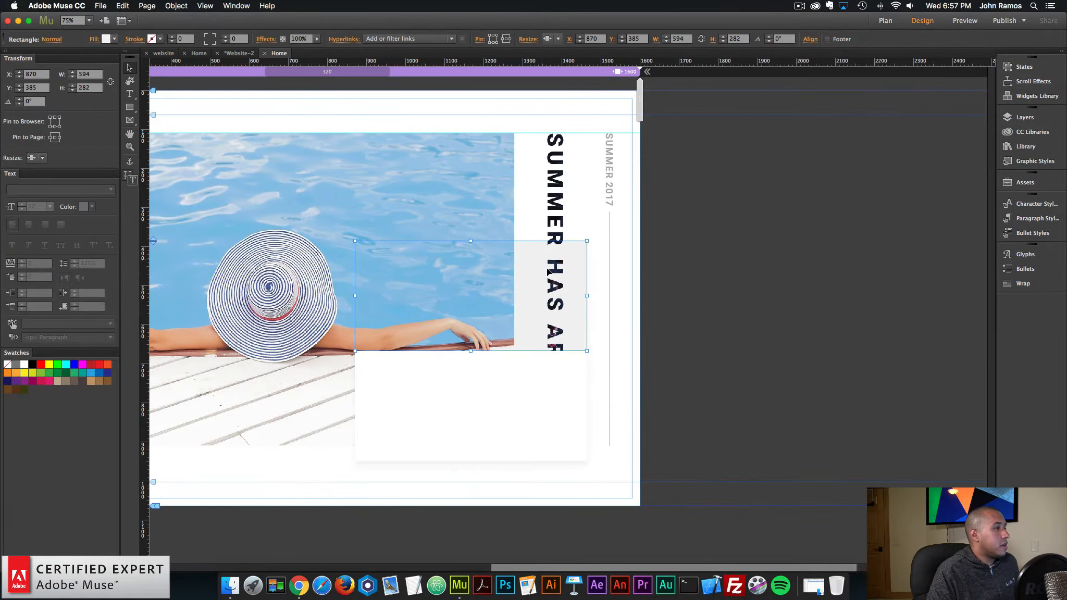
{"action": "left_click", "coordinate": [559, 423]}
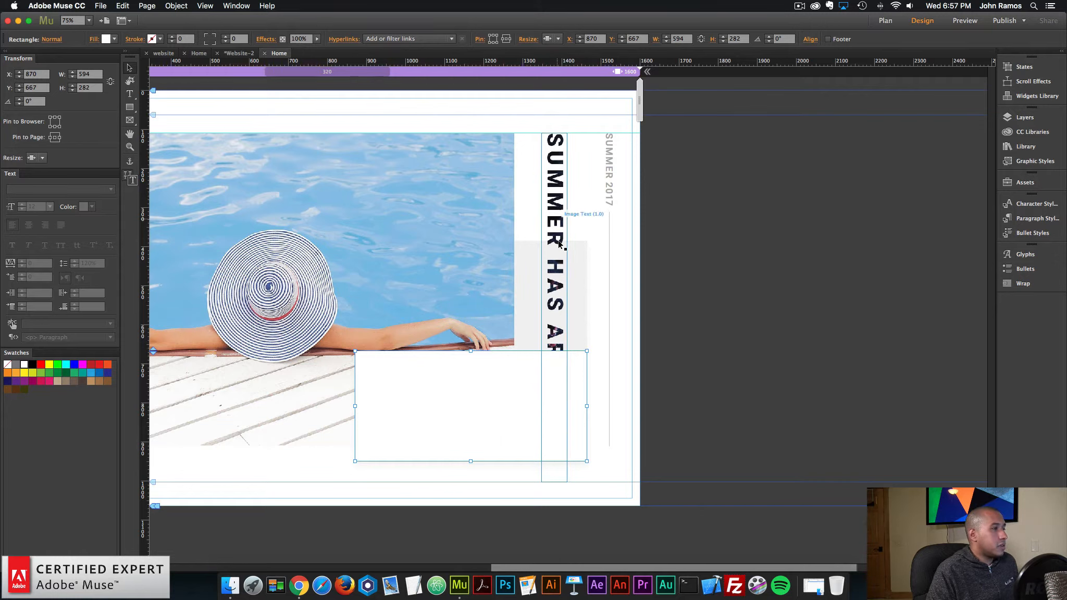
Step: Bring the vertical "SUMMER HAS ARRIVED" headline to the front, above the white rectangle
{"action": "left_click", "coordinate": [552, 227]}
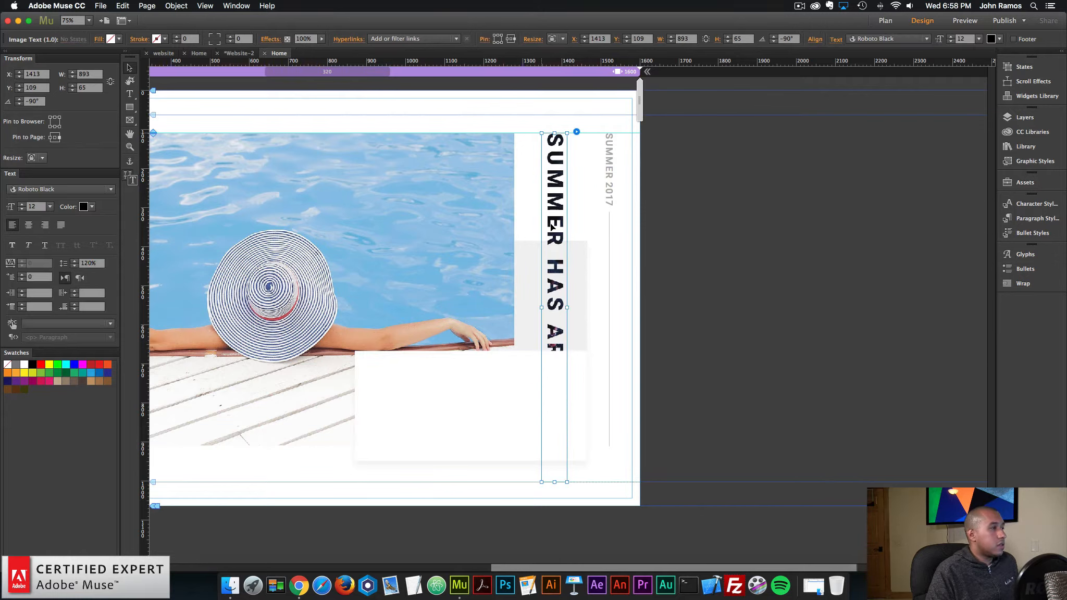
{"action": "right_click", "coordinate": [555, 181]}
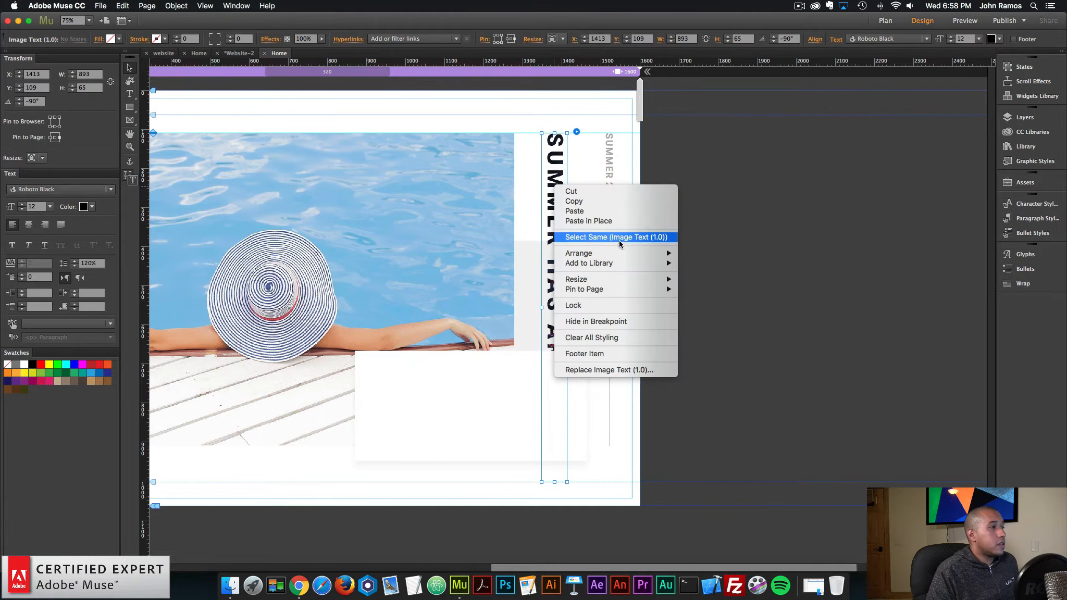
{"action": "mouse_move", "coordinate": [625, 240]}
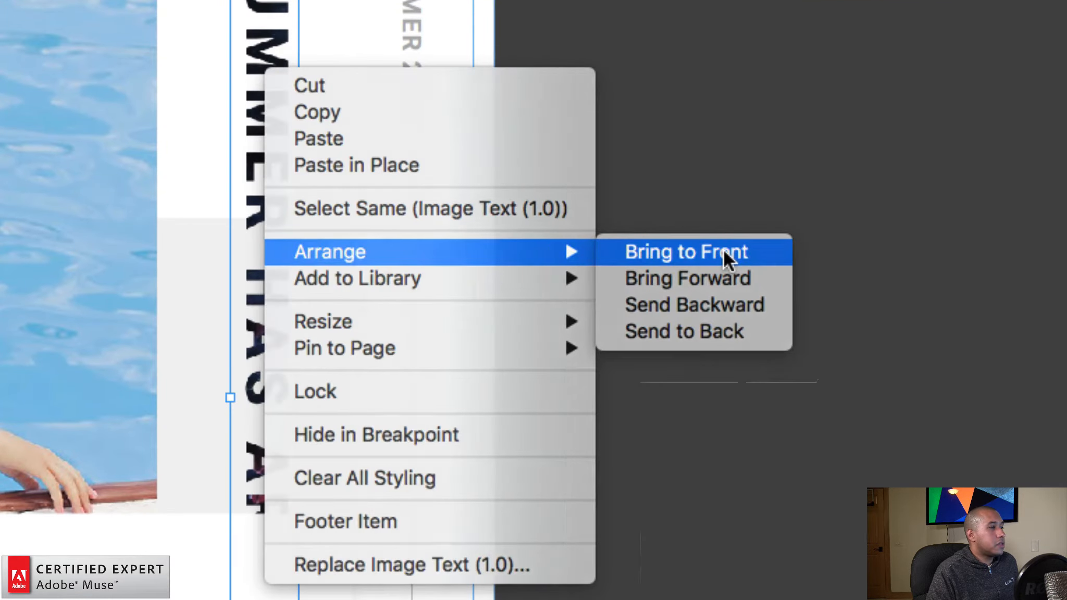
{"action": "left_click", "coordinate": [723, 248]}
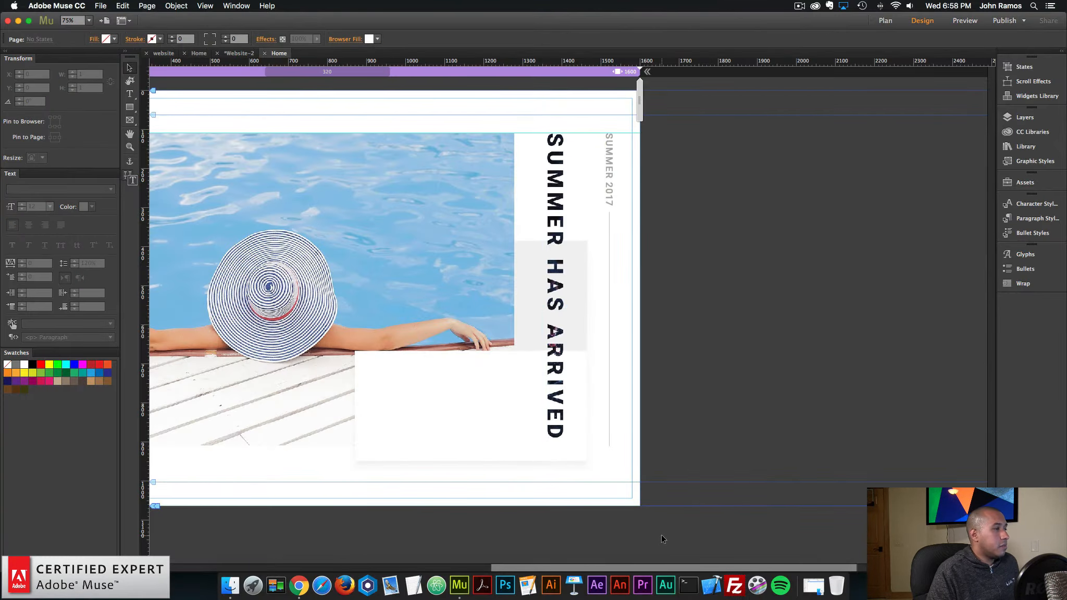
Step: Compare the grey and white rectangles with the text box on the BLUESKY reference page in the browser
{"action": "left_click", "coordinate": [300, 584]}
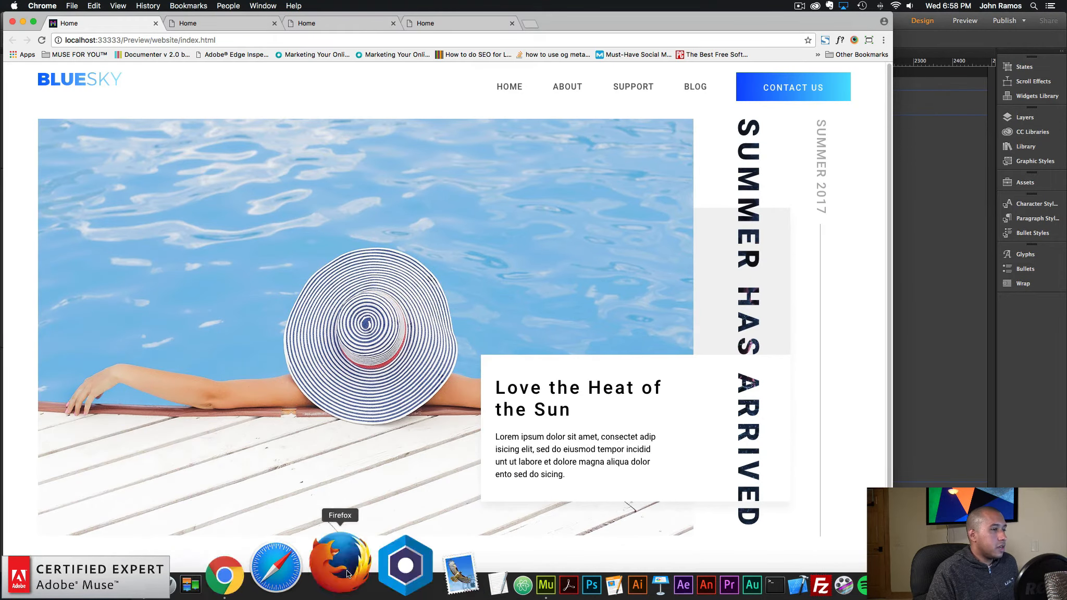
{"action": "left_click", "coordinate": [460, 585]}
{"action": "left_click", "coordinate": [528, 287]}
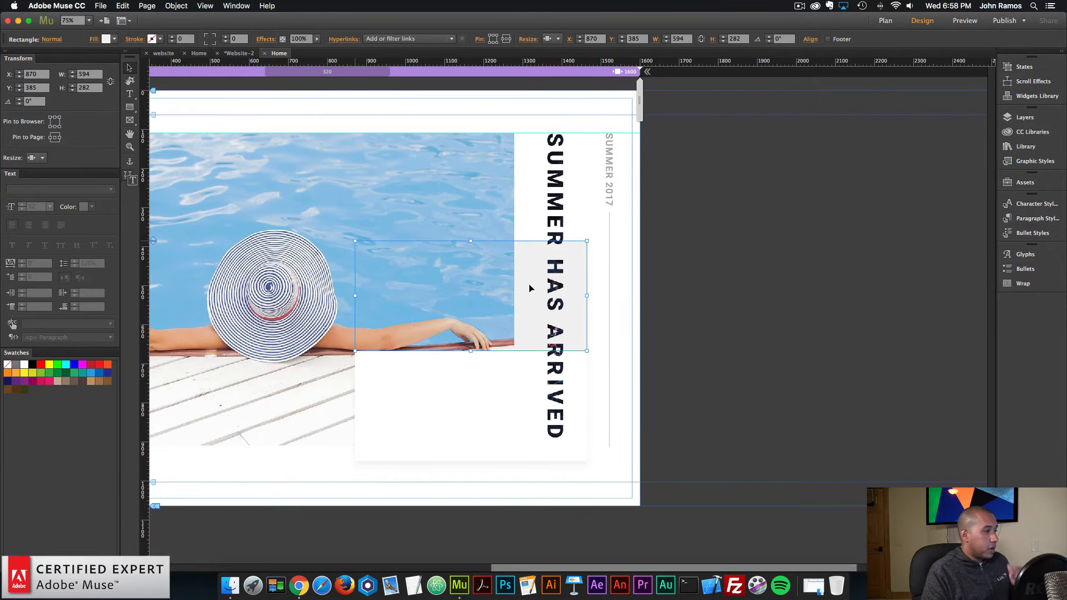
{"action": "left_click_drag", "start_coordinate": [528, 285], "coordinate": [514, 392]}
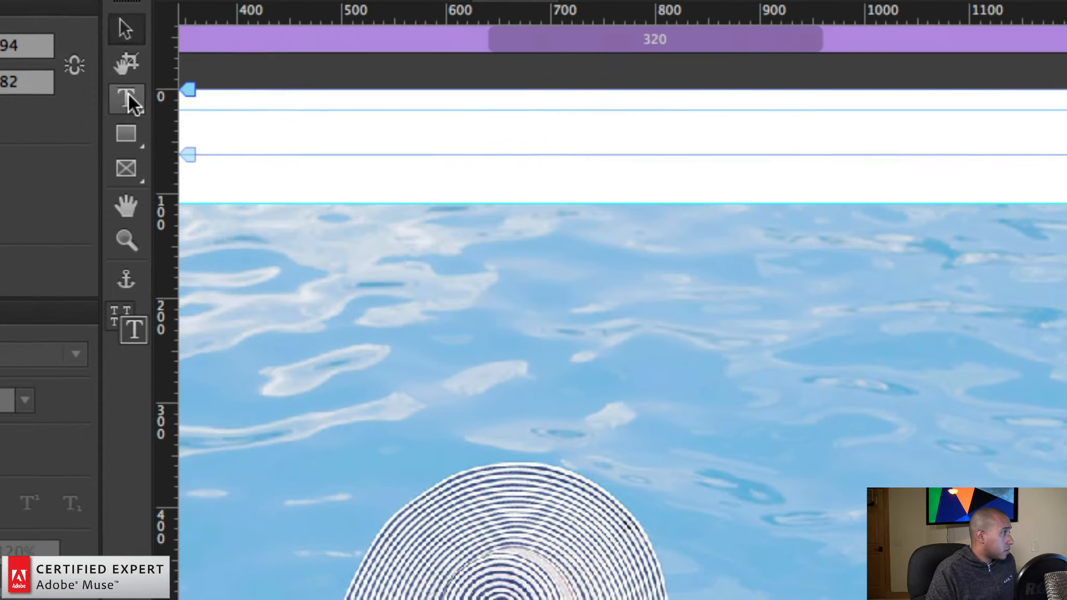
Step: Draw a text frame about 418 × 112 px inside the upper part of the white rectangle
{"action": "left_click", "coordinate": [131, 93]}
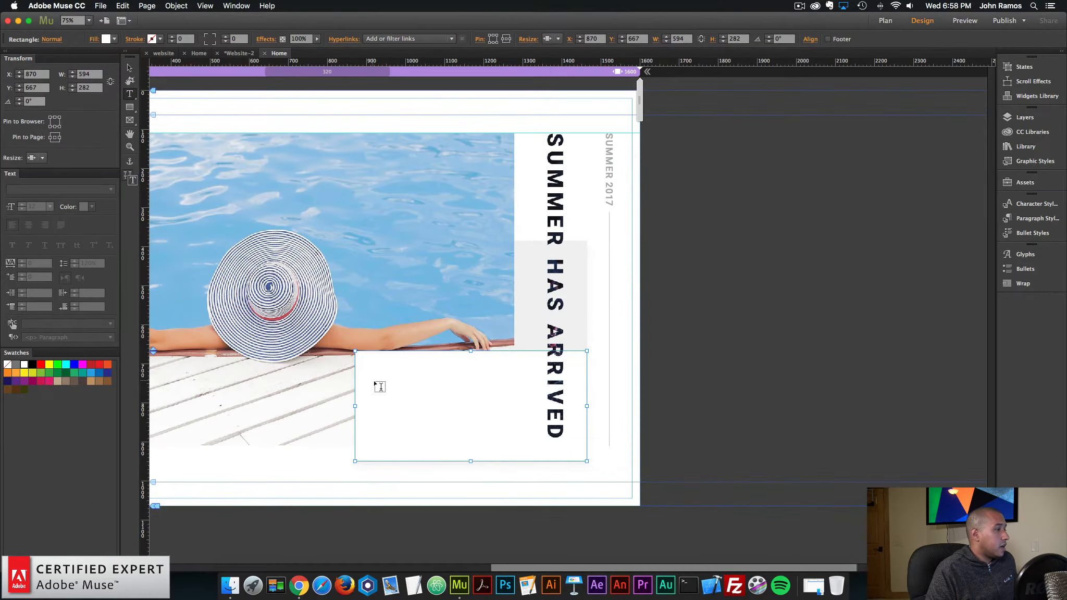
{"action": "left_click_drag", "start_coordinate": [372, 362], "coordinate": [535, 406]}
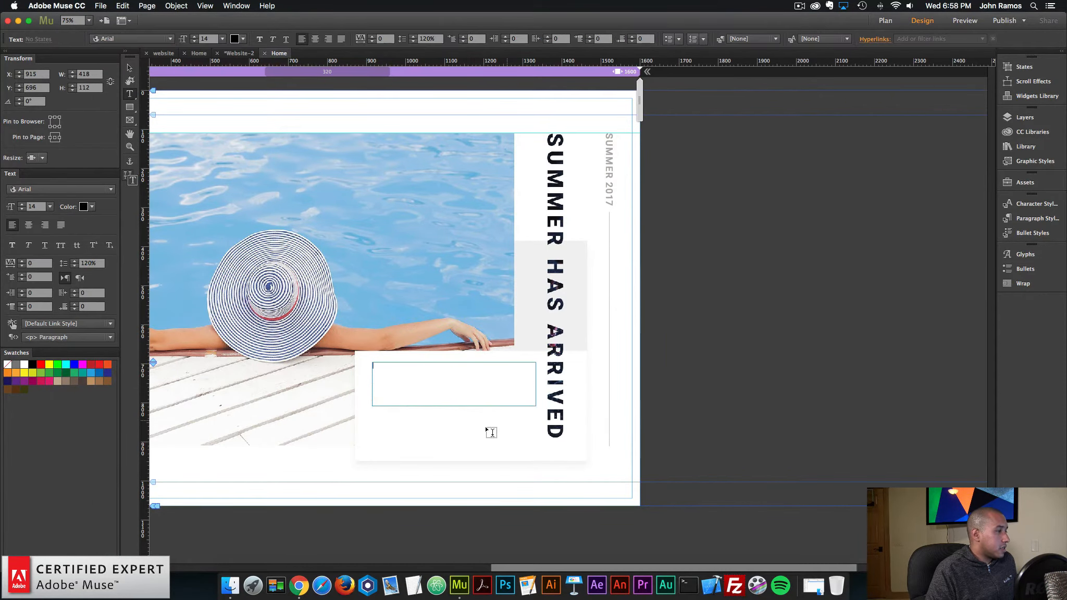
{"action": "left_click", "coordinate": [902, 318]}
{"action": "key", "text": "Escape"}
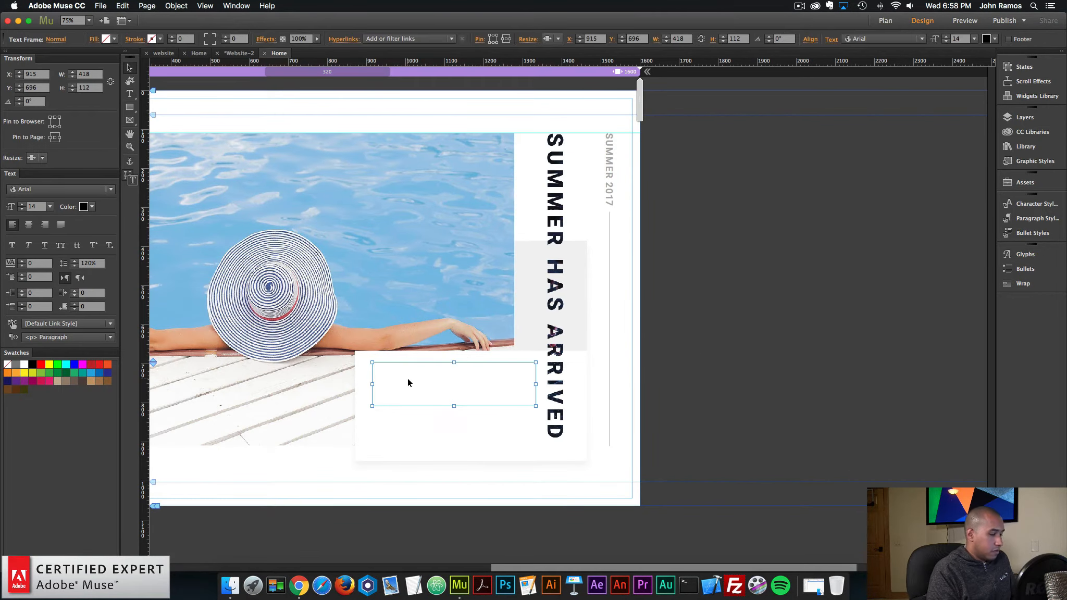
Step: Enter the heading "Love the Heat of the Sun" in the new text frame
{"action": "key", "text": "super+equal"}
{"action": "key", "text": "super+equal"}
{"action": "double_click", "coordinate": [474, 326]}
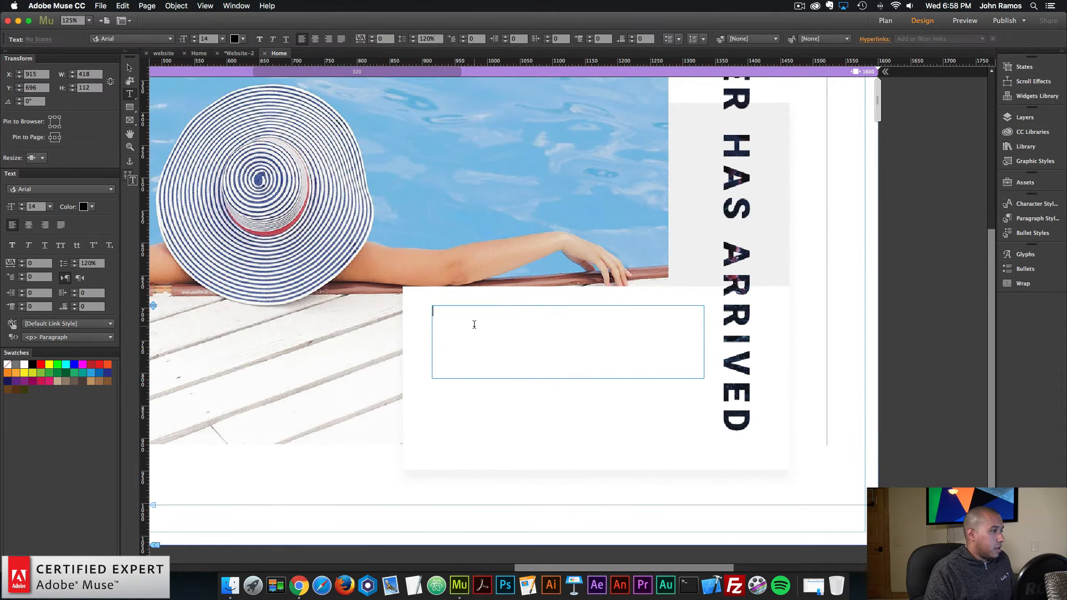
{"action": "type", "text": "LOVE"}
{"action": "key", "text": "BackSpace"}
{"action": "key", "text": "BackSpace"}
{"action": "key", "text": "BackSpace"}
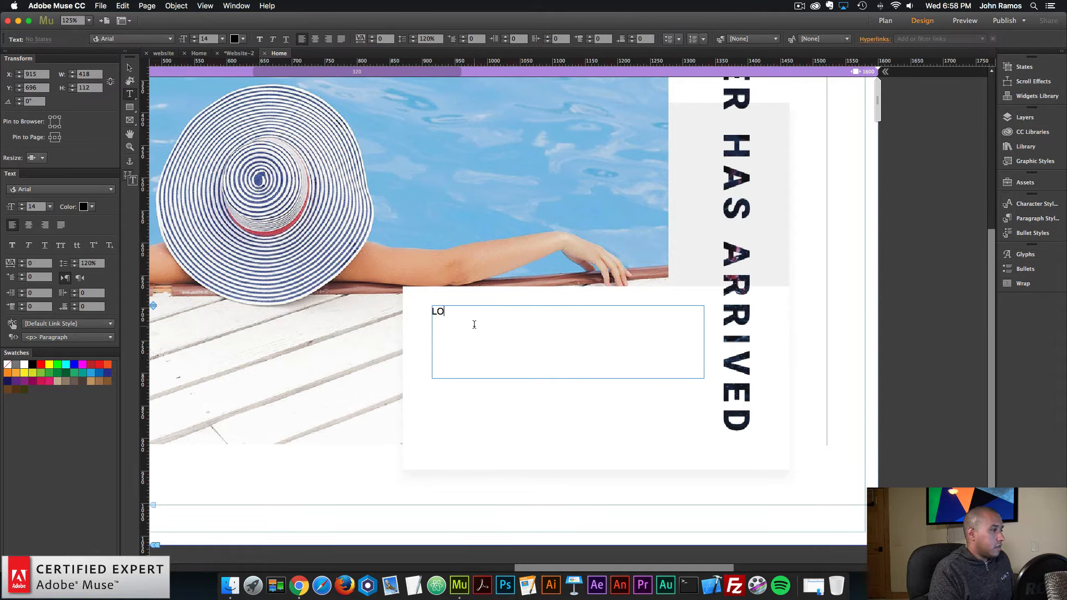
{"action": "type", "text": "Love the Heat of the Sun"}
Step: Set the font of the whole "Love the Heat of the Sun" heading to the web font Roboto Medium
{"action": "key", "text": "super+a"}
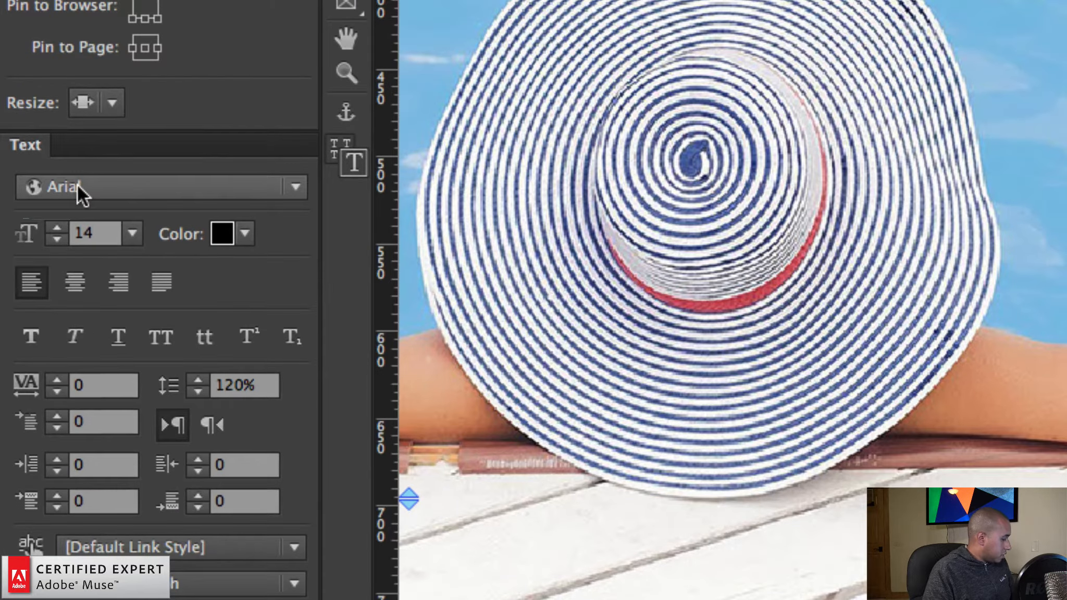
{"action": "left_click", "coordinate": [30, 191]}
{"action": "type", "text": "r"}
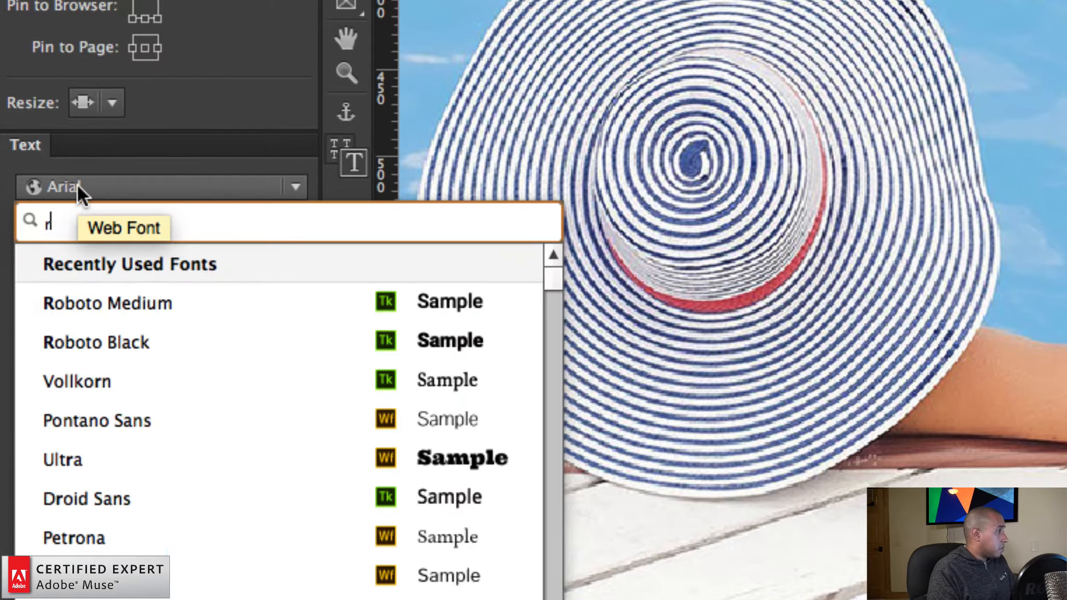
{"action": "type", "text": "oboto medium"}
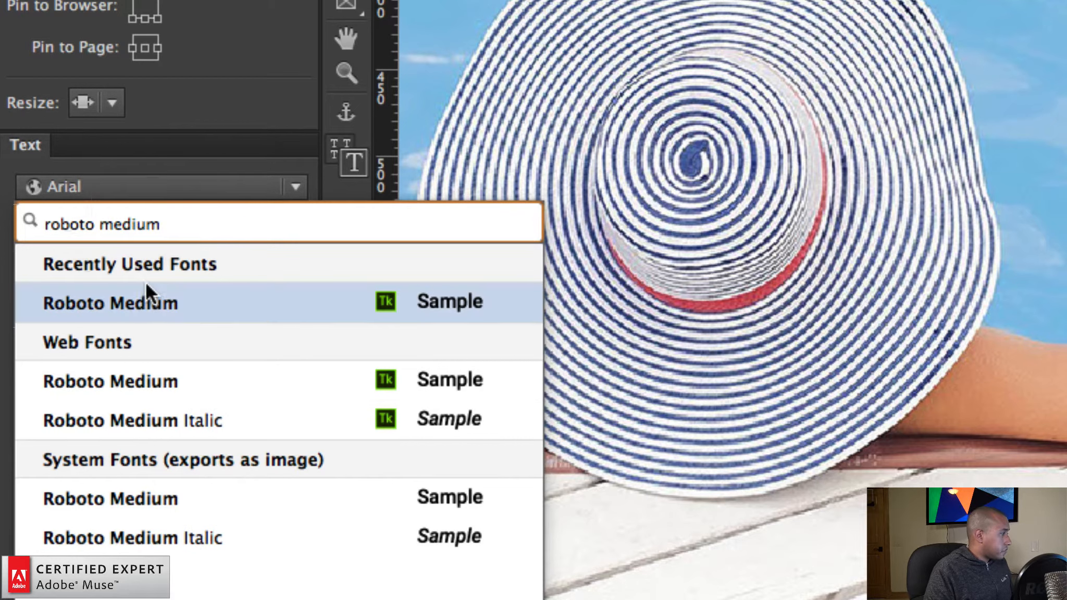
{"action": "left_click", "coordinate": [147, 286]}
Step: Set the heading's font size to 35 and its tracking to 4
{"action": "double_click", "coordinate": [83, 233]}
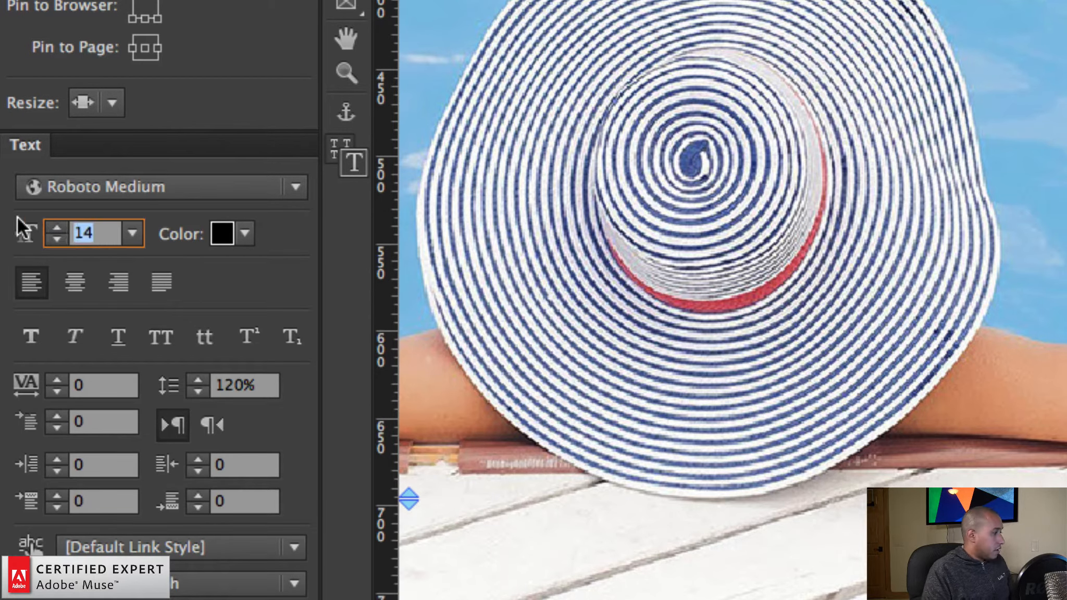
{"action": "type", "text": "35"}
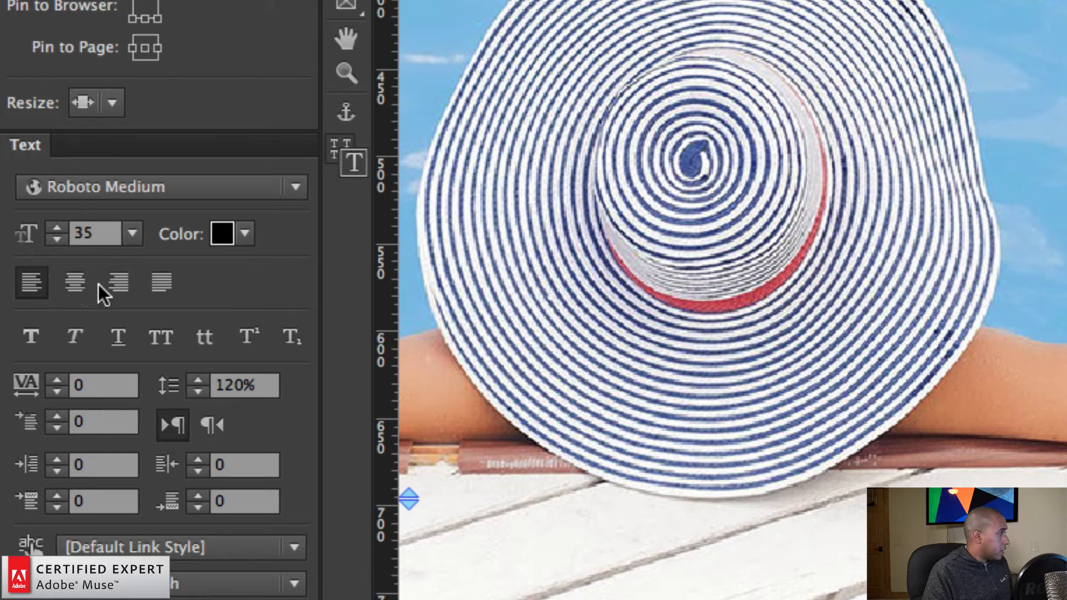
{"action": "left_click", "coordinate": [109, 382]}
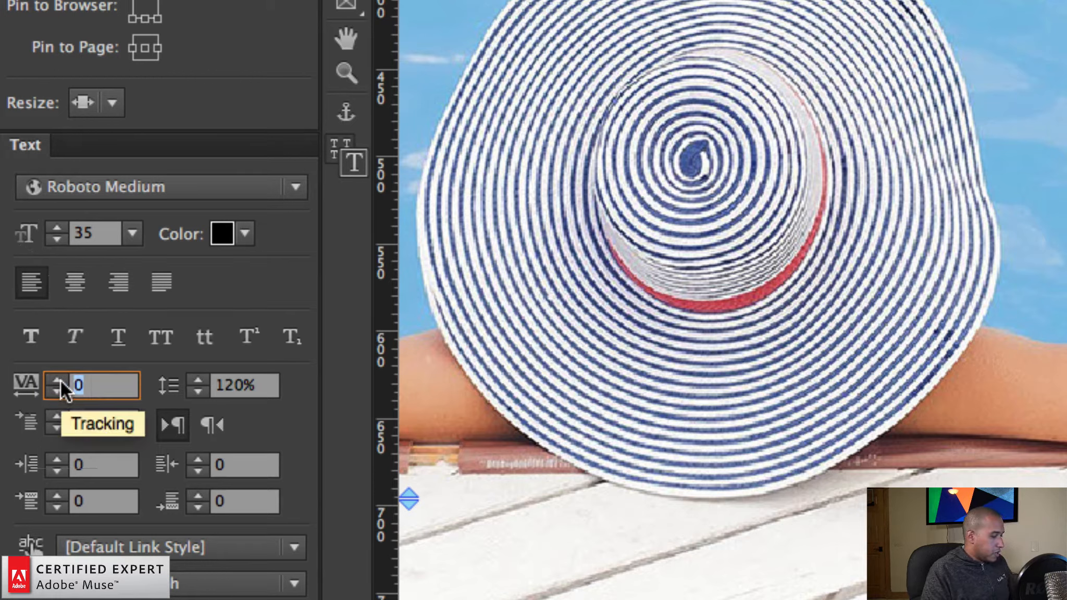
{"action": "type", "text": "4"}
{"action": "key", "text": "Return"}
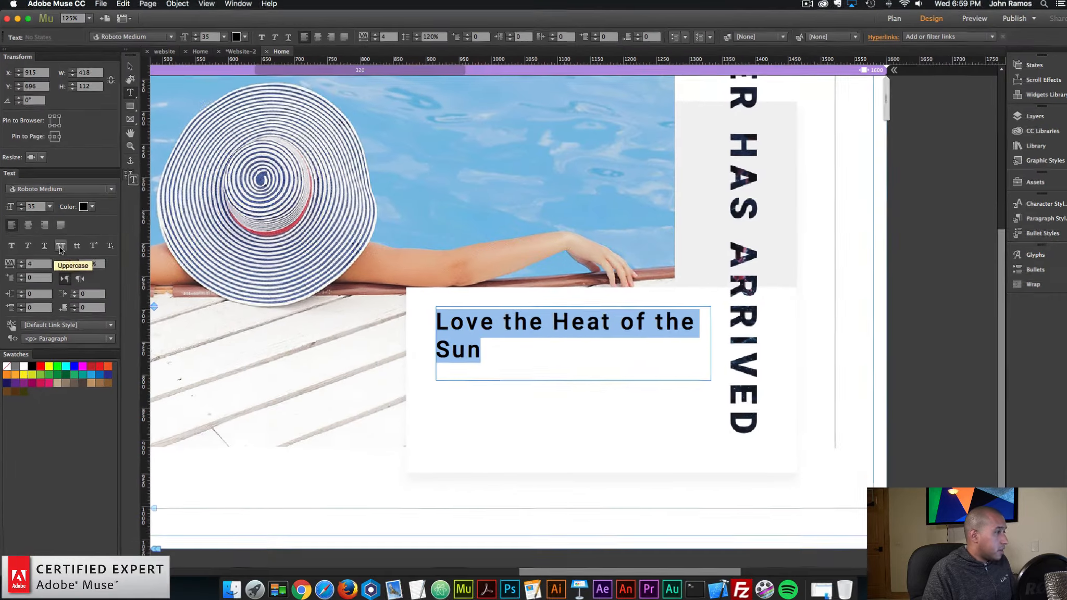
Step: Shift the heading's text frame closer to the white rectangle's left edge, at X 898
{"action": "left_click", "coordinate": [130, 68]}
{"action": "left_click_drag", "start_coordinate": [519, 328], "coordinate": [507, 328]}
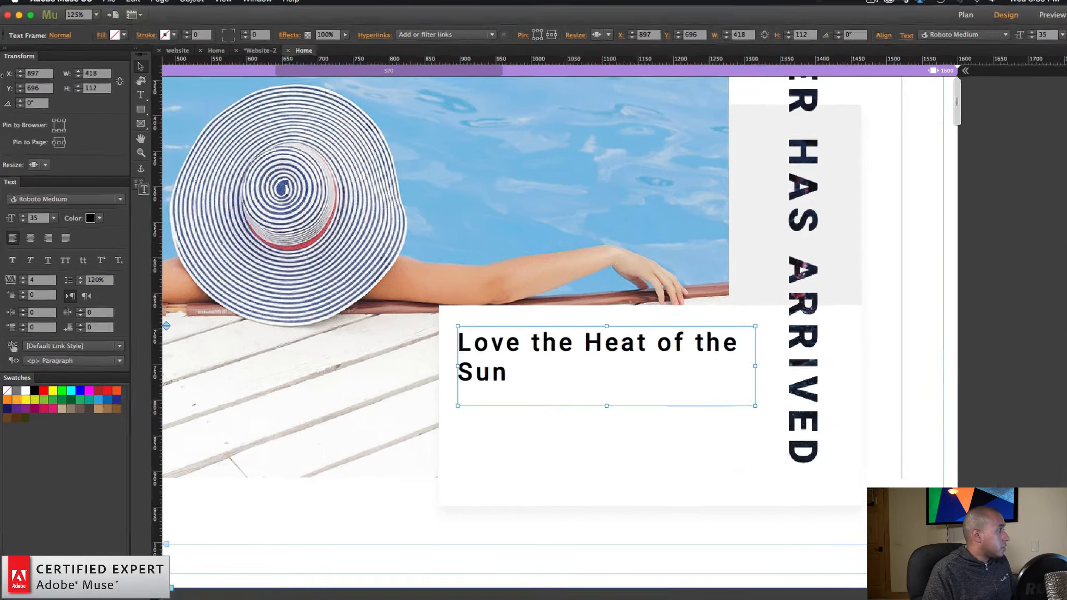
{"action": "left_click", "coordinate": [36, 74]}
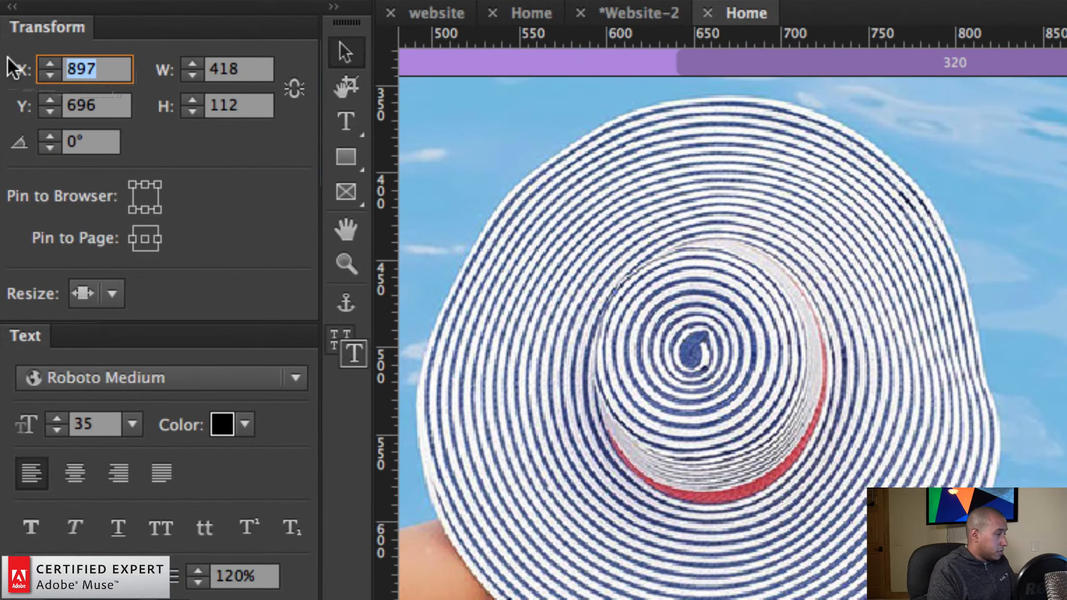
{"action": "type", "text": "9"}
{"action": "type", "text": "98"}
{"action": "key", "text": "Return"}
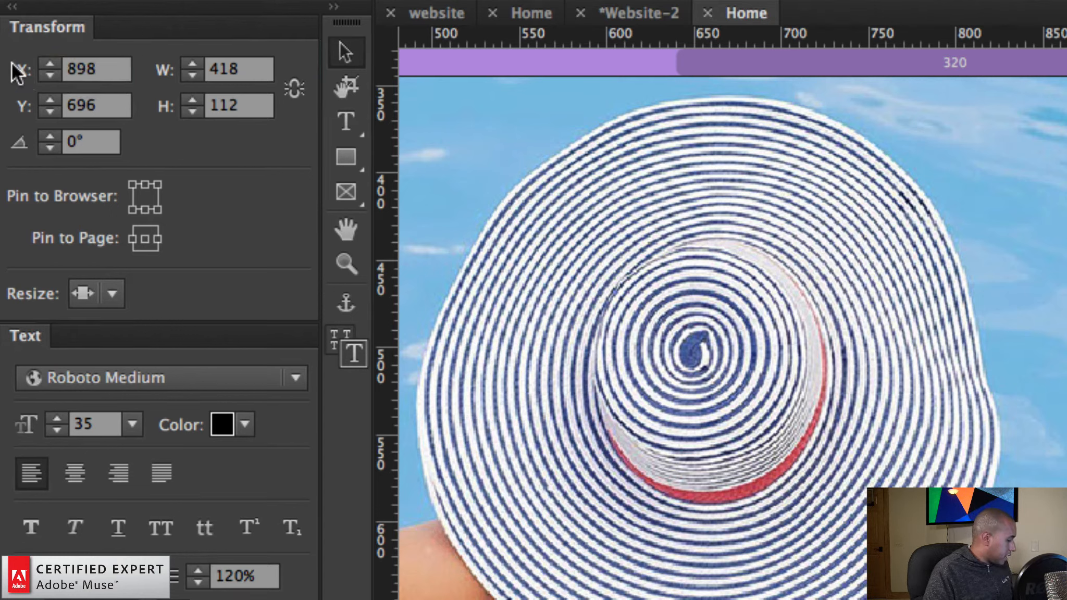
Step: Set the heading frame's Y position to 604
{"action": "left_click", "coordinate": [100, 105]}
{"action": "type", "text": "6"}
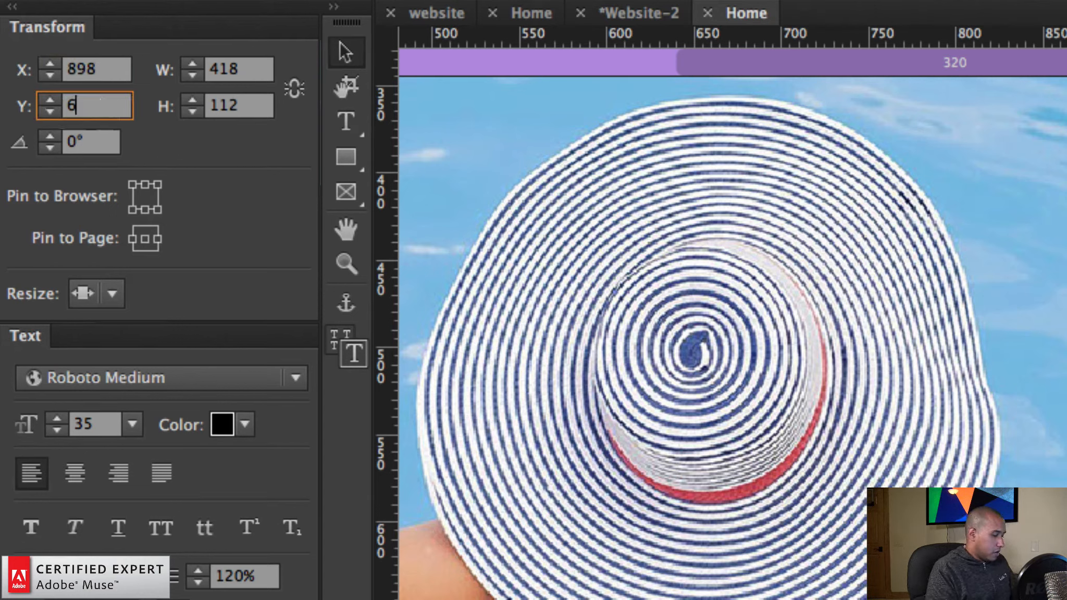
{"action": "type", "text": "04"}
{"action": "key", "text": "Return"}
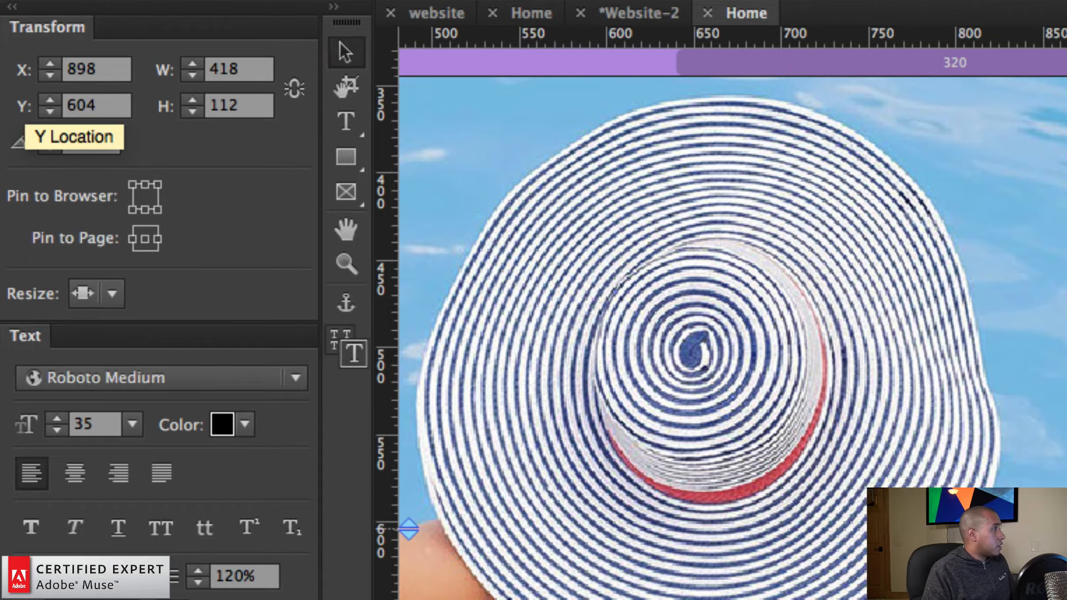
Step: Reposition the heading frame near the top of the white rectangle, at X 898, Y 690
{"action": "left_click_drag", "start_coordinate": [451, 272], "coordinate": [451, 332]}
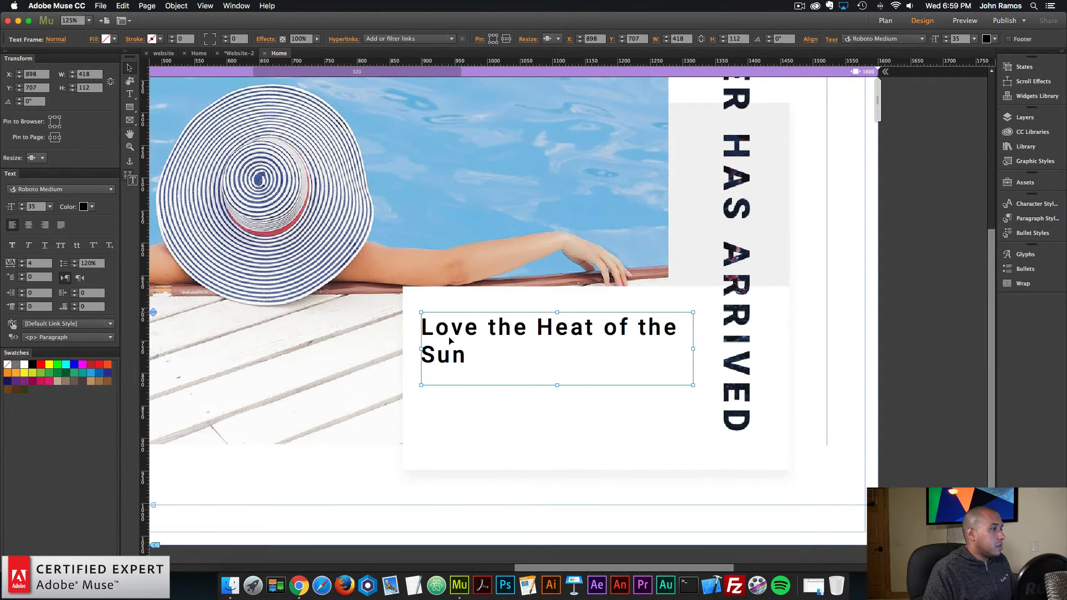
{"action": "left_click", "coordinate": [908, 347]}
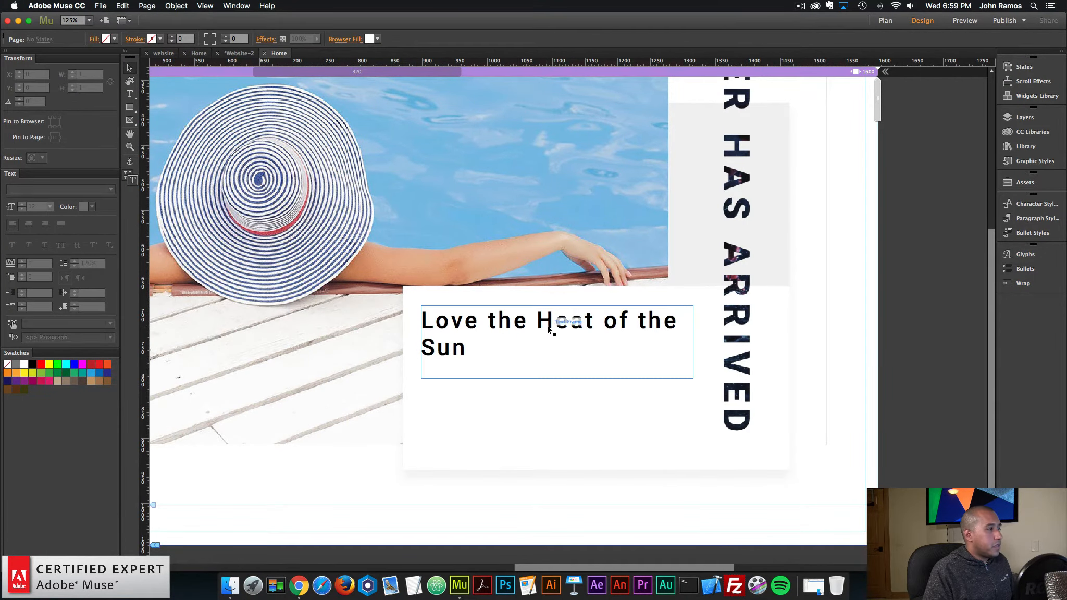
{"action": "left_click_drag", "start_coordinate": [549, 328], "coordinate": [547, 326]}
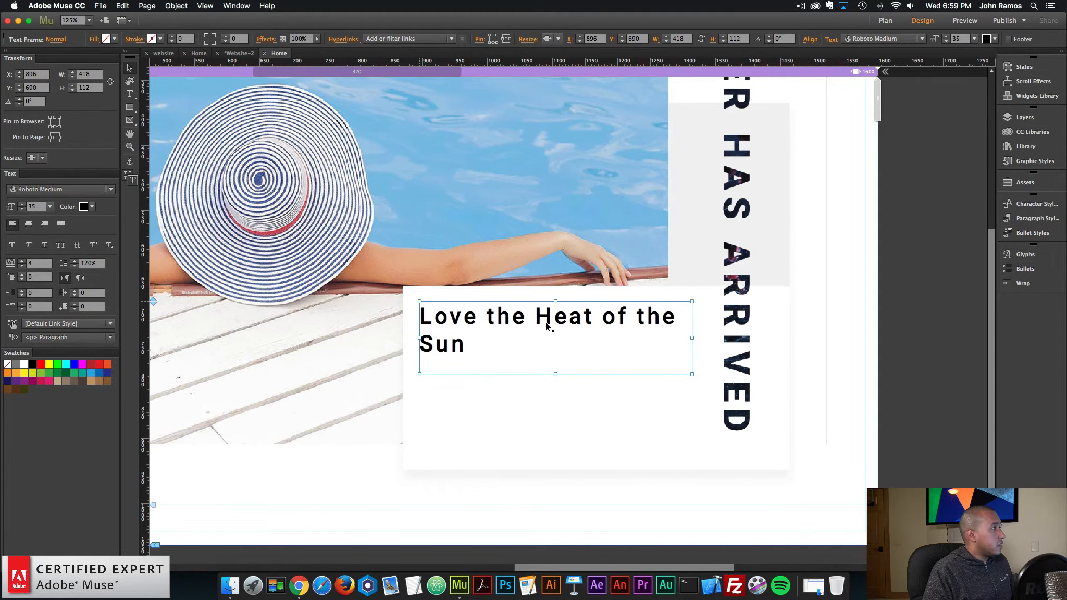
{"action": "left_click", "coordinate": [45, 76]}
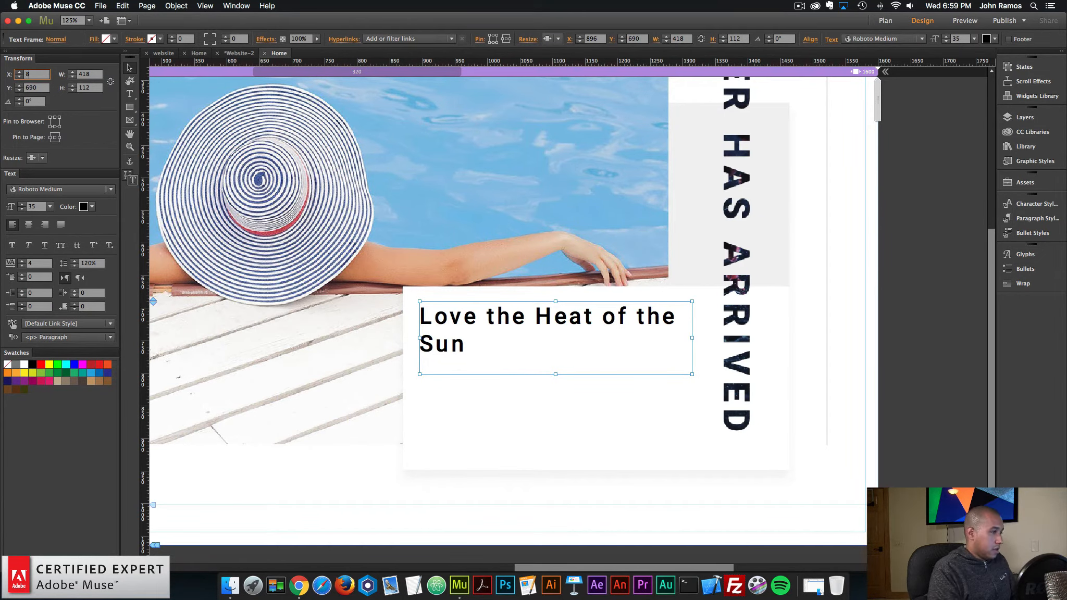
{"action": "type", "text": "898"}
{"action": "key", "text": "Return"}
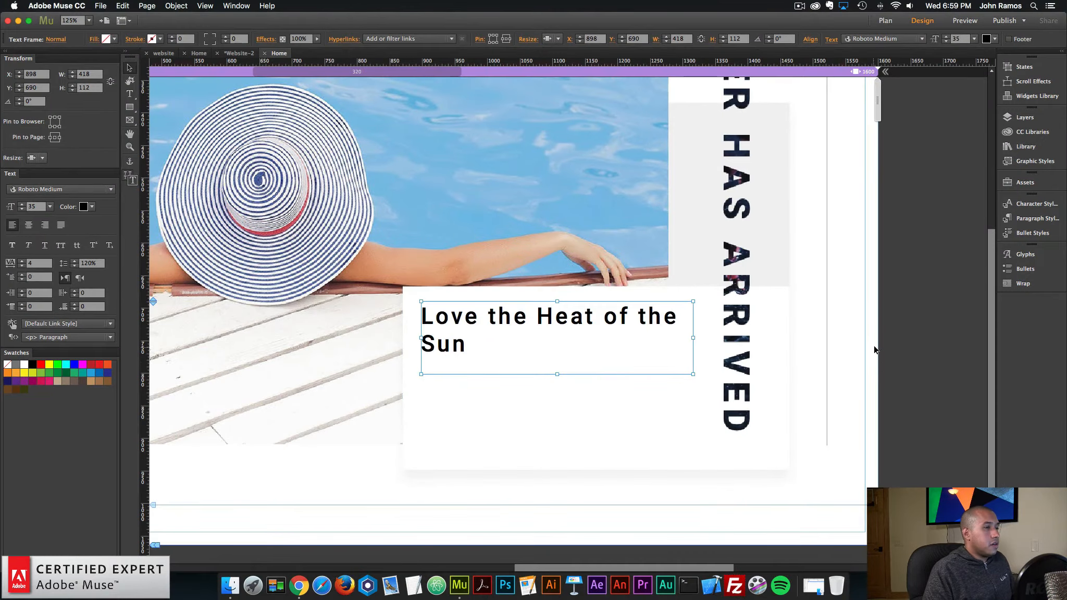
{"action": "left_click", "coordinate": [875, 350]}
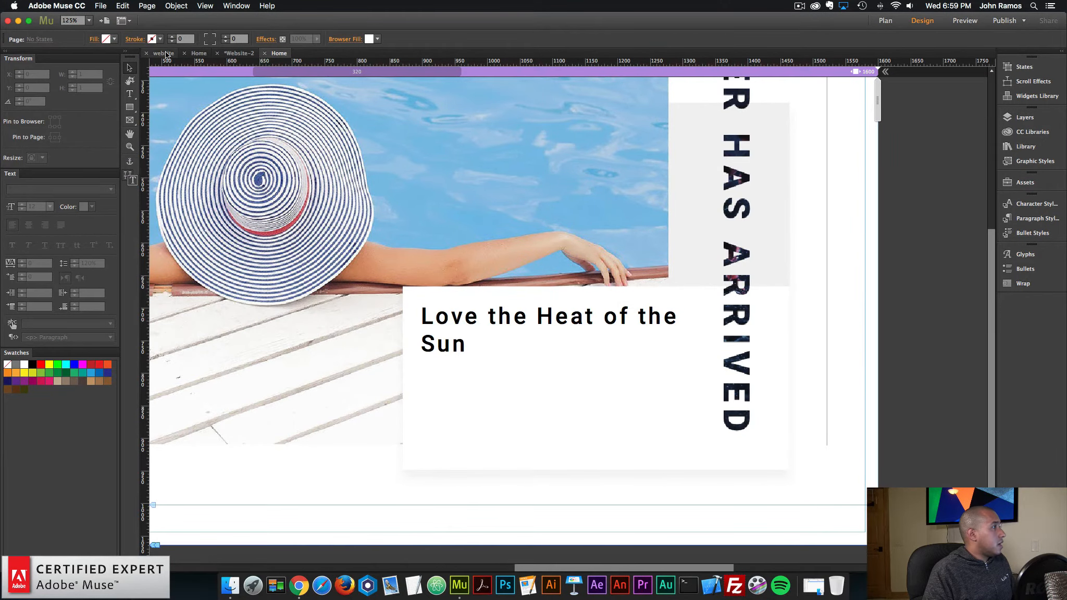
Step: Copy the Lorem ipsum paragraph from the finished BLUESKY Home page and place it beneath the heading at X 898, Y 796
{"action": "left_click", "coordinate": [199, 53]}
{"action": "left_click", "coordinate": [676, 377]}
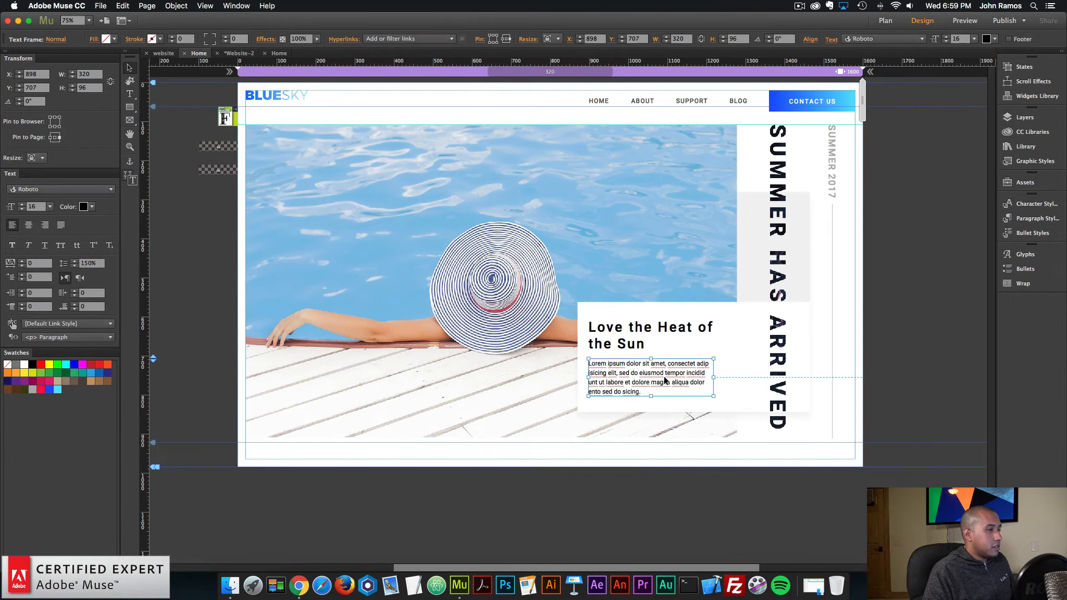
{"action": "left_click", "coordinate": [279, 54]}
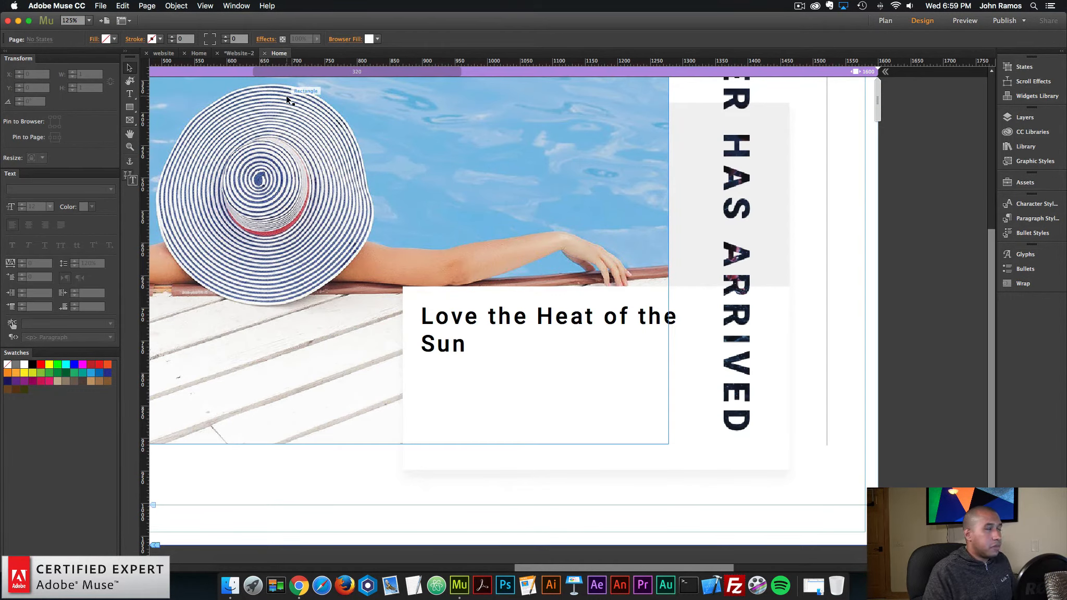
{"action": "key", "text": "super+v"}
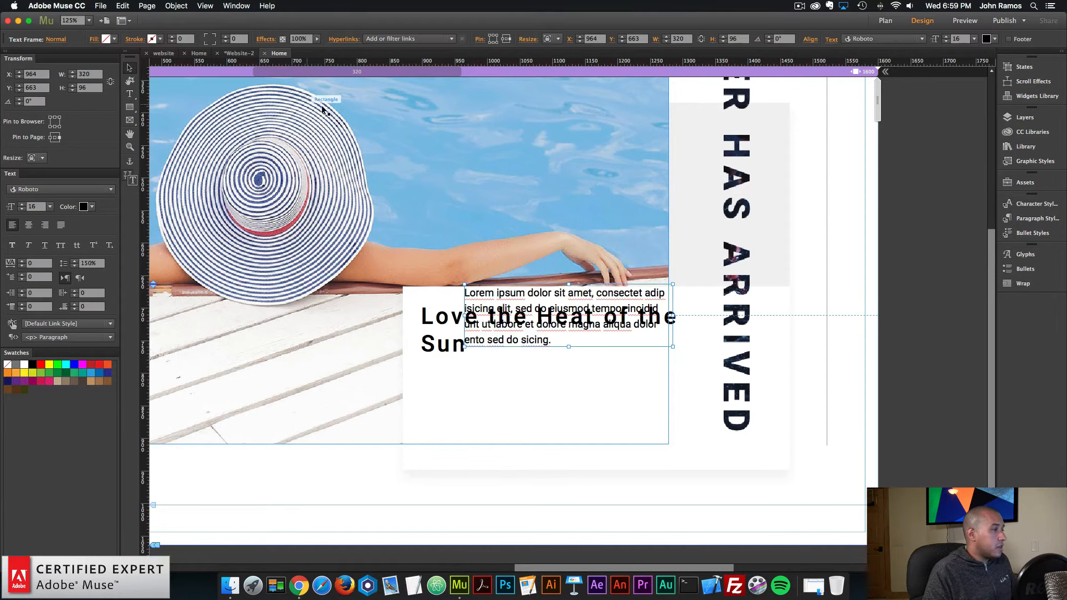
{"action": "left_click_drag", "start_coordinate": [528, 317], "coordinate": [485, 385]}
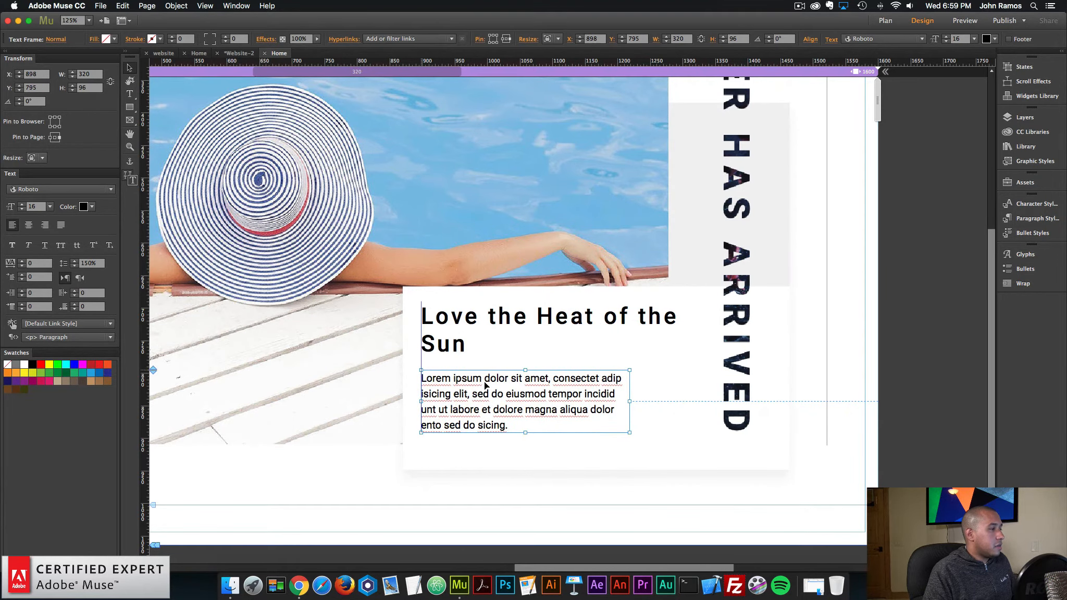
{"action": "left_click", "coordinate": [960, 418]}
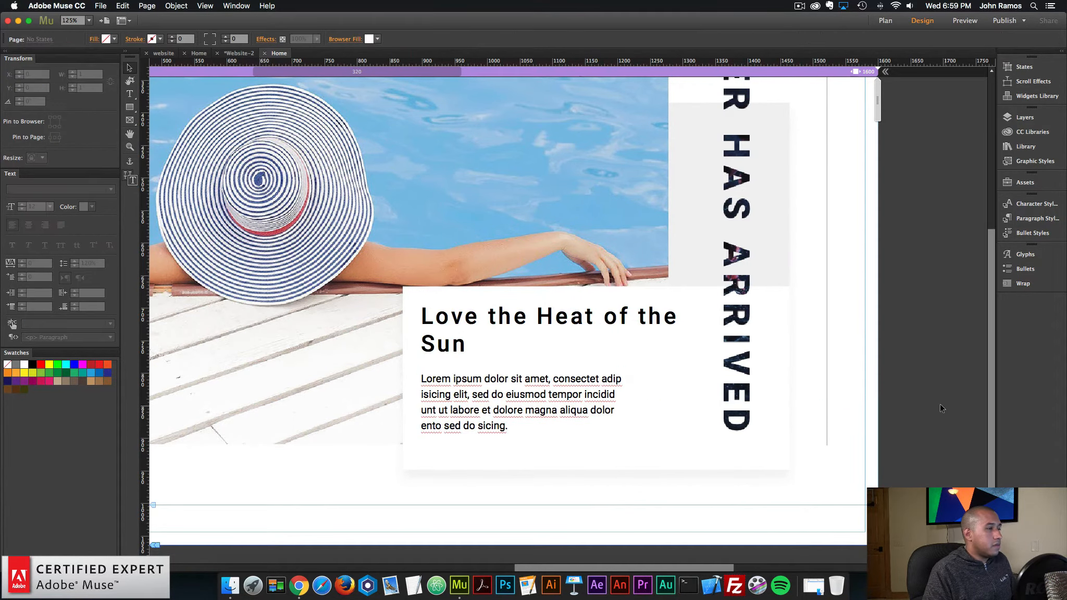
{"action": "left_click", "coordinate": [573, 417]}
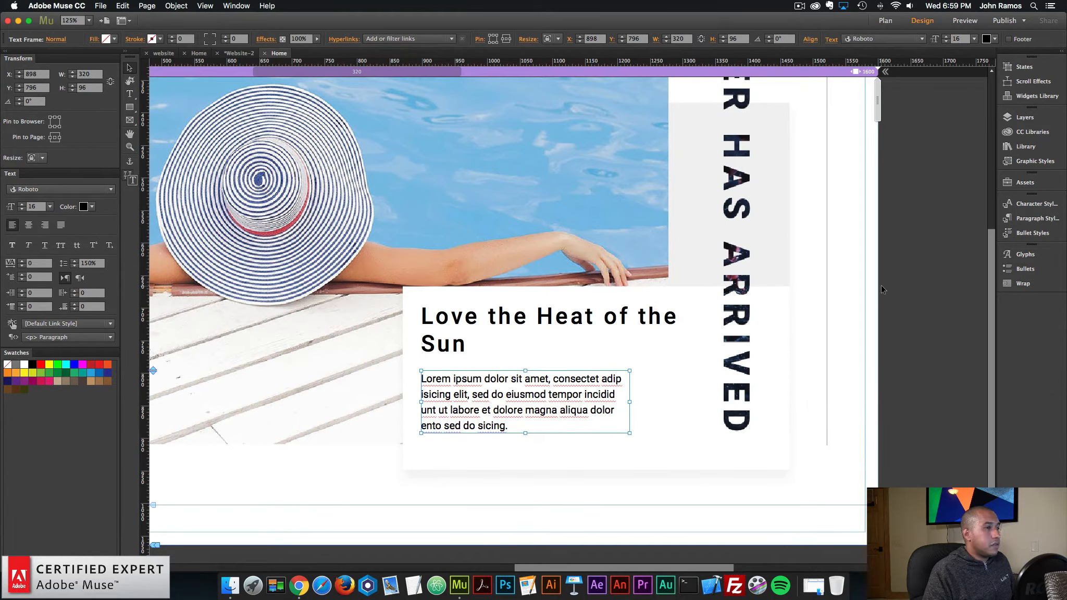
{"action": "left_click", "coordinate": [678, 375]}
{"action": "left_click", "coordinate": [890, 202]}
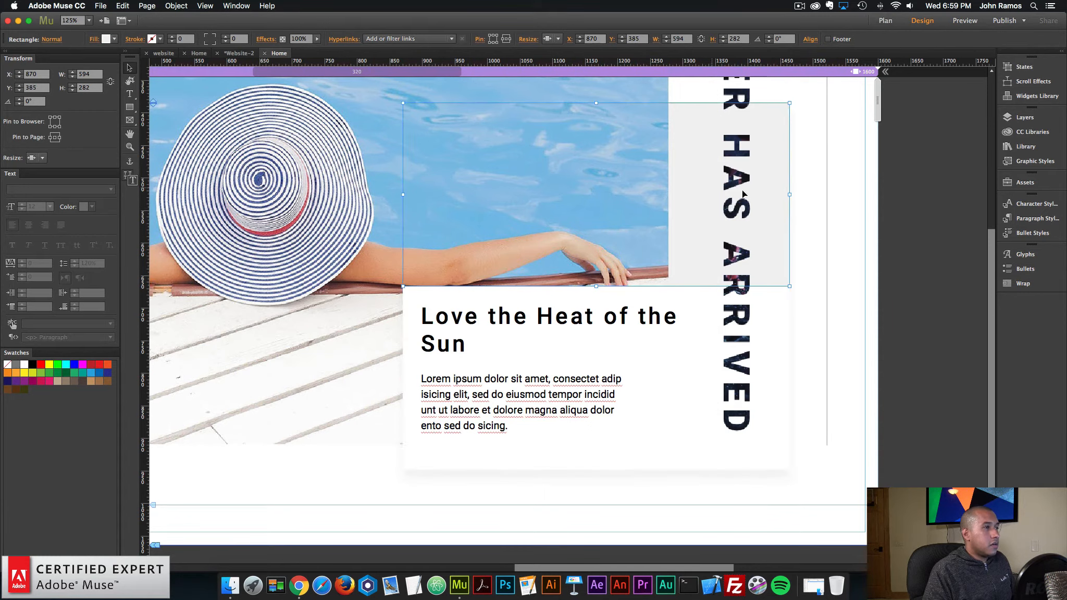
Step: Preview the current page in the browser
{"action": "key", "text": "super+minus"}
{"action": "key", "text": "super+minus"}
{"action": "key", "text": "super+minus"}
{"action": "left_click", "coordinate": [98, 6]}
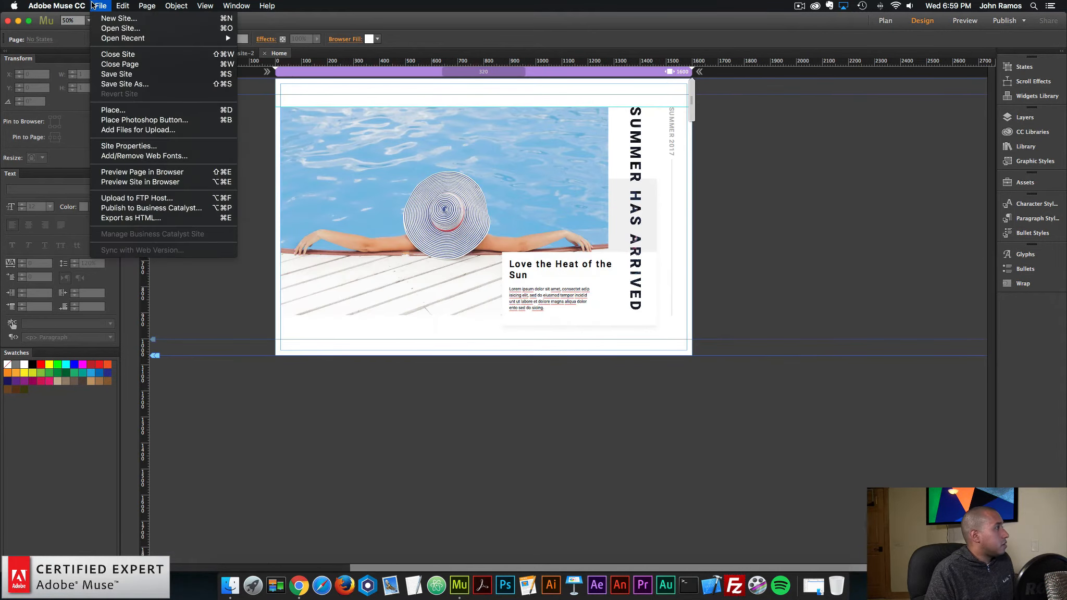
{"action": "left_click", "coordinate": [109, 172]}
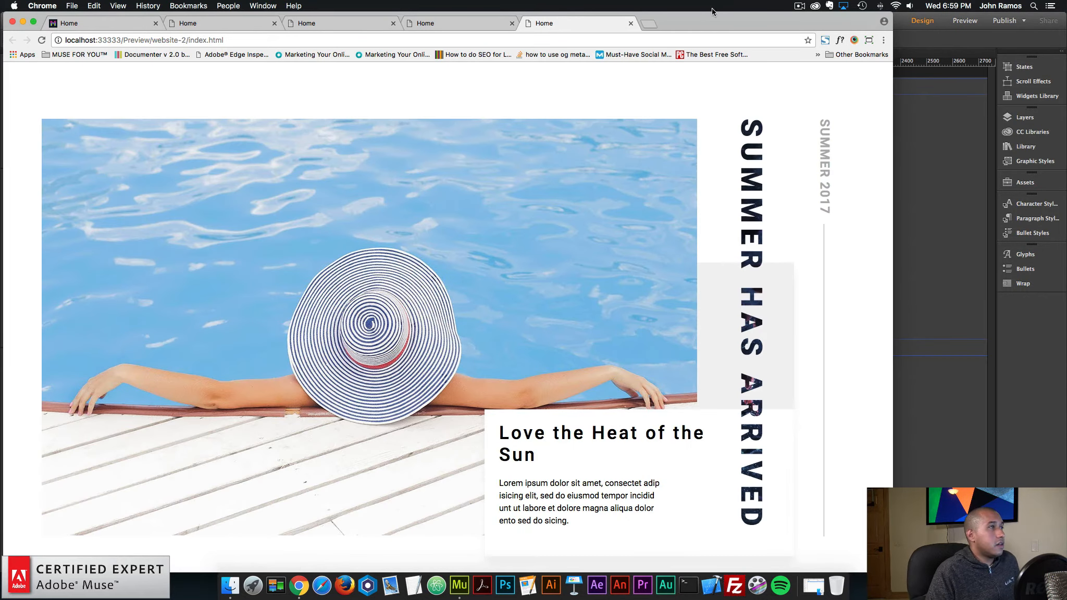
Step: Widen and then narrow the browser window to check how the header layout responds to different widths
{"action": "left_click_drag", "start_coordinate": [712, 11], "coordinate": [733, 11]}
{"action": "left_click_drag", "start_coordinate": [915, 245], "coordinate": [982, 270]}
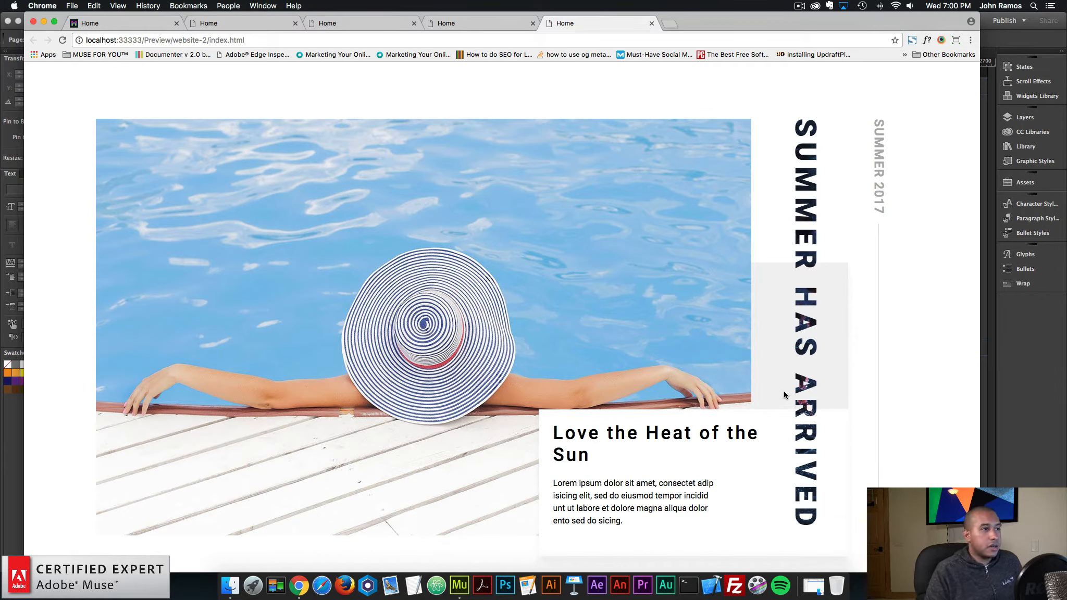
{"action": "left_click_drag", "start_coordinate": [979, 318], "coordinate": [758, 344]}
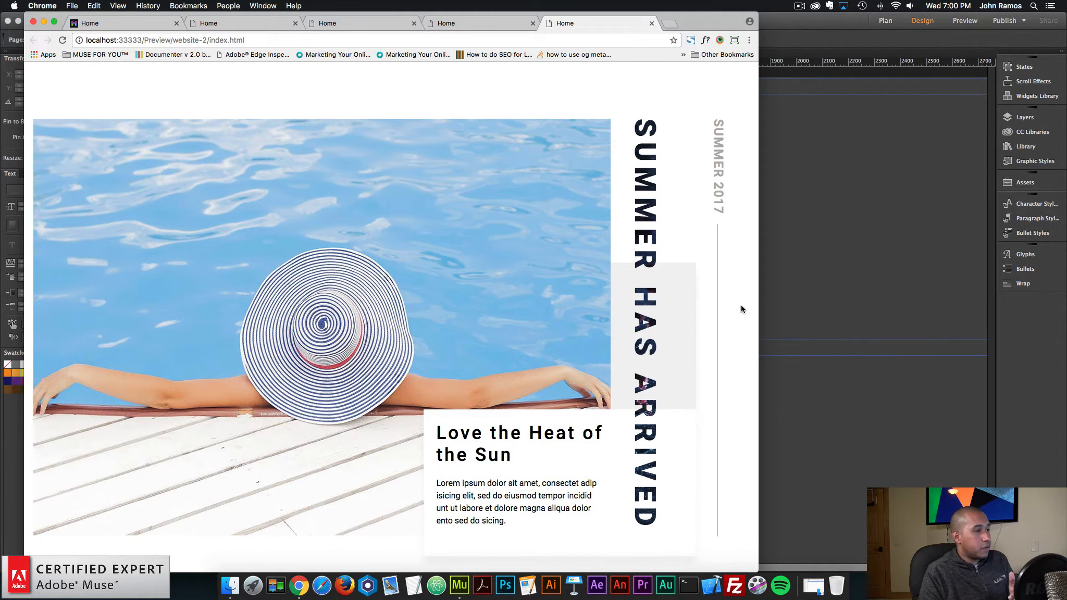
{"action": "left_click_drag", "start_coordinate": [758, 297], "coordinate": [721, 299]}
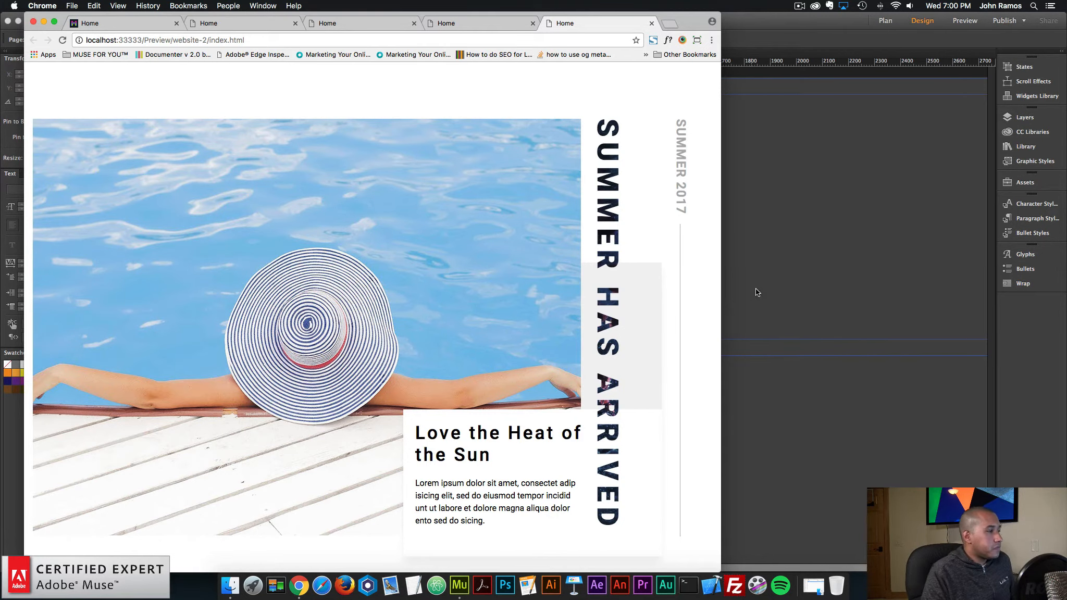
Step: Return to Adobe Muse and open the A-Master page from the site plan for editing
{"action": "left_click", "coordinate": [792, 274]}
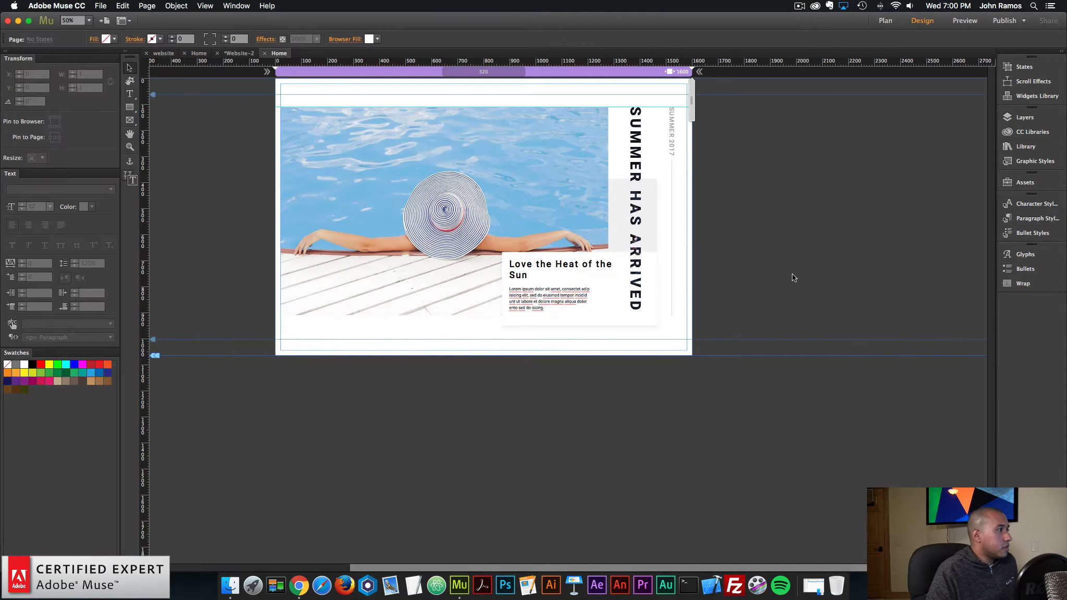
{"action": "left_click", "coordinate": [491, 164]}
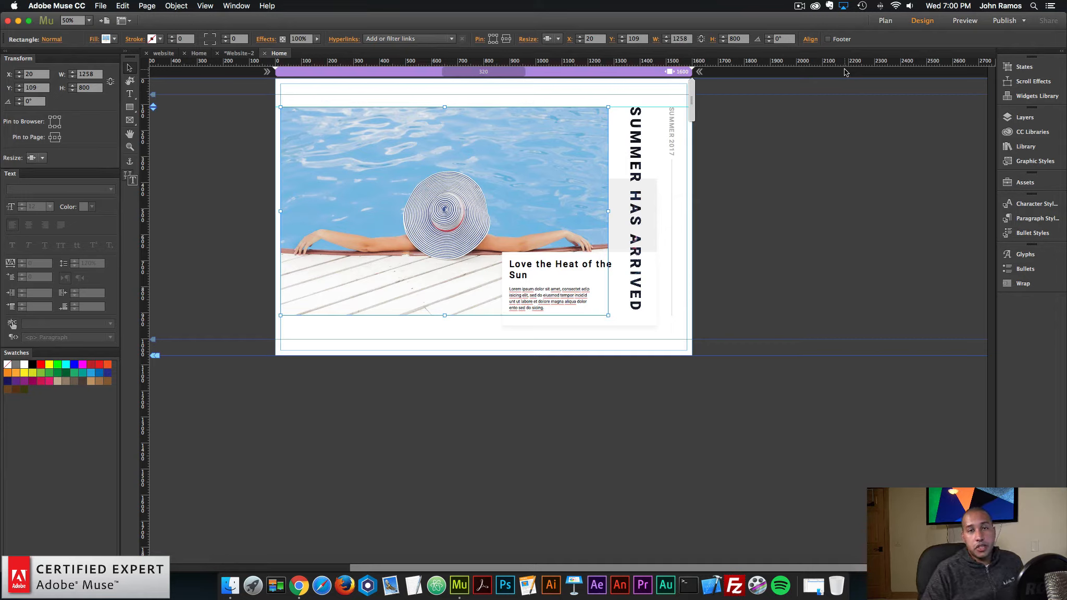
{"action": "left_click", "coordinate": [885, 21]}
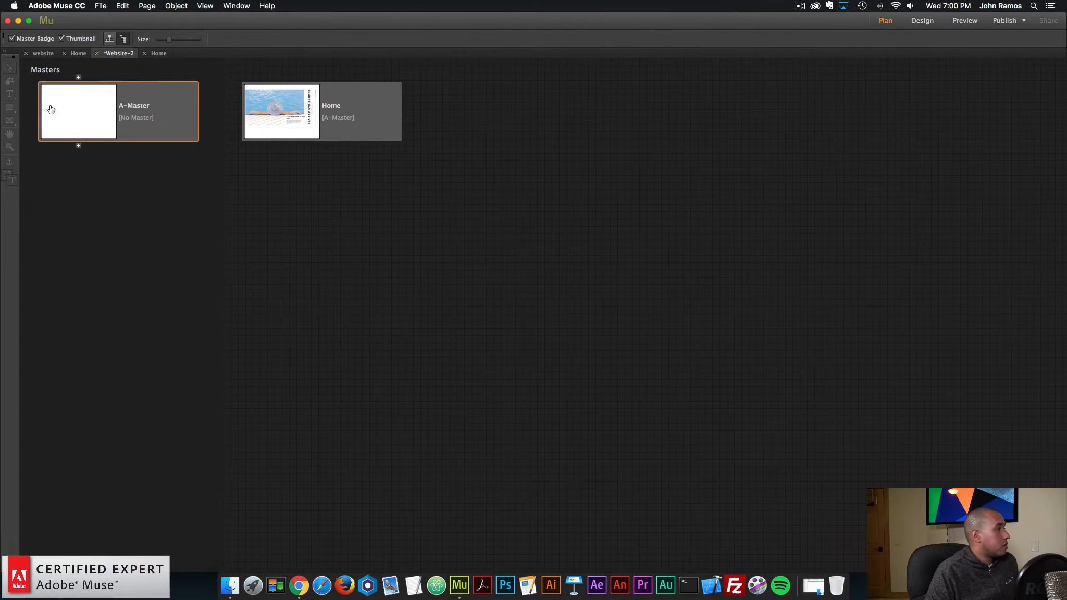
{"action": "double_click", "coordinate": [51, 109]}
{"action": "left_click", "coordinate": [884, 21]}
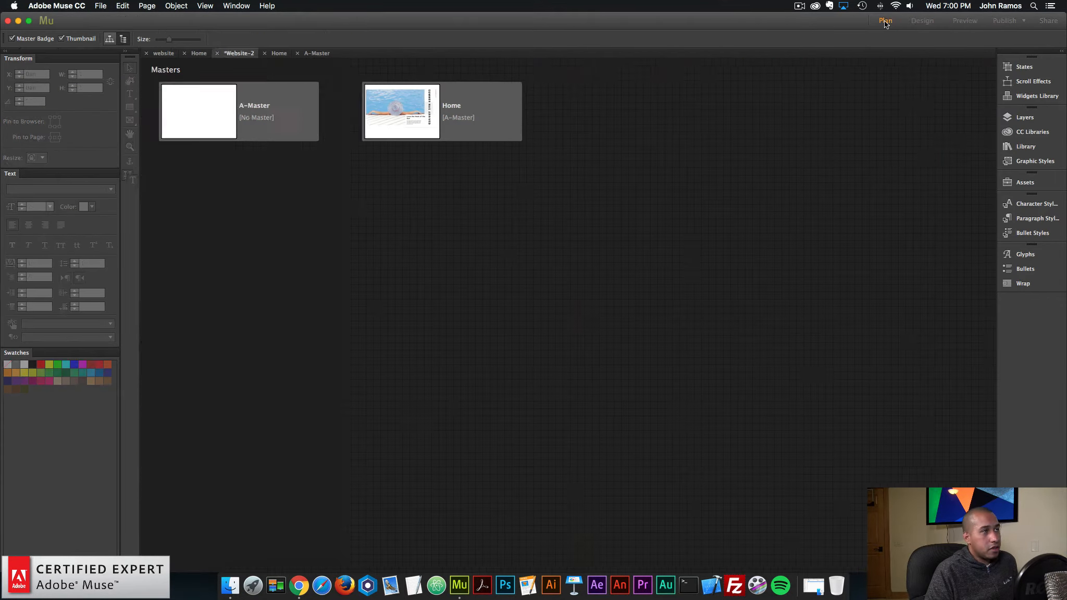
{"action": "double_click", "coordinate": [99, 111]}
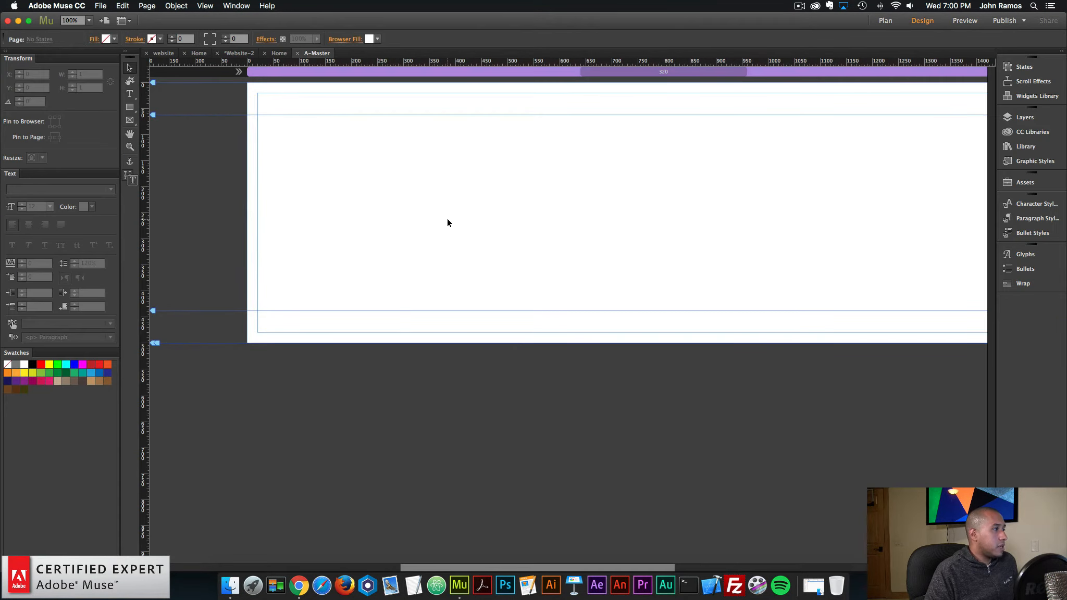
Step: Place the BLUESKY logo image from Finder on the master page at X 20, Y 20, pinned to the page's left
{"action": "left_click", "coordinate": [229, 585]}
{"action": "left_click", "coordinate": [429, 173]}
{"action": "left_click_drag", "start_coordinate": [377, 119], "coordinate": [534, 180]}
{"action": "left_click_drag", "start_coordinate": [583, 238], "coordinate": [318, 101]}
{"action": "left_click", "coordinate": [308, 122]}
{"action": "left_click", "coordinate": [300, 96]}
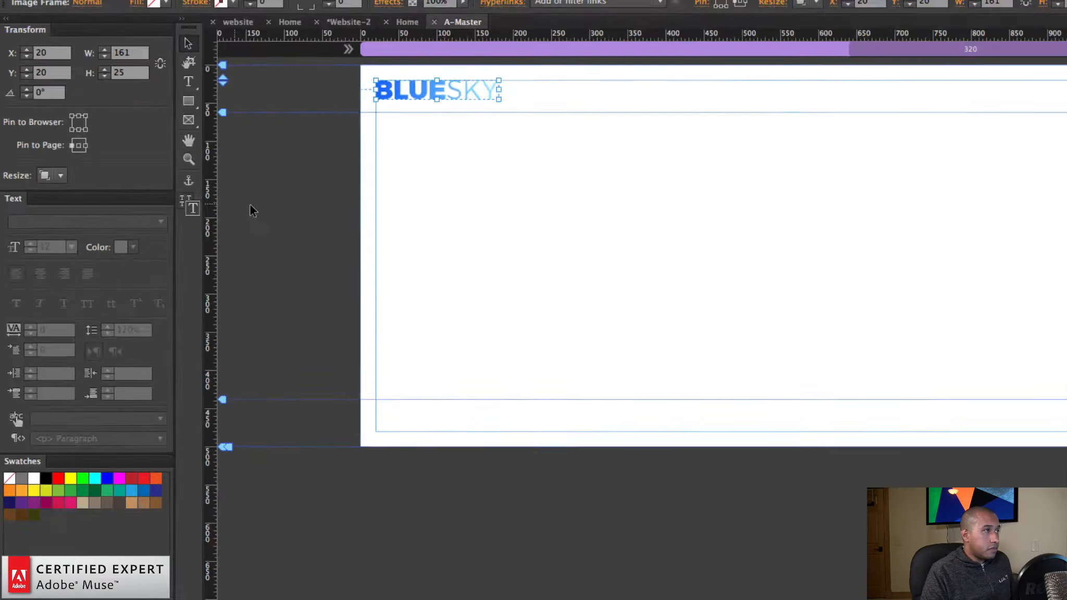
{"action": "left_click", "coordinate": [406, 156]}
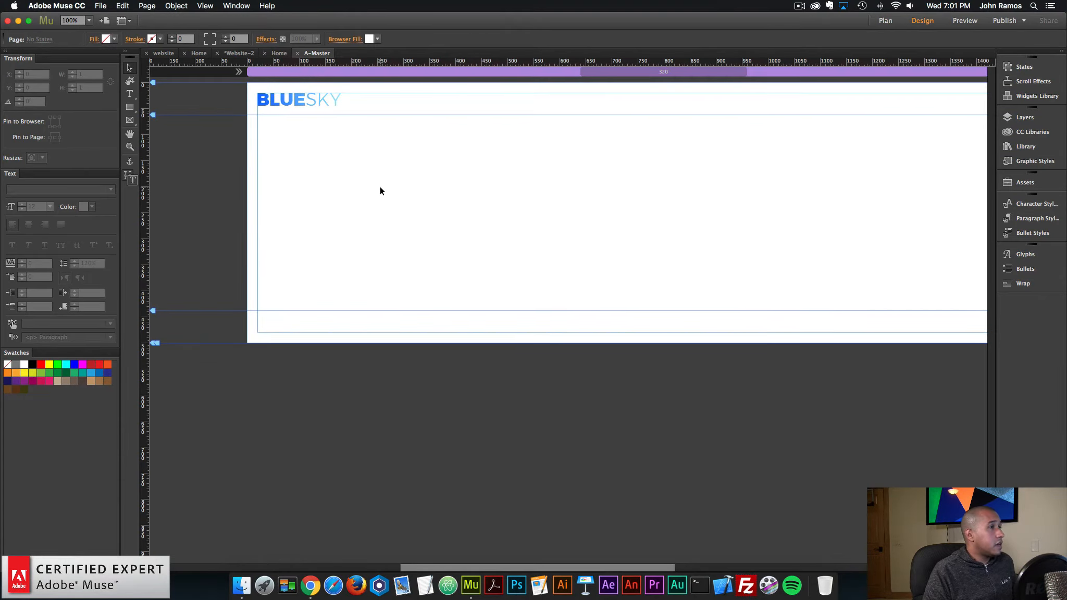
Step: Insert a horizontal menu widget on the master page and set its menu type to Manual
{"action": "left_click", "coordinate": [177, 6]}
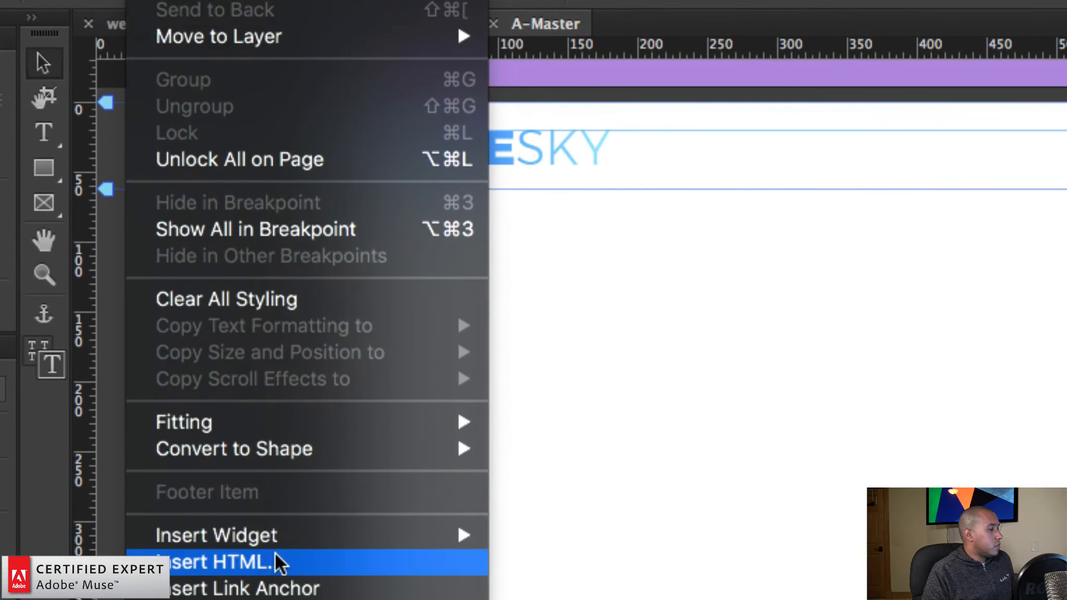
{"action": "mouse_move", "coordinate": [463, 535]}
{"action": "mouse_move", "coordinate": [682, 522]}
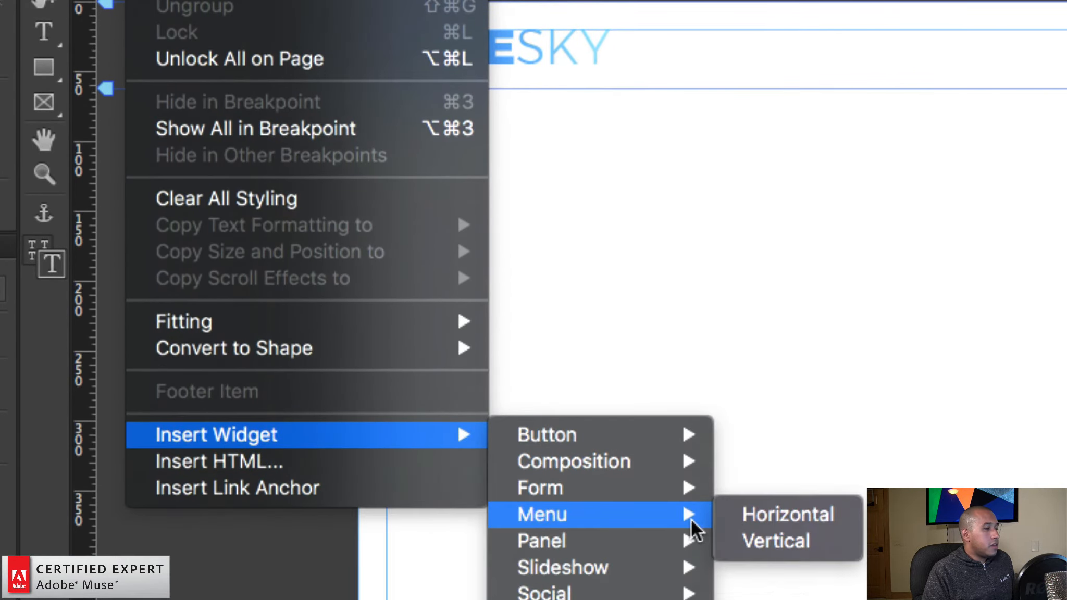
{"action": "left_click", "coordinate": [796, 521]}
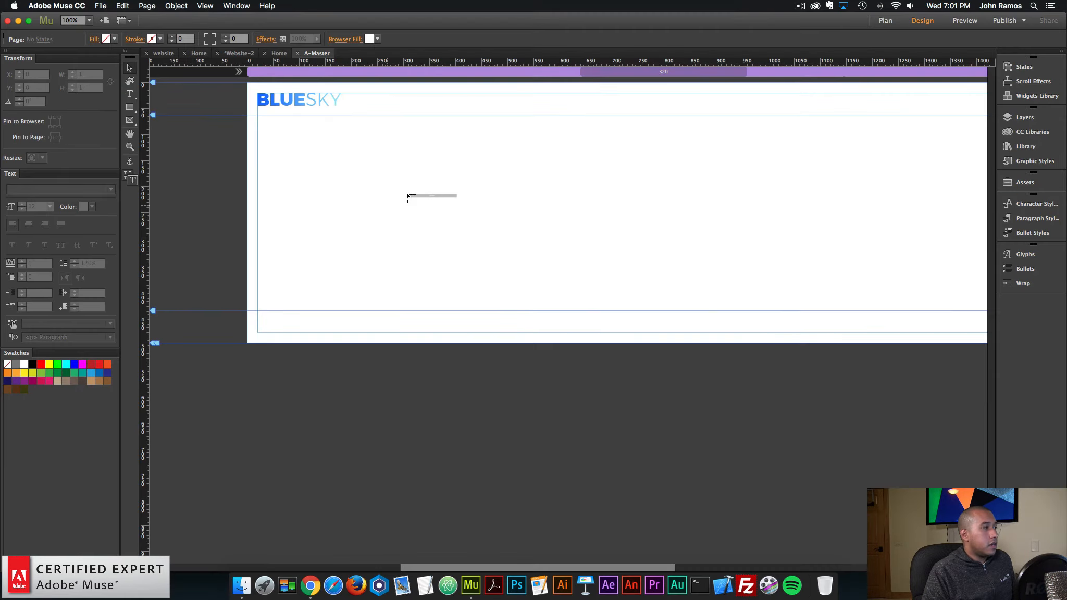
{"action": "left_click", "coordinate": [544, 177]}
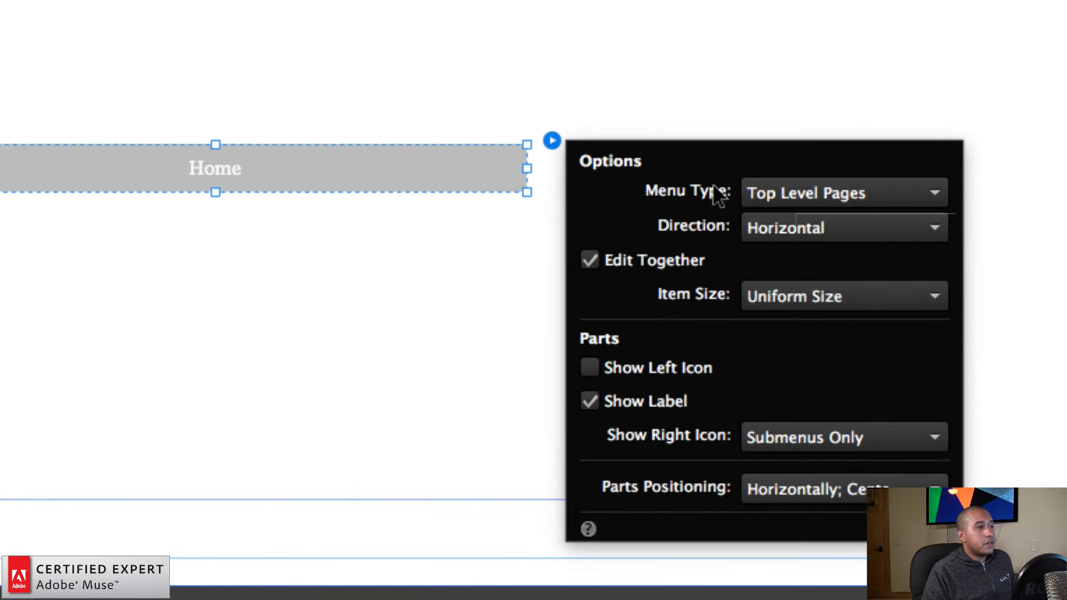
{"action": "left_click", "coordinate": [836, 193]}
{"action": "left_click", "coordinate": [814, 281]}
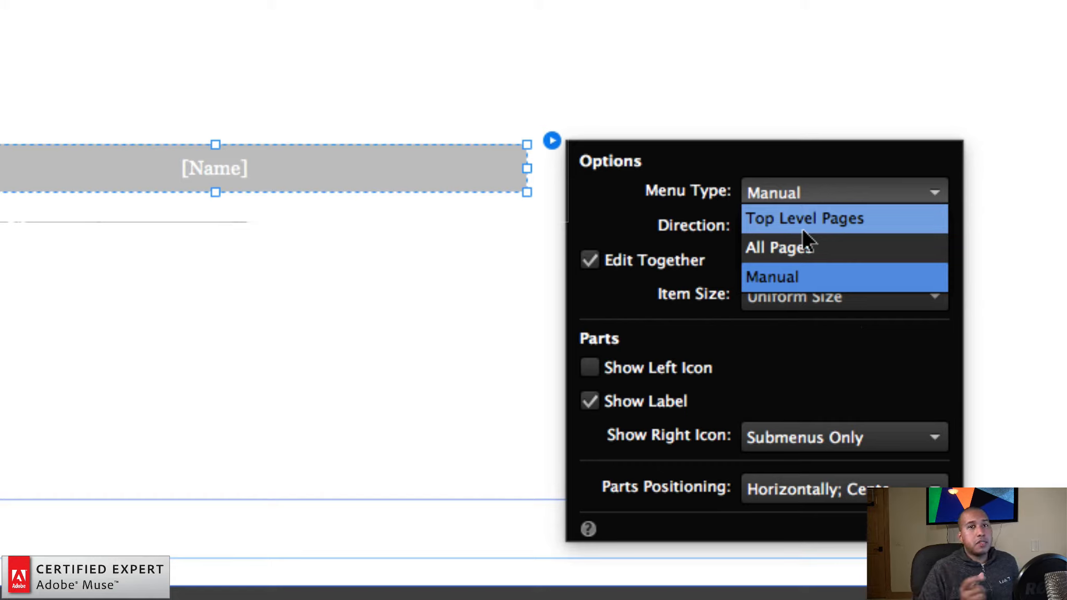
{"action": "left_click", "coordinate": [785, 274]}
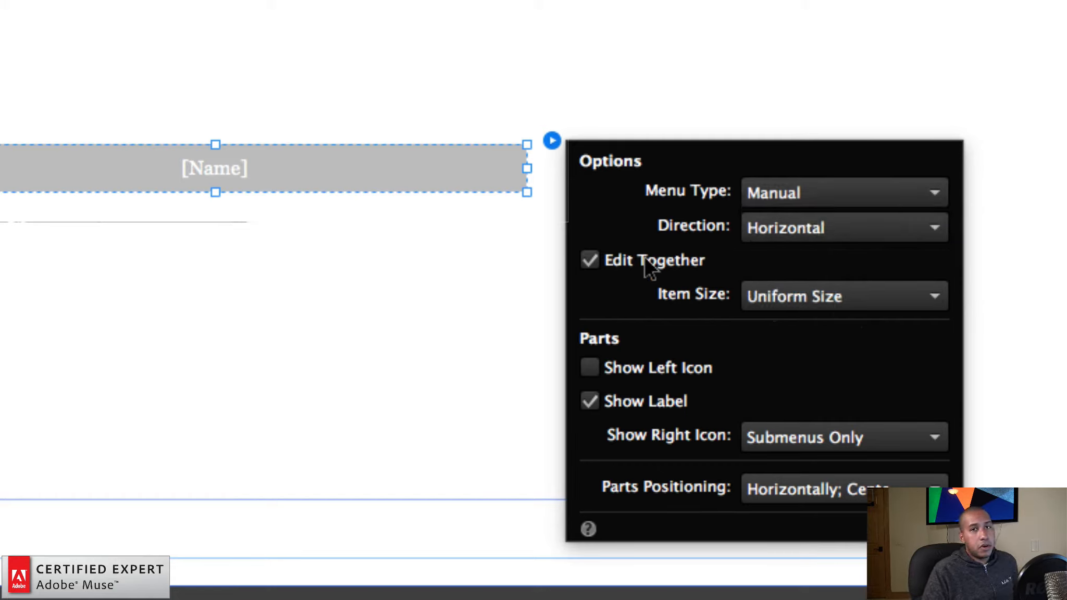
{"action": "left_click", "coordinate": [428, 225]}
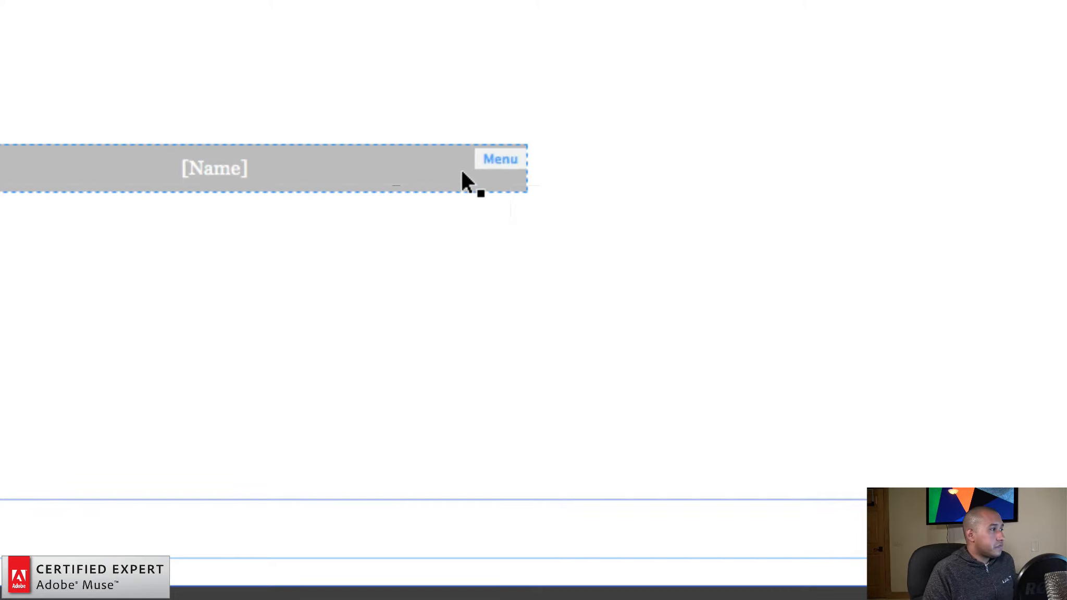
Step: Add four more items to the manual menu so it holds five in a row
{"action": "left_click", "coordinate": [436, 176]}
{"action": "left_click", "coordinate": [435, 177]}
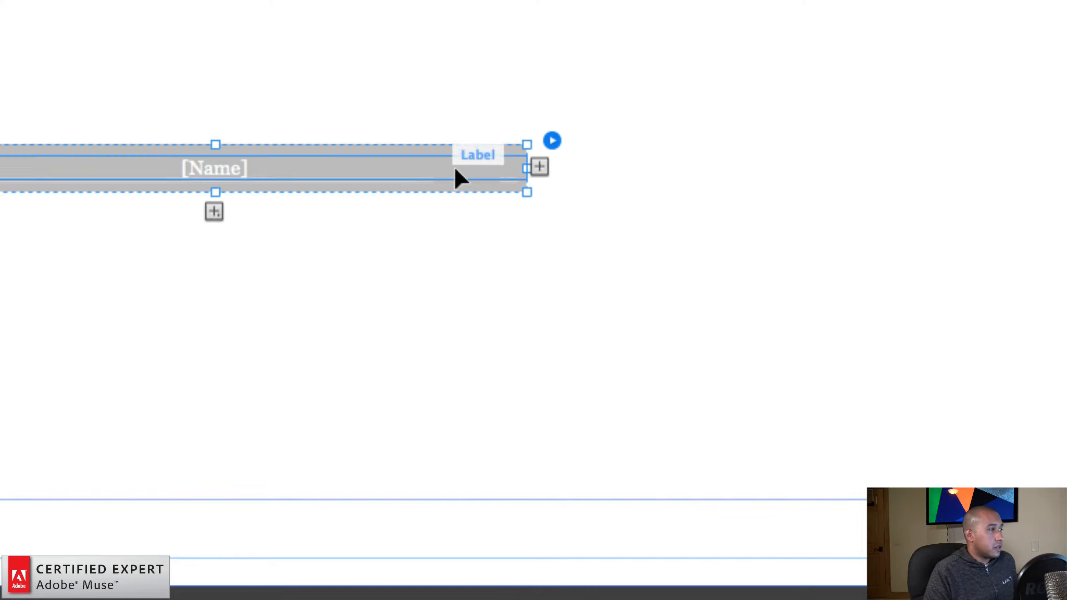
{"action": "left_click", "coordinate": [542, 166]}
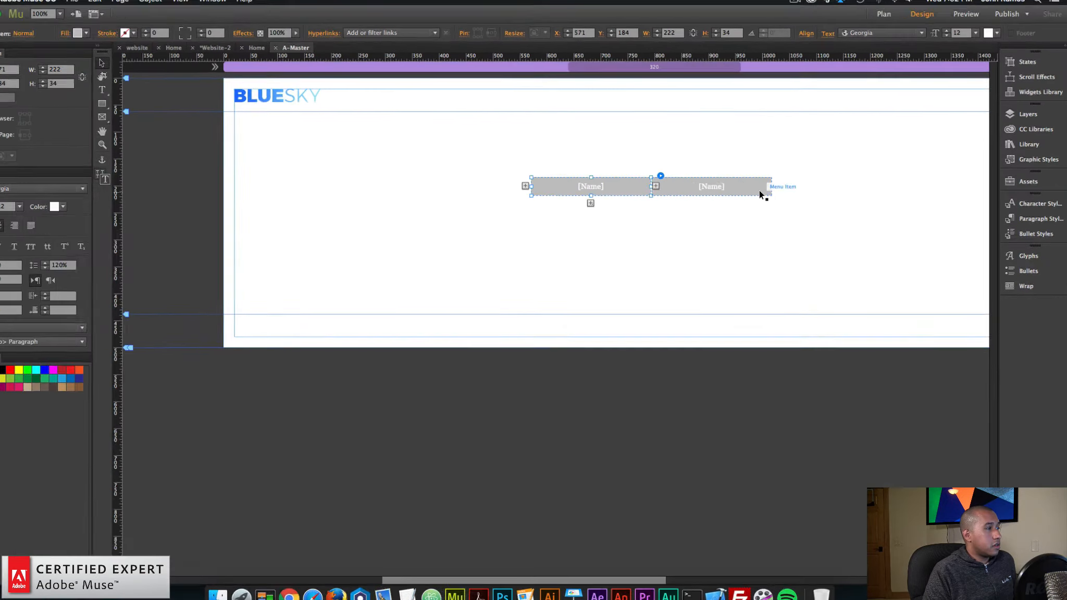
{"action": "left_click", "coordinate": [453, 162]}
{"action": "left_click", "coordinate": [540, 166]}
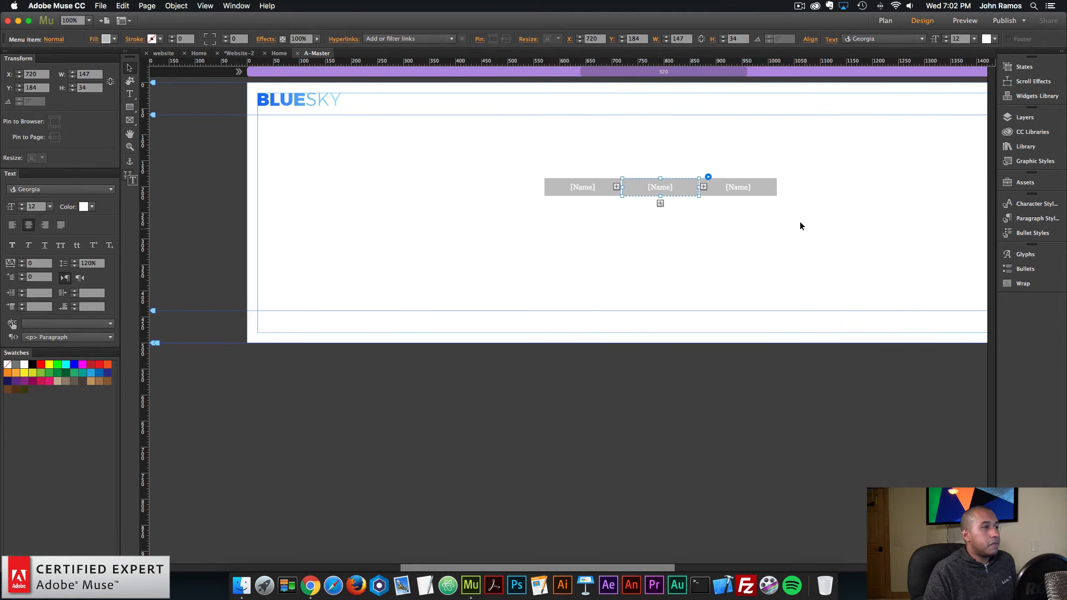
{"action": "left_click", "coordinate": [755, 193]}
{"action": "left_click", "coordinate": [757, 193]}
{"action": "left_click", "coordinate": [781, 186]}
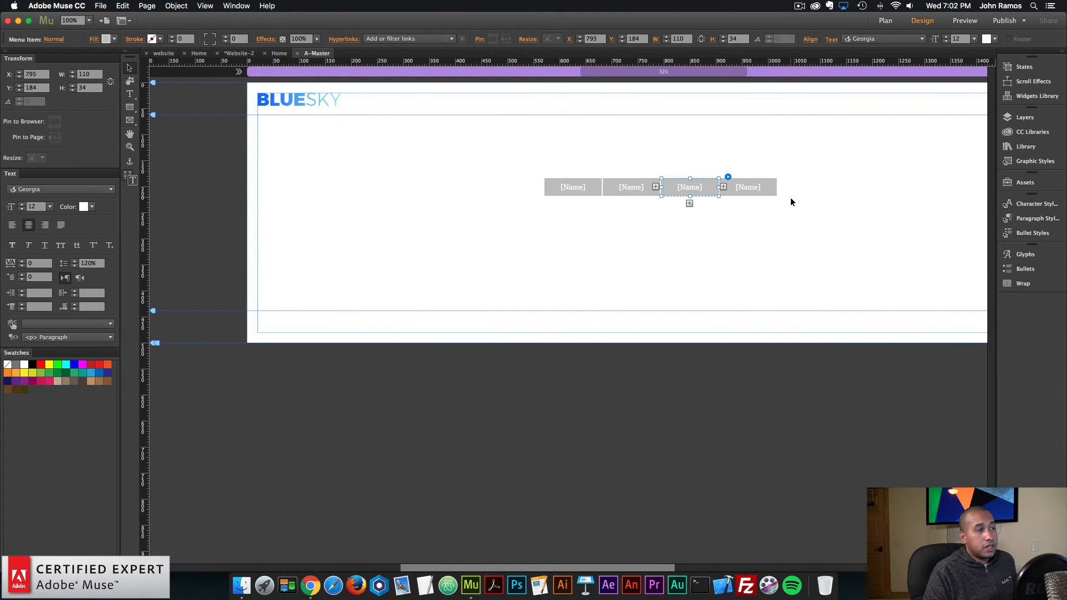
{"action": "left_click", "coordinate": [748, 186]}
{"action": "left_click", "coordinate": [782, 187]}
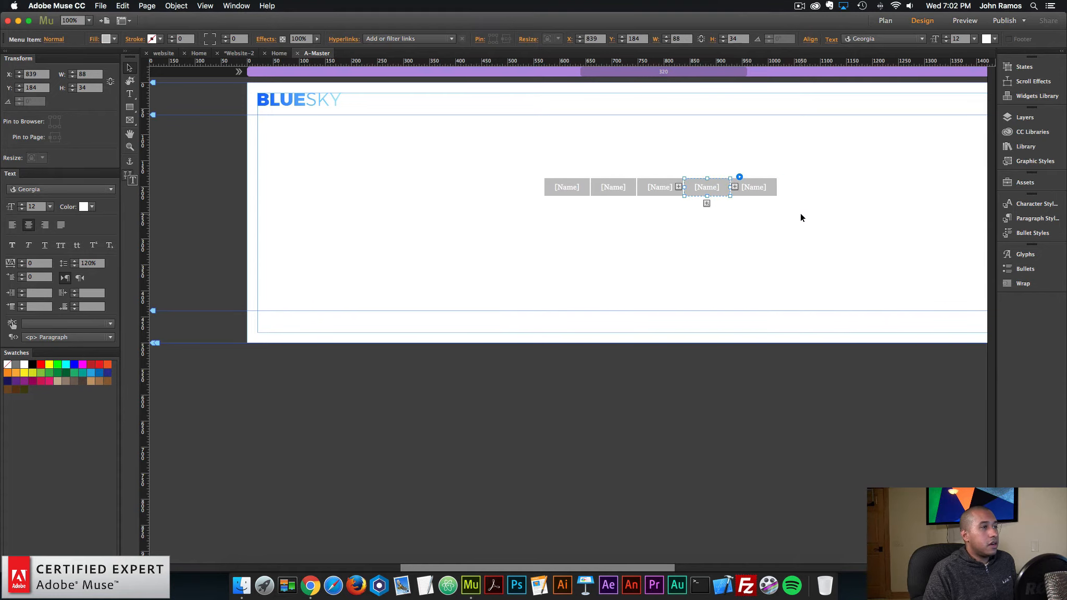
{"action": "left_click", "coordinate": [753, 186]}
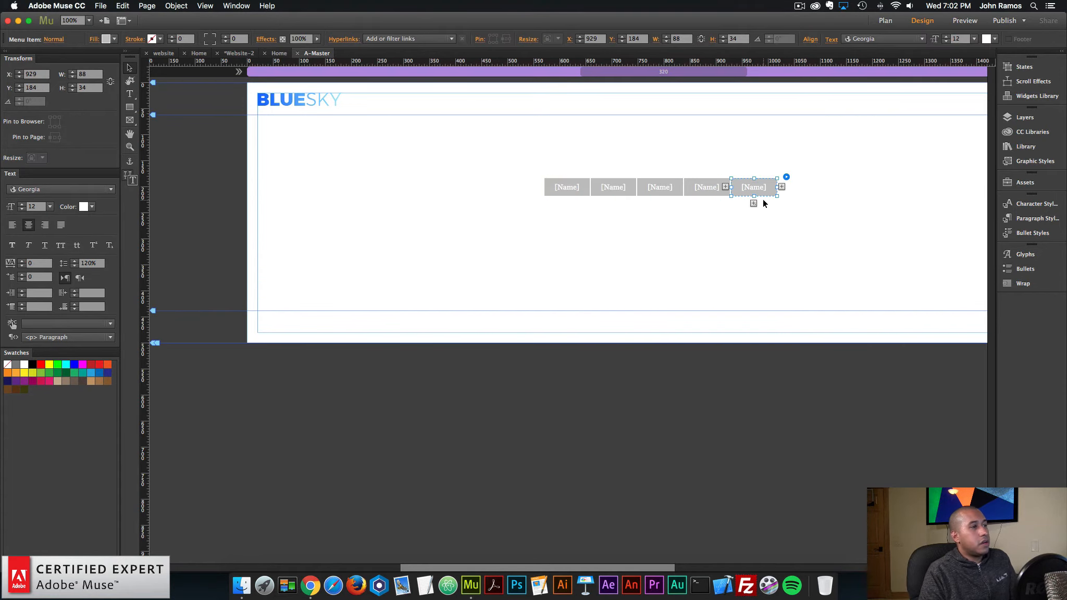
Step: Move the whole menu widget into the page's upper-right corner at X 1134, Y 20, pinned to the page's right
{"action": "left_click_drag", "start_coordinate": [724, 186], "coordinate": [752, 168]}
{"action": "key", "text": "super+minus"}
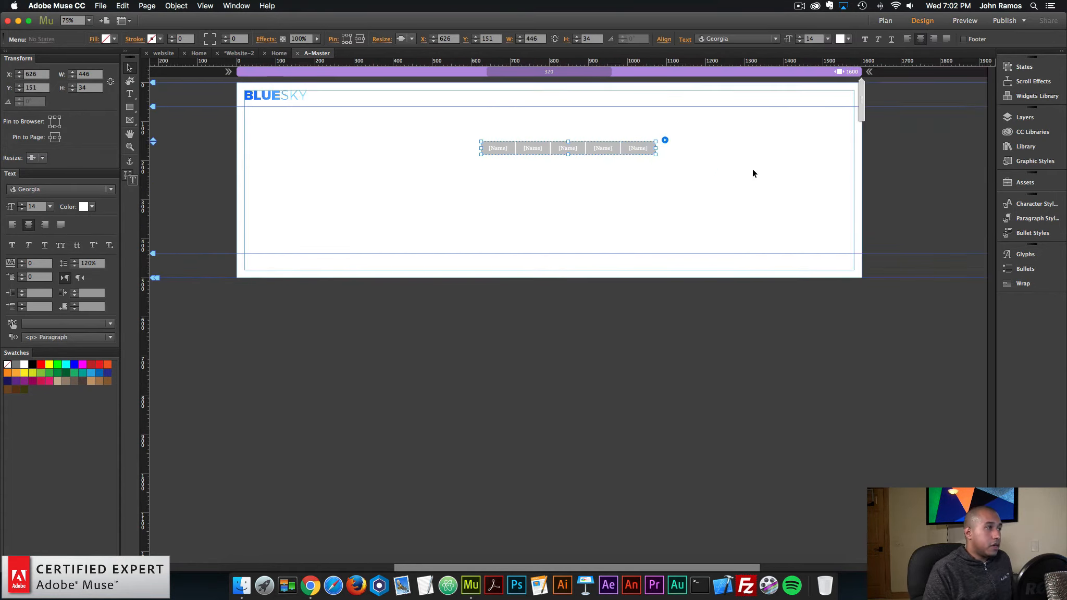
{"action": "left_click_drag", "start_coordinate": [640, 156], "coordinate": [833, 97]}
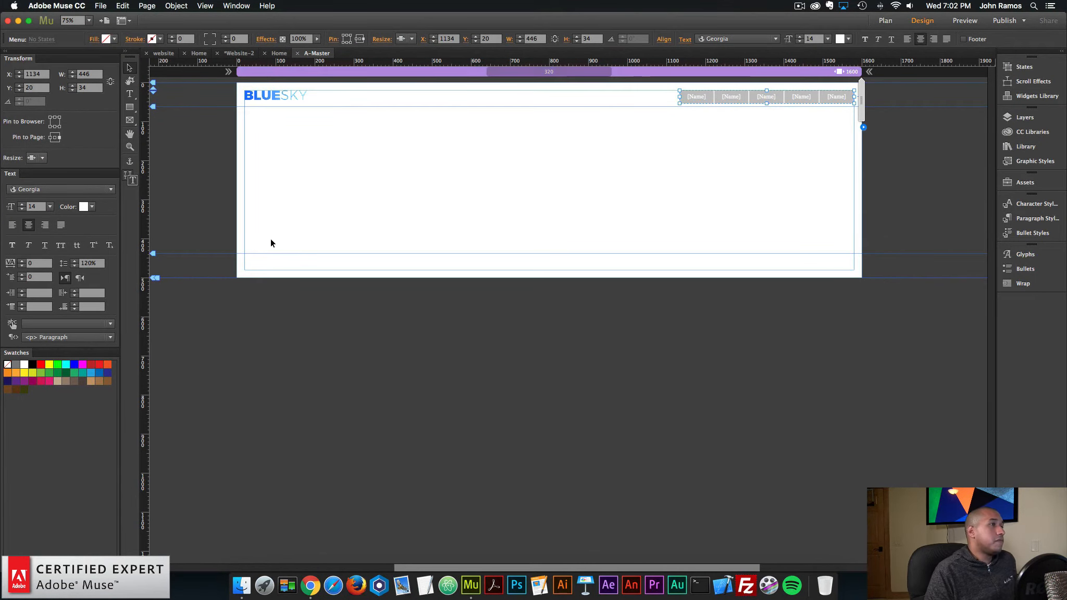
{"action": "left_click", "coordinate": [413, 270]}
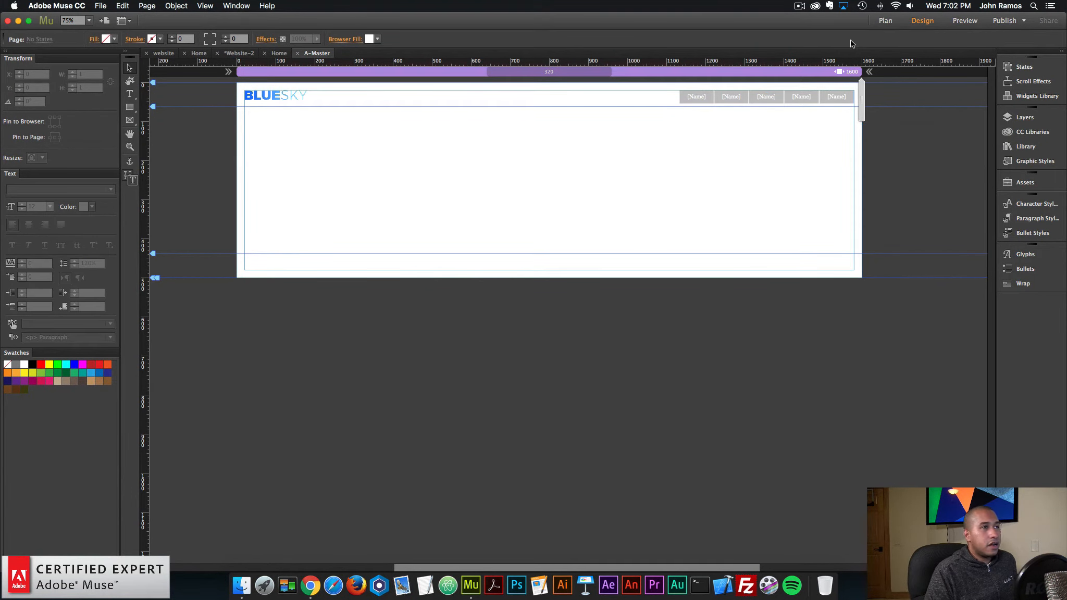
Step: Open the Home page, preview it in the browser, and resize the browser window to check the logo and menu
{"action": "left_click", "coordinate": [881, 23]}
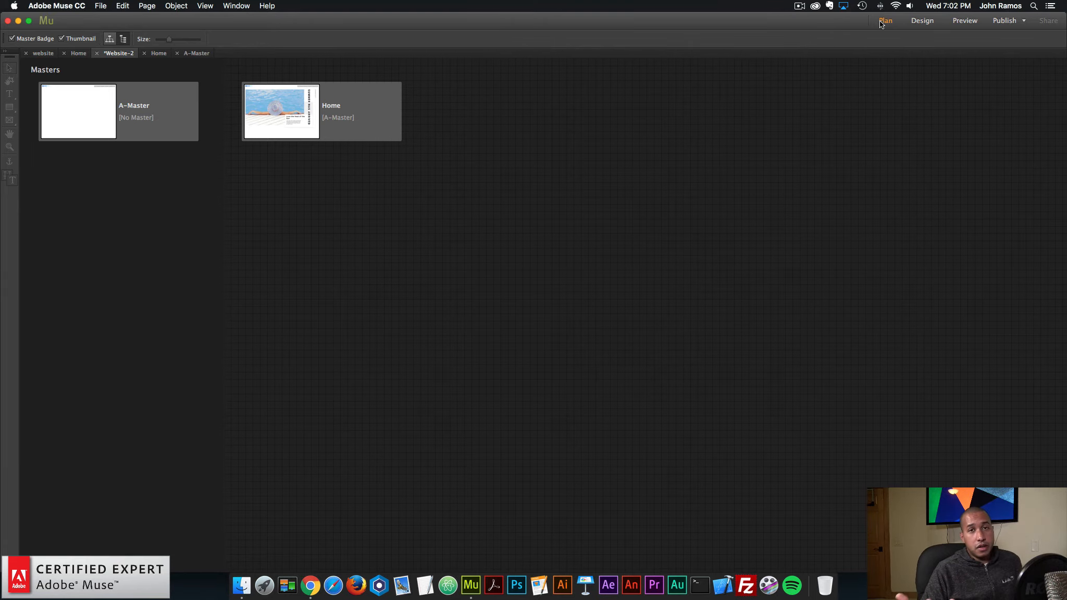
{"action": "mouse_move", "coordinate": [283, 140]}
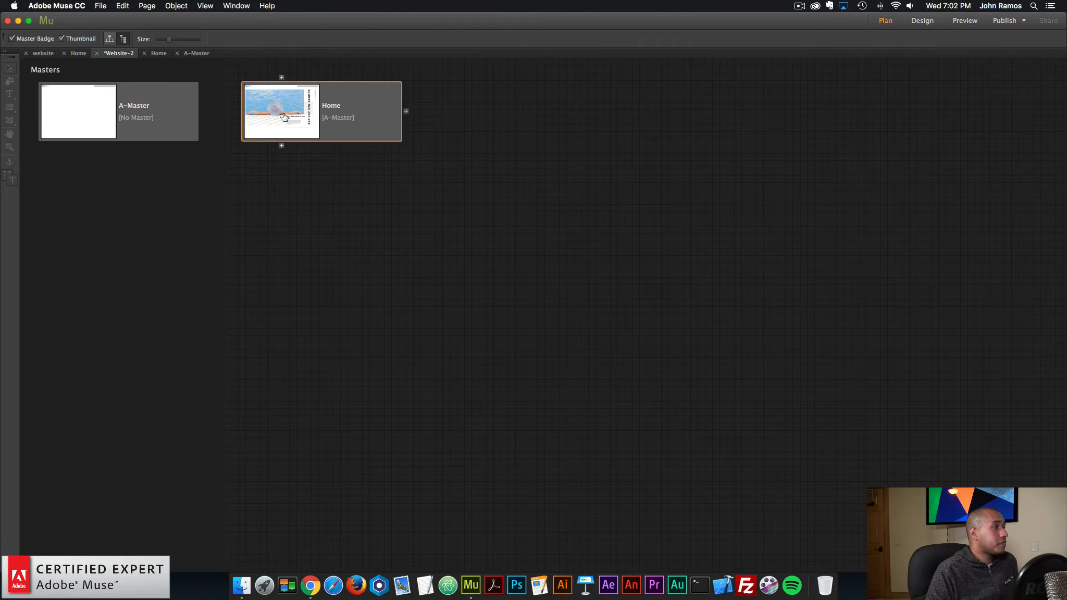
{"action": "double_click", "coordinate": [284, 116]}
{"action": "left_click", "coordinate": [264, 209]}
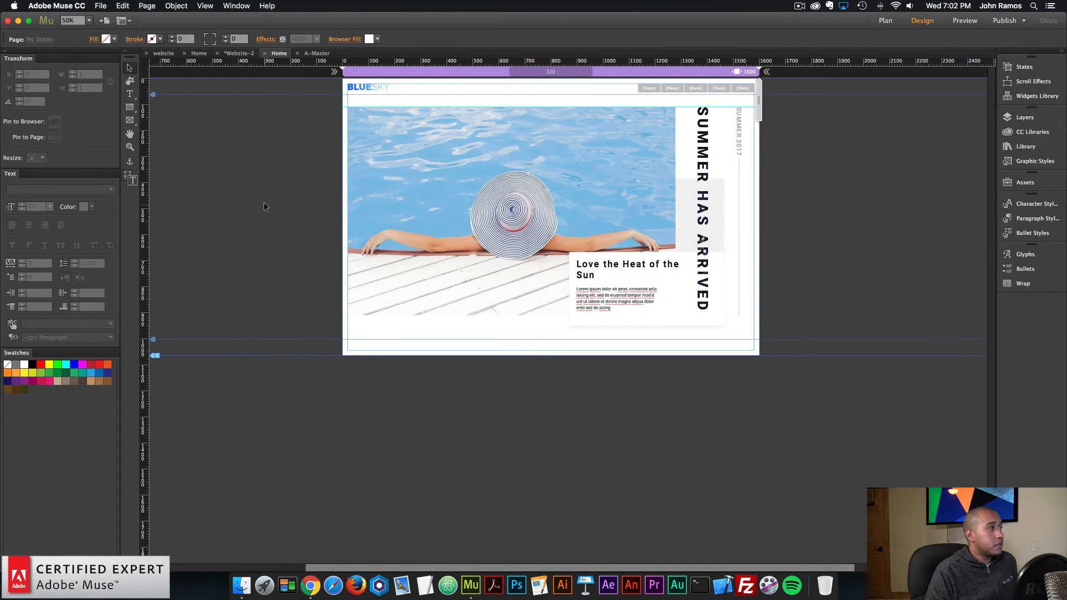
{"action": "left_click", "coordinate": [100, 6]}
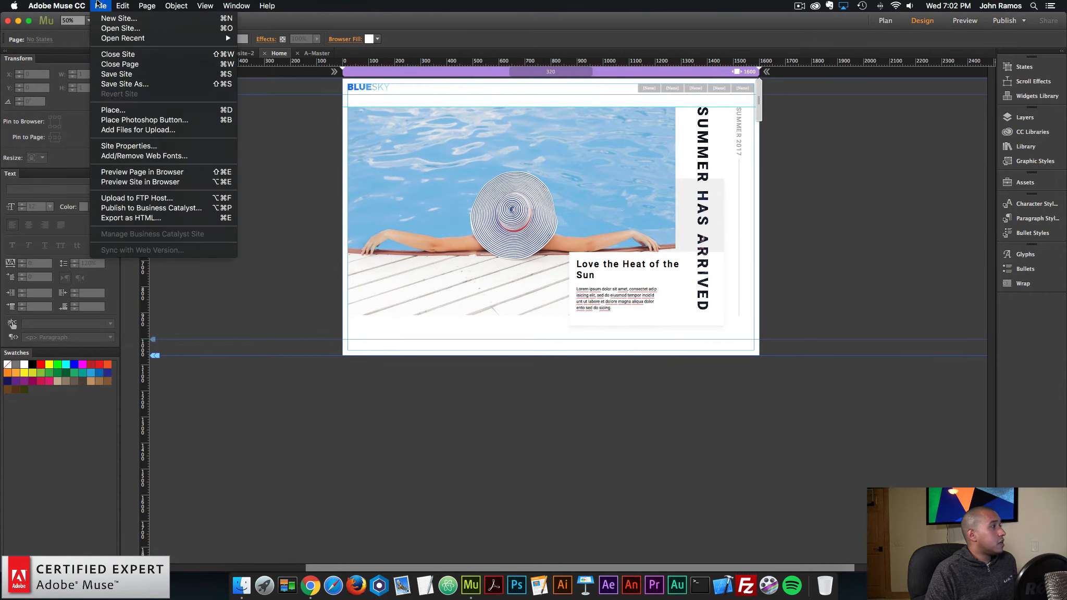
{"action": "left_click", "coordinate": [132, 174]}
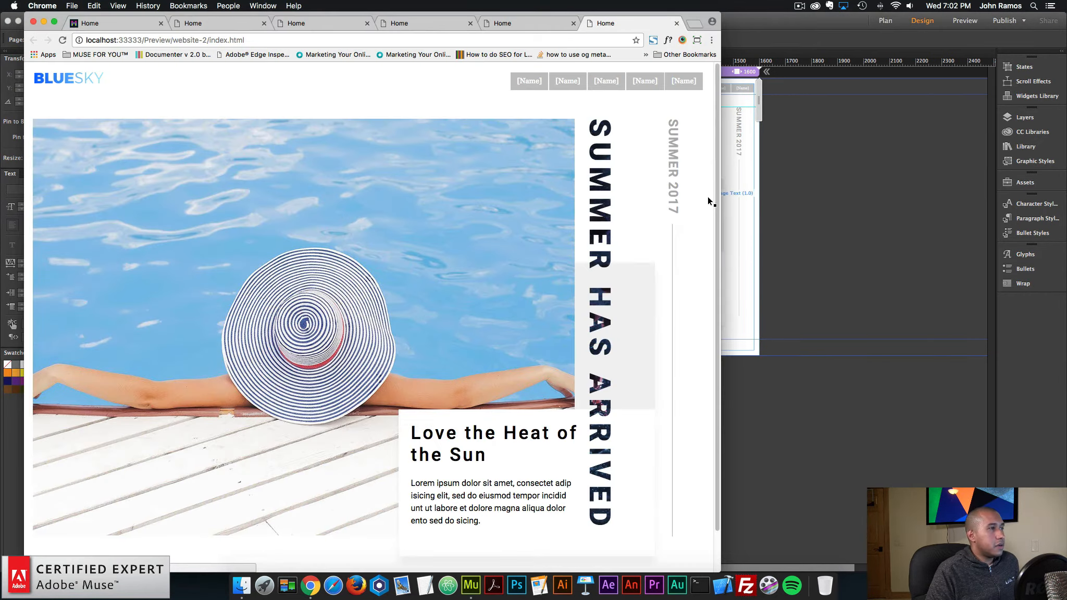
{"action": "left_click_drag", "start_coordinate": [720, 191], "coordinate": [793, 264]}
Step: Return to Adobe Muse, reopen the A-Master page, and turn off responsive resizing for the menu widget
{"action": "key", "text": "super+Tab"}
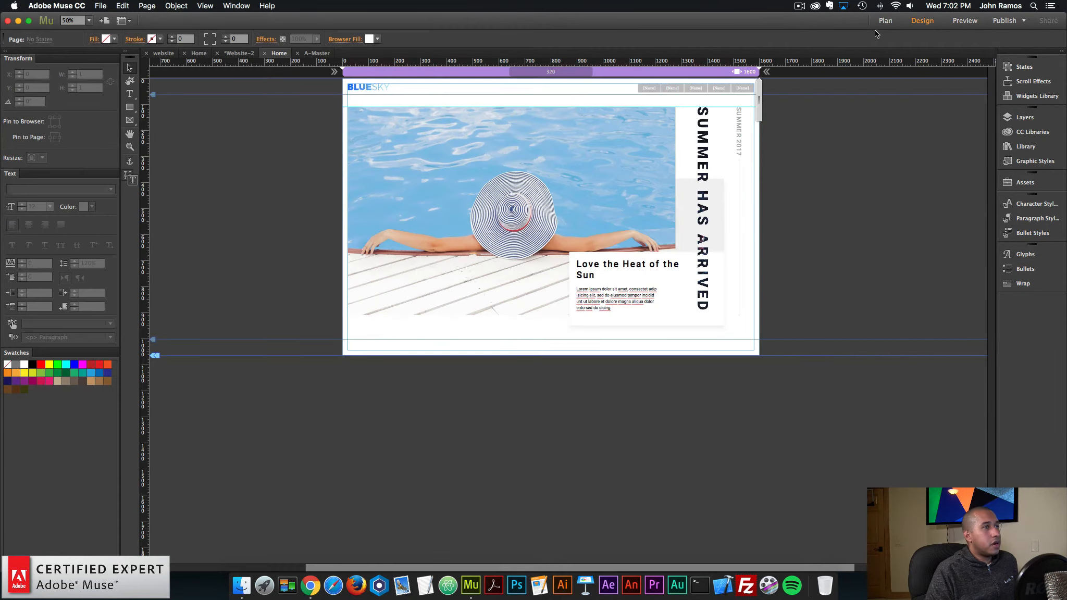
{"action": "left_click", "coordinate": [886, 21]}
{"action": "double_click", "coordinate": [58, 105]}
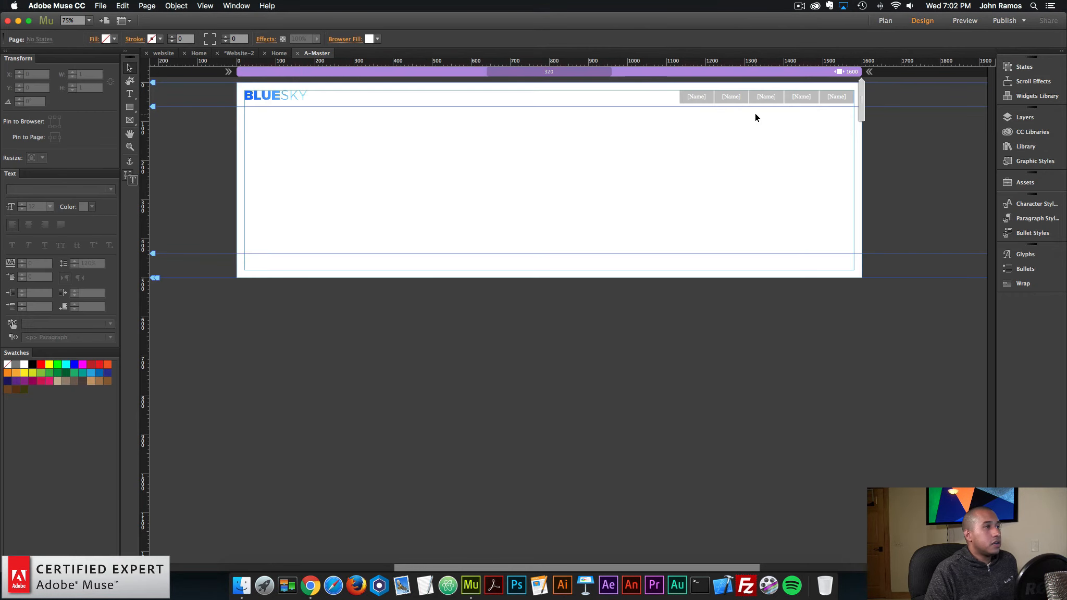
{"action": "left_click", "coordinate": [756, 95]}
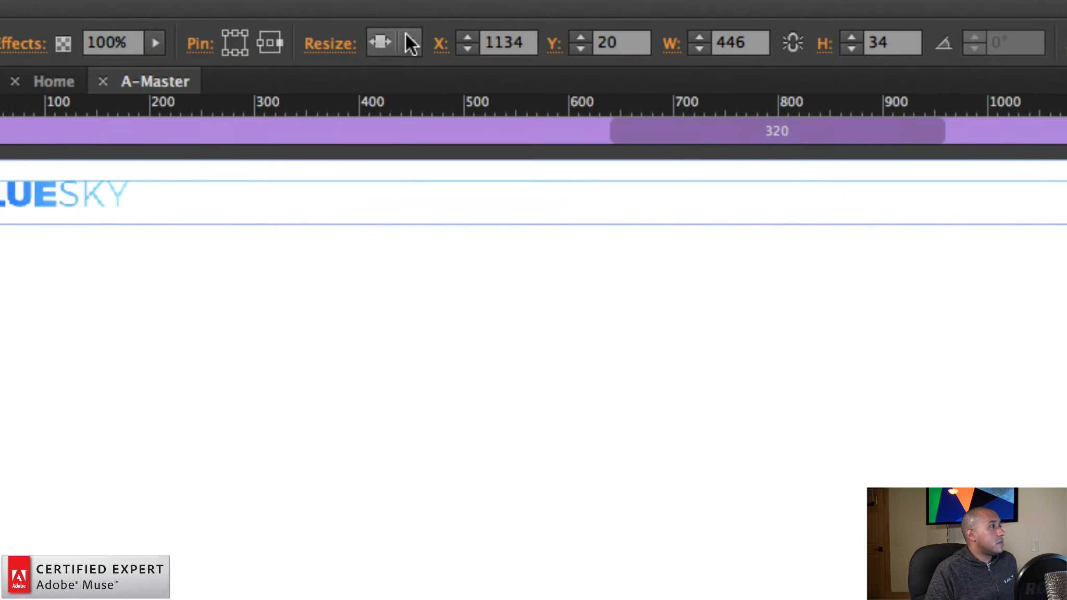
{"action": "left_click", "coordinate": [412, 39]}
{"action": "left_click", "coordinate": [415, 51]}
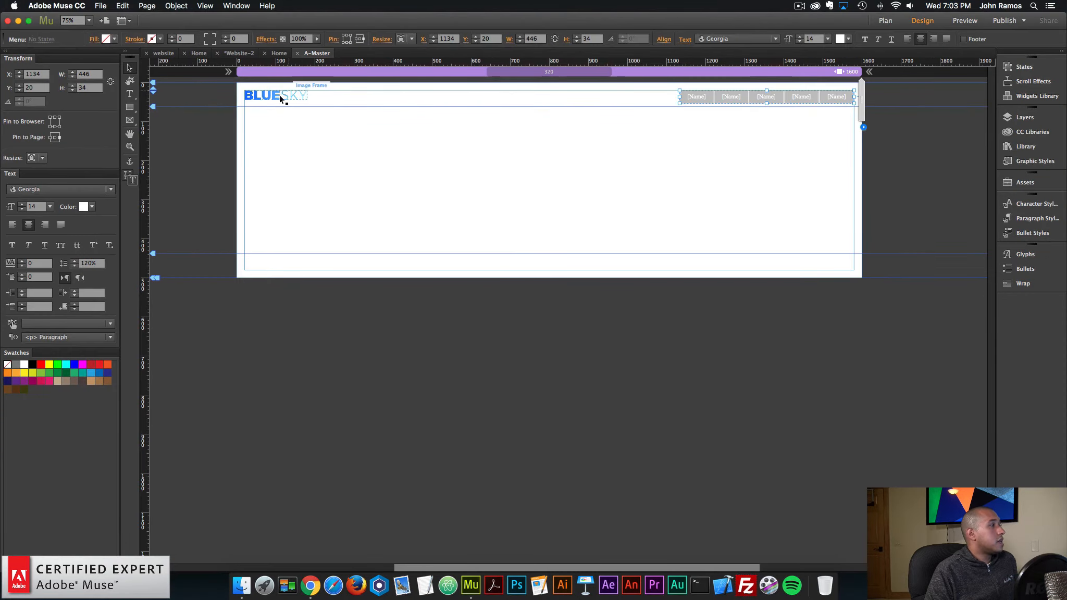
Step: Turn off responsive resizing for the BLUESKY logo on the master page
{"action": "left_click", "coordinate": [53, 192]}
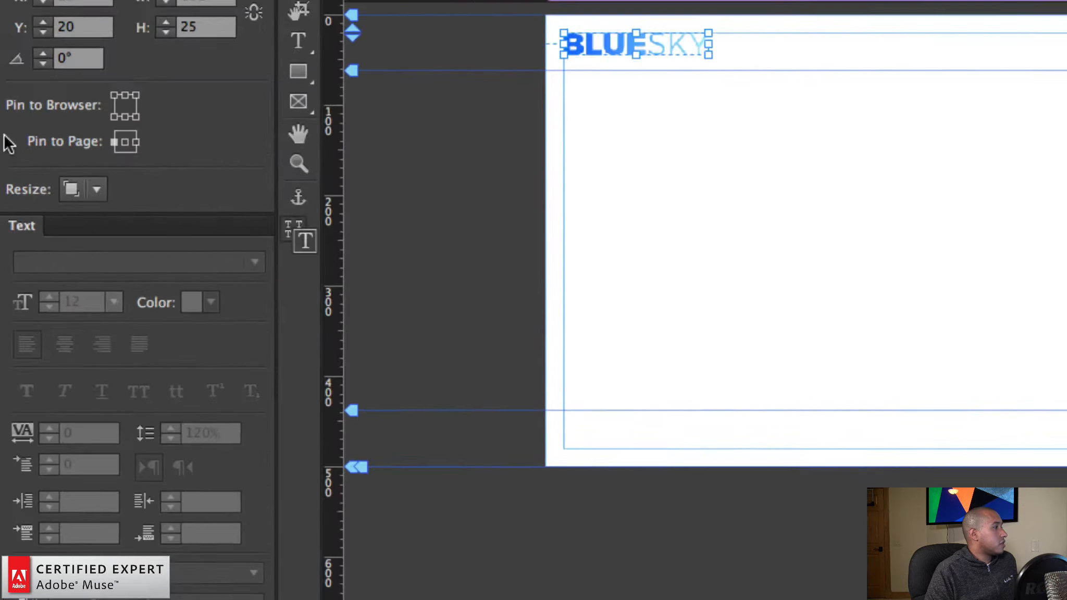
{"action": "left_click", "coordinate": [42, 157]}
{"action": "left_click", "coordinate": [47, 170]}
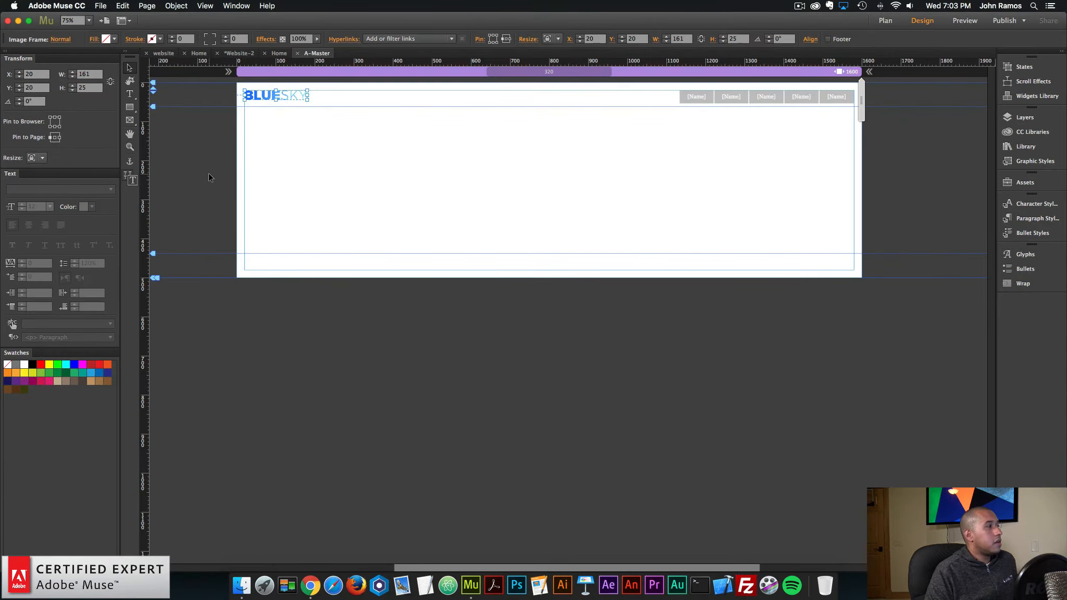
Step: Open the Home page, preview it in the browser, and narrow the browser window to test the fixed-size logo and menu
{"action": "left_click", "coordinate": [886, 21]}
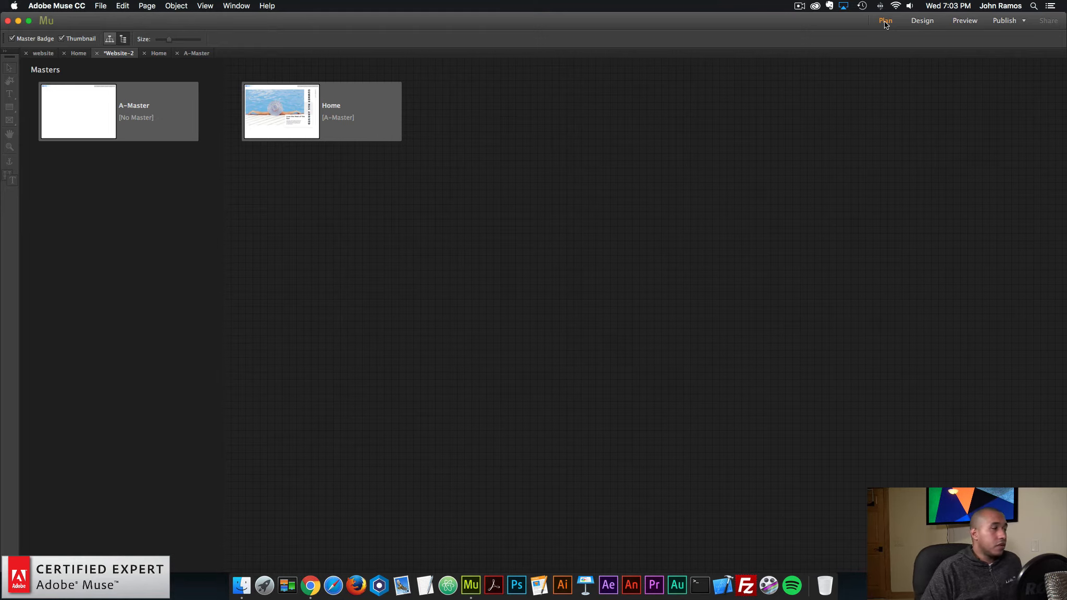
{"action": "double_click", "coordinate": [286, 107]}
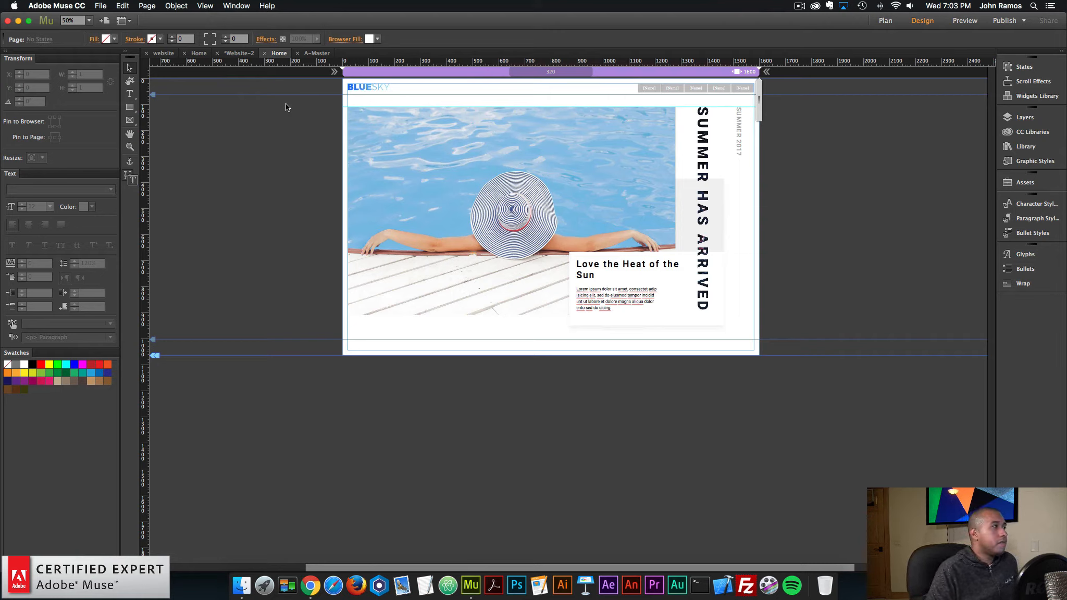
{"action": "left_click", "coordinate": [100, 6]}
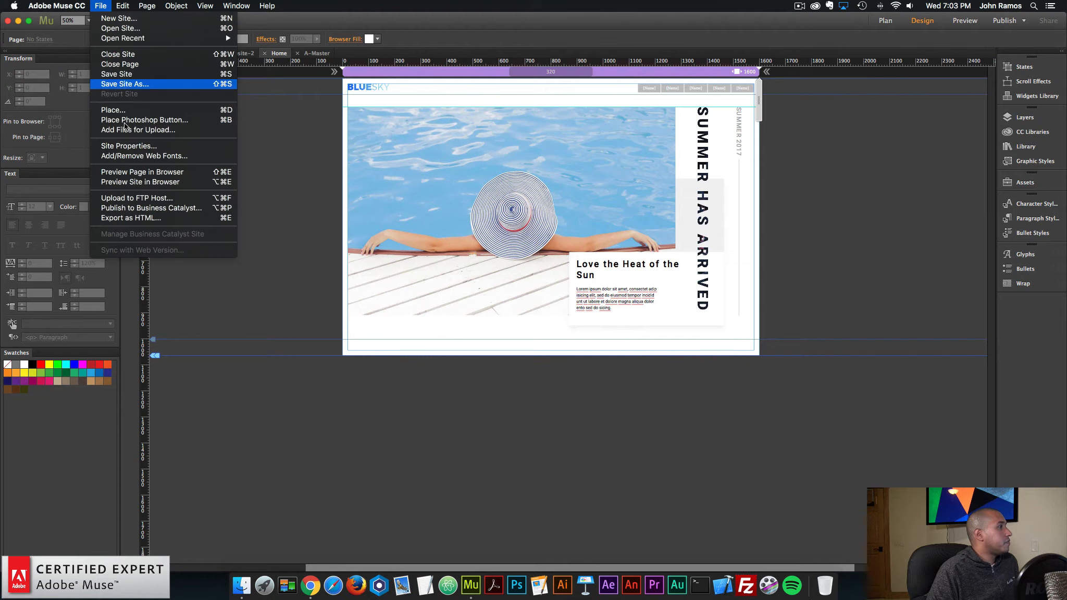
{"action": "left_click", "coordinate": [136, 175]}
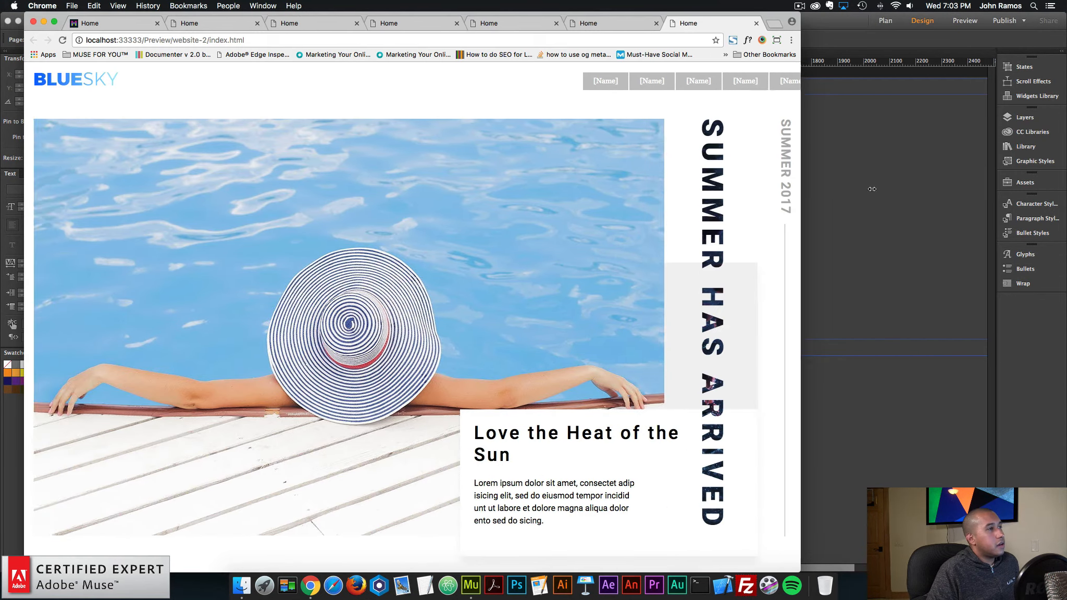
{"action": "left_click_drag", "start_coordinate": [872, 188], "coordinate": [740, 200]}
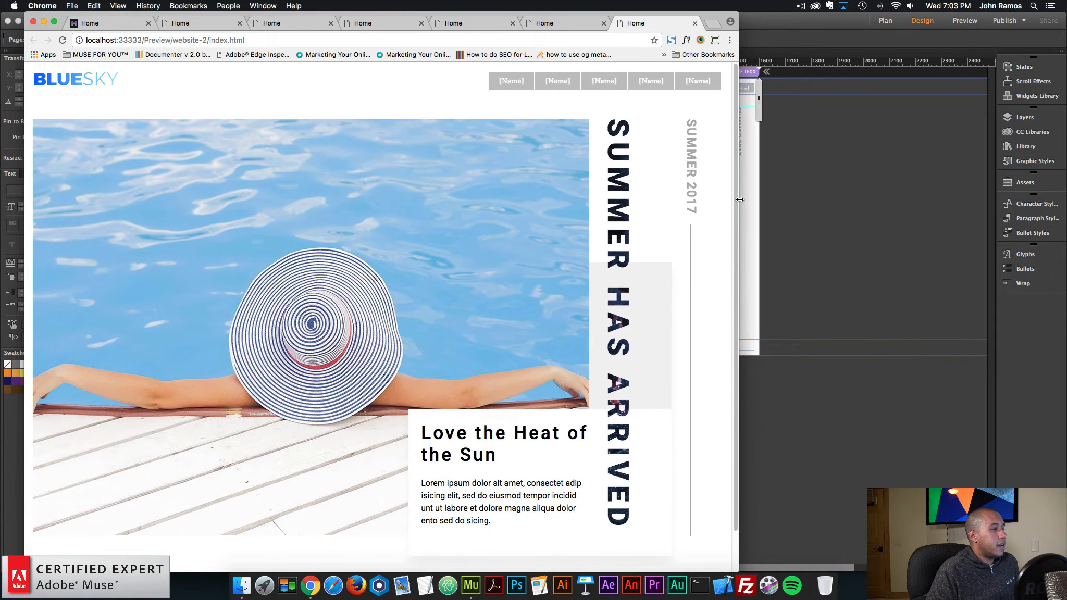
Step: Turn on the browser's viewport-size readout and resize the window to read the width where the layout needs a breakpoint
{"action": "left_click", "coordinate": [716, 39]}
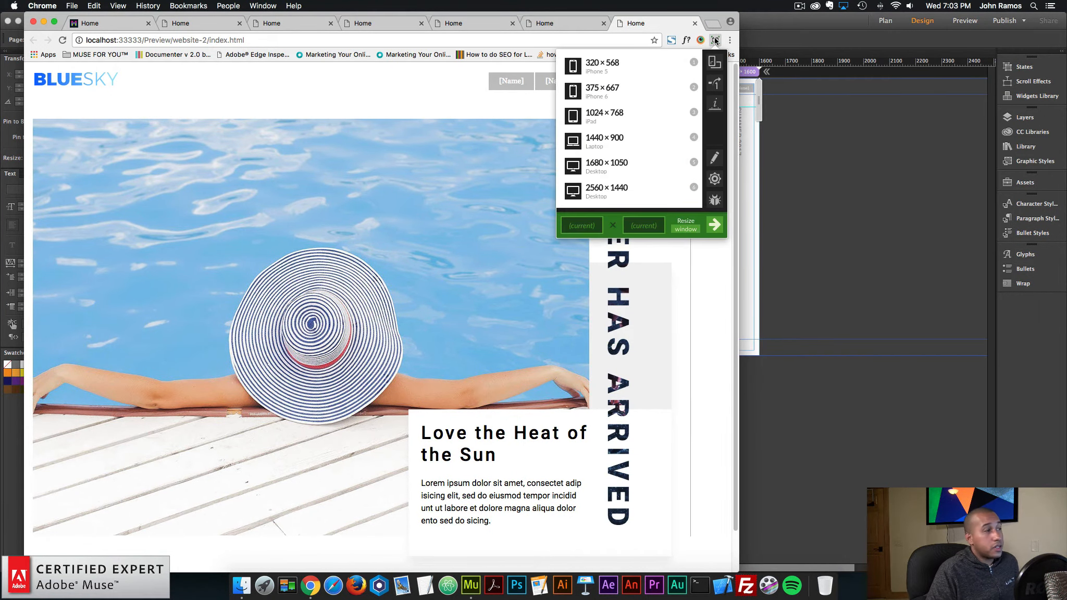
{"action": "left_click", "coordinate": [712, 102]}
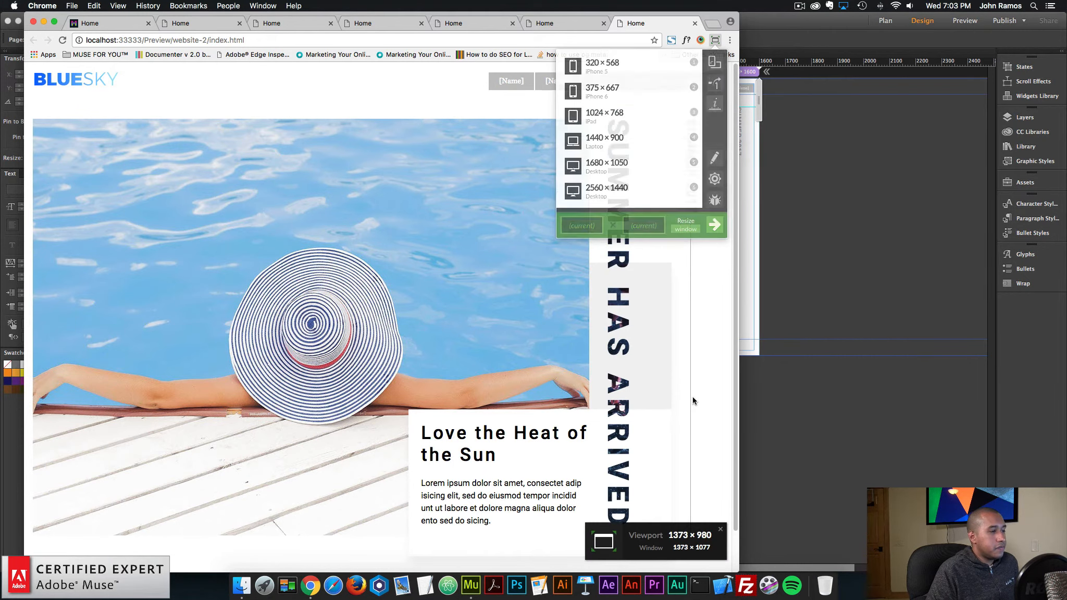
{"action": "mouse_move", "coordinate": [738, 375]}
{"action": "left_mouse_down"}
{"action": "mouse_move", "coordinate": [677, 373]}
{"action": "mouse_move", "coordinate": [740, 370]}
{"action": "left_mouse_up"}
Step: Return to Adobe Muse and add a fluid-width breakpoint at 1280 to the Home page
{"action": "left_click", "coordinate": [790, 210]}
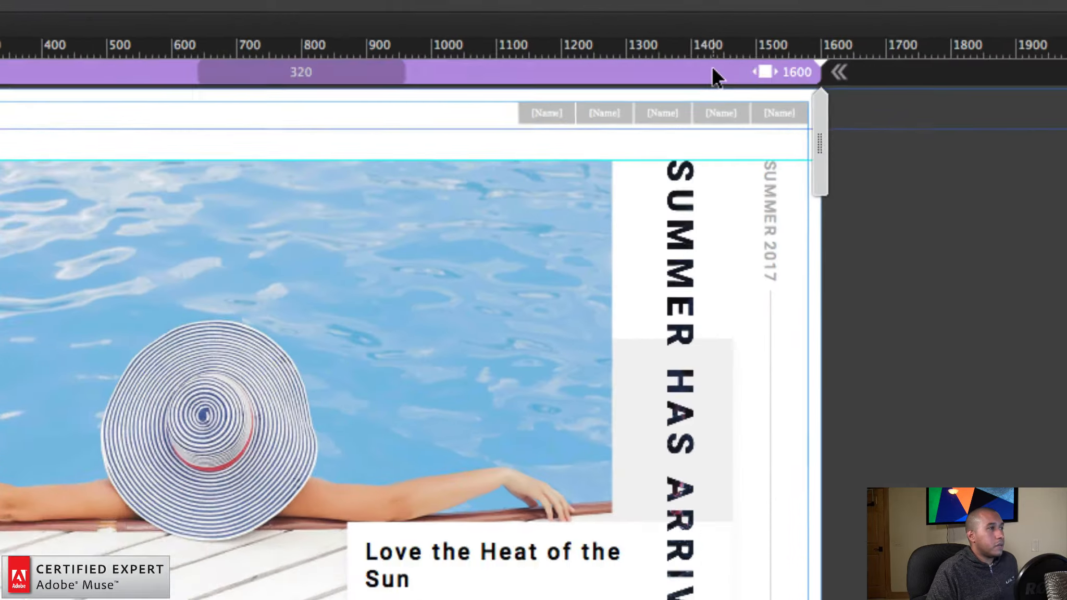
{"action": "right_click", "coordinate": [710, 70]}
{"action": "left_click", "coordinate": [712, 75]}
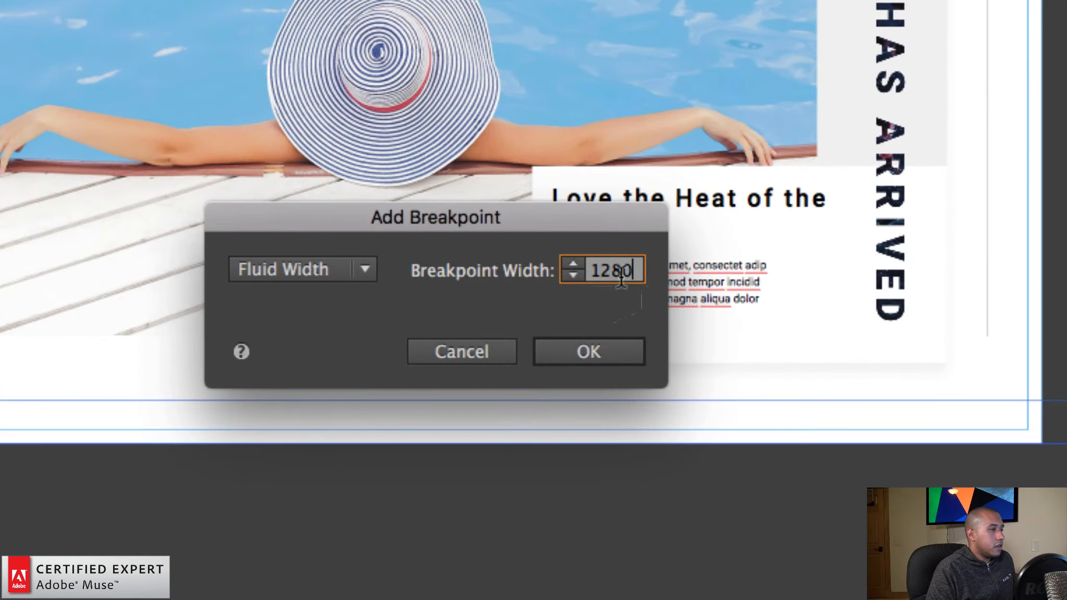
{"action": "double_click", "coordinate": [621, 280]}
{"action": "type", "text": "1280"}
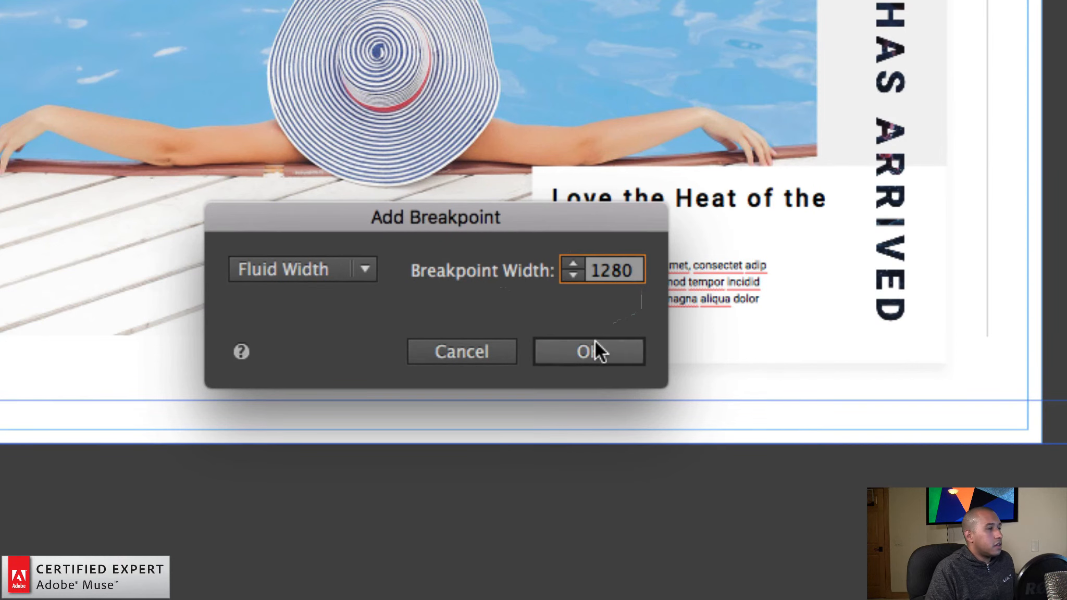
{"action": "left_click", "coordinate": [595, 350]}
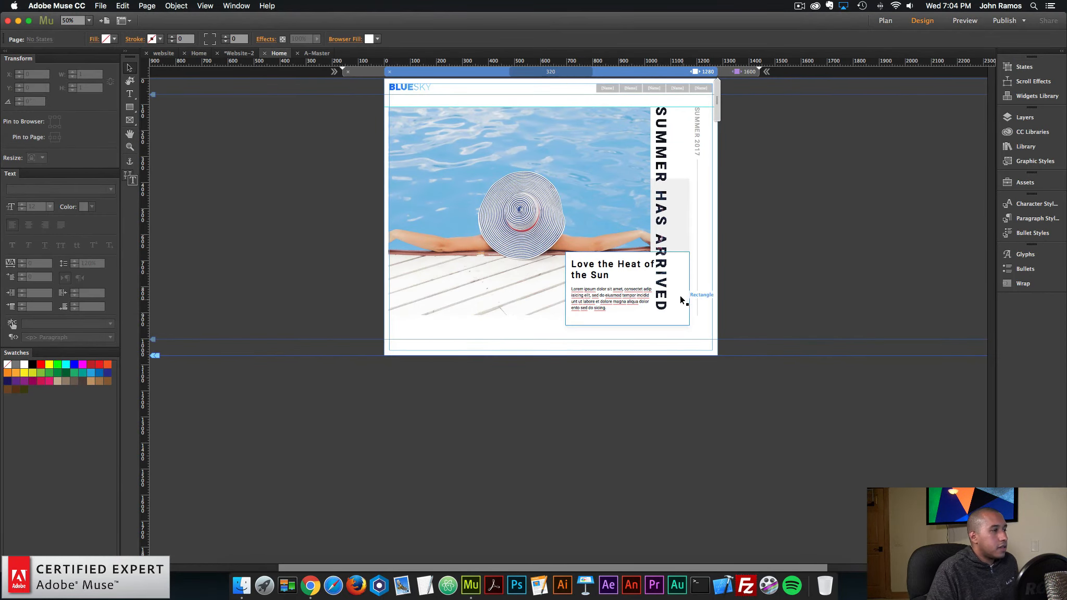
Step: Move the vertical SUMMER HAS ARRIVED headline right to X 1133 at the 1280 breakpoint
{"action": "left_click", "coordinate": [664, 243]}
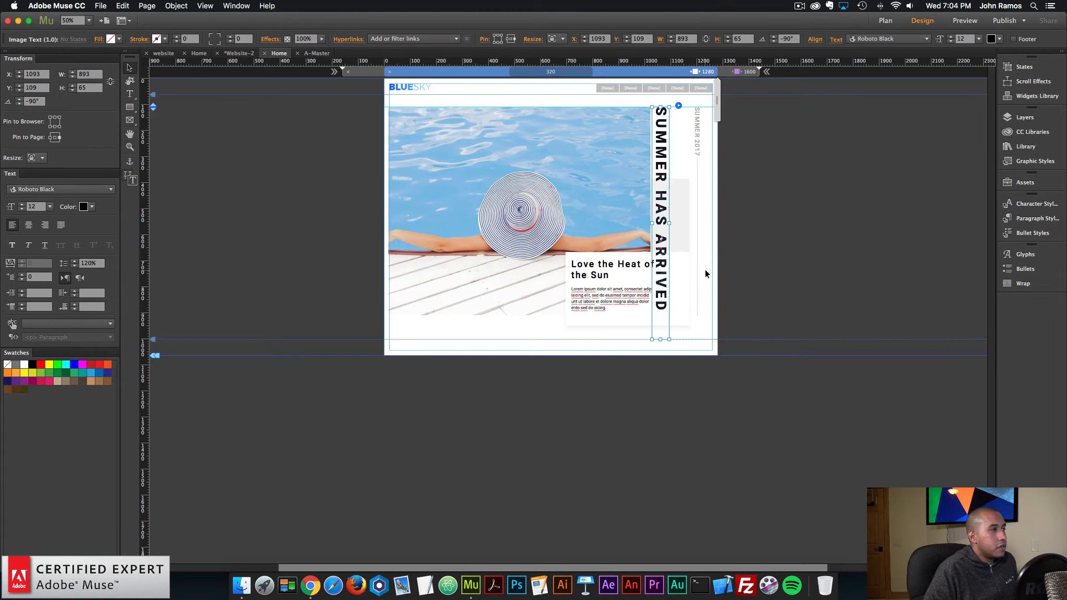
{"action": "key", "text": "shift+Right"}
{"action": "key", "text": "shift+Right"}
{"action": "key", "text": "shift+Right"}
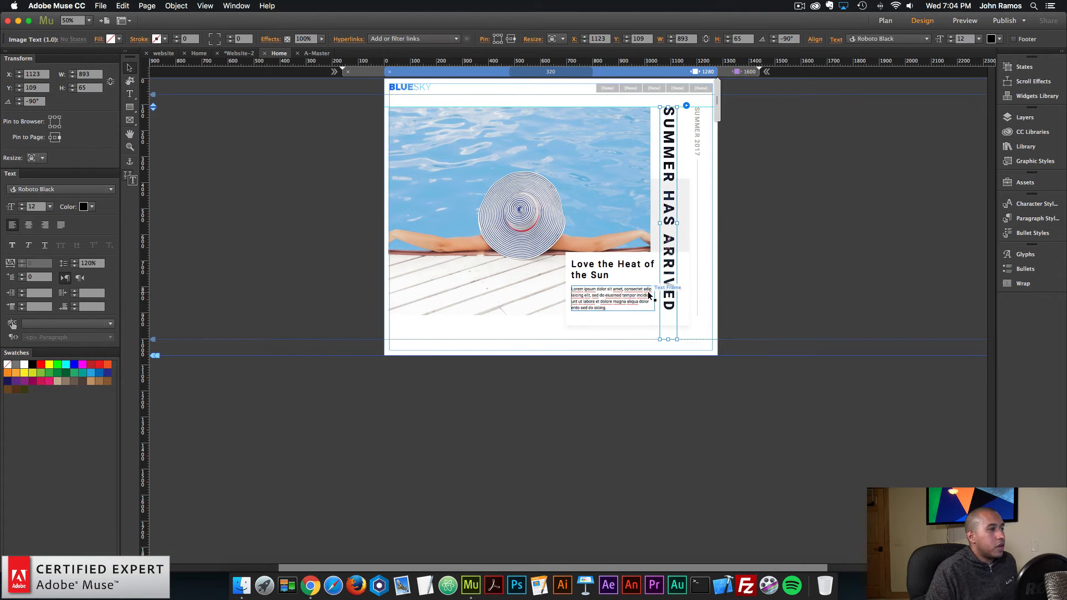
{"action": "left_click", "coordinate": [756, 272]}
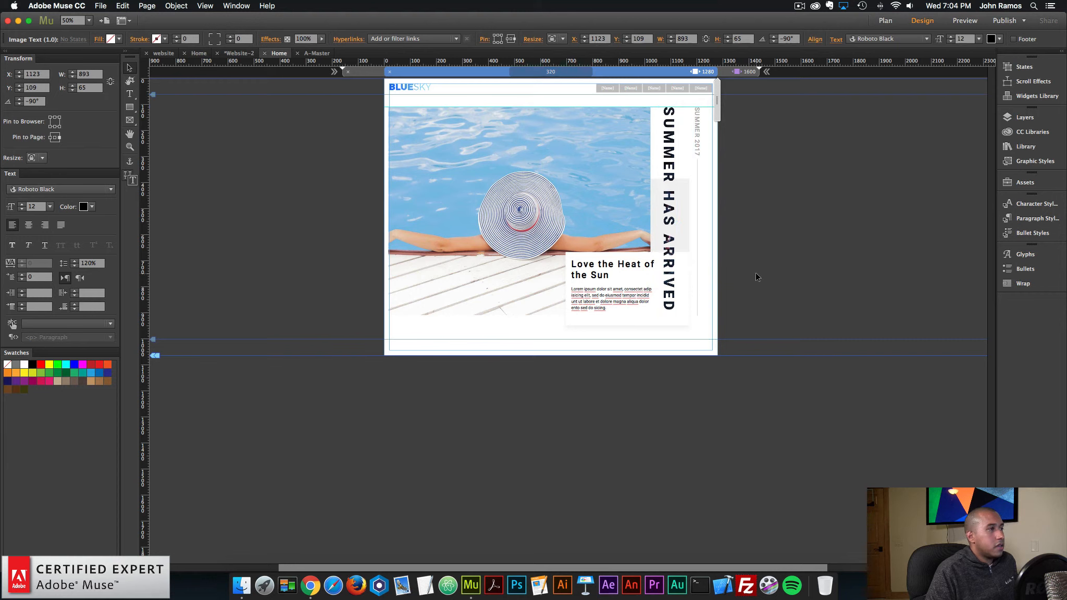
{"action": "left_click", "coordinate": [668, 193]}
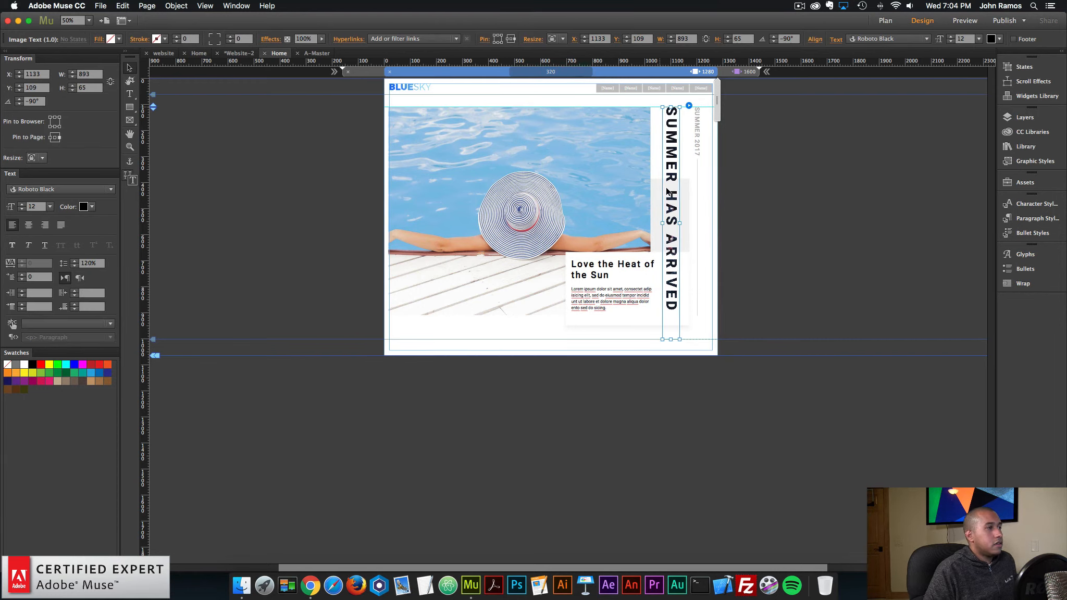
{"action": "left_click", "coordinate": [750, 250]}
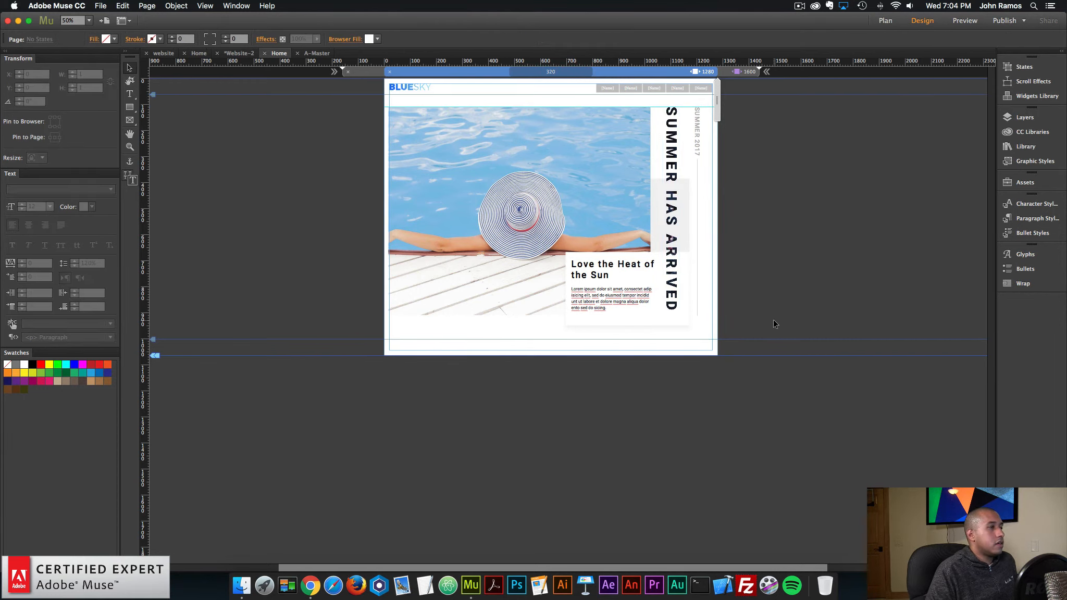
Step: Preview the page in the browser, narrow the window to check the headline at the new breakpoint, and return to Adobe Muse
{"action": "left_click", "coordinate": [98, 6]}
{"action": "left_click", "coordinate": [128, 172]}
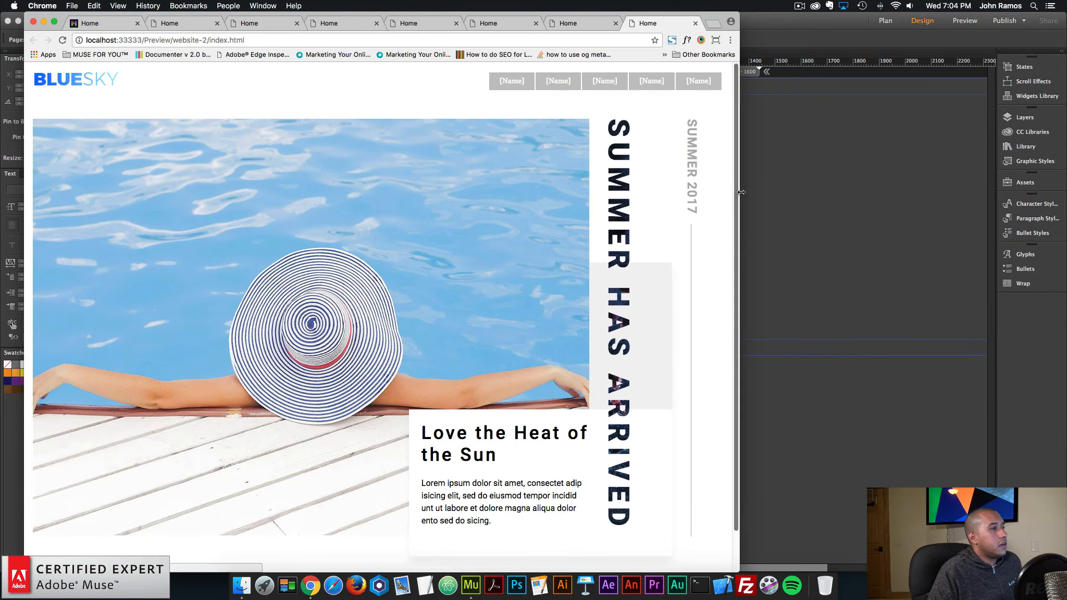
{"action": "left_click_drag", "start_coordinate": [741, 192], "coordinate": [638, 246]}
{"action": "left_click", "coordinate": [812, 251]}
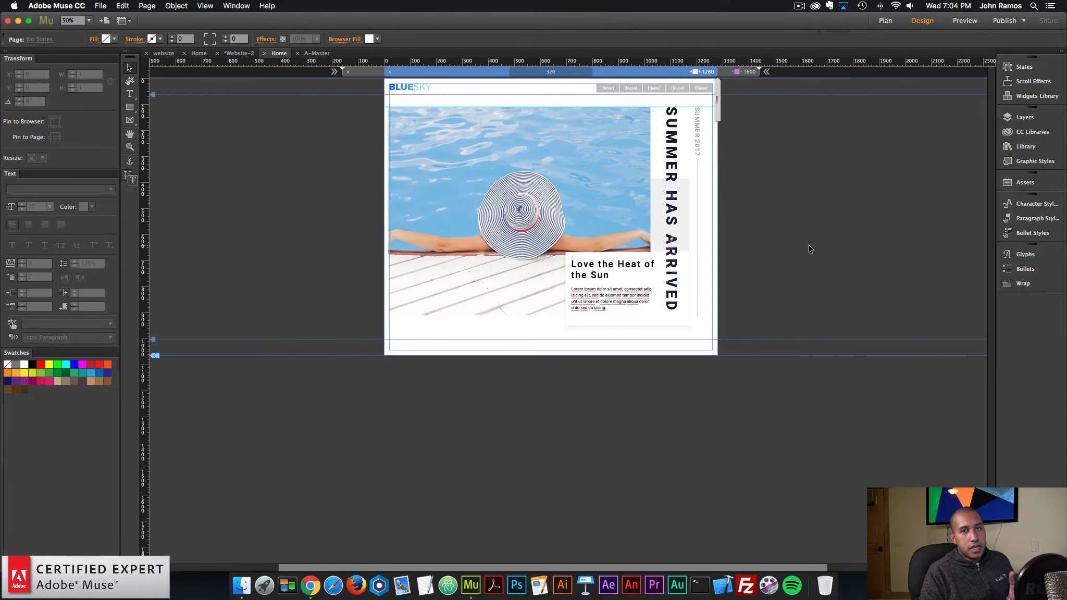
Step: Search the library for "water ripple" and place the Water Ripple Effect – Add First widget just outside the page's upper-left edge
{"action": "left_click", "coordinate": [545, 193]}
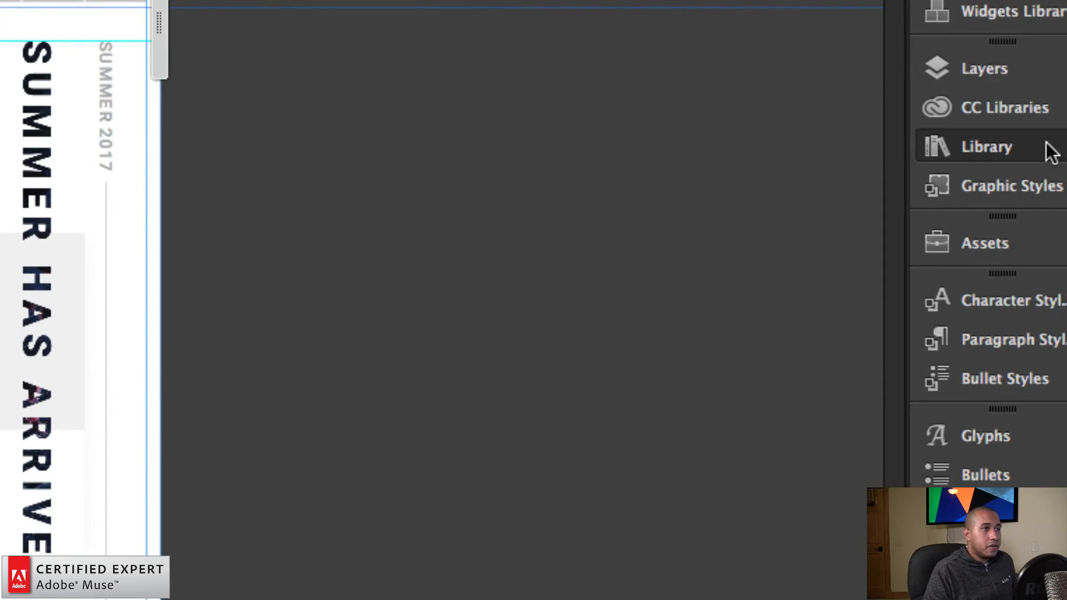
{"action": "left_click", "coordinate": [1050, 151]}
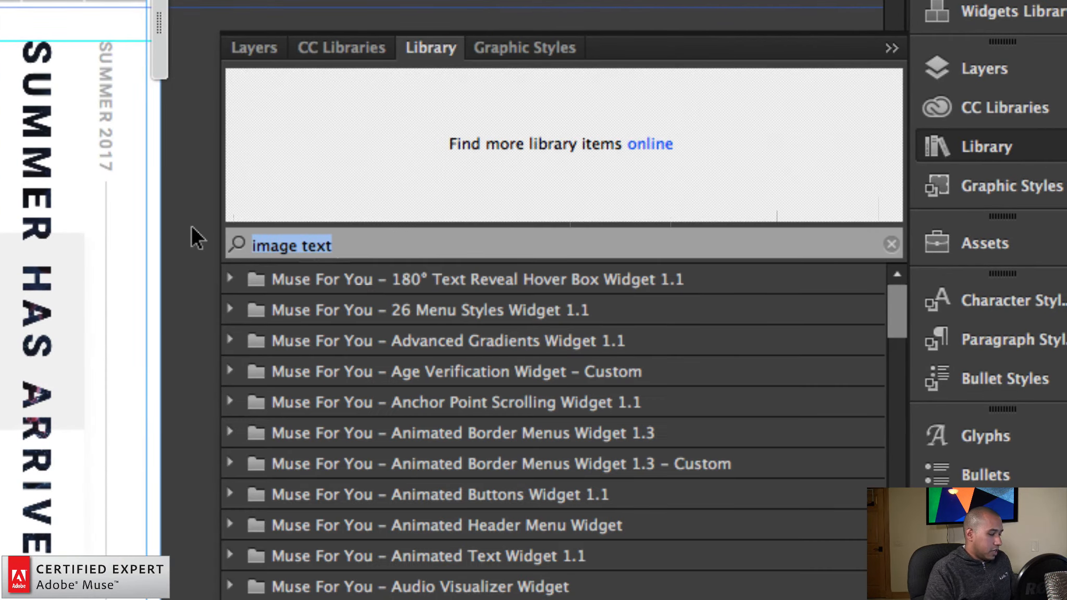
{"action": "type", "text": "water ripple"}
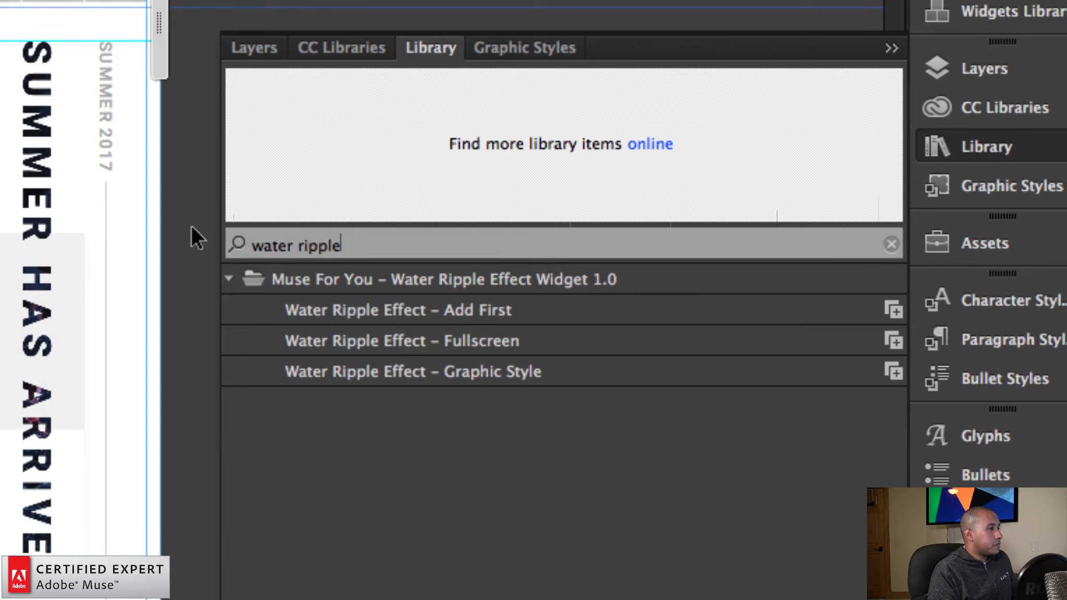
{"action": "left_click", "coordinate": [399, 309]}
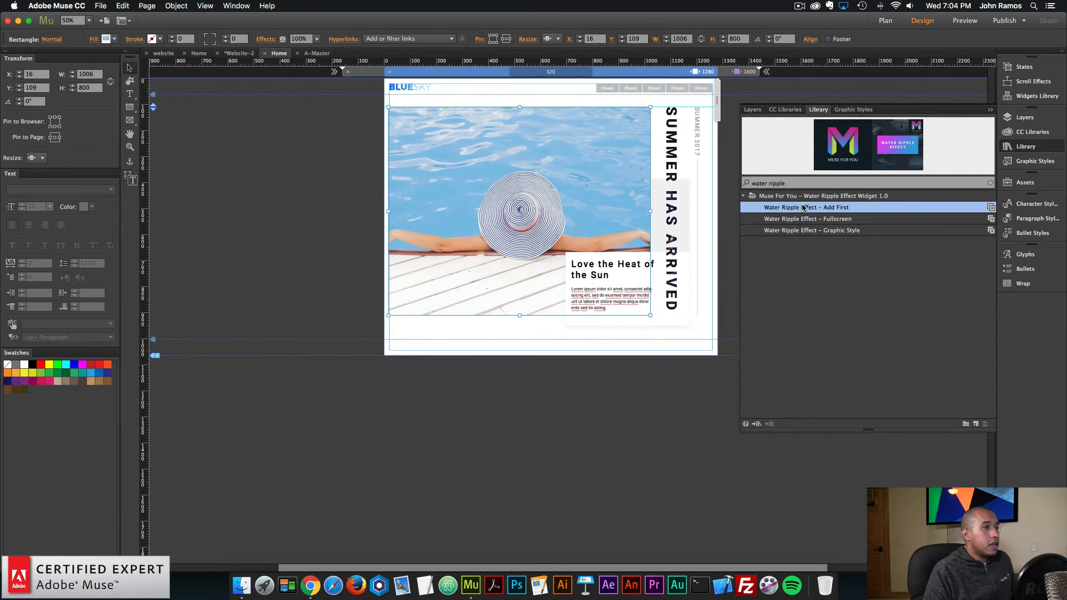
{"action": "left_click_drag", "start_coordinate": [399, 309], "coordinate": [377, 106]}
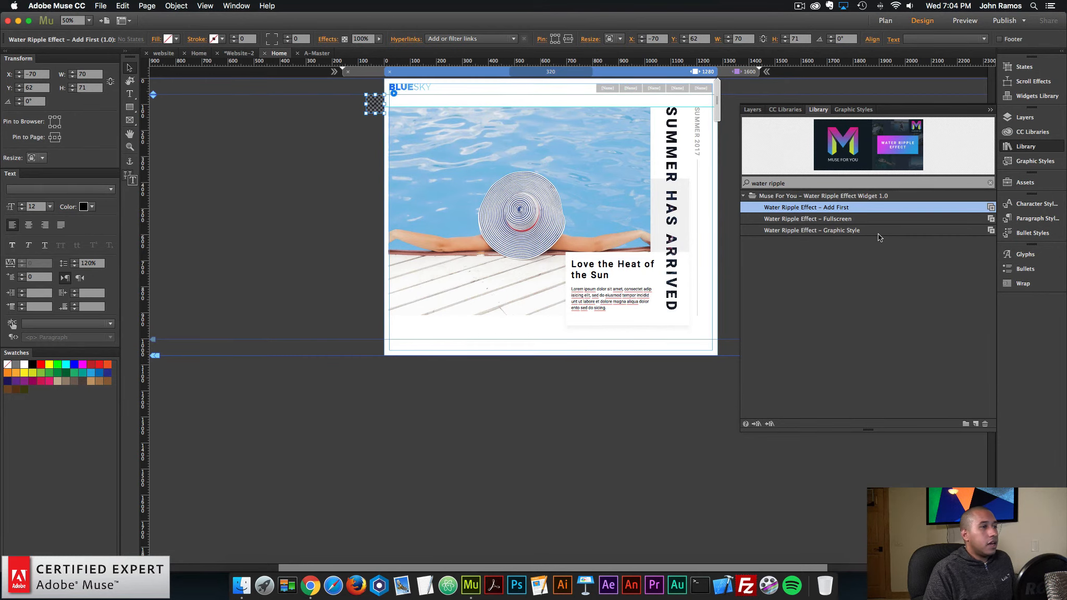
Step: Place the Water Ripple Effect – Graphic Style widget below the Add First widget at X -70, Y 161, and open its options
{"action": "left_click", "coordinate": [834, 219]}
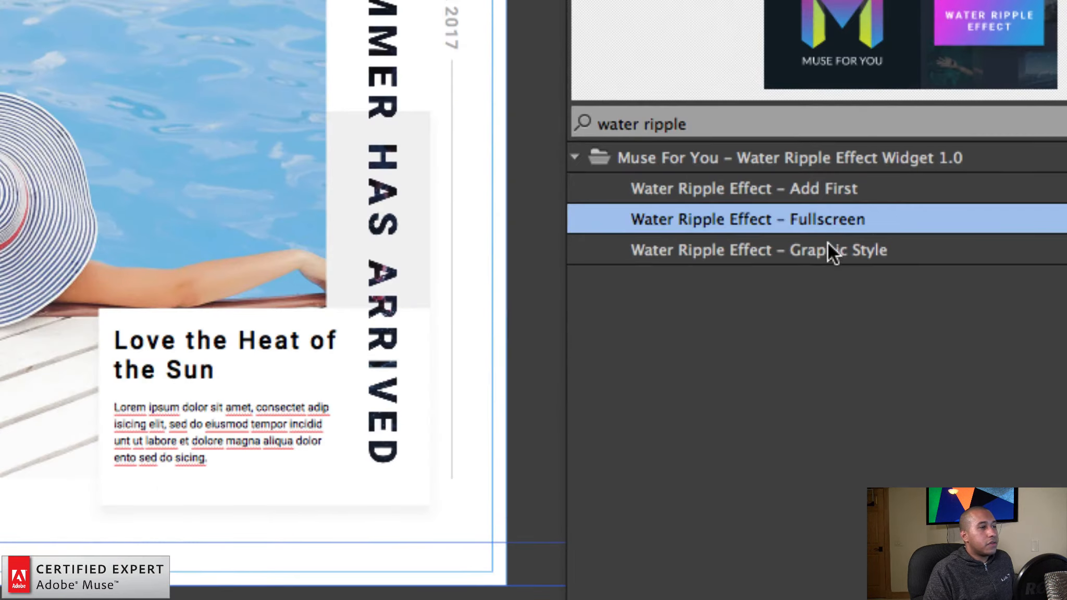
{"action": "left_click", "coordinate": [841, 232]}
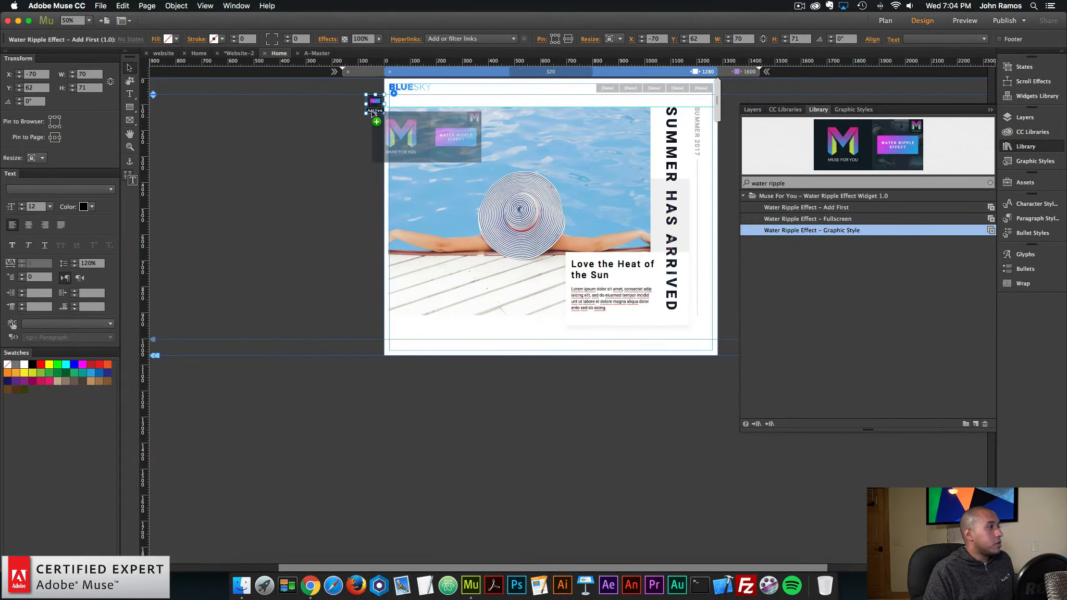
{"action": "left_click_drag", "start_coordinate": [370, 125], "coordinate": [373, 137]}
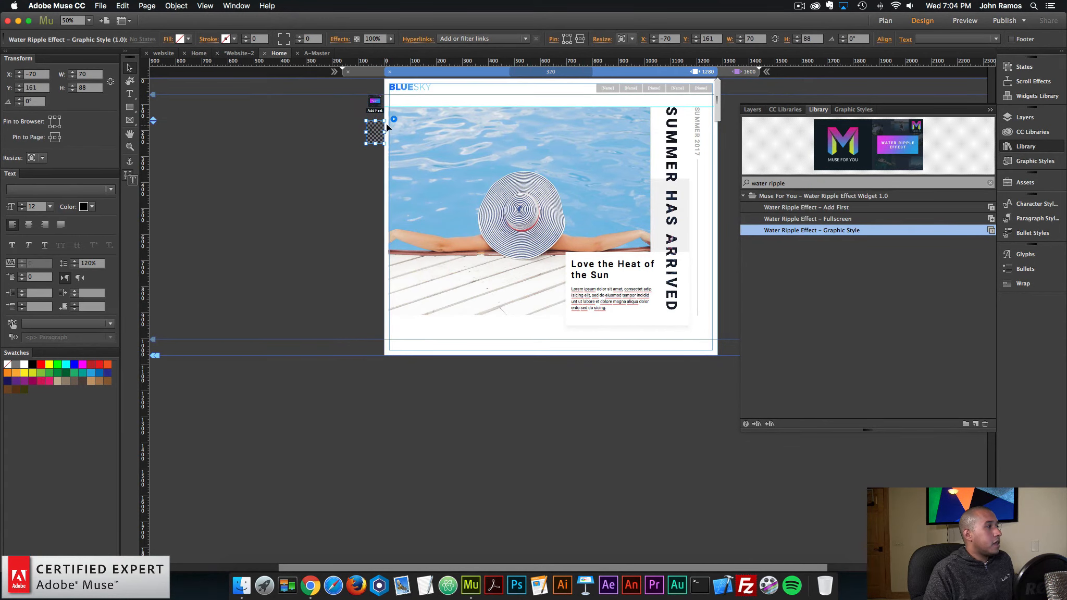
{"action": "left_click", "coordinate": [393, 120]}
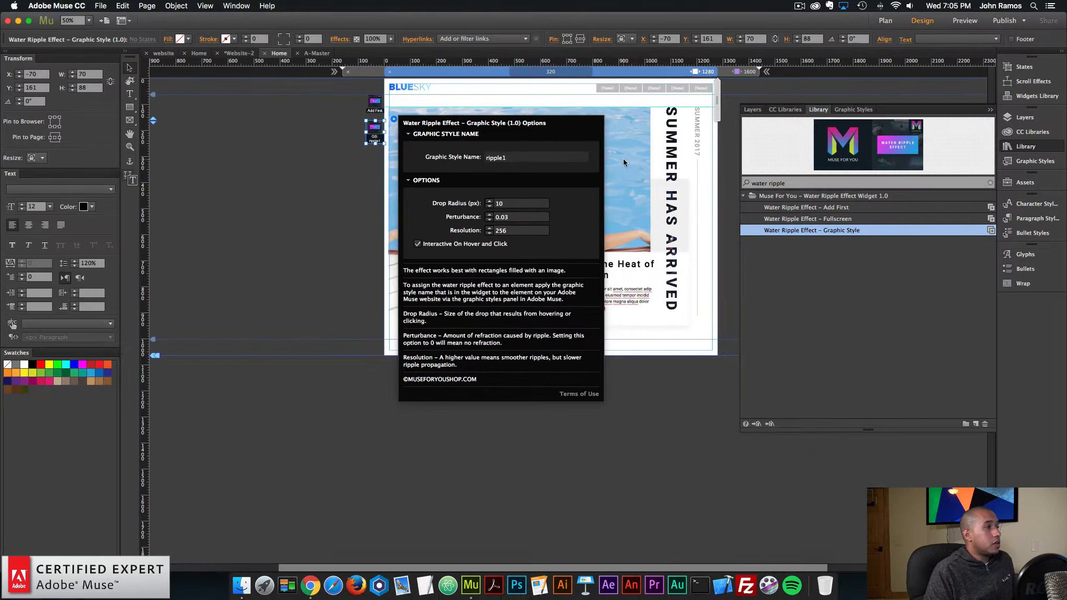
Step: Create a graphic style from the pool image rectangle and name it ripple1
{"action": "left_click", "coordinate": [838, 130]}
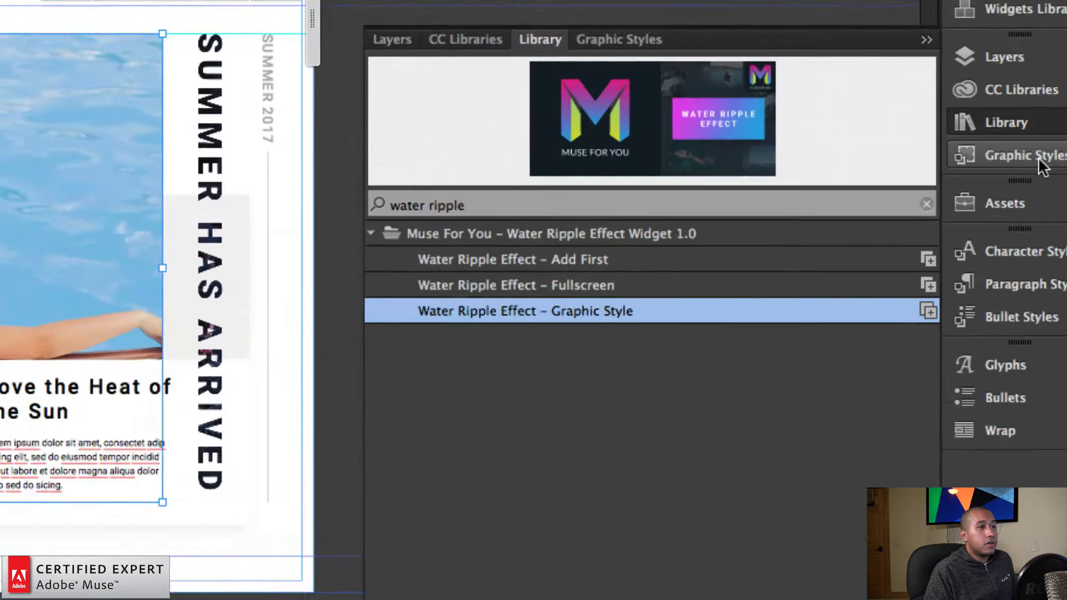
{"action": "left_click", "coordinate": [1032, 161]}
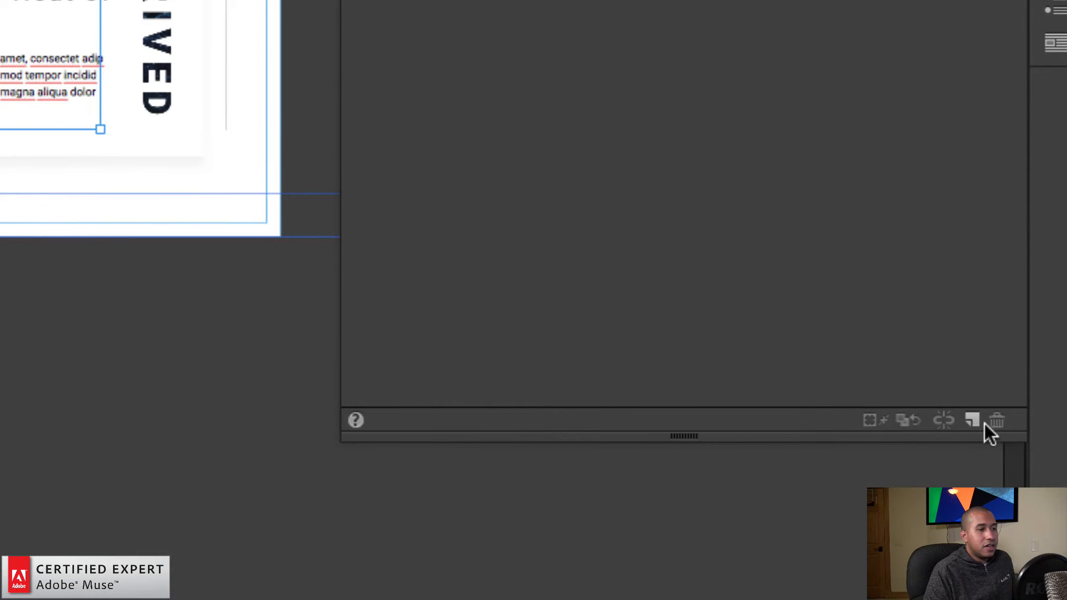
{"action": "left_click", "coordinate": [972, 420]}
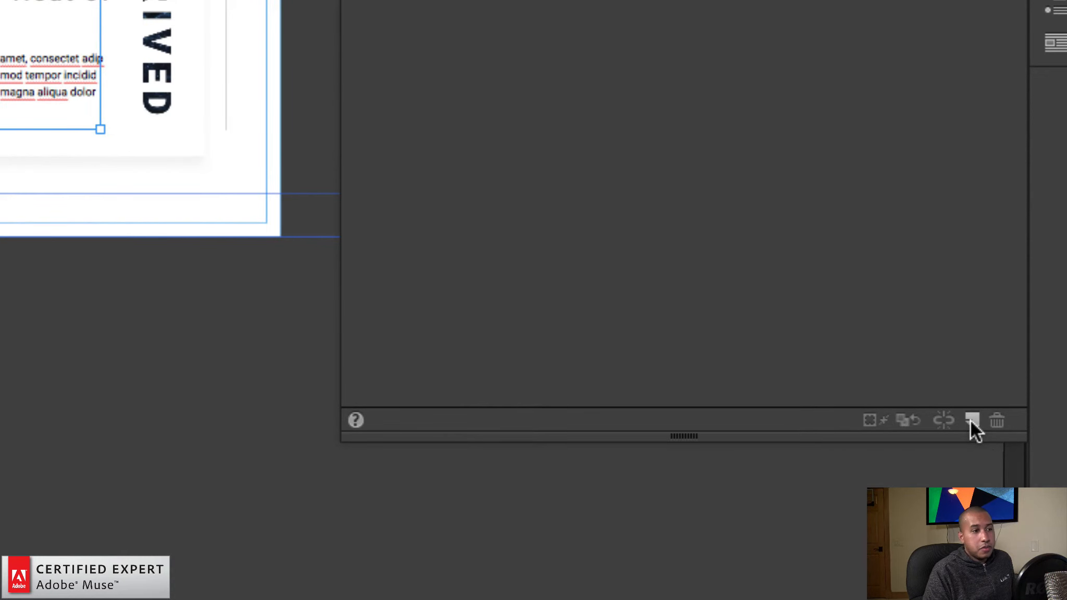
{"action": "double_click", "coordinate": [753, 133]}
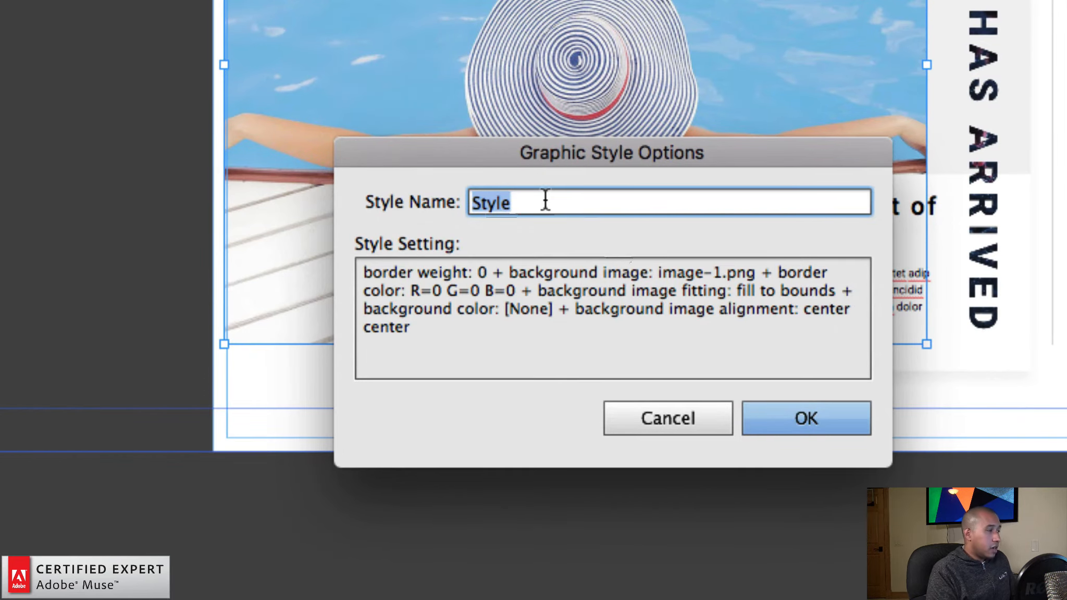
{"action": "type", "text": "ripple1"}
{"action": "key", "text": "Return"}
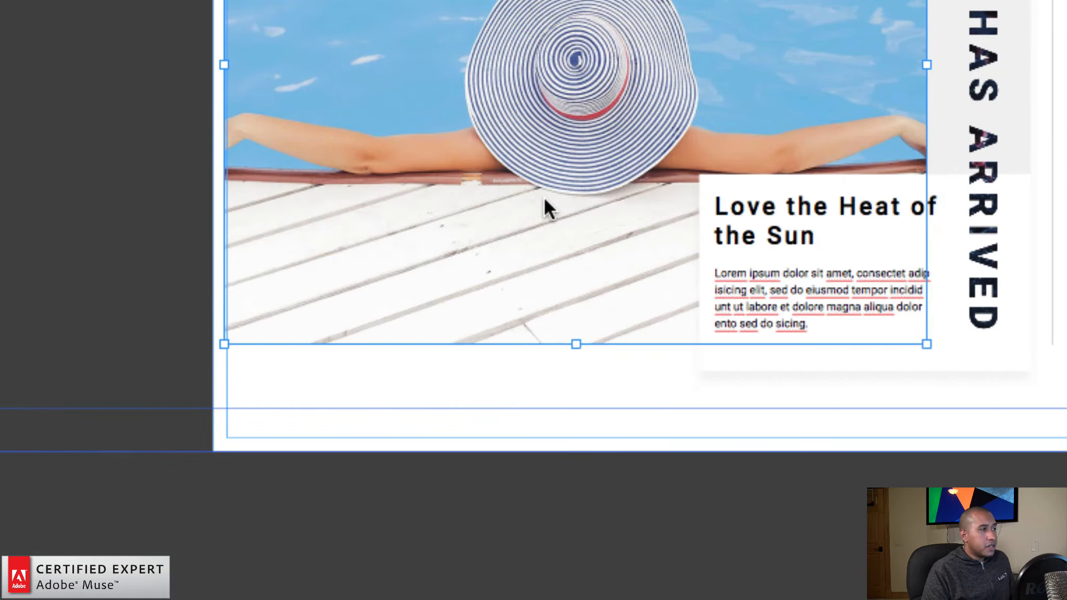
Step: Compare the graphic style name in the water ripple widget's options with the style applied to the pool image
{"action": "left_click", "coordinate": [394, 119]}
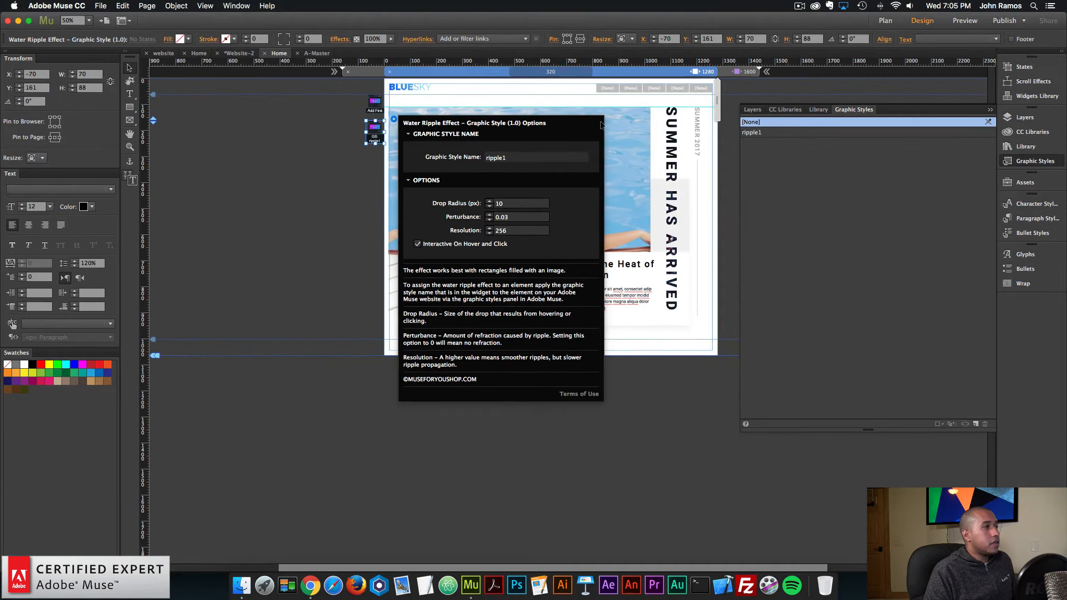
{"action": "left_click", "coordinate": [850, 248]}
{"action": "left_click", "coordinate": [505, 230]}
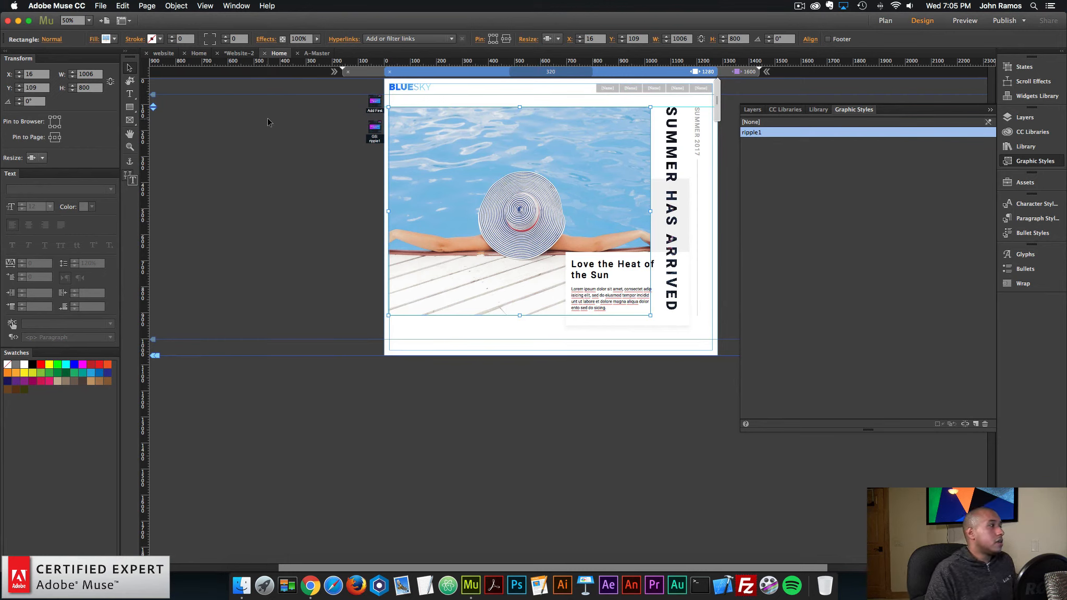
{"action": "left_click", "coordinate": [375, 133]}
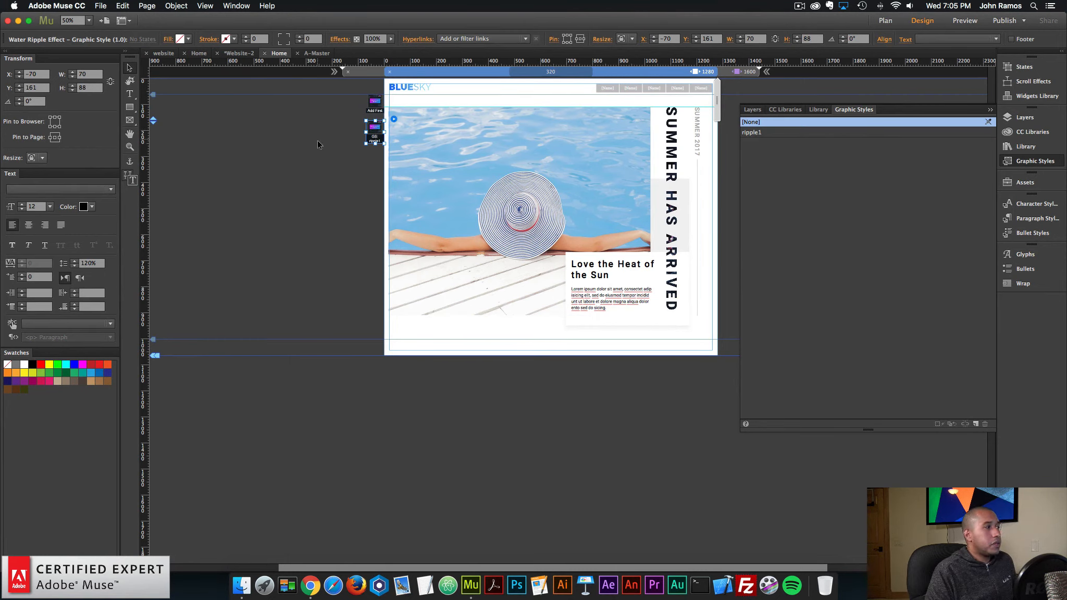
Step: Preview the page in the browser and widen the window to check the ripple effect on the pool image
{"action": "left_click", "coordinate": [315, 231]}
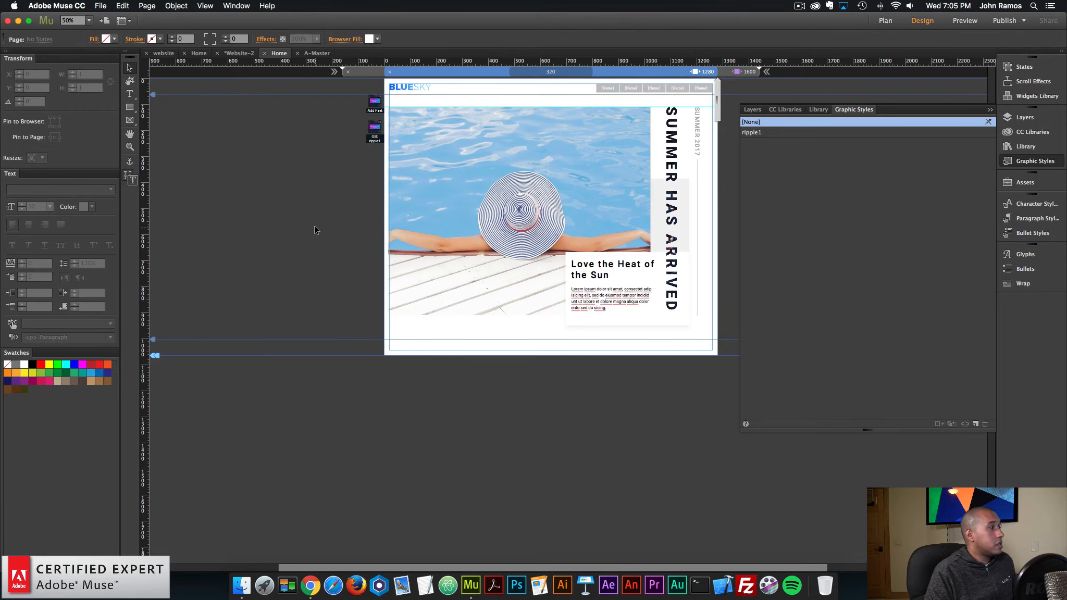
{"action": "left_click", "coordinate": [101, 5]}
{"action": "left_click", "coordinate": [132, 172]}
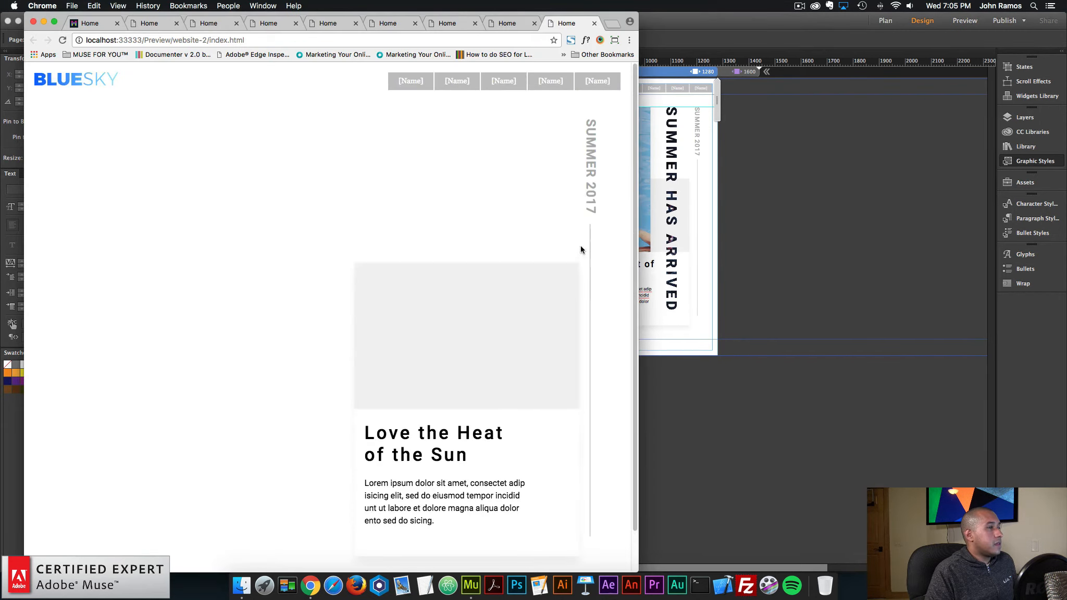
{"action": "left_click_drag", "start_coordinate": [639, 245], "coordinate": [993, 254]}
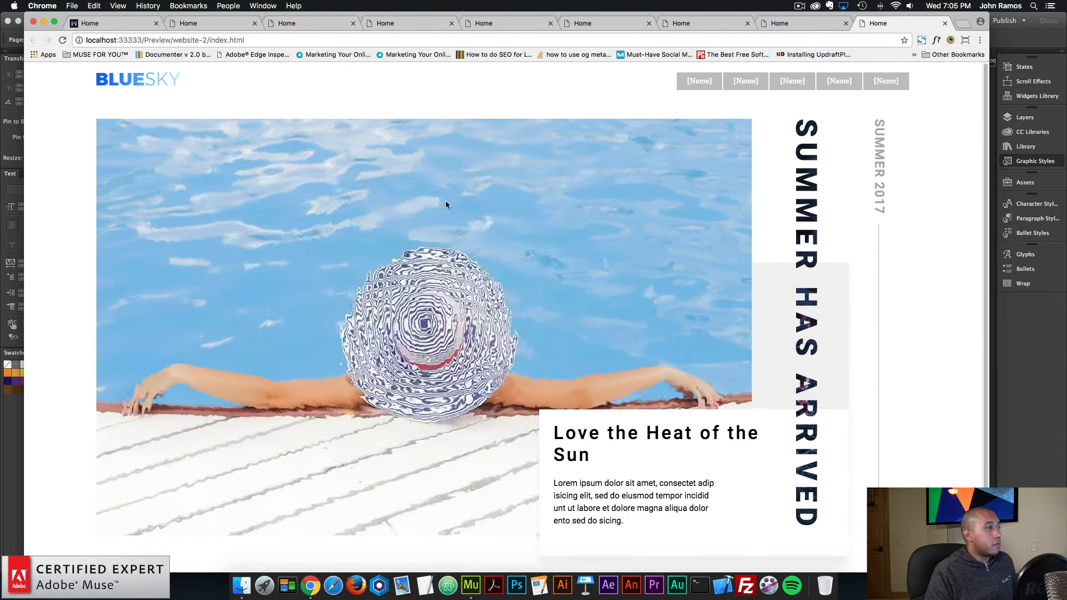
Step: Return to Adobe Muse and set the resolution to 1000 in the Water Ripple Effect – Graphic Style widget's options
{"action": "key", "text": "super+Tab"}
{"action": "left_click", "coordinate": [375, 132]}
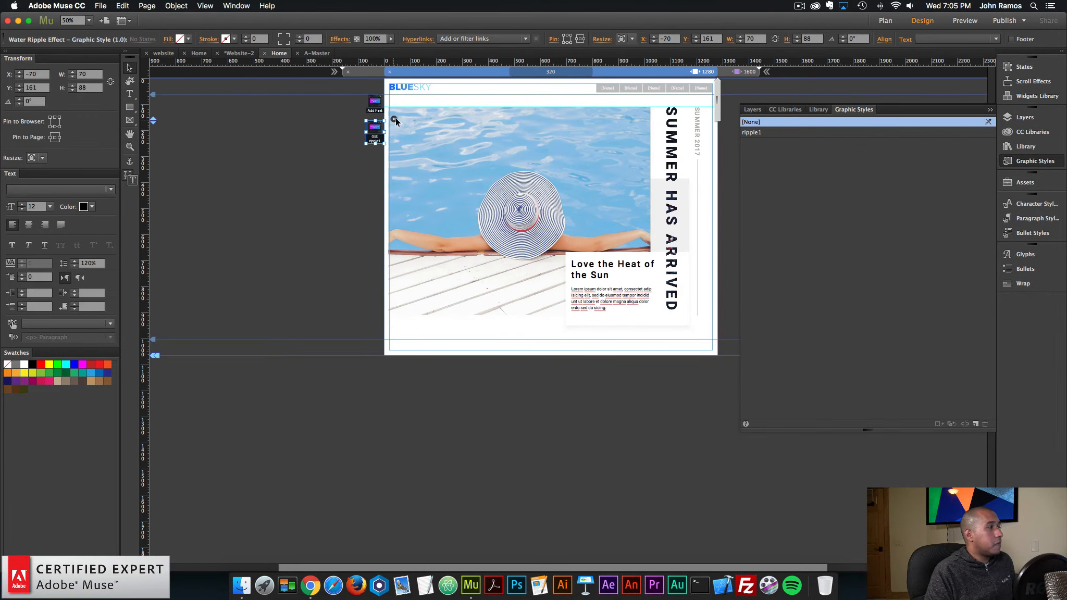
{"action": "left_click", "coordinate": [394, 119]}
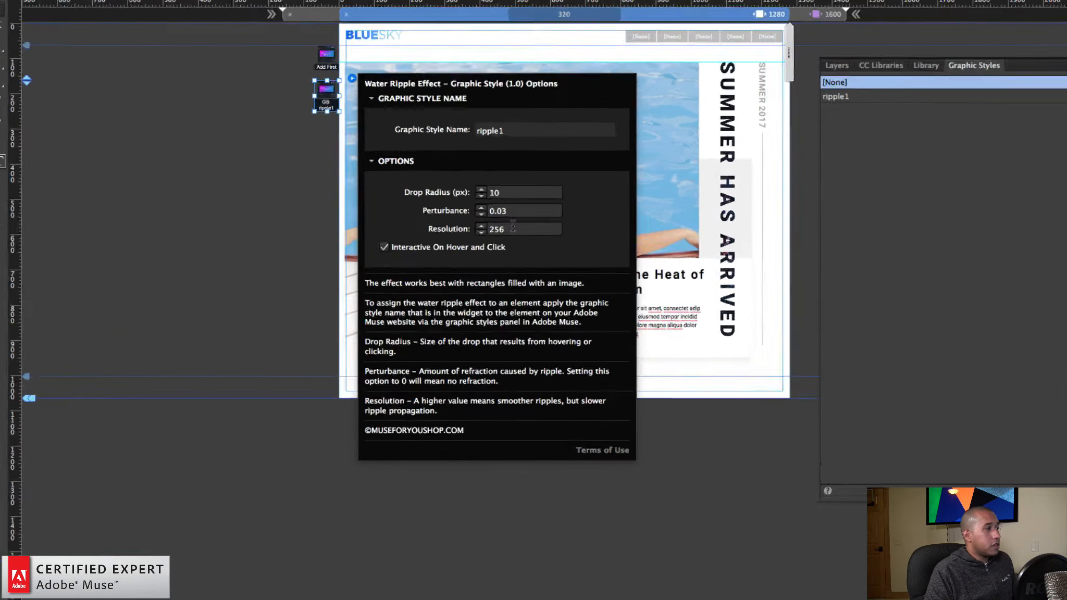
{"action": "left_click", "coordinate": [478, 231]}
{"action": "type", "text": "1000"}
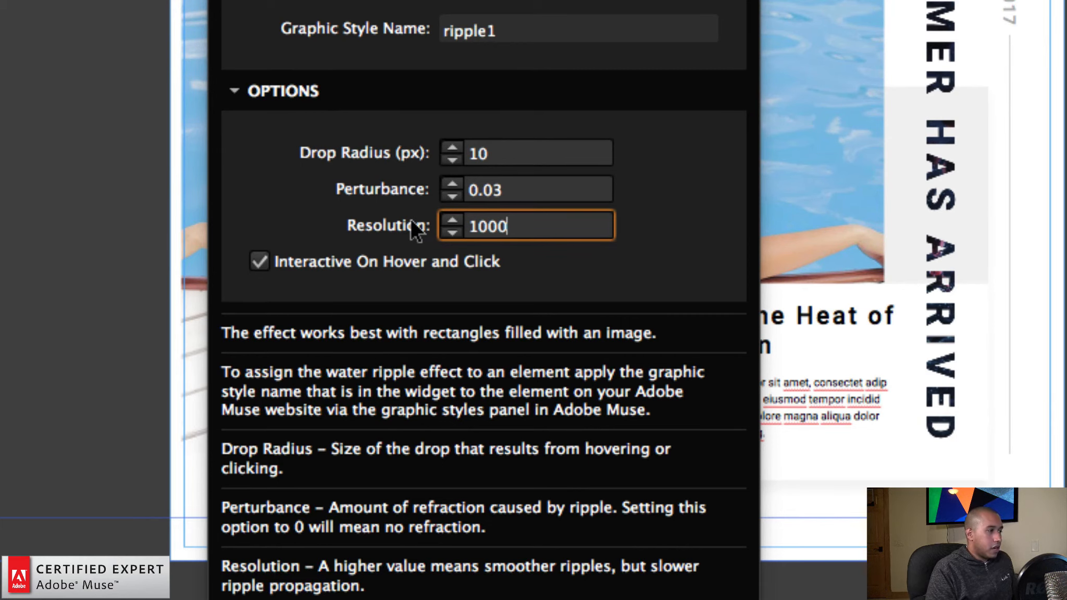
{"action": "key", "text": "Return"}
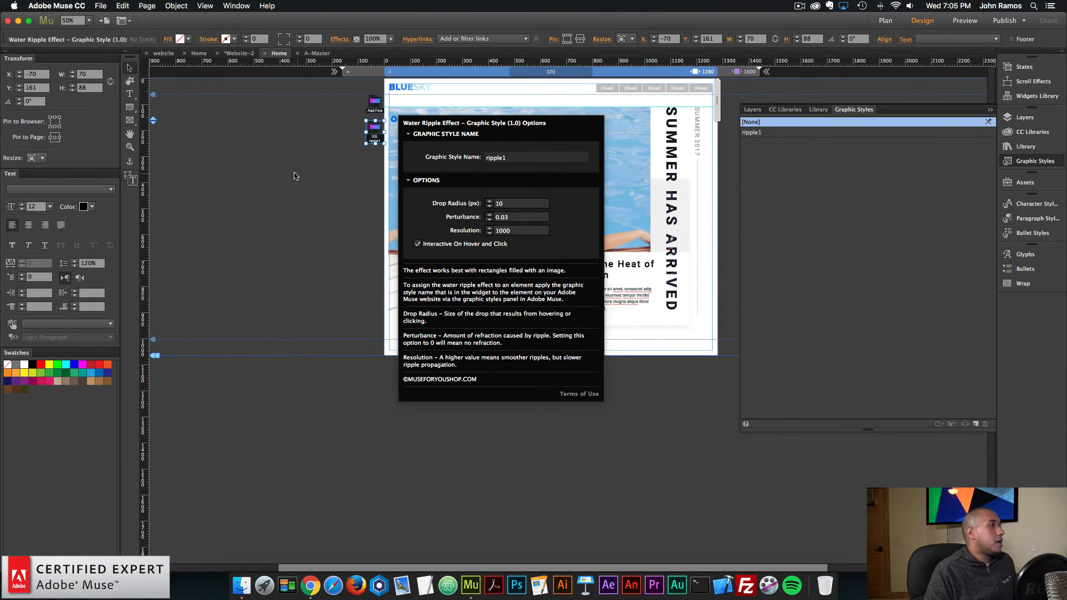
{"action": "left_click", "coordinate": [295, 176]}
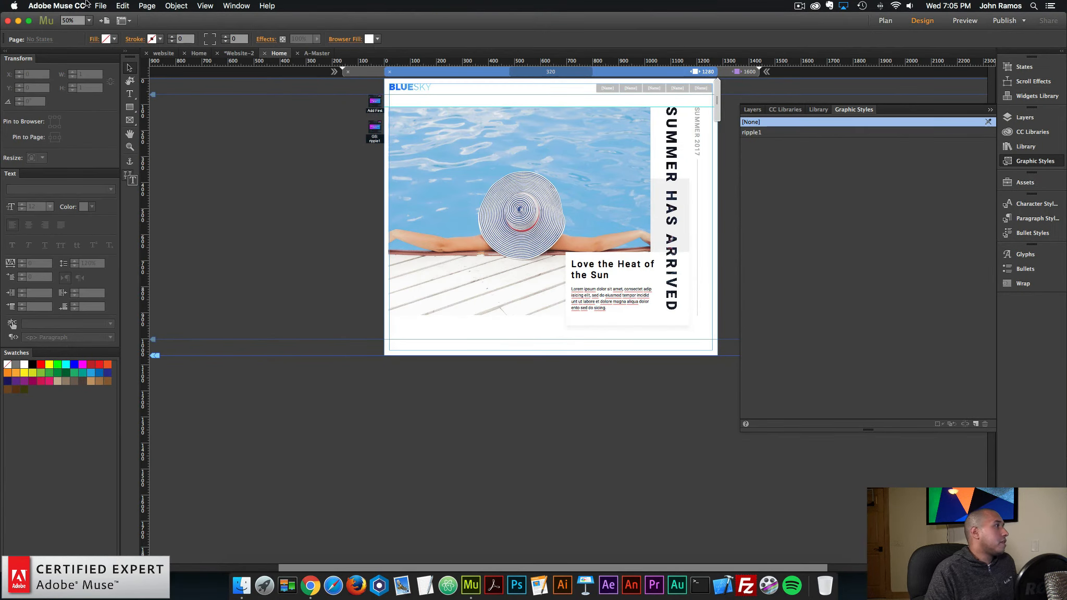
Step: Preview the page in the browser again and widen the window slightly to check the higher-resolution ripples
{"action": "left_click", "coordinate": [101, 6]}
{"action": "left_click", "coordinate": [123, 174]}
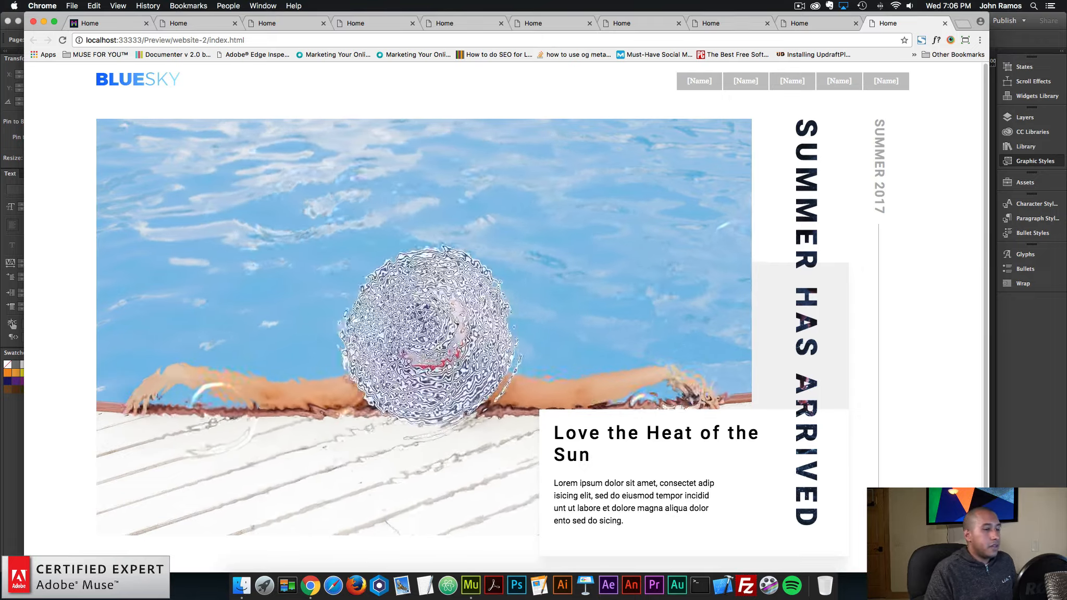
{"action": "left_click_drag", "start_coordinate": [989, 333], "coordinate": [1039, 333]}
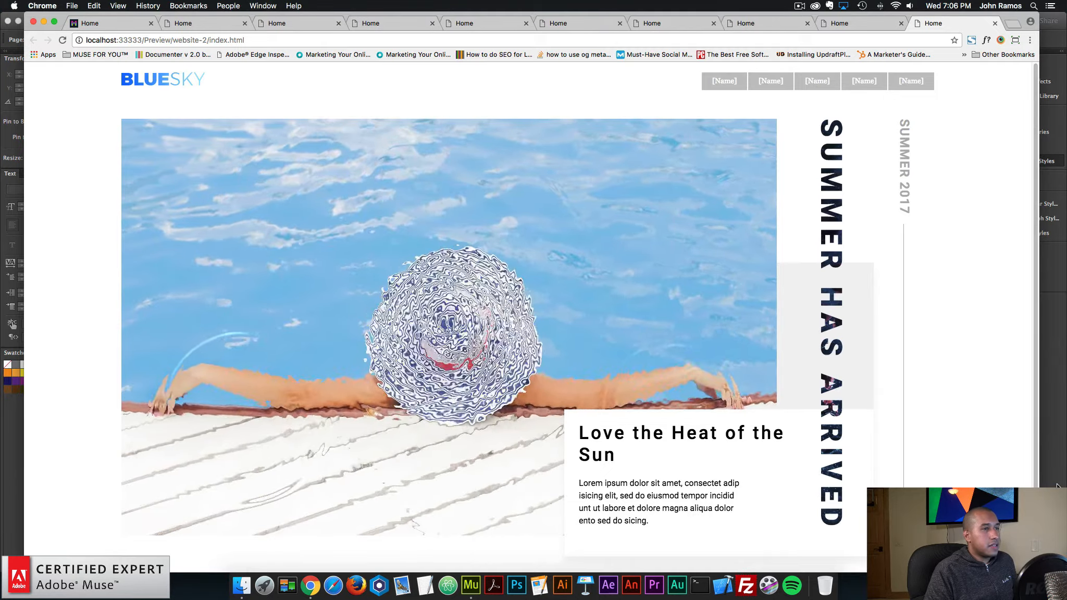
Step: Back in Adobe Muse, search the library for "font smoother" and place the Font Smoother Light widget beside the page at X -50, Y 284
{"action": "key", "text": "super+Tab"}
{"action": "left_click", "coordinate": [818, 110]}
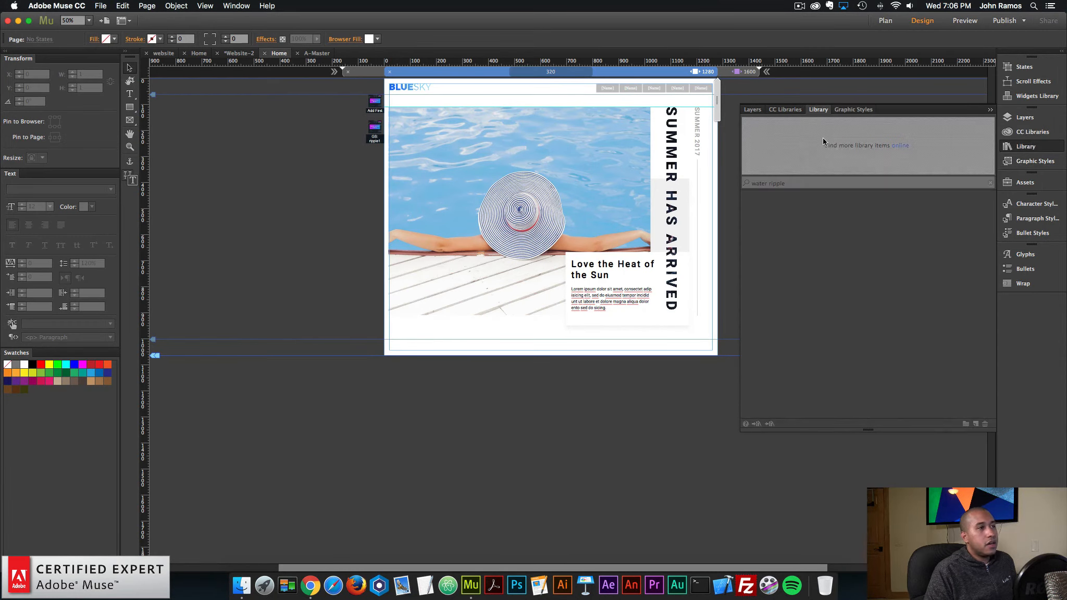
{"action": "type", "text": "font smootehr"}
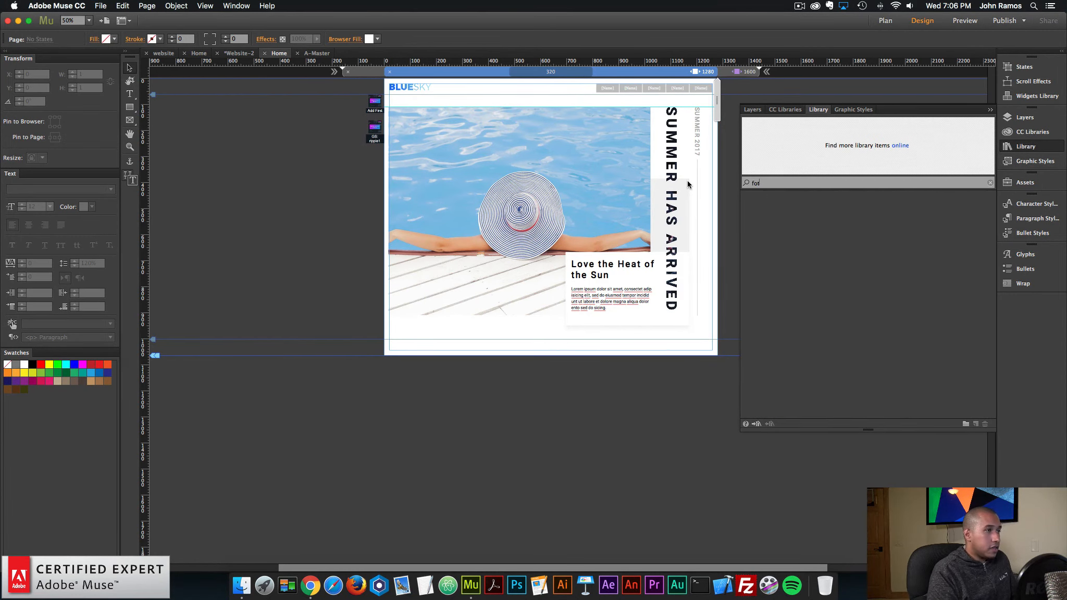
{"action": "key", "text": "BackSpace"}
{"action": "key", "text": "BackSpace"}
{"action": "key", "text": "BackSpace"}
{"action": "type", "text": "her"}
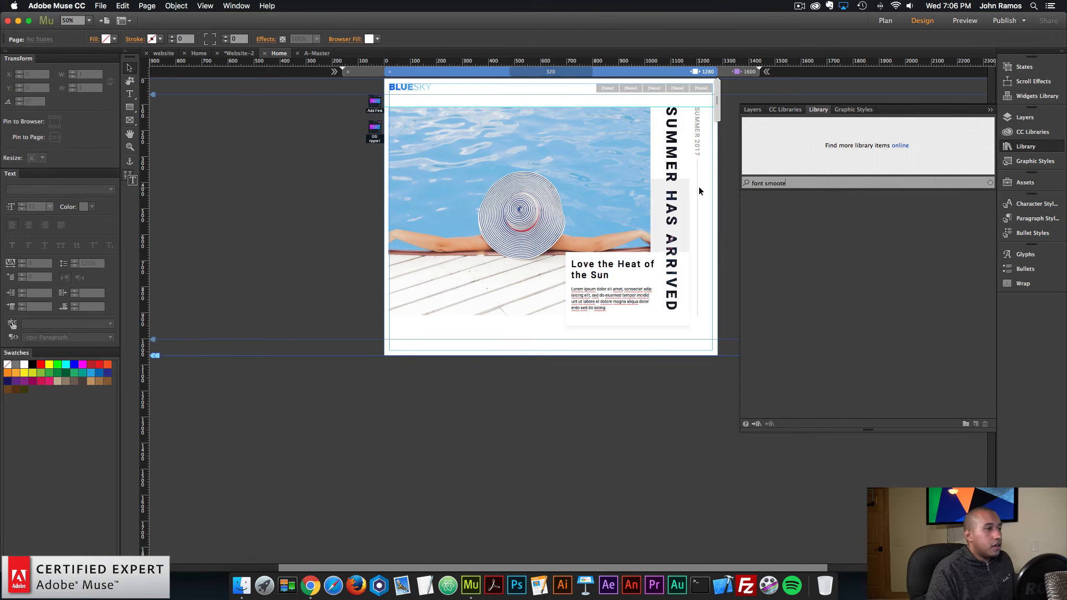
{"action": "left_click_drag", "start_coordinate": [853, 219], "coordinate": [359, 162]}
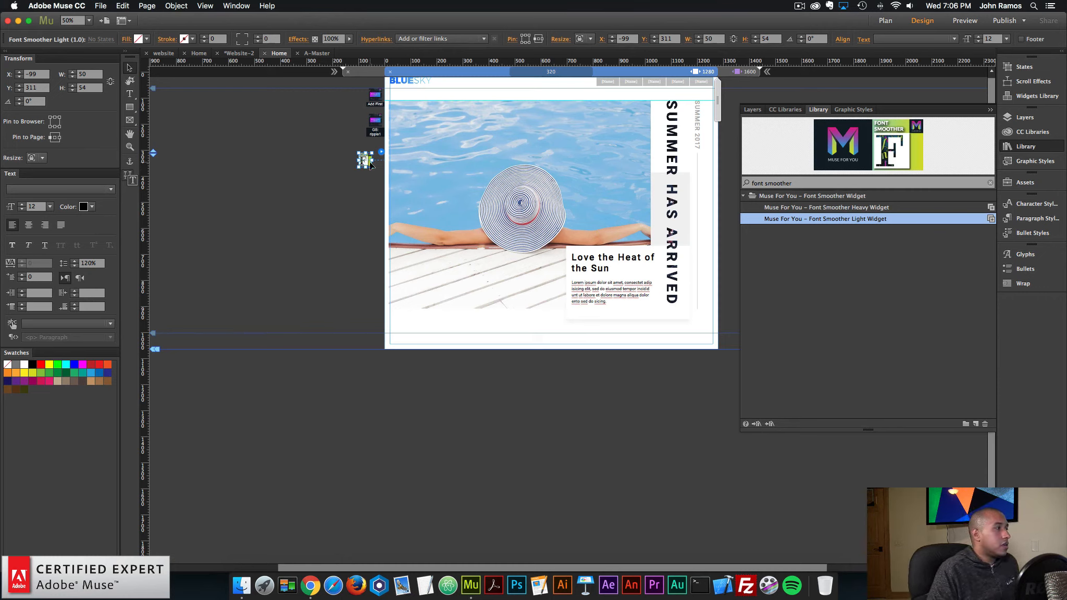
{"action": "left_click_drag", "start_coordinate": [367, 164], "coordinate": [383, 155]}
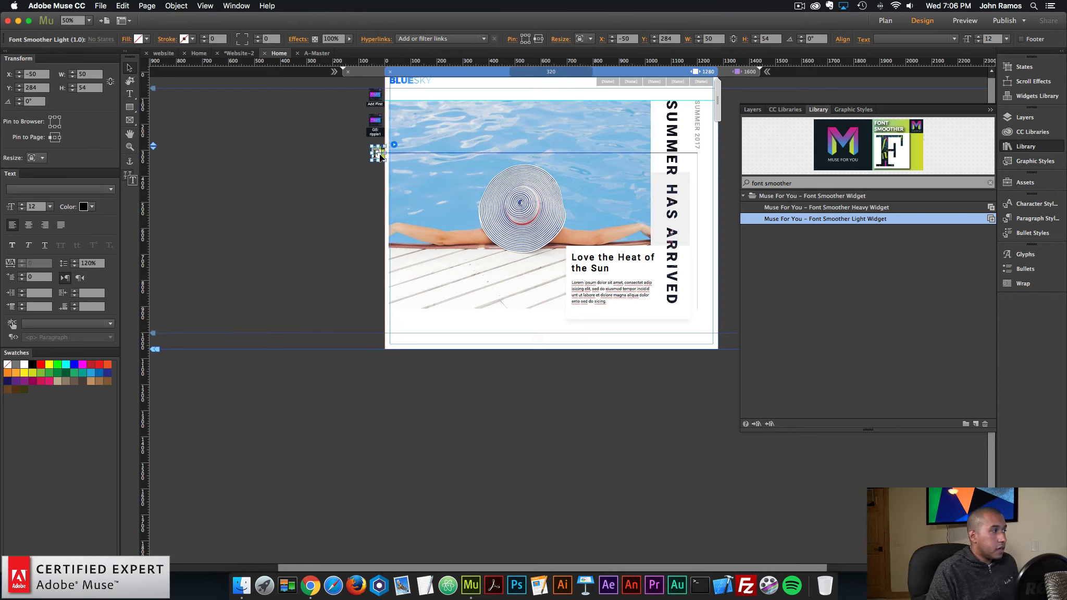
{"action": "left_click", "coordinate": [364, 201]}
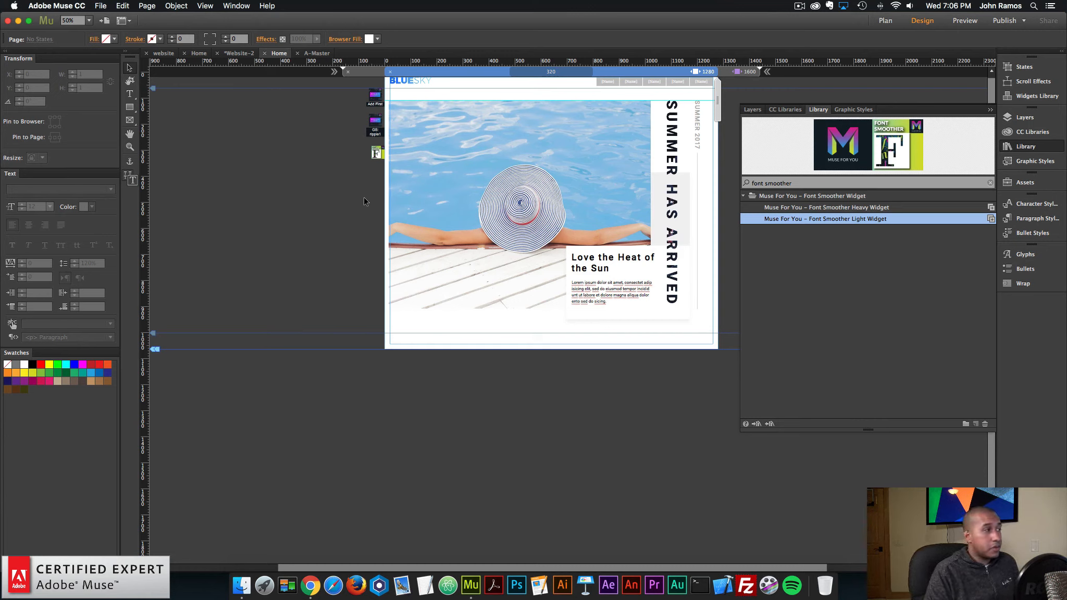
Step: Preview the page in the browser and resize the window narrower and wider to check the smoothed text and responsive layout
{"action": "left_click", "coordinate": [101, 6]}
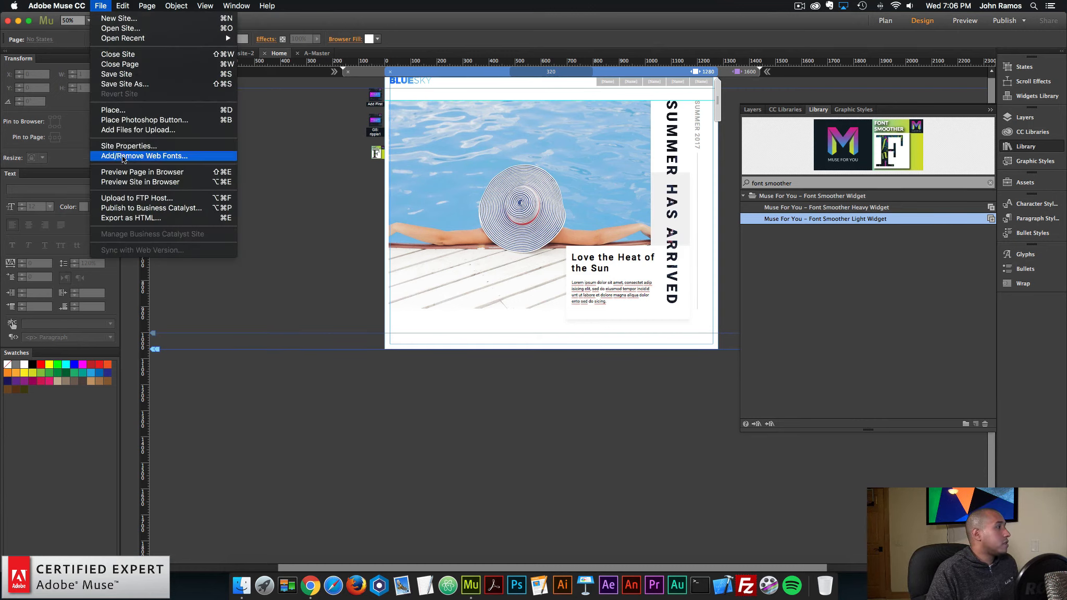
{"action": "left_click", "coordinate": [125, 172]}
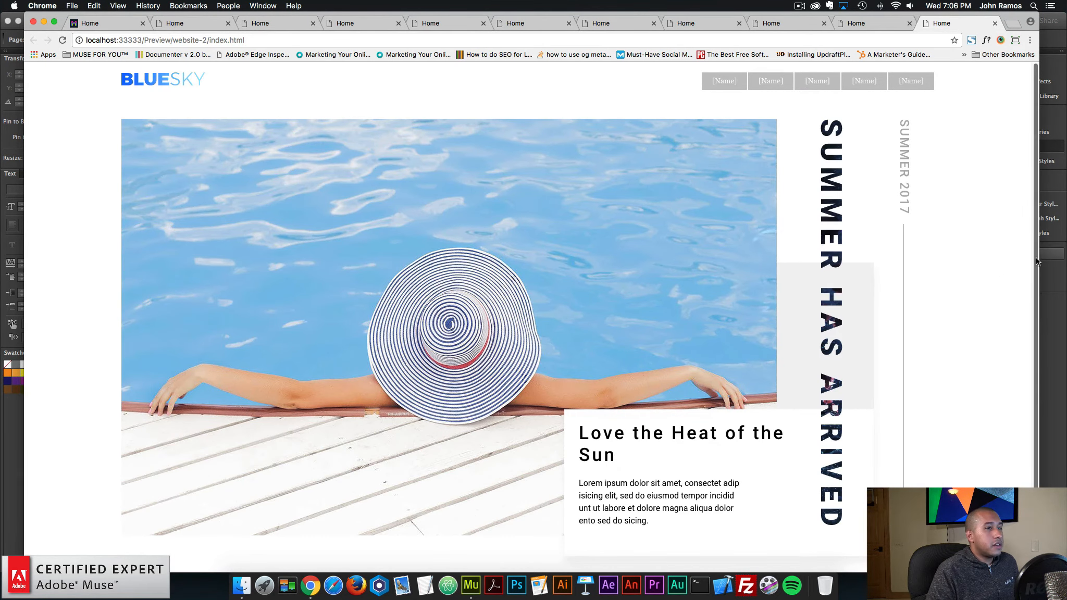
{"action": "left_click_drag", "start_coordinate": [1038, 260], "coordinate": [990, 260]}
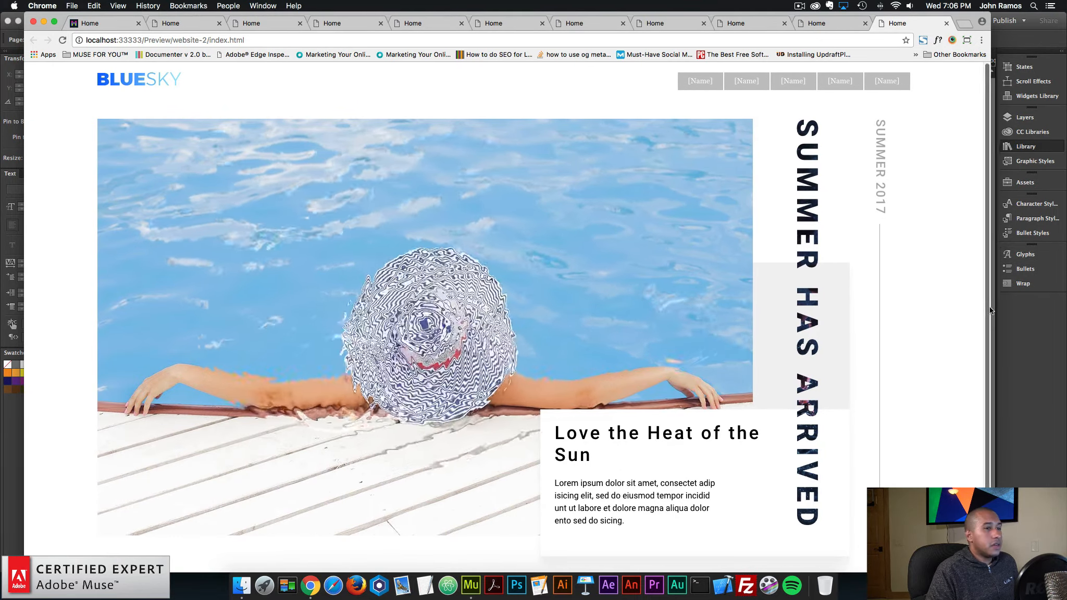
{"action": "left_click_drag", "start_coordinate": [990, 311], "coordinate": [761, 307]}
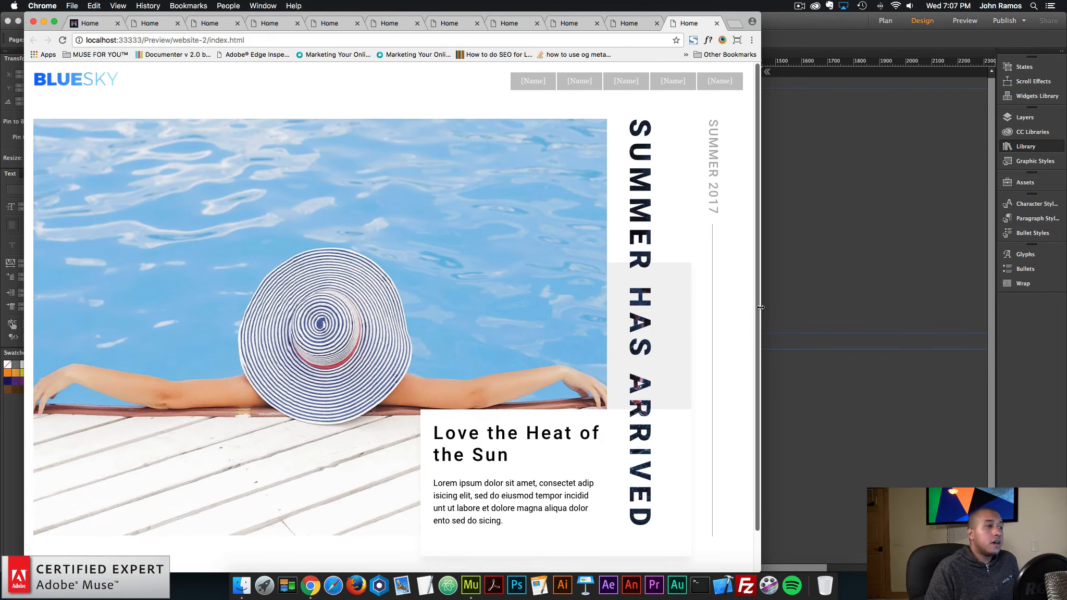
{"action": "left_click_drag", "start_coordinate": [760, 308], "coordinate": [911, 306]}
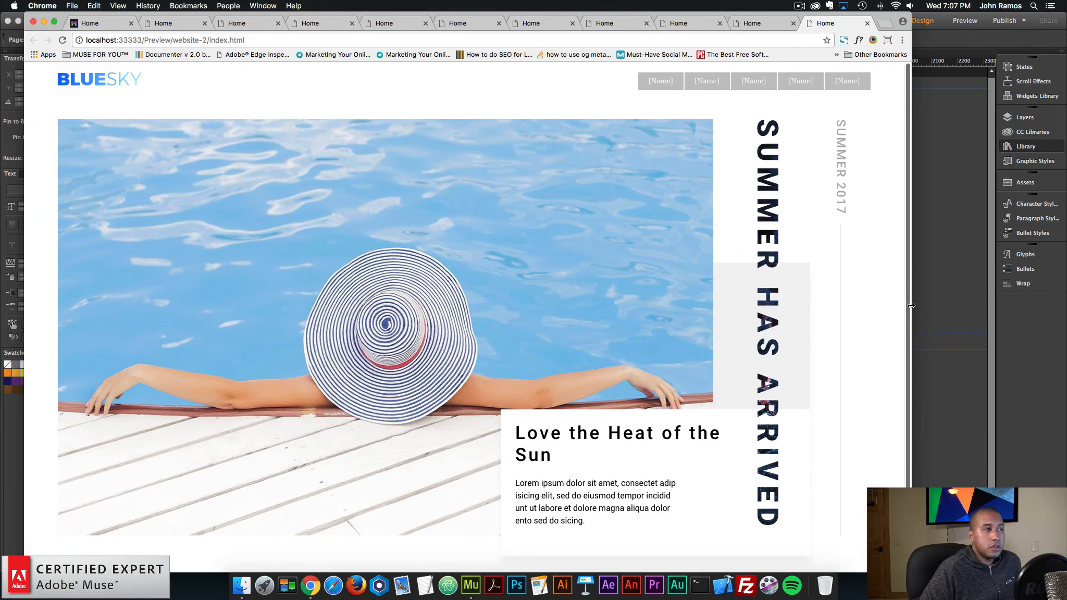
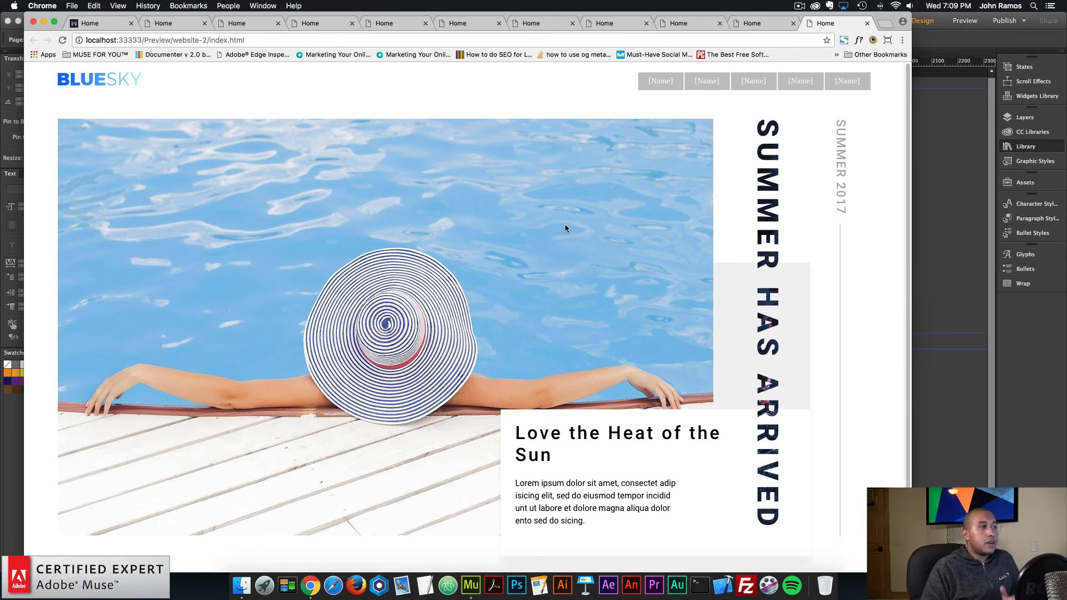
Step: Open museforyoushop.com in a new browser tab and follow the Join Today offer to the widget shop
{"action": "key", "text": "super+t"}
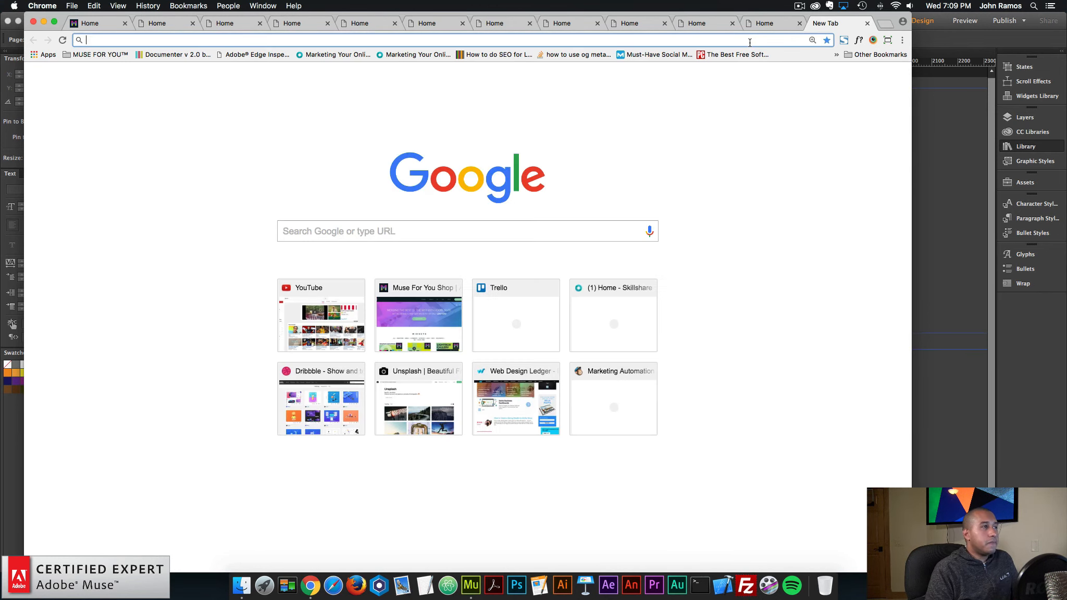
{"action": "type", "text": "musefory"}
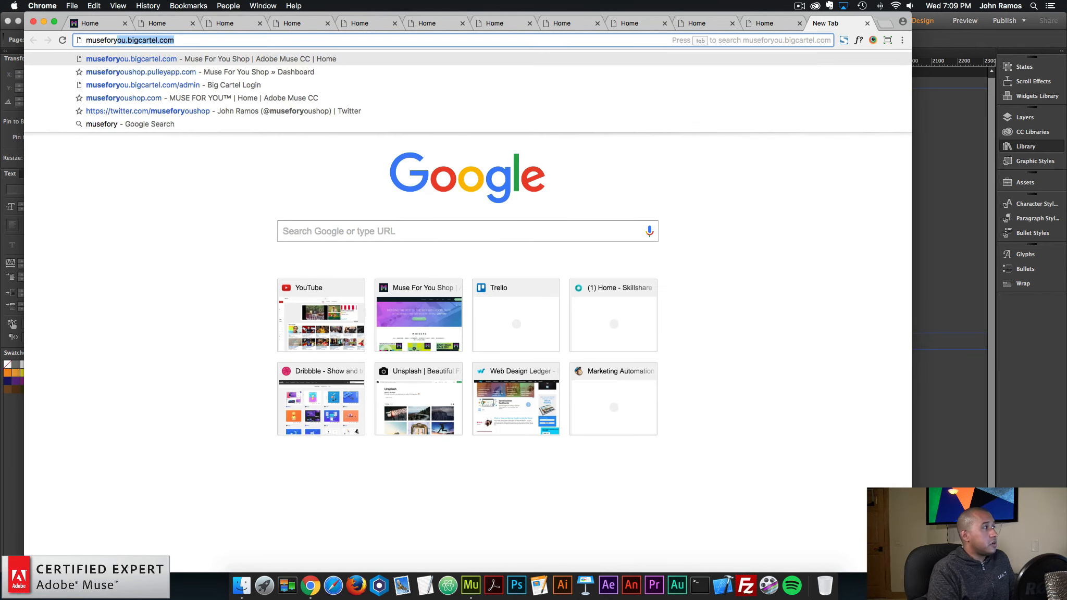
{"action": "type", "text": "oushop.com"}
{"action": "key", "text": "Return"}
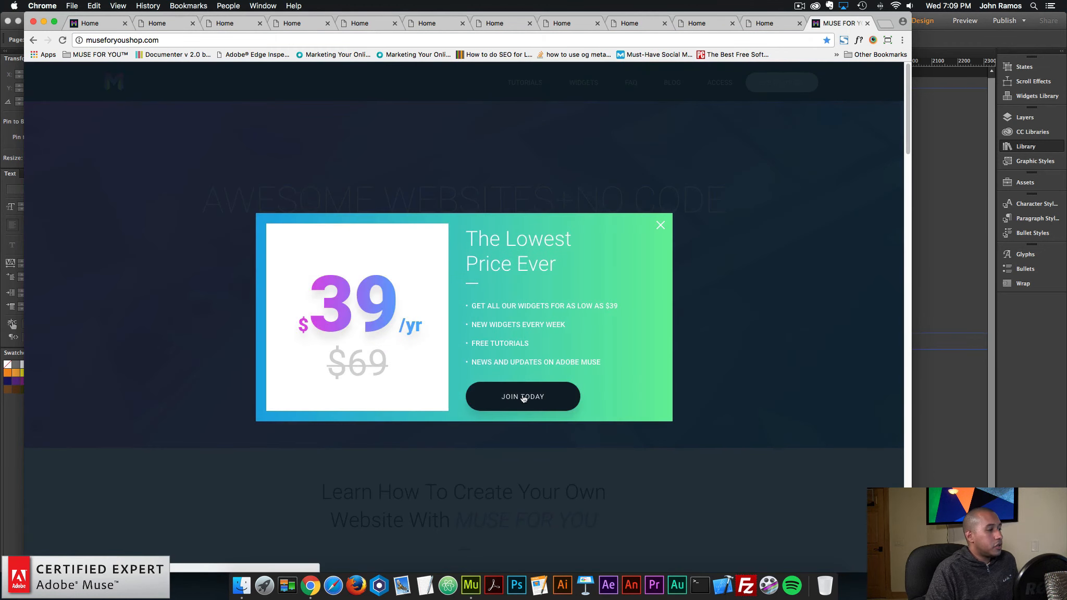
{"action": "left_click", "coordinate": [523, 398]}
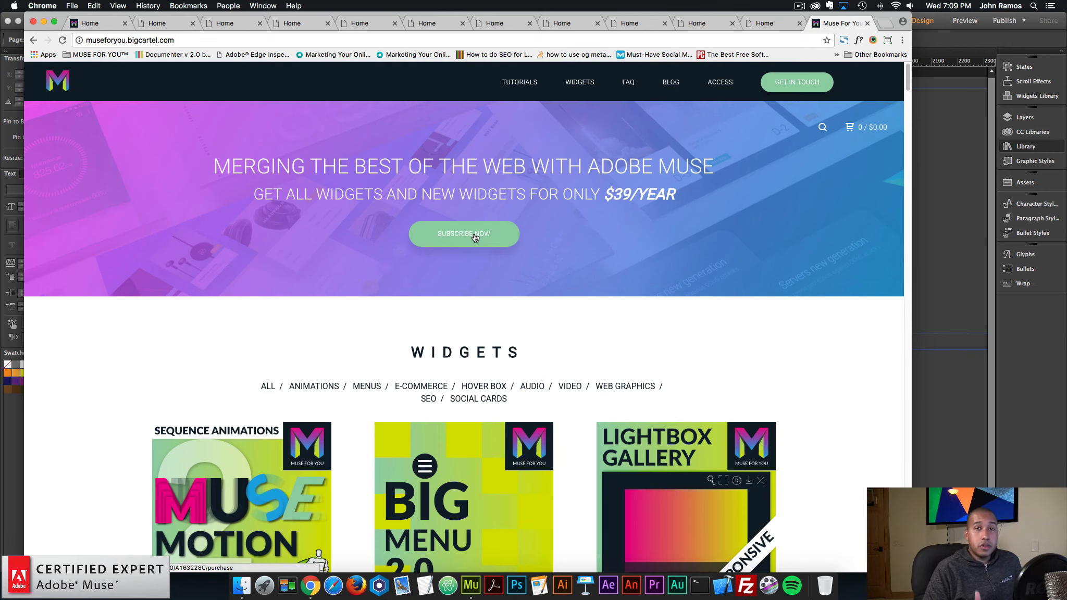
Step: View the Water Ripple Effect widget's product page, return to the shop, and open the Image Text widget's product page
{"action": "scroll", "coordinate": [474, 237], "scroll_direction": "down", "scroll_amount": 10}
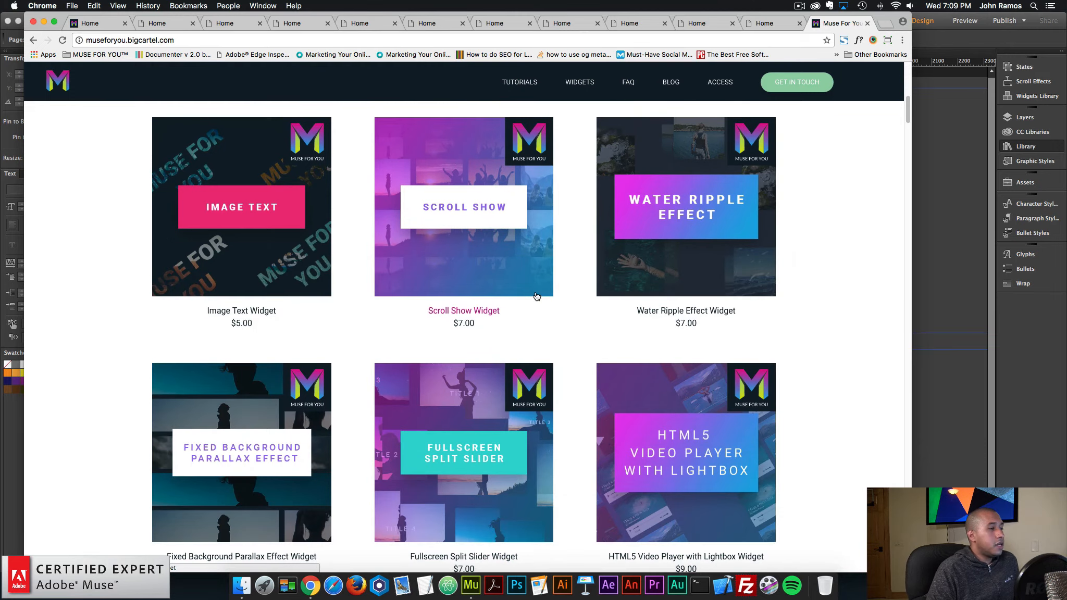
{"action": "left_click", "coordinate": [689, 196]}
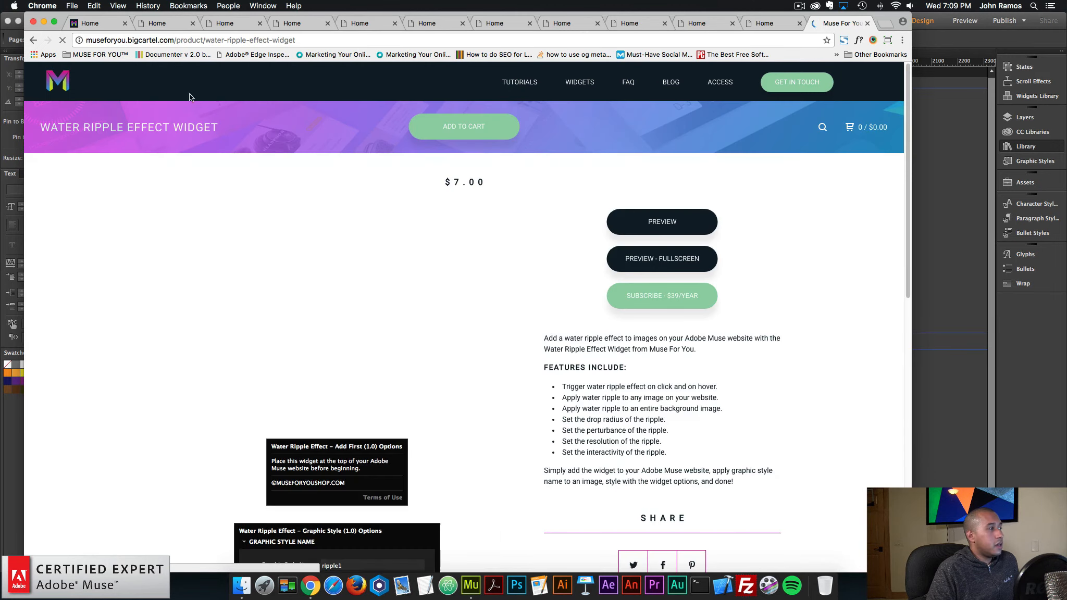
{"action": "left_click", "coordinate": [33, 40]}
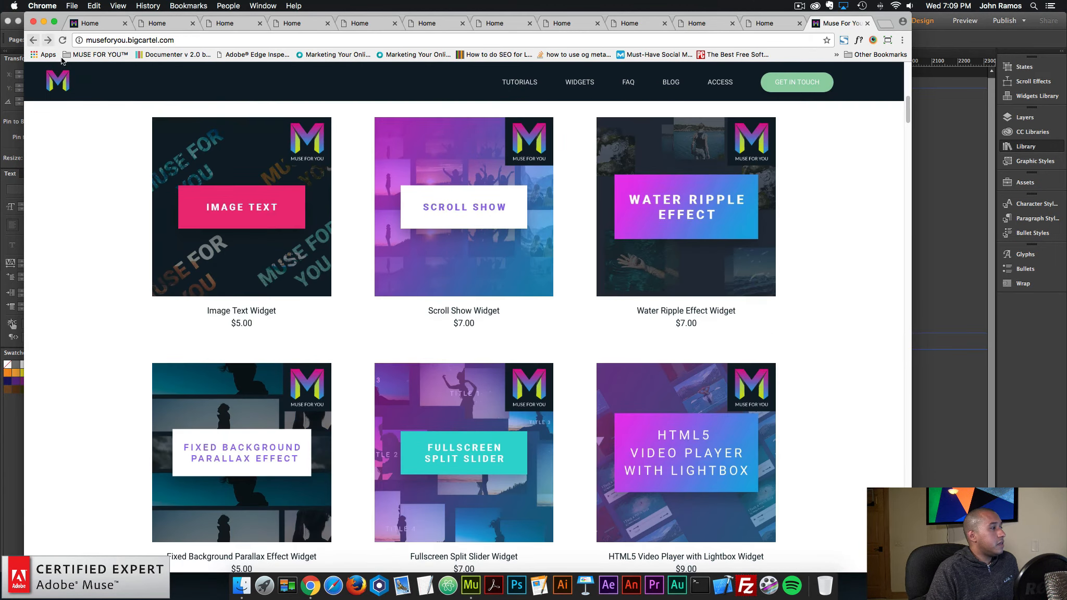
{"action": "left_click", "coordinate": [234, 212]}
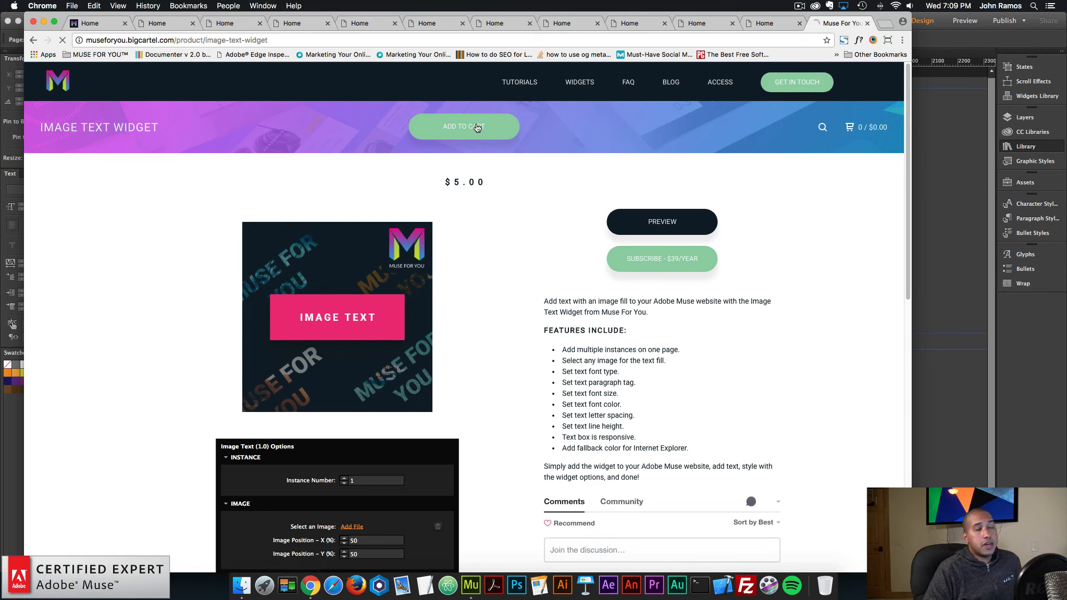
{"action": "left_click", "coordinate": [476, 128]}
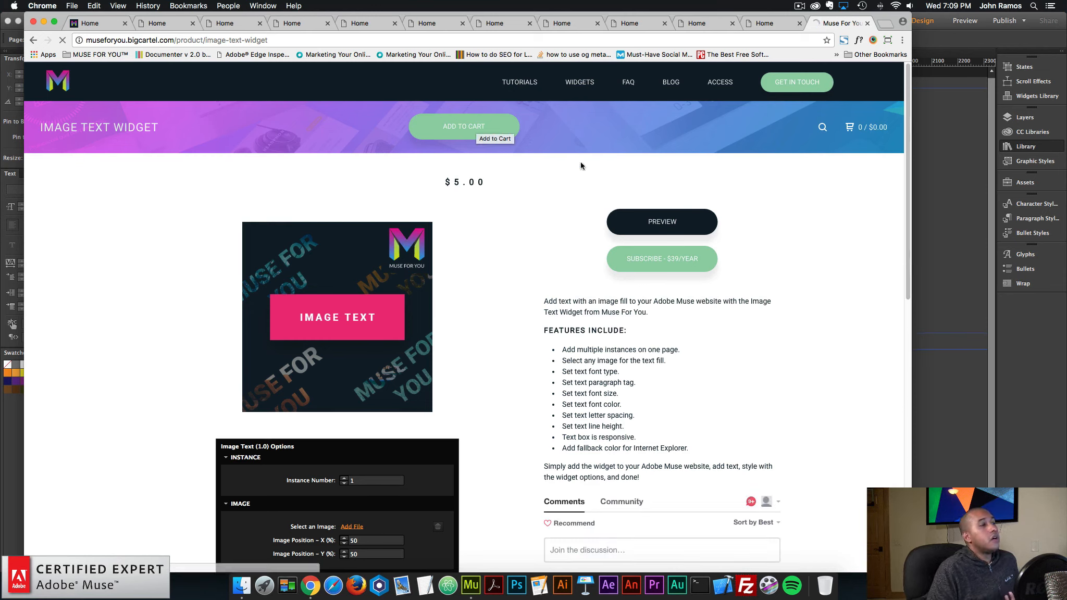